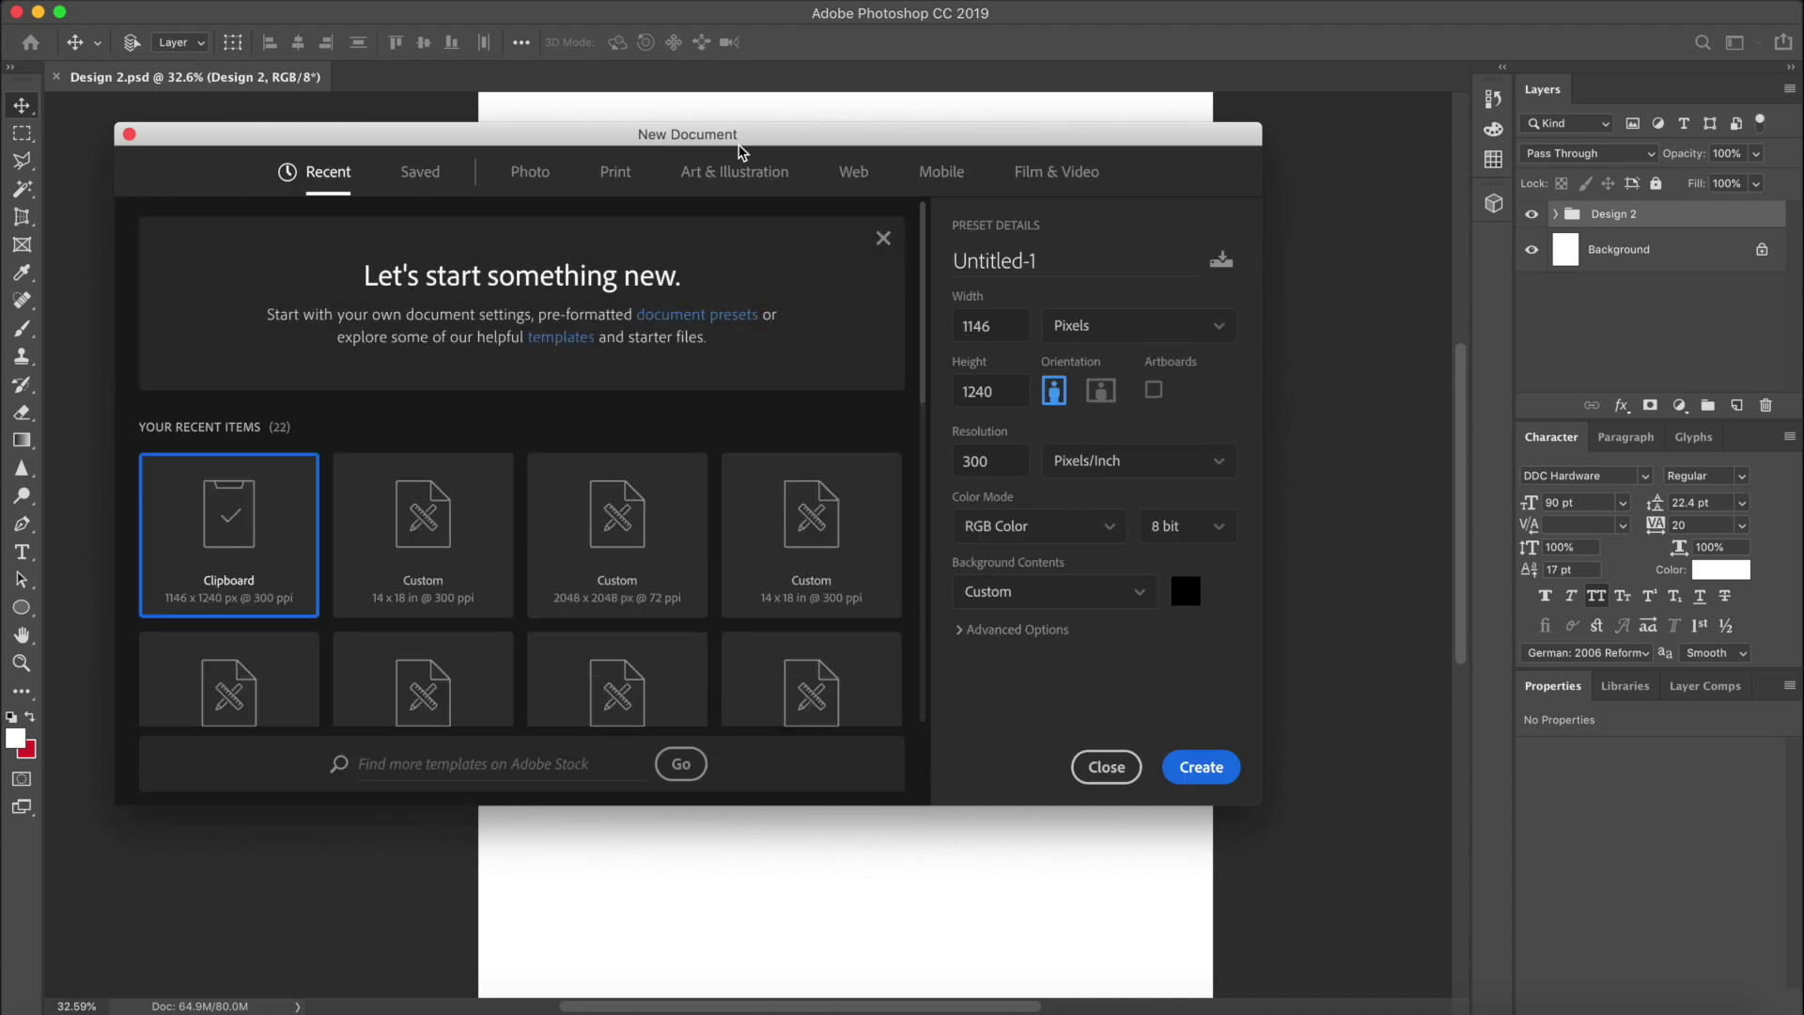
Create a document from the Custom 14×18 in @ 300 ppi preset, RGB Color, white background
left_click(365, 558)
left_click_drag(1006, 460, 886, 470)
left_click(1068, 497)
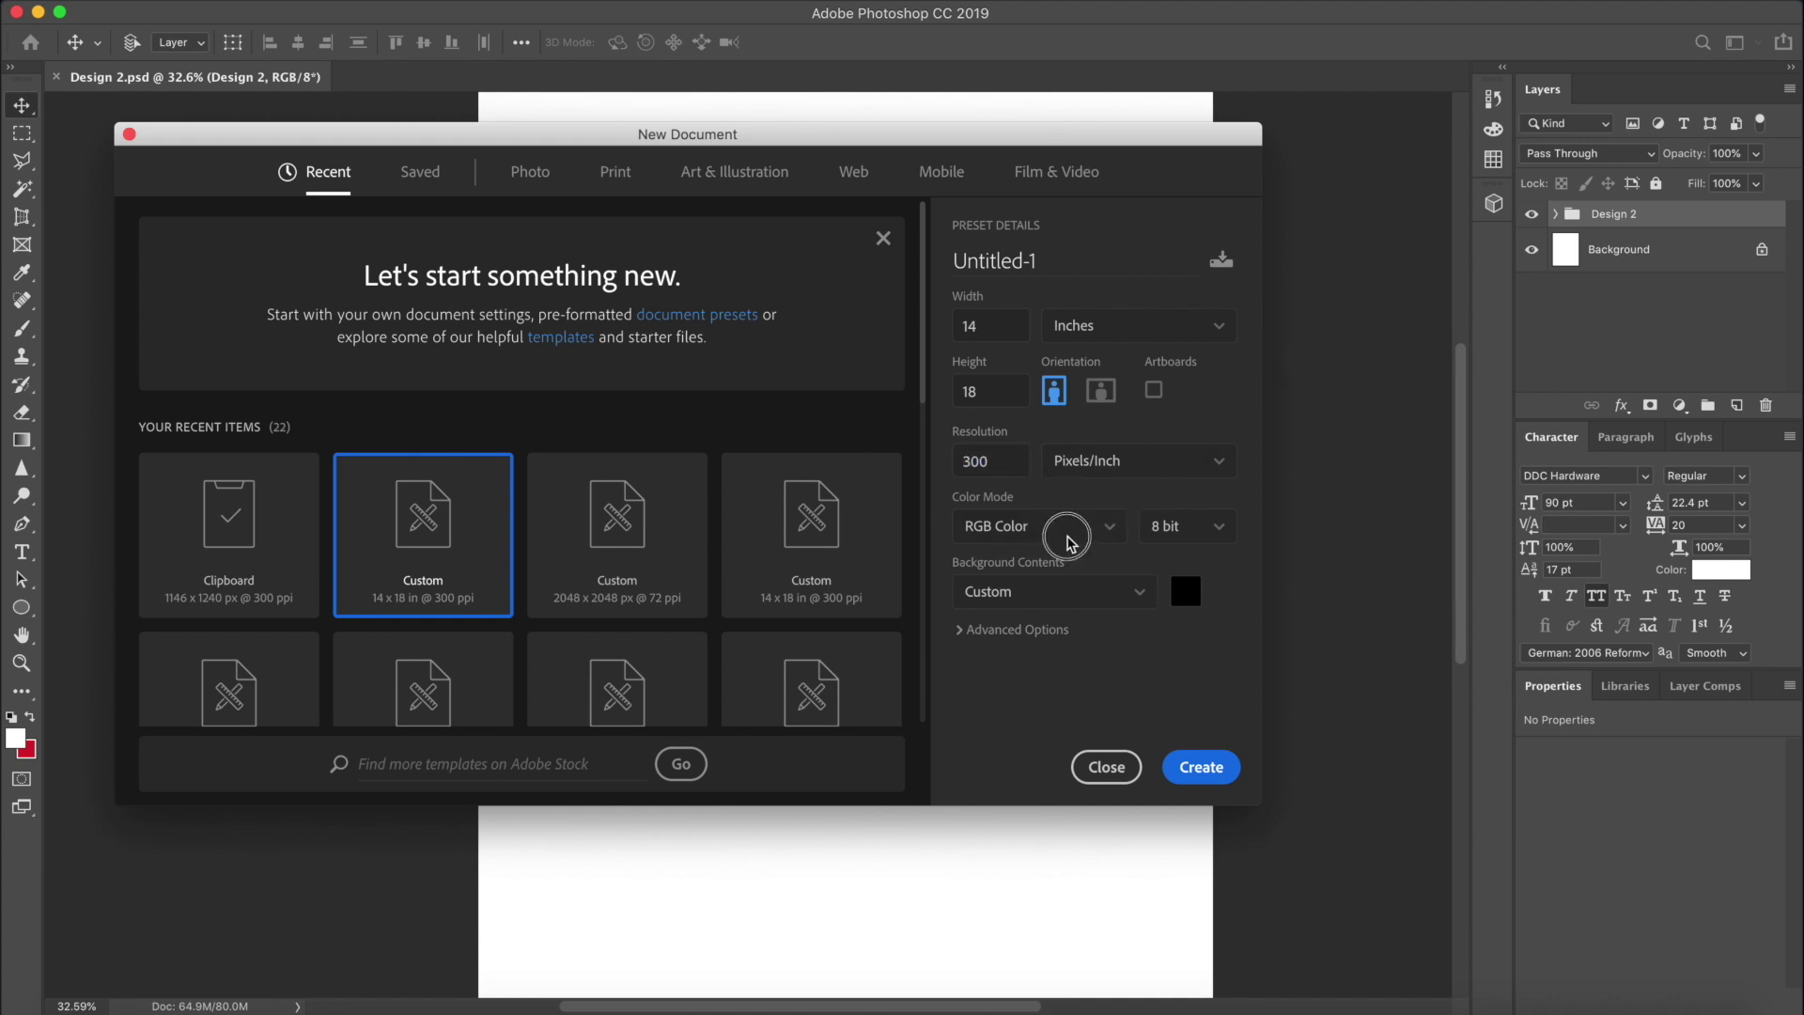
left_click(1070, 534)
left_click(1046, 637)
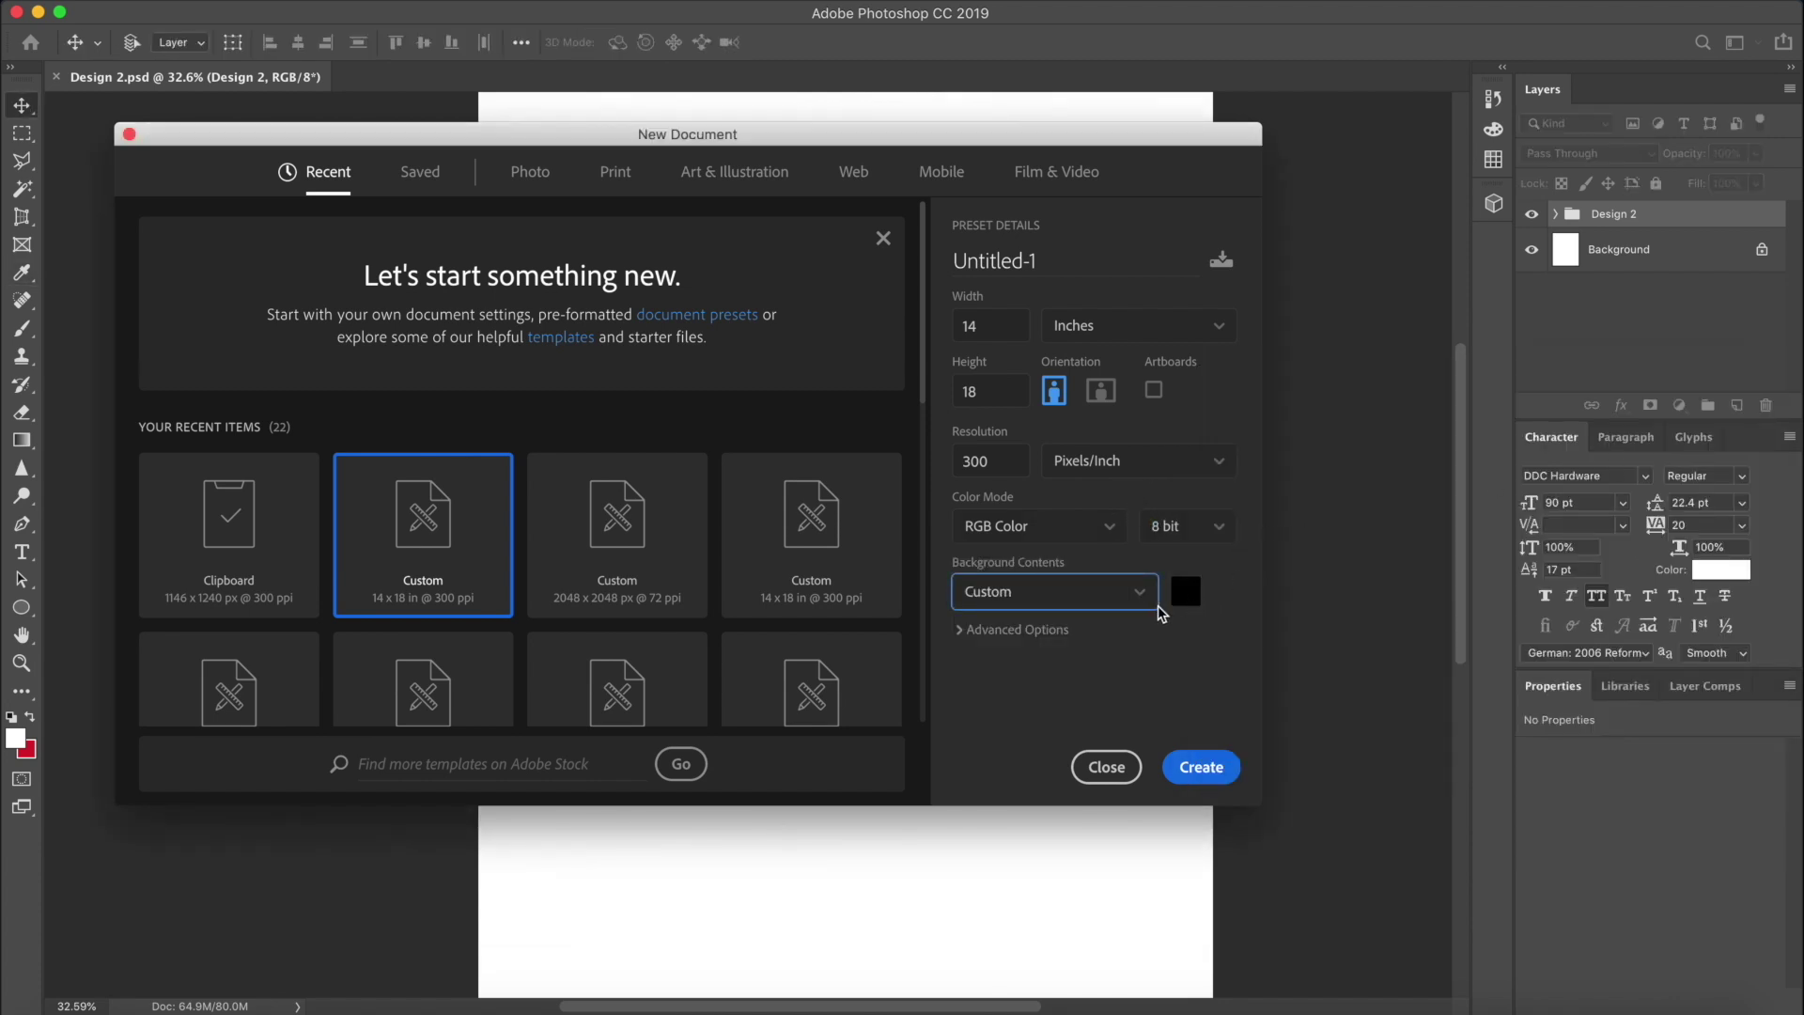
left_click(1199, 598)
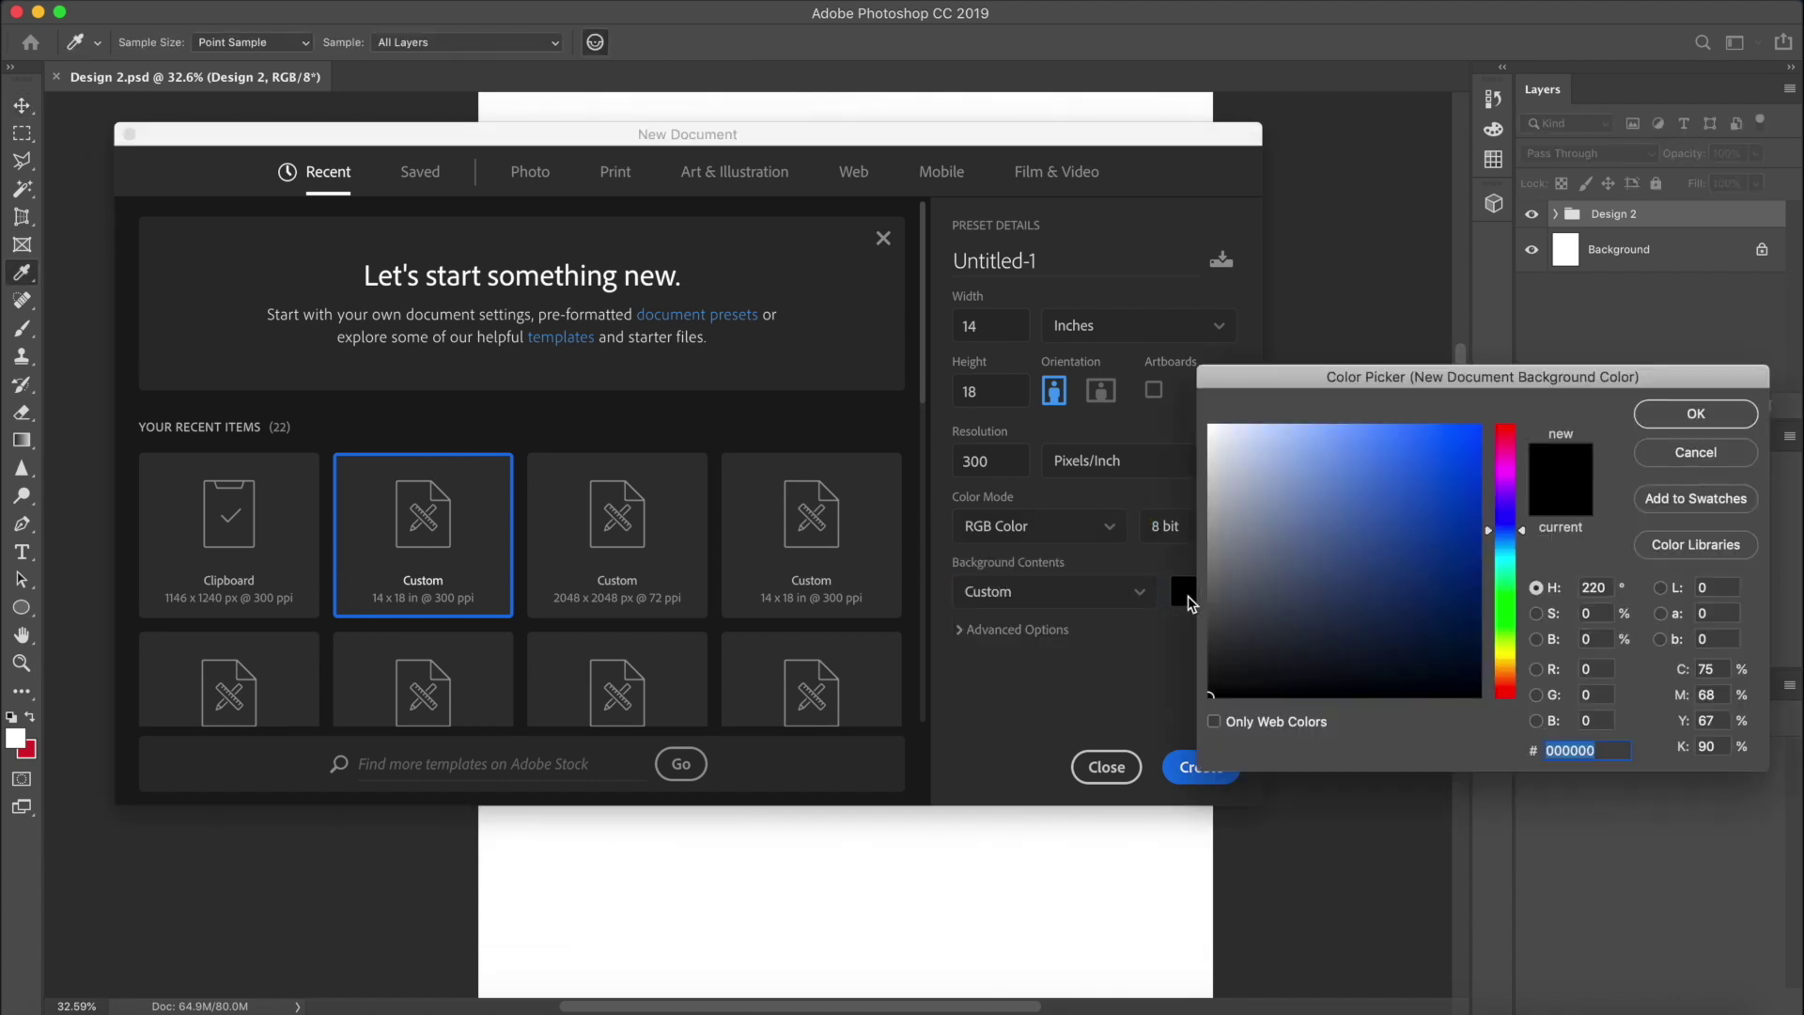
left_click_drag(1277, 496, 1096, 333)
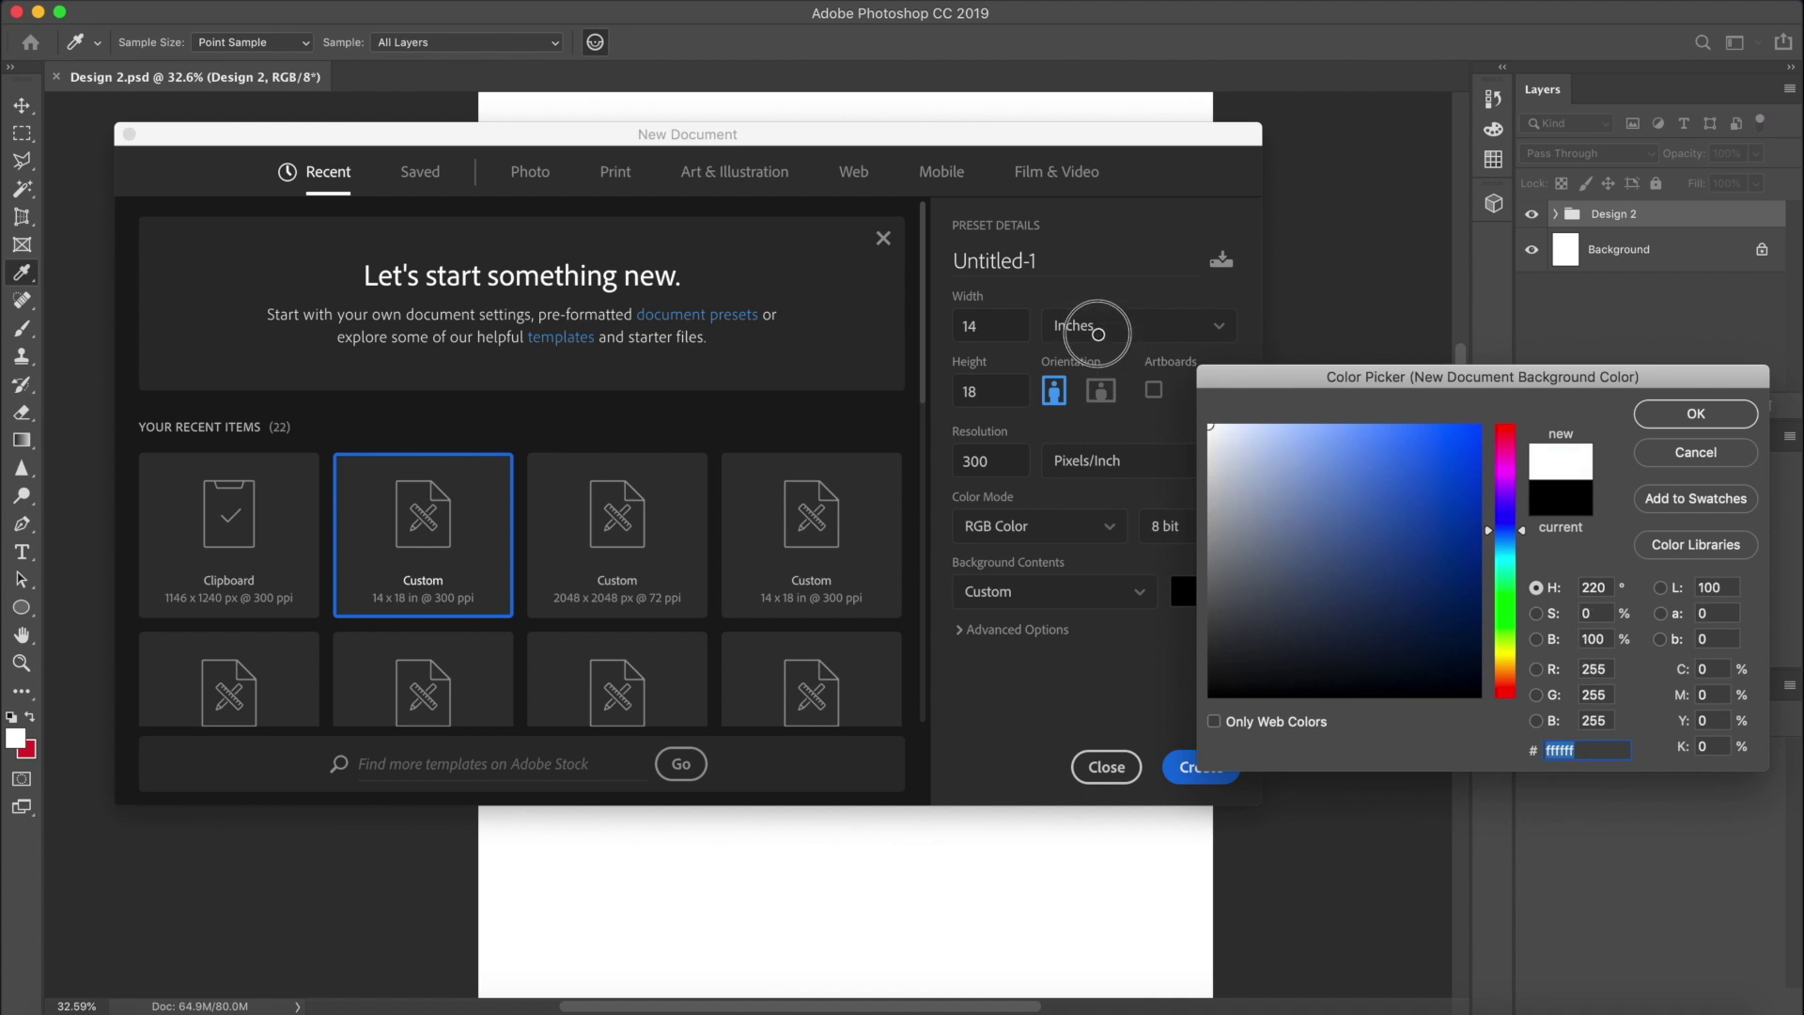
left_click(1696, 415)
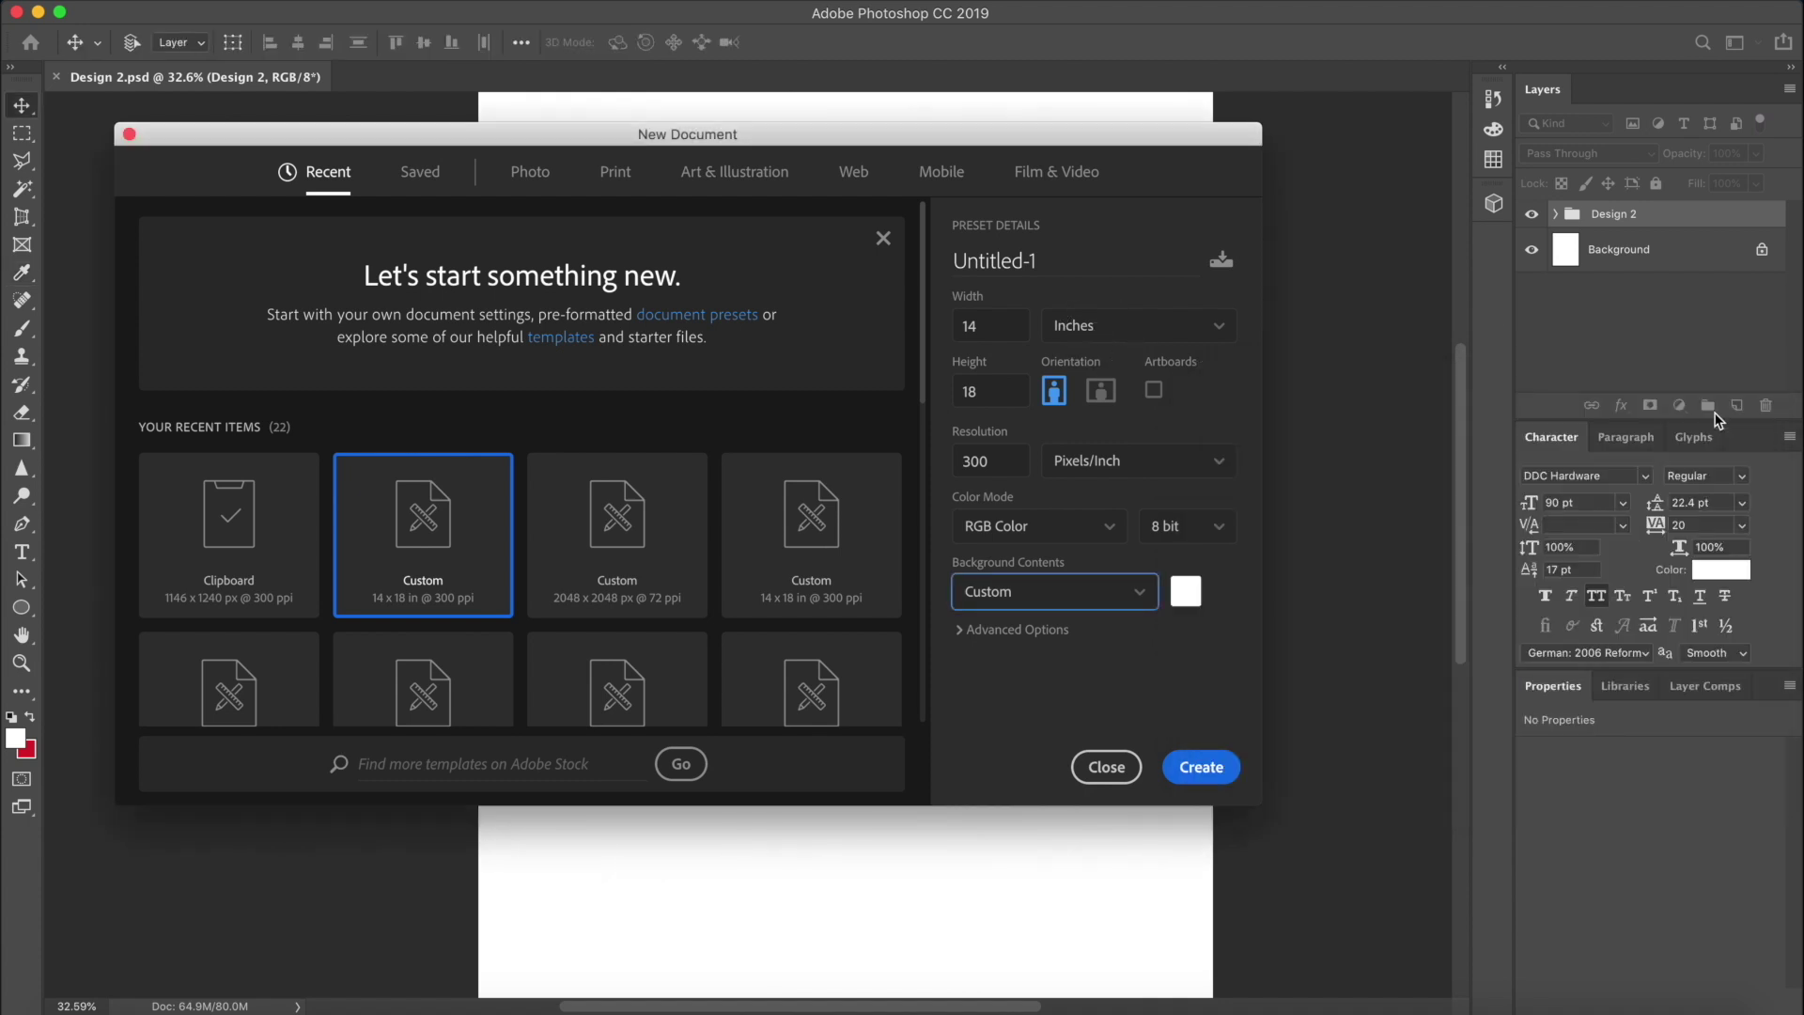
left_click(1211, 774)
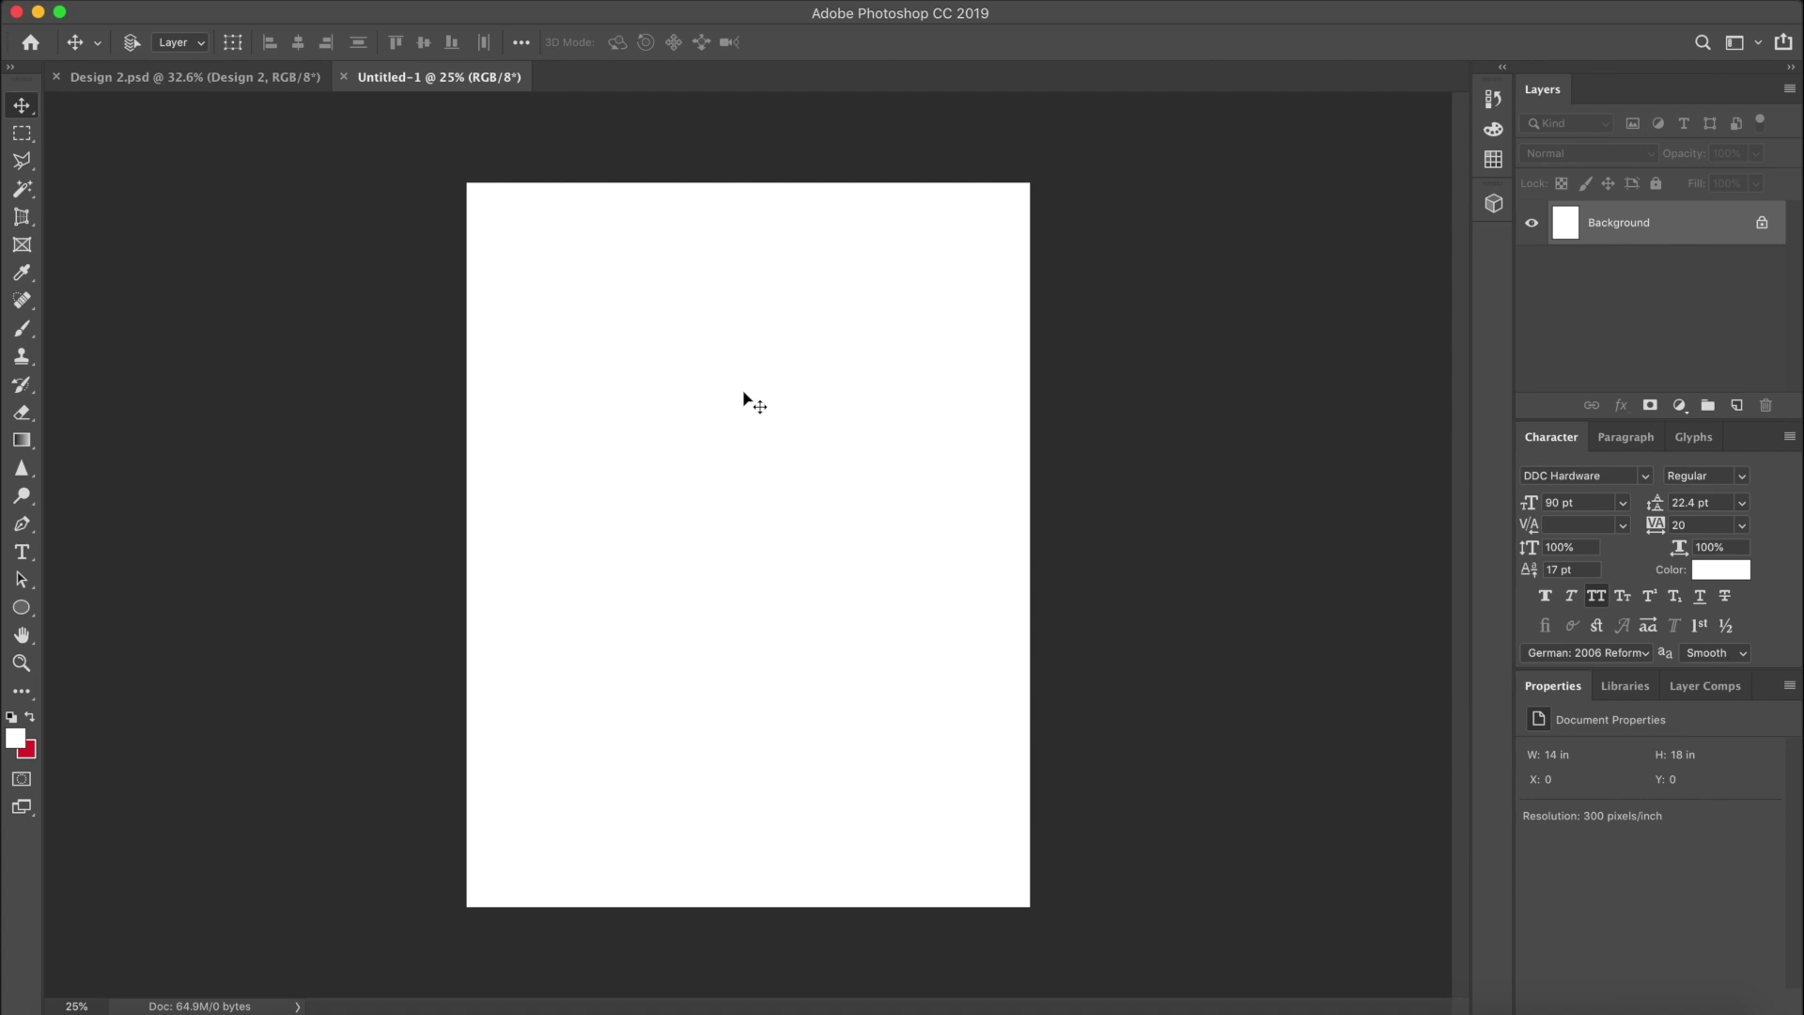
Set the Ellipse Tool to a black fill with no stroke colour
scroll(743, 393, "up", 3)
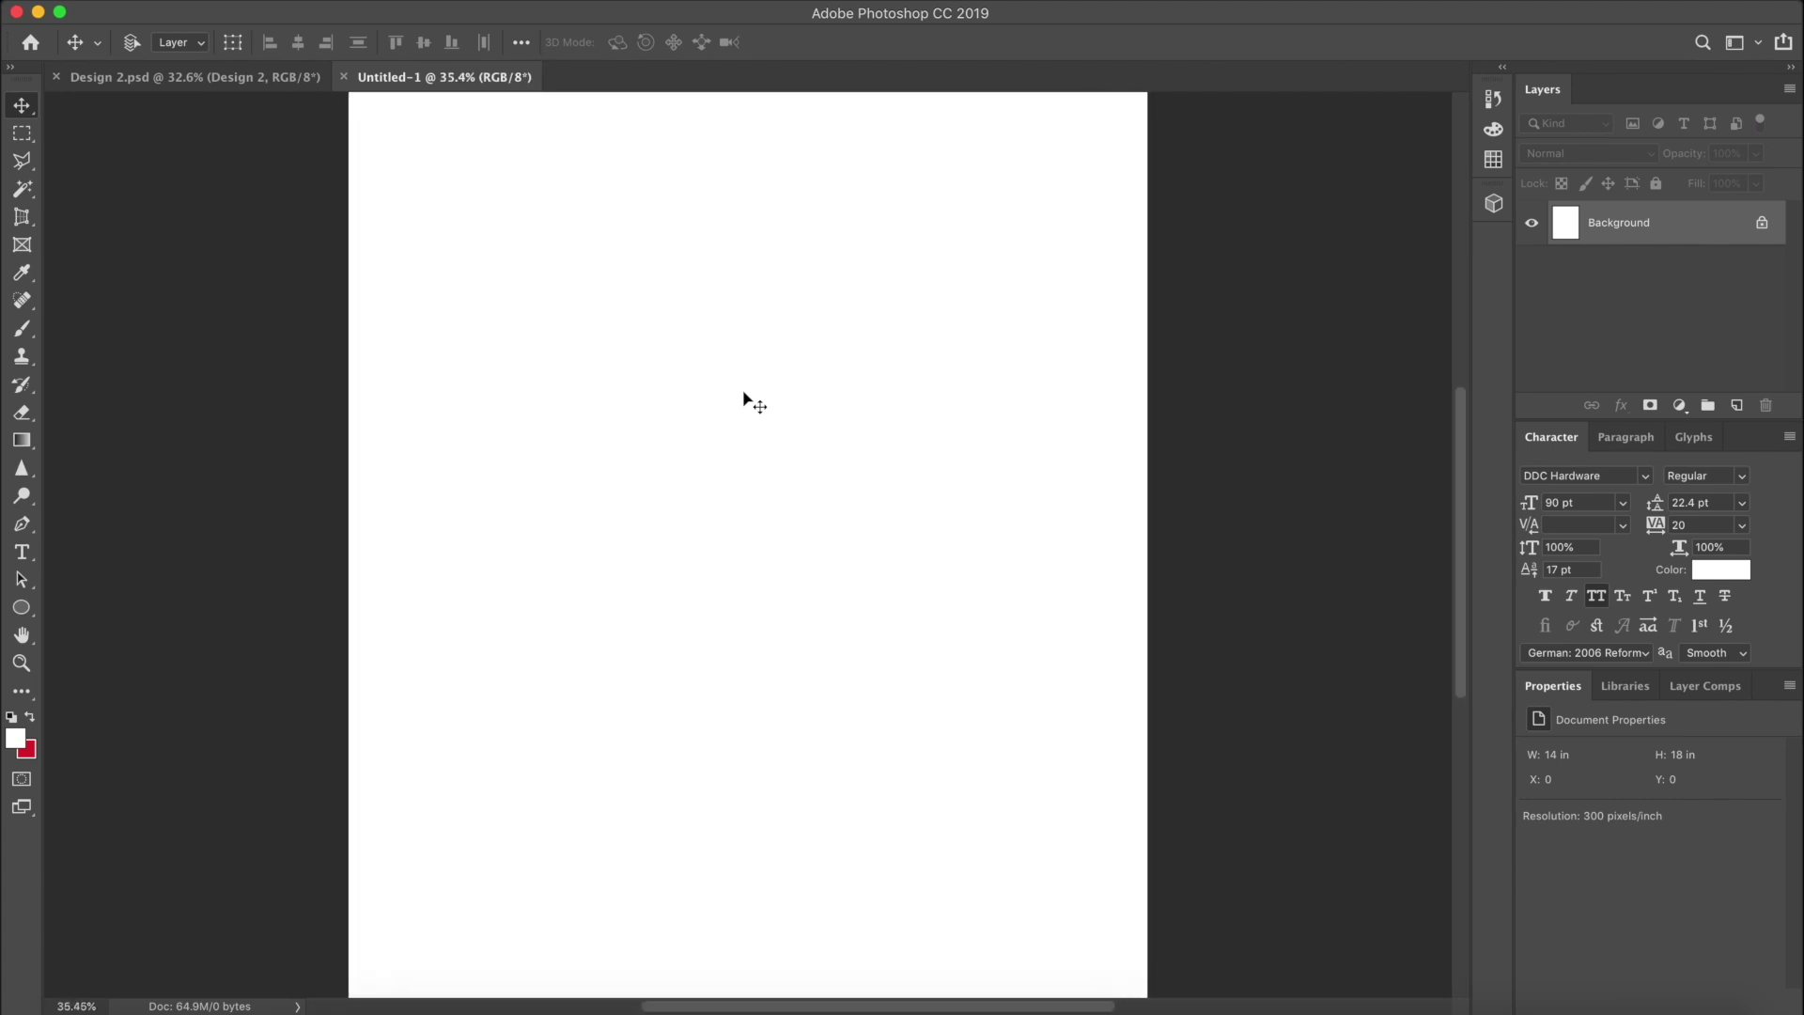
scroll(743, 393, "down", 1)
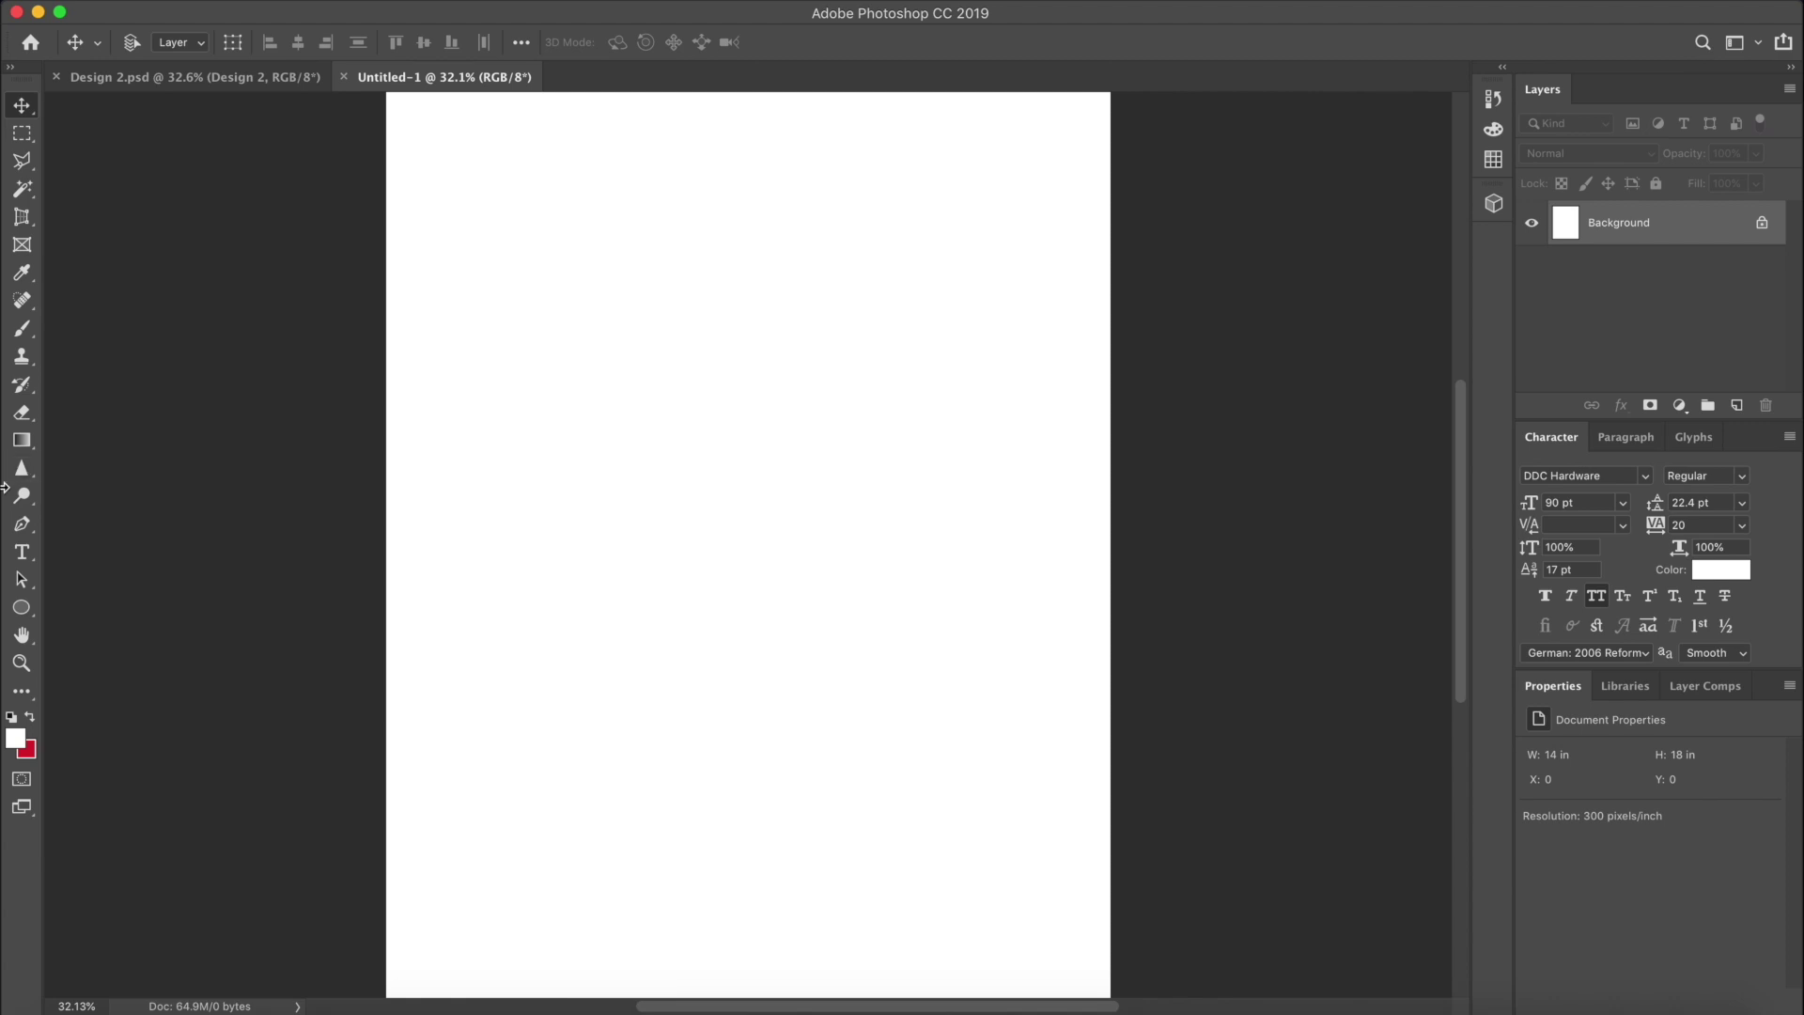
left_click(28, 607)
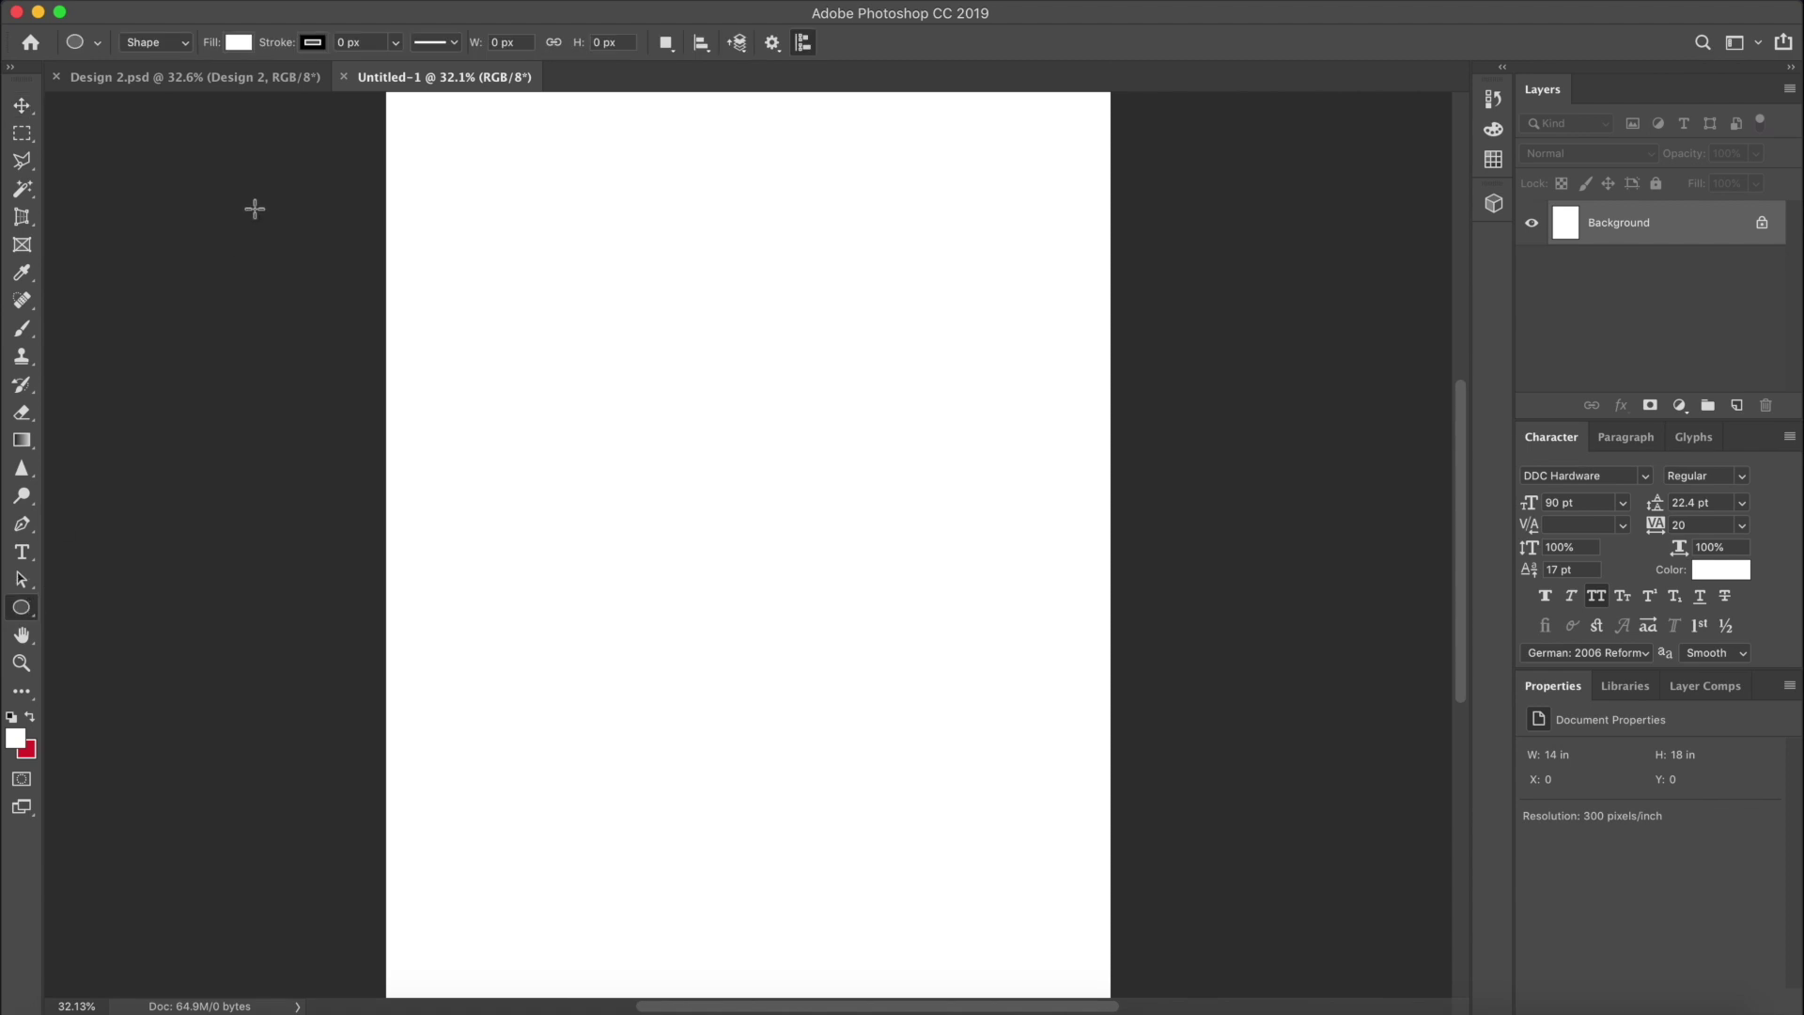
left_click(314, 43)
left_click(22, 608)
left_click(106, 645)
left_click(240, 44)
left_click(188, 155)
left_click(313, 43)
left_click(221, 85)
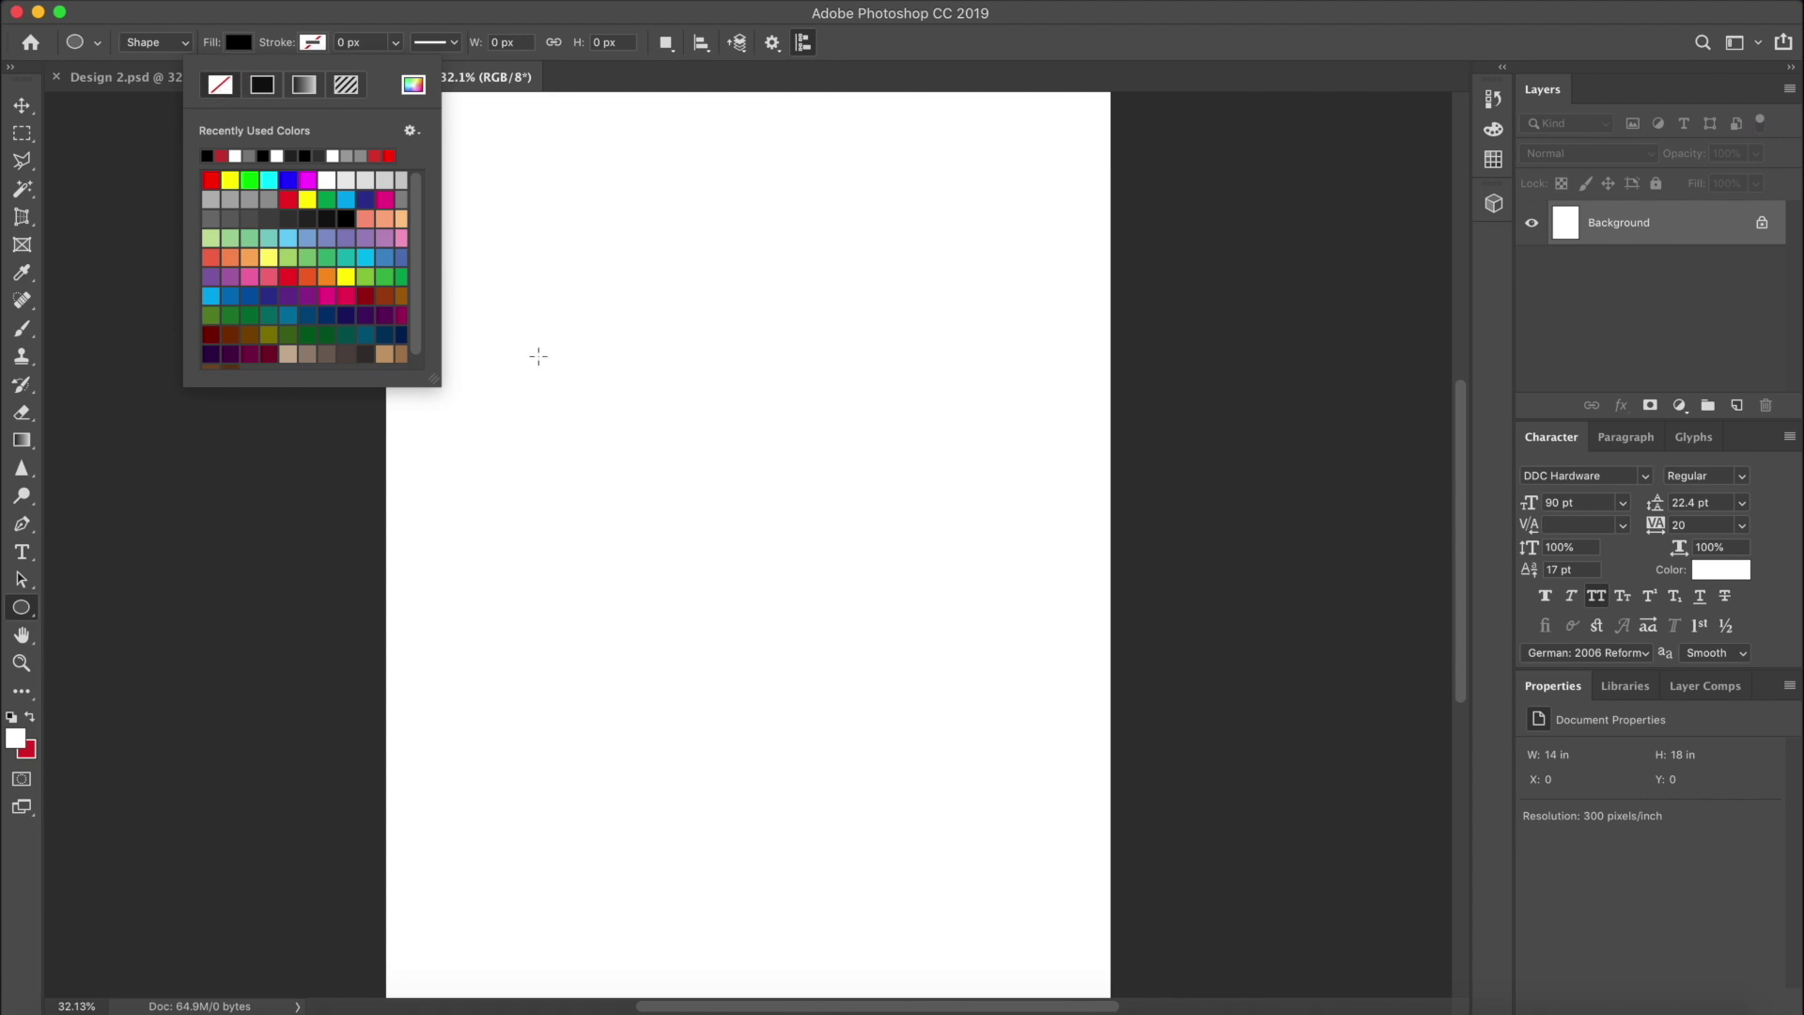
Draw a trial black circle on the canvas, then delete it and return to the Ellipse Tool
left_click(497, 309)
left_click_drag(495, 307, 974, 854)
left_click(24, 106)
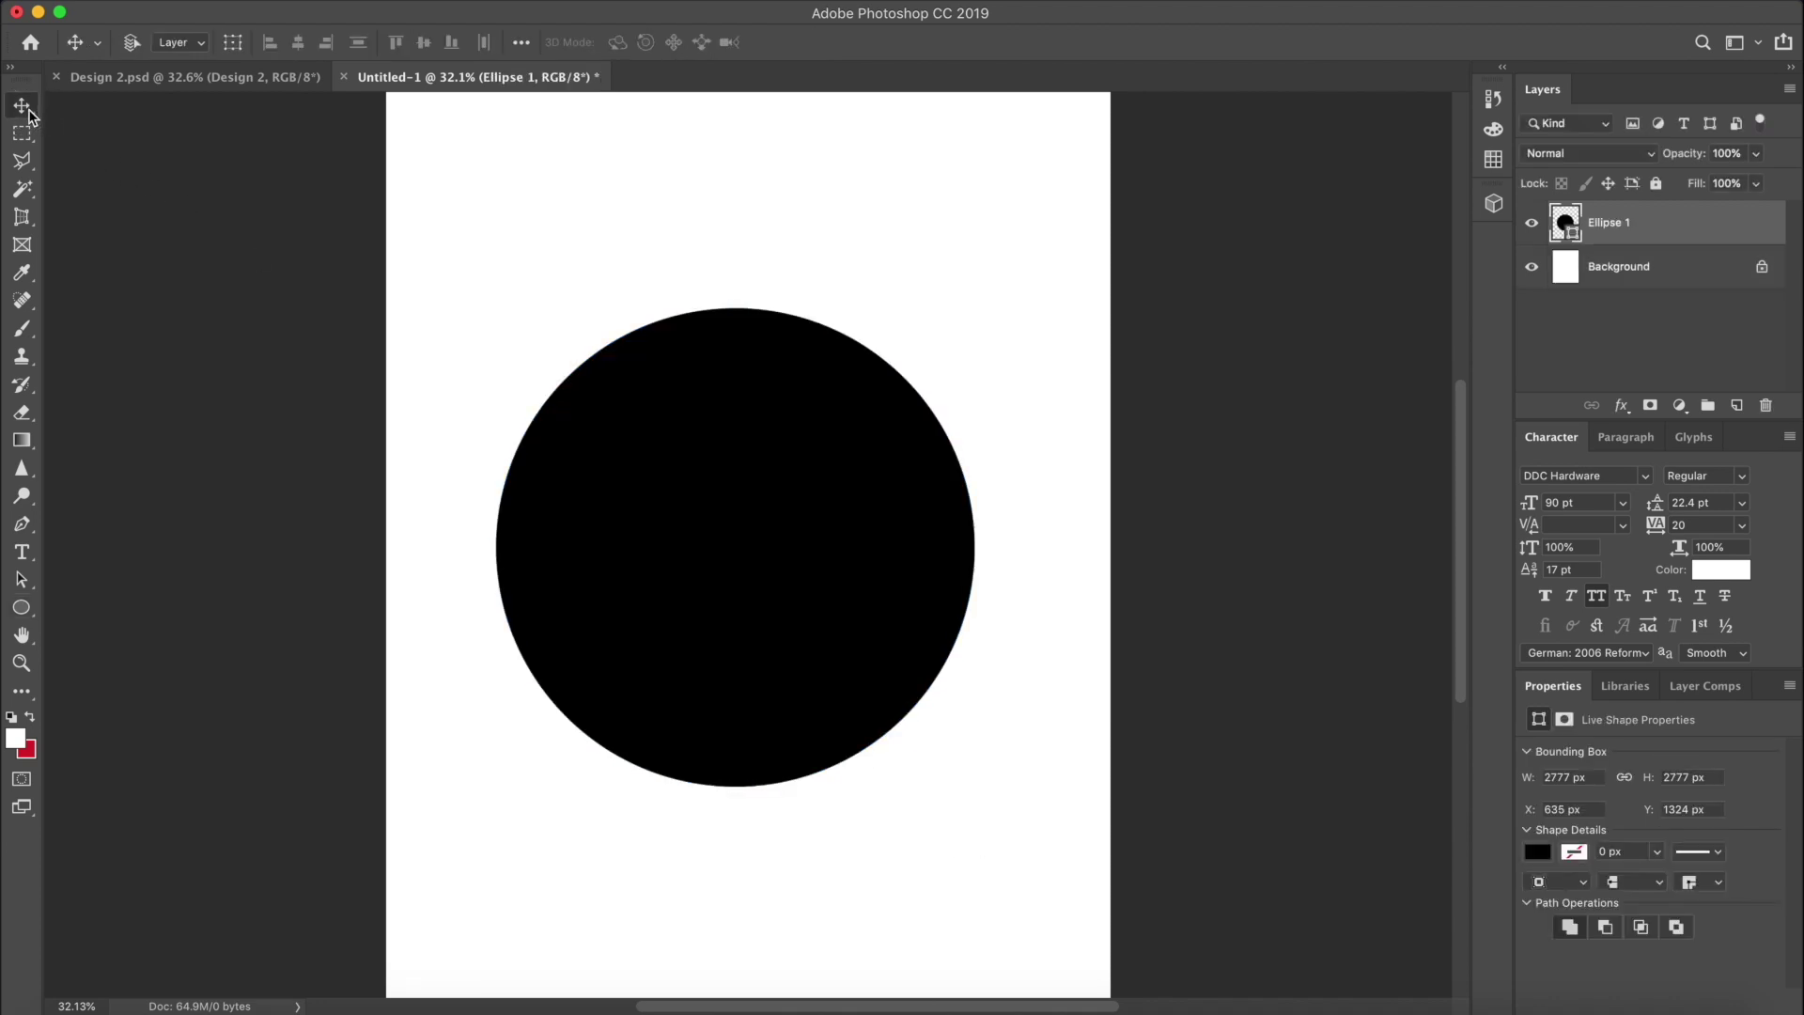
key("Delete")
left_click(21, 607)
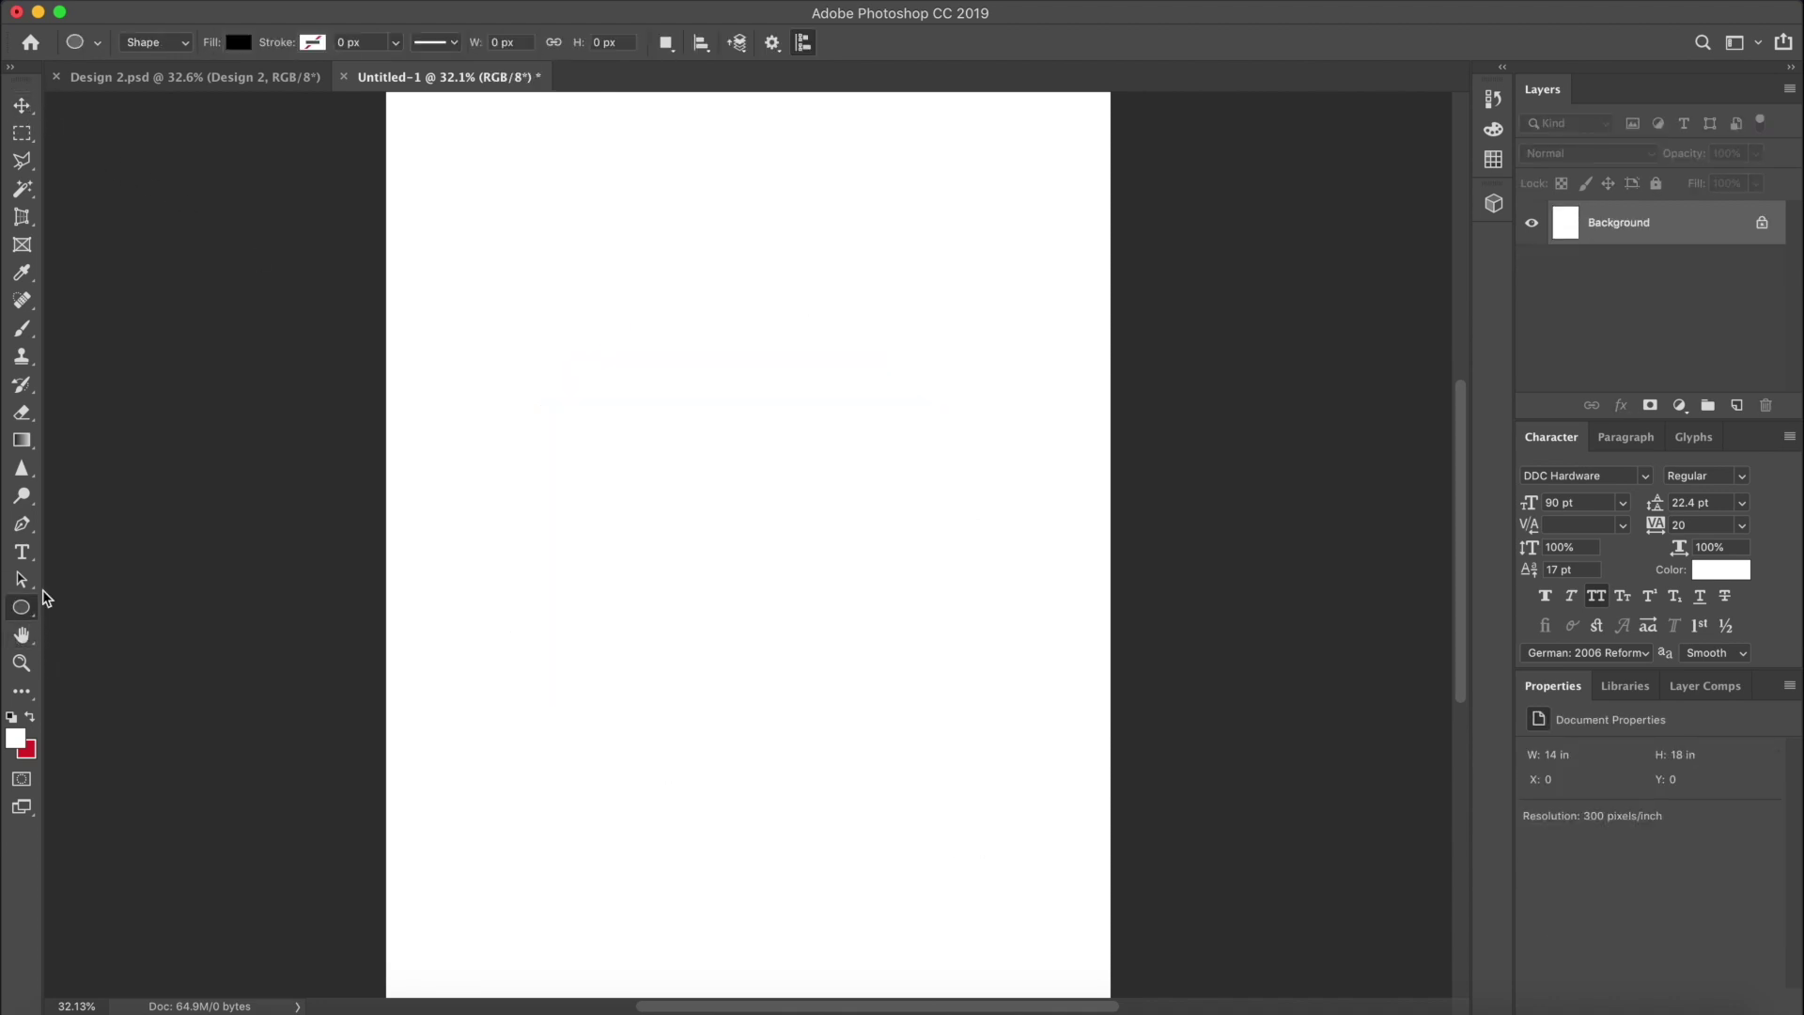
Create a 900 × 900 px black circle using the exact-size ellipse settings
left_click(609, 396)
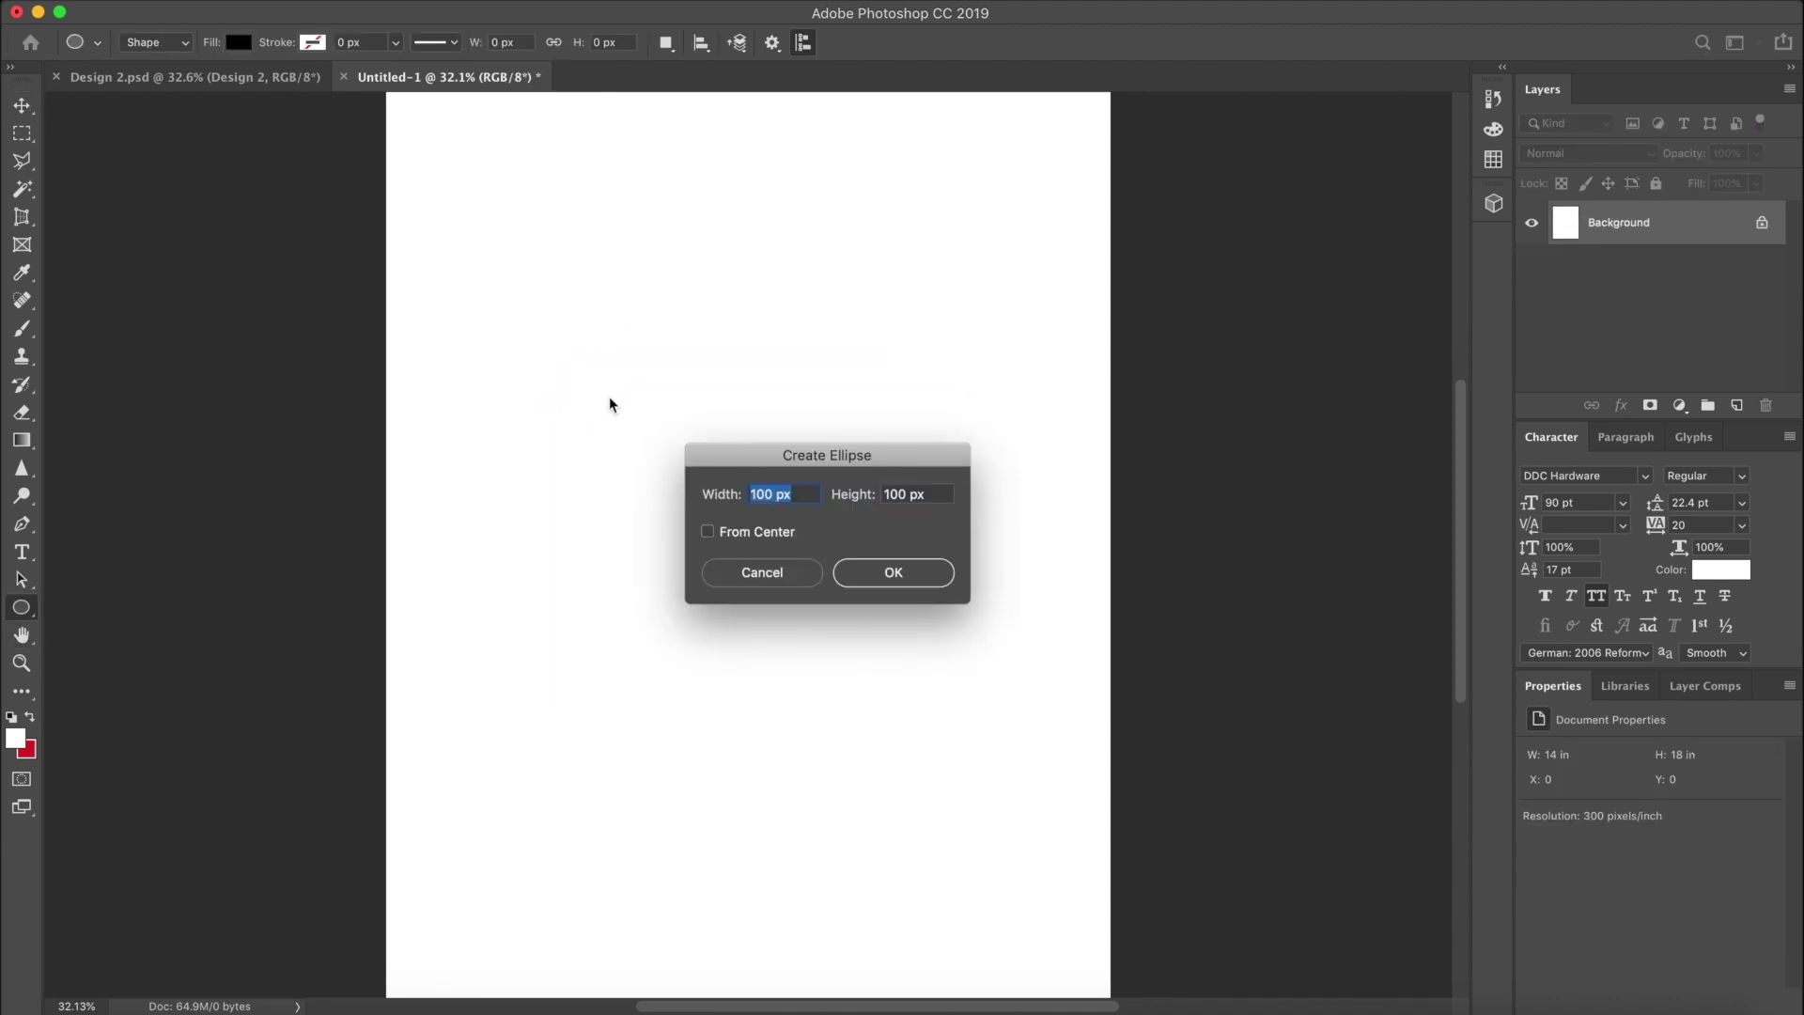
left_click(874, 571)
key("super+z")
left_click(710, 435)
left_click(766, 487)
left_click_drag(774, 489, 676, 487)
type("900")
double_click(904, 494)
type("900")
key("Return")
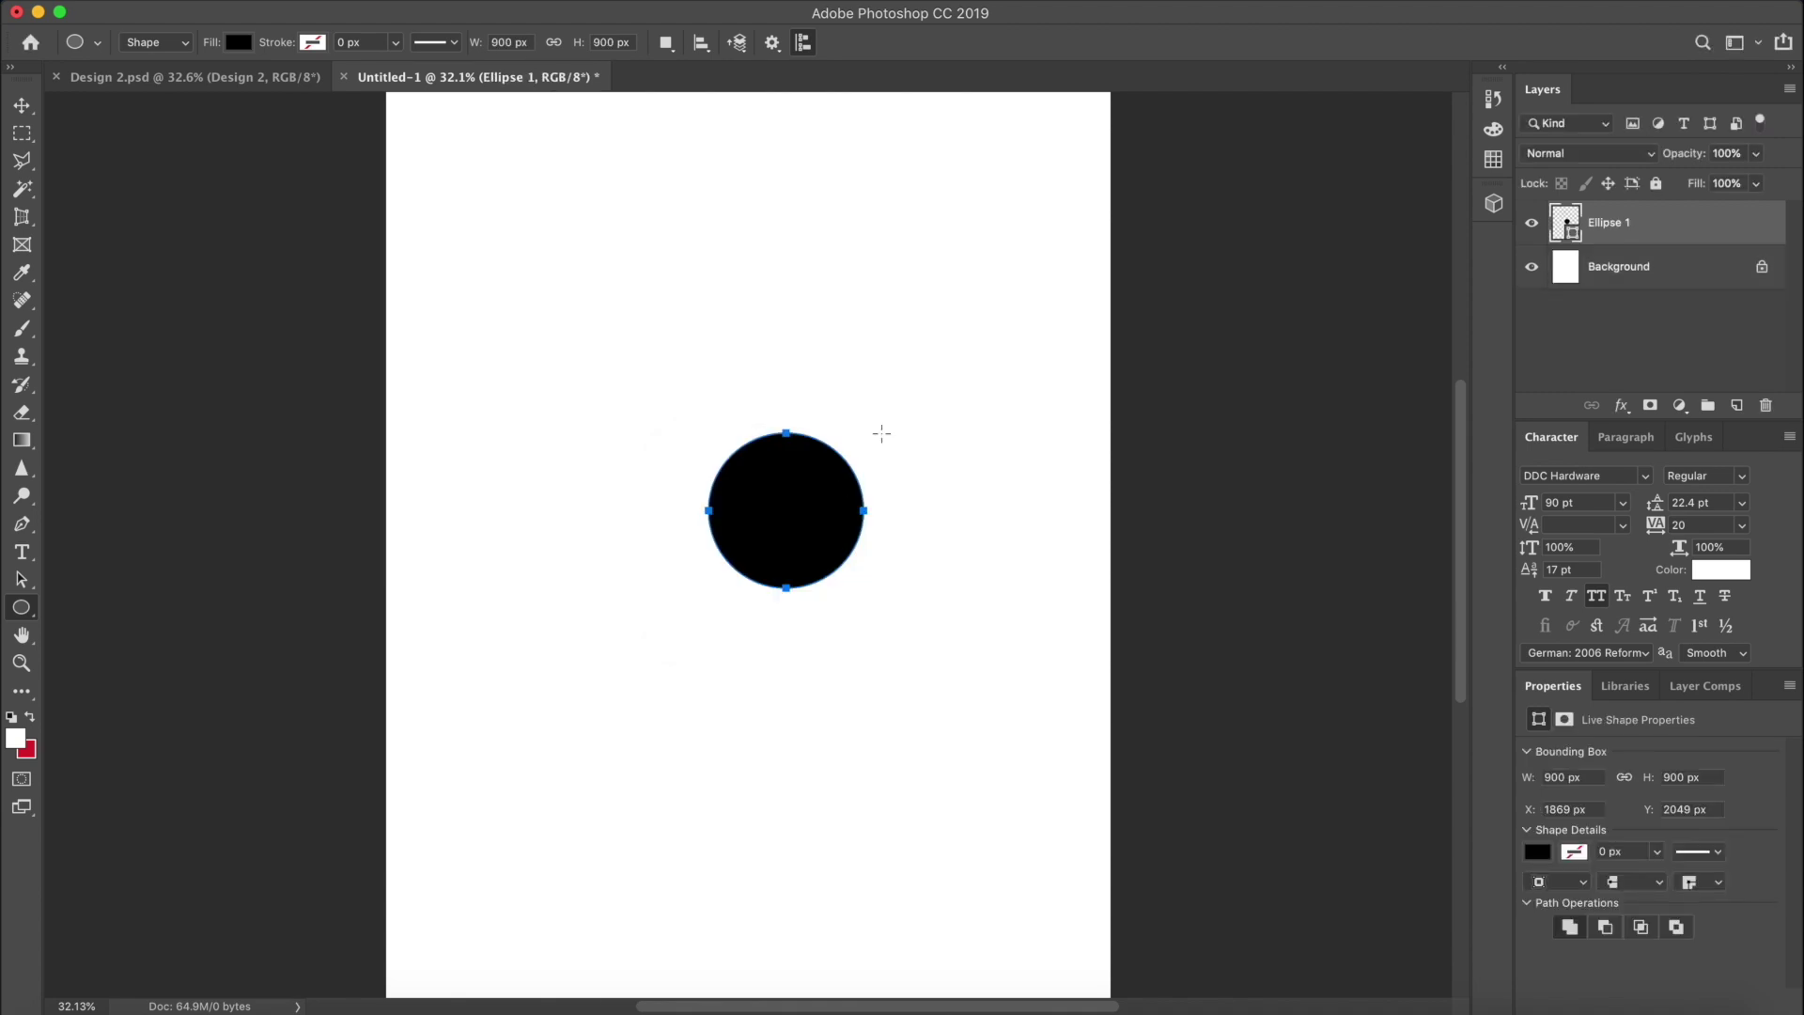
Scale the circle up to nearly fill the page width and centre it on the canvas
key("ctrl+t")
left_click_drag(707, 433, 503, 290)
key("Return")
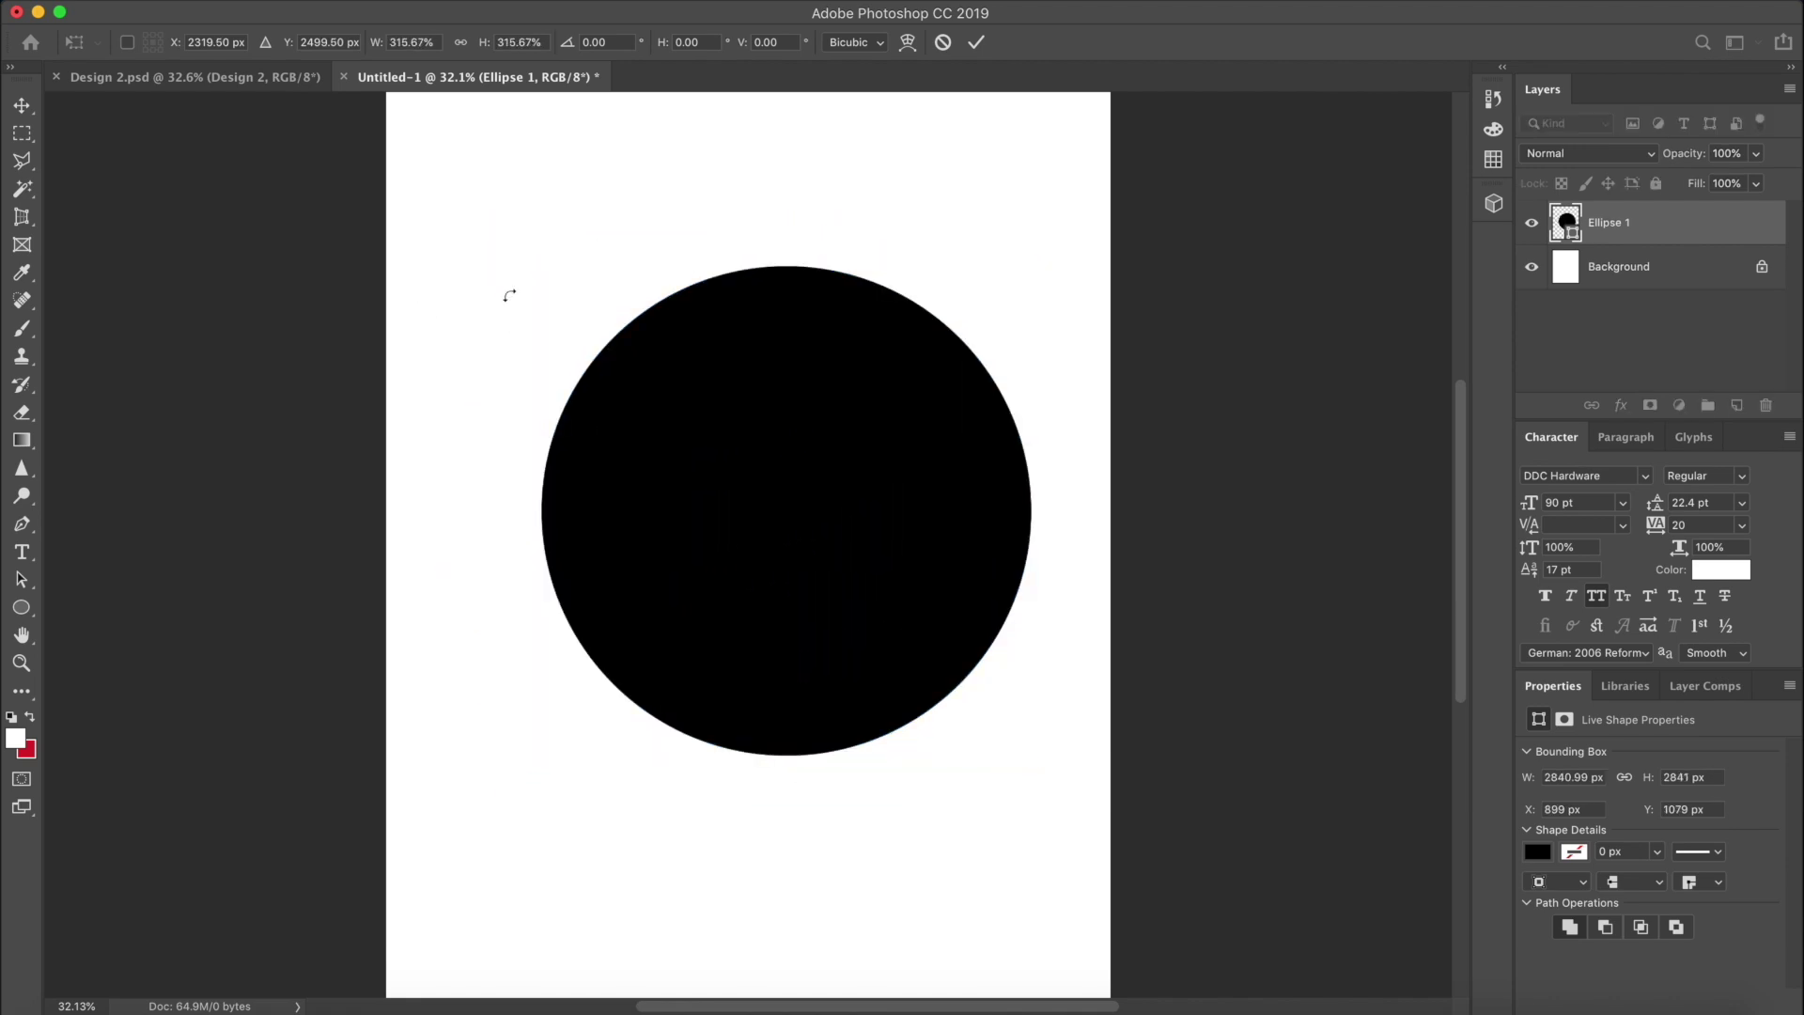
left_click(299, 43)
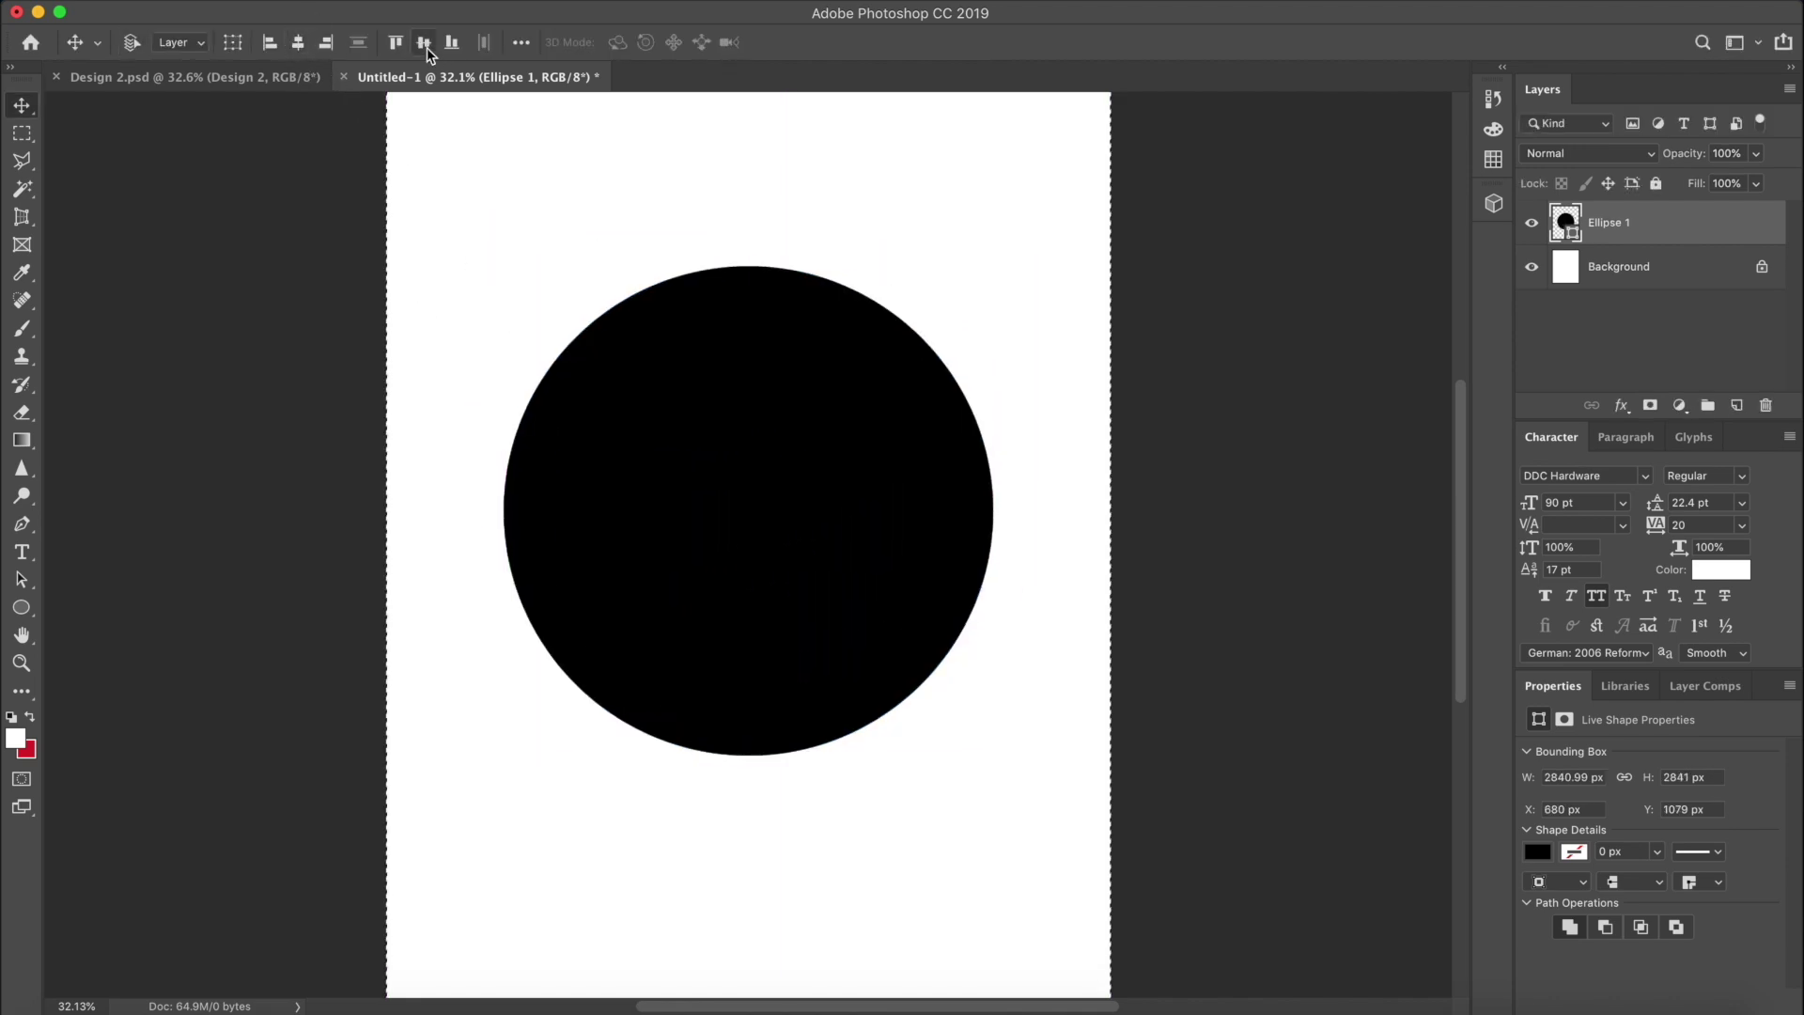
left_click(425, 43)
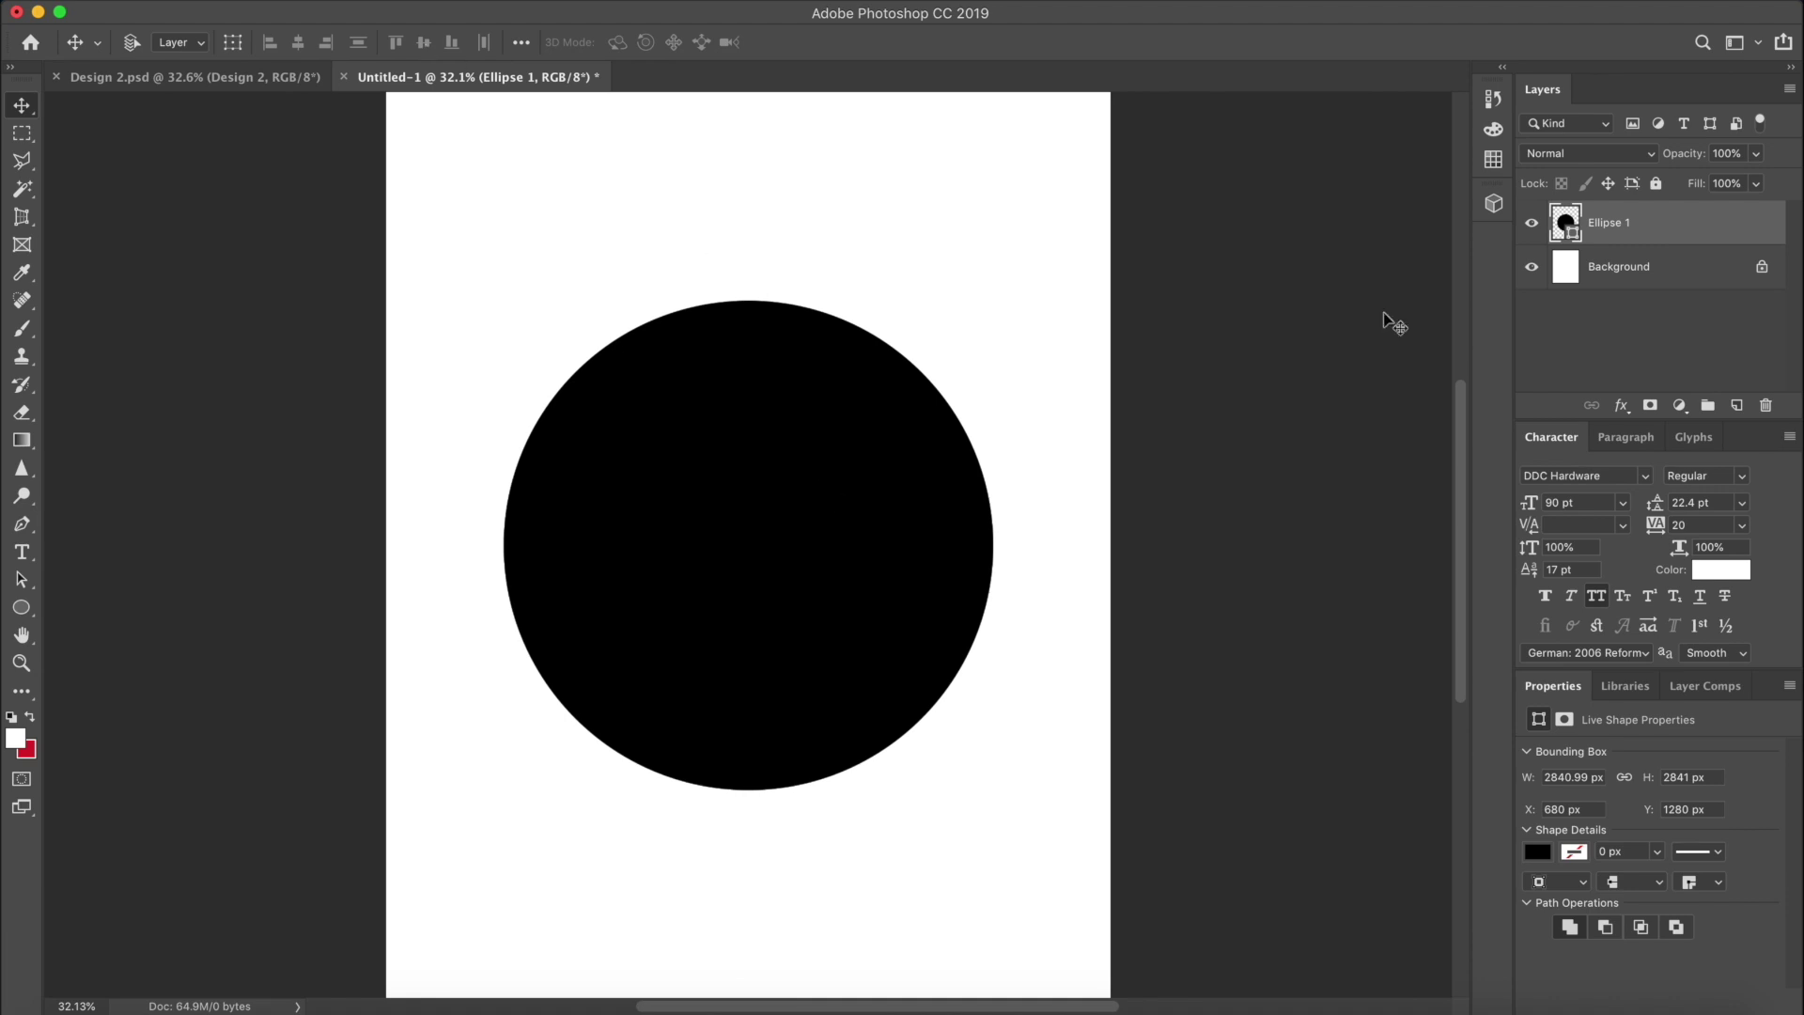
Rename the circle's layer to 'Black Underbase'
double_click(1612, 221)
type("Black Underbase")
key("Return")
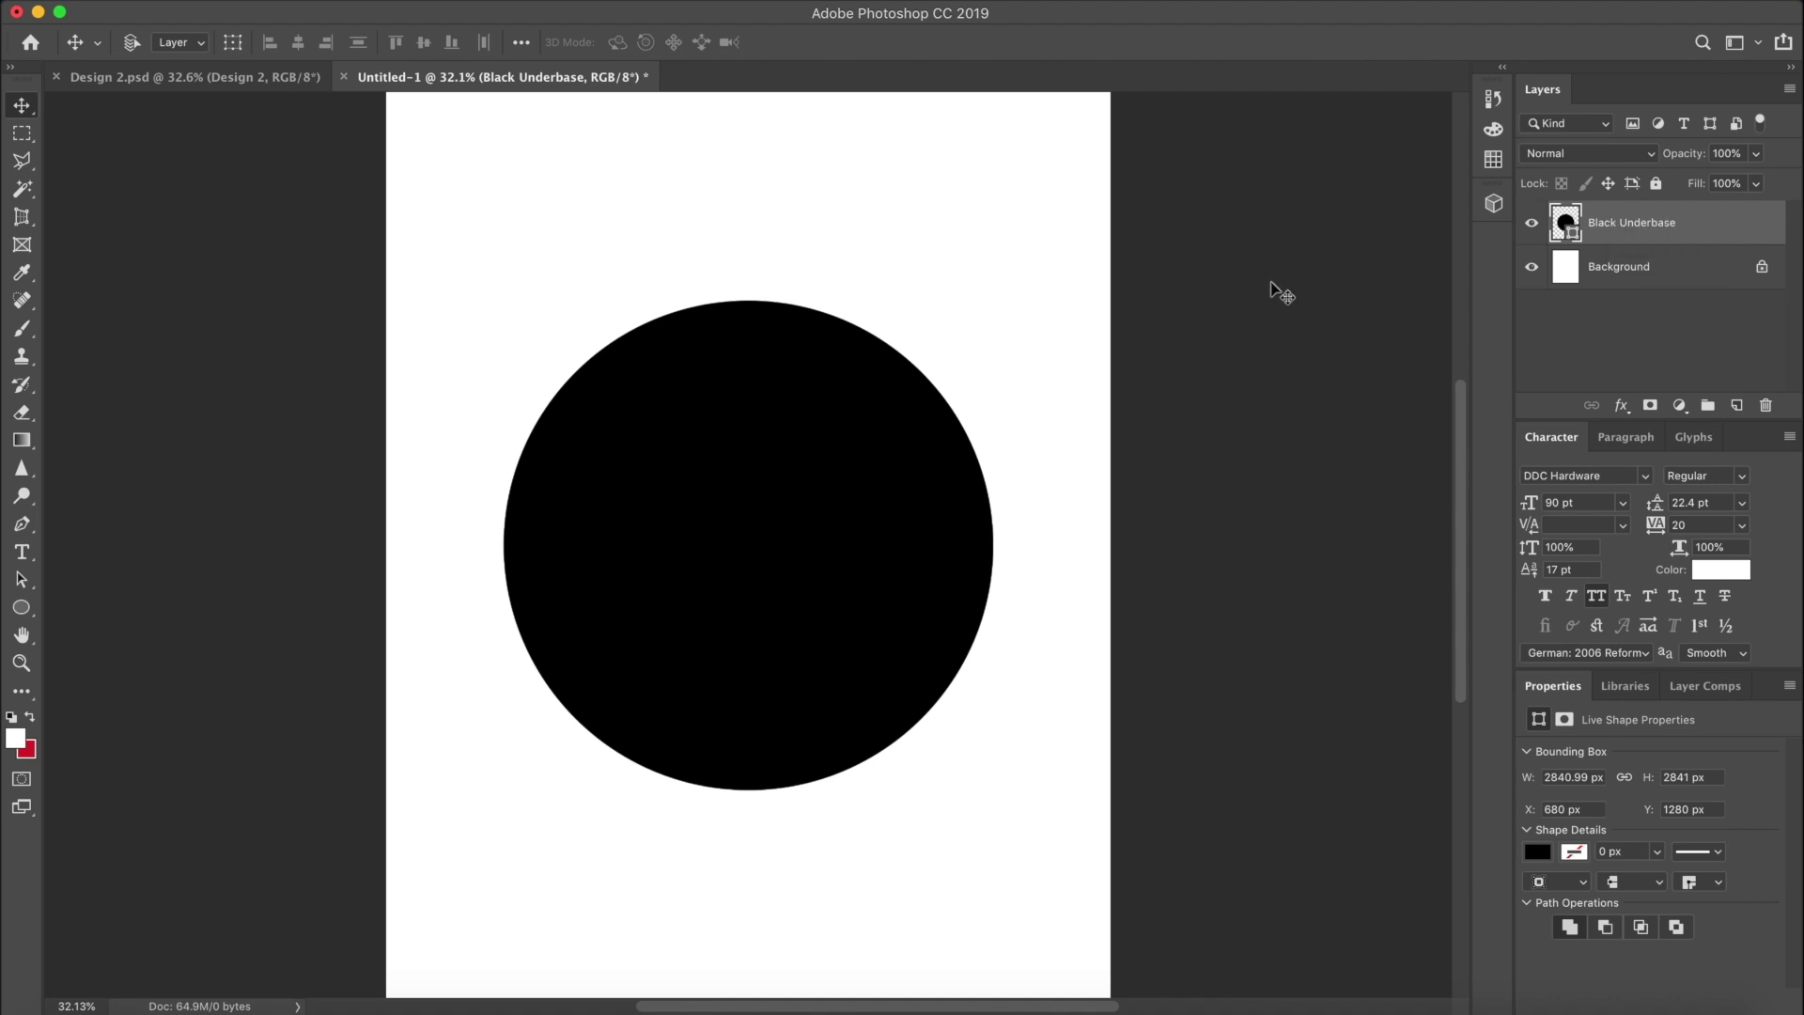
Create a second 2841 px circle with the exact-size ellipse settings
left_click(21, 607)
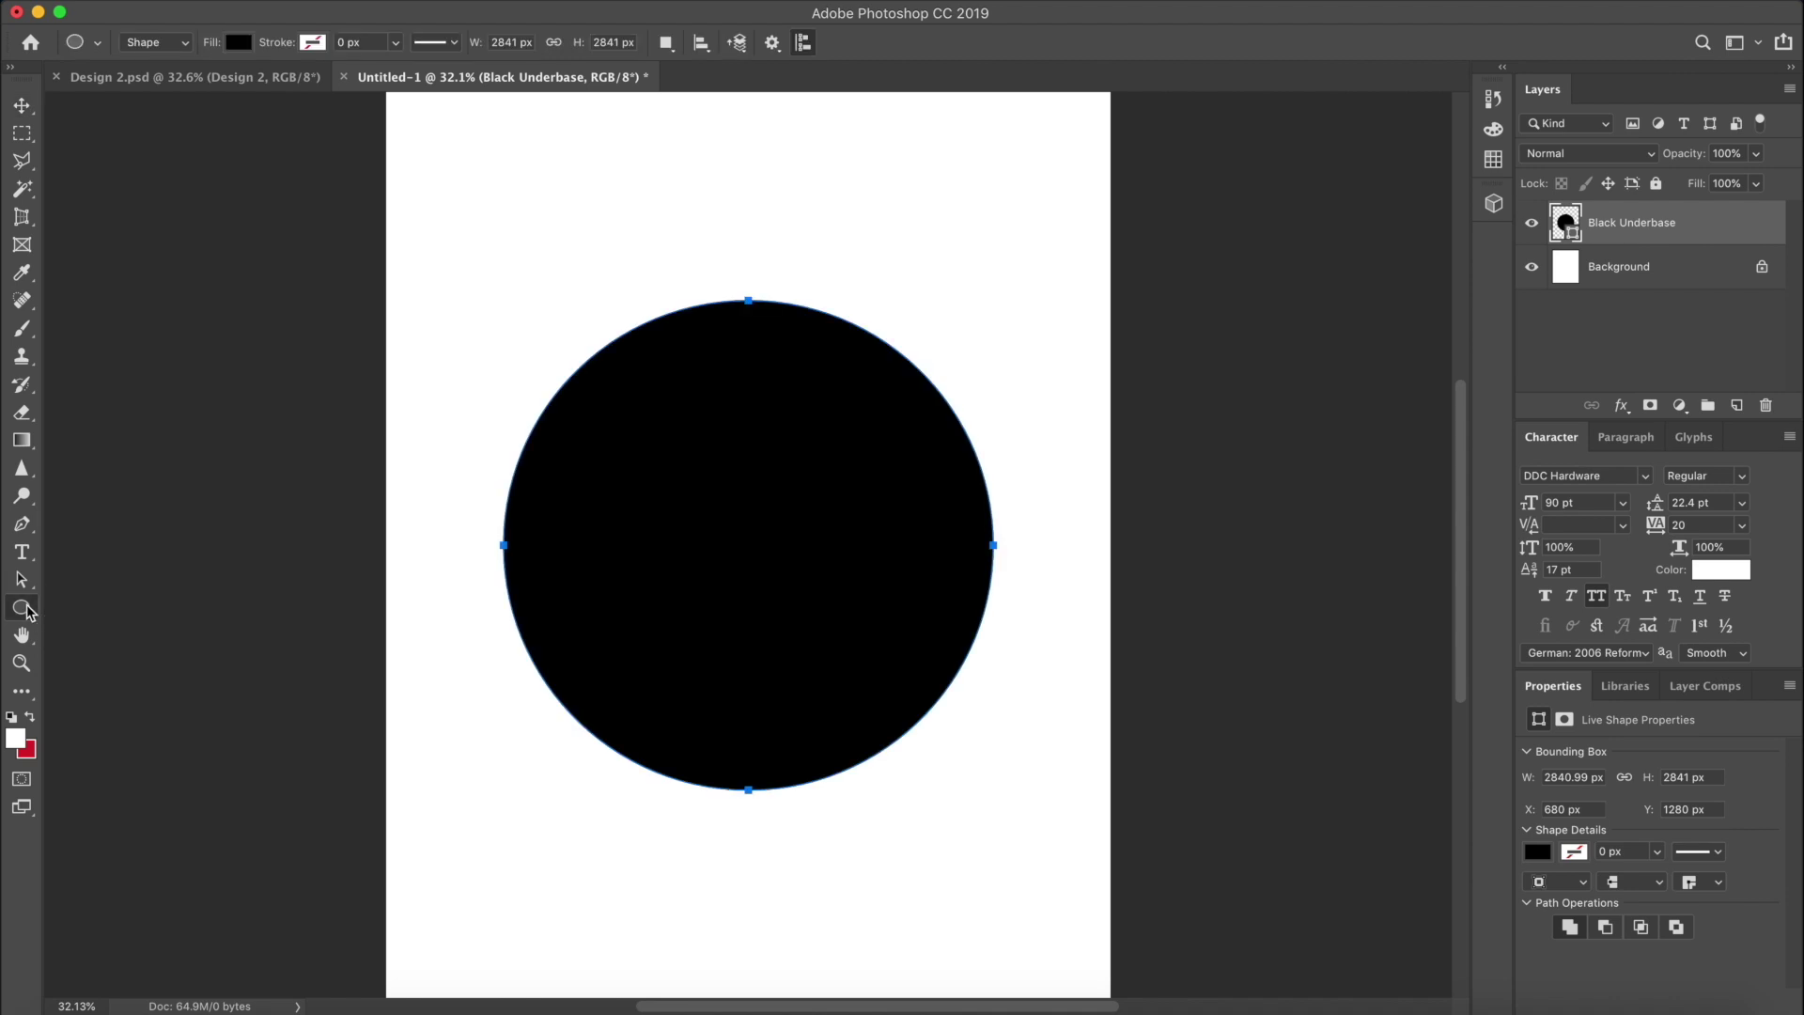
left_click(457, 164)
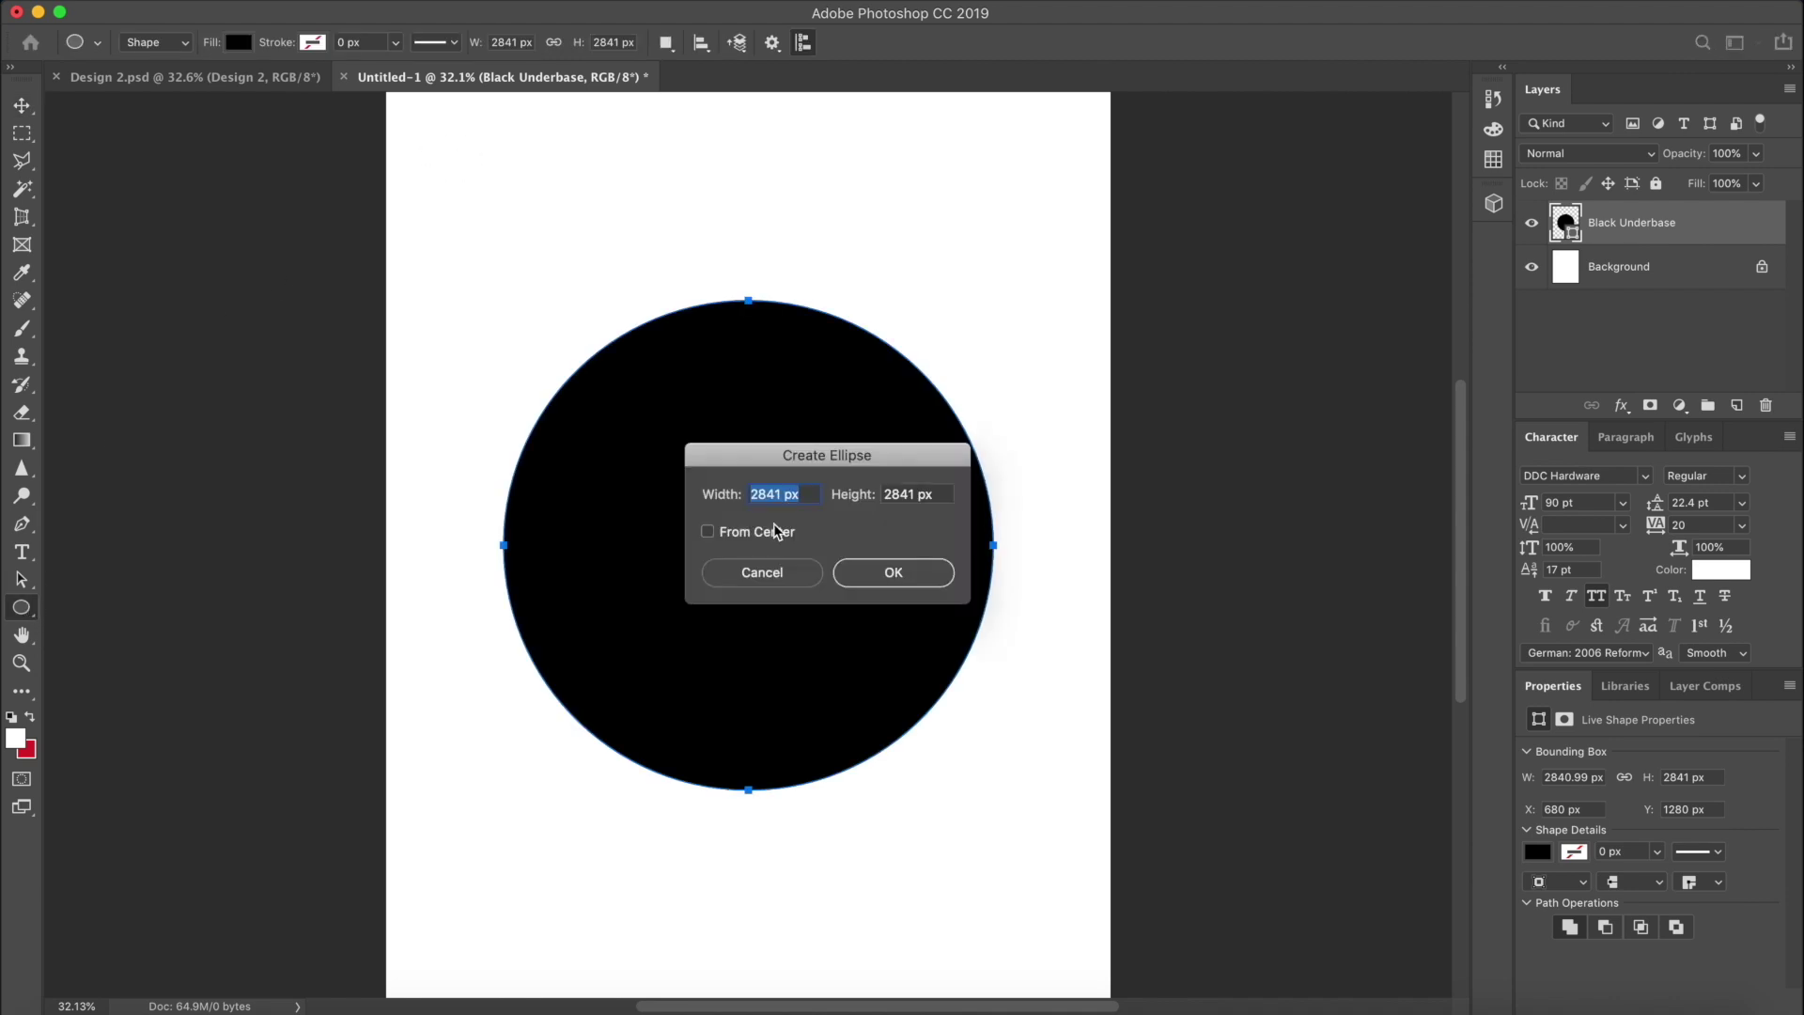
left_click(942, 581)
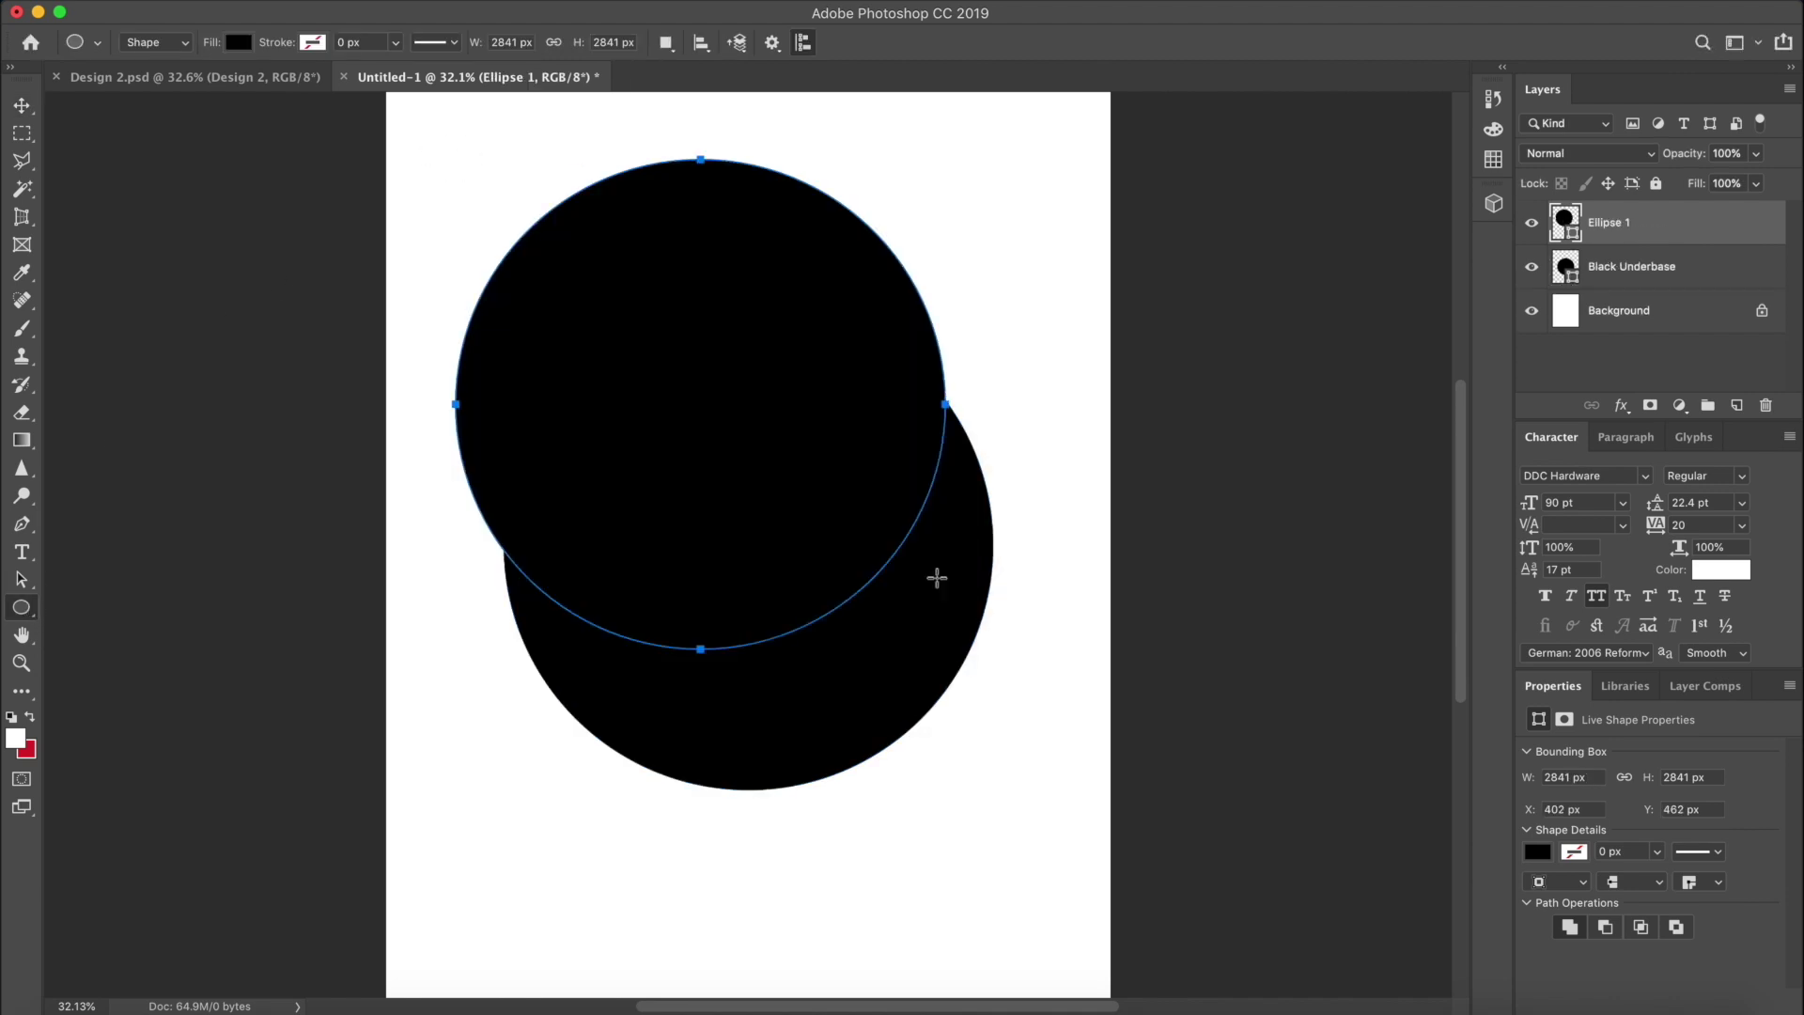
left_click(19, 110)
left_click(22, 610)
Give the new circle no fill and a crimson red 72 px outline
left_click(241, 43)
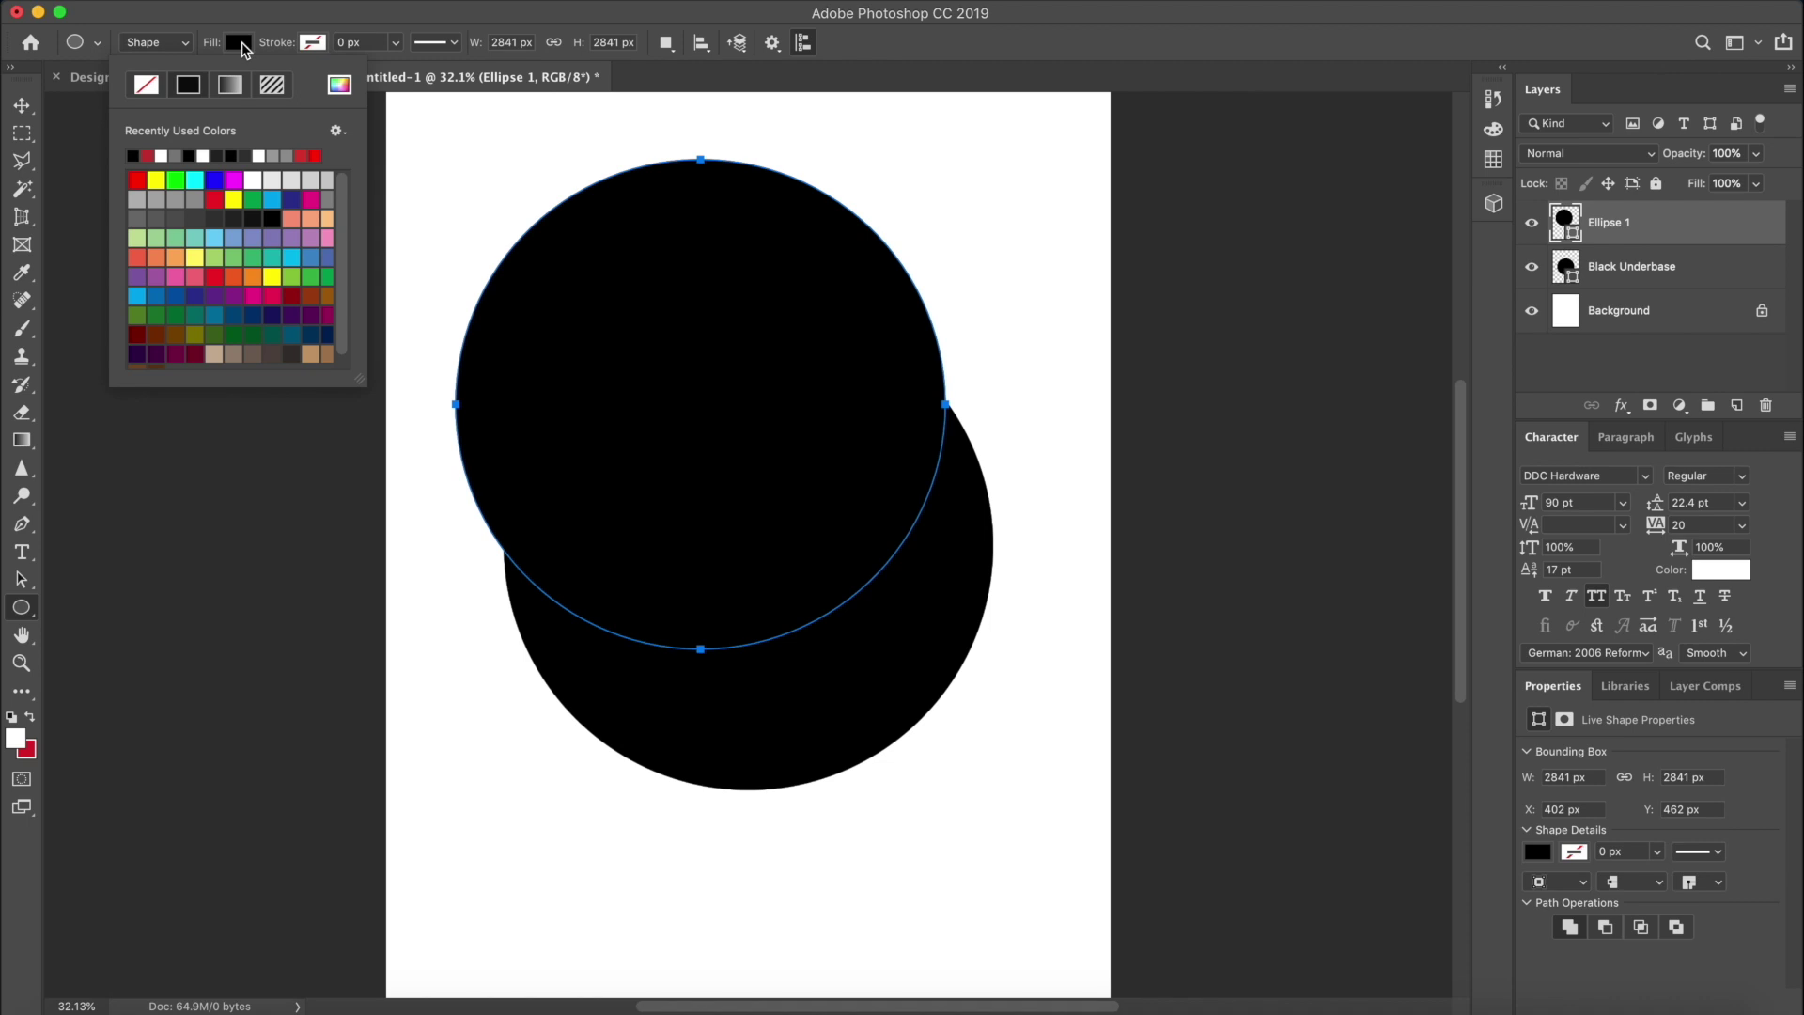
left_click(147, 86)
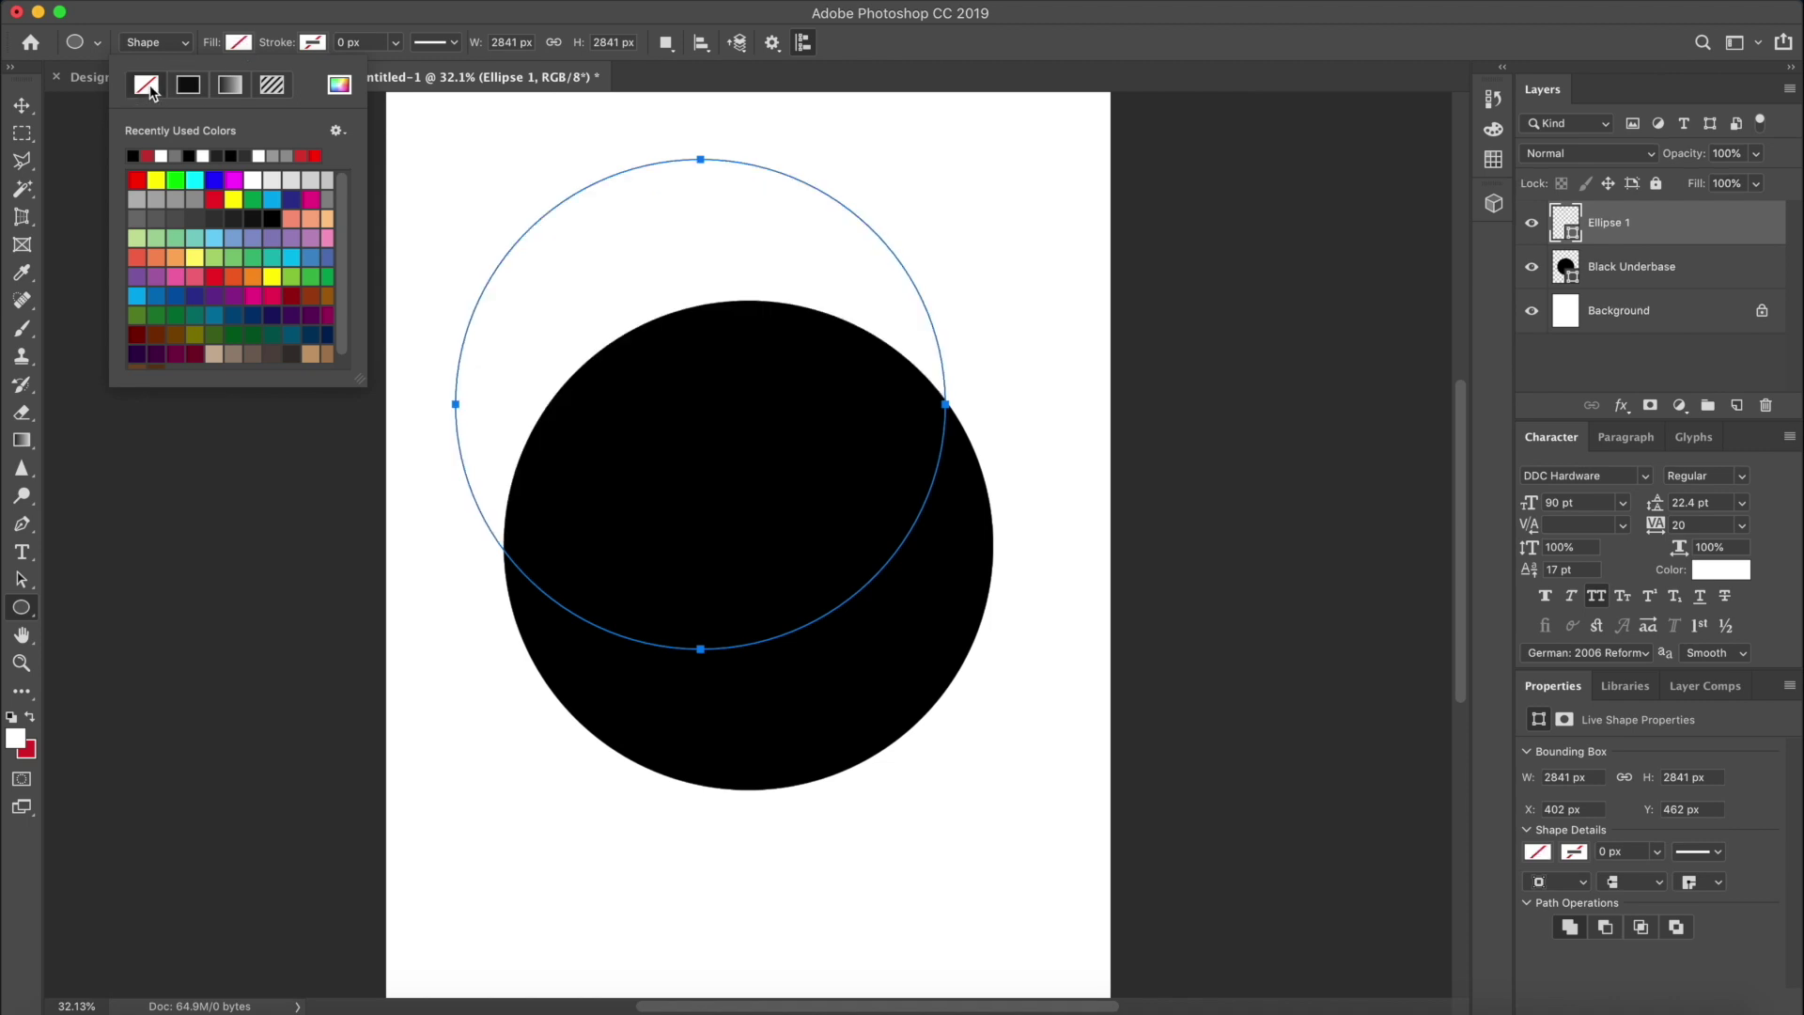
left_click(282, 45)
left_click_drag(282, 45, 312, 45)
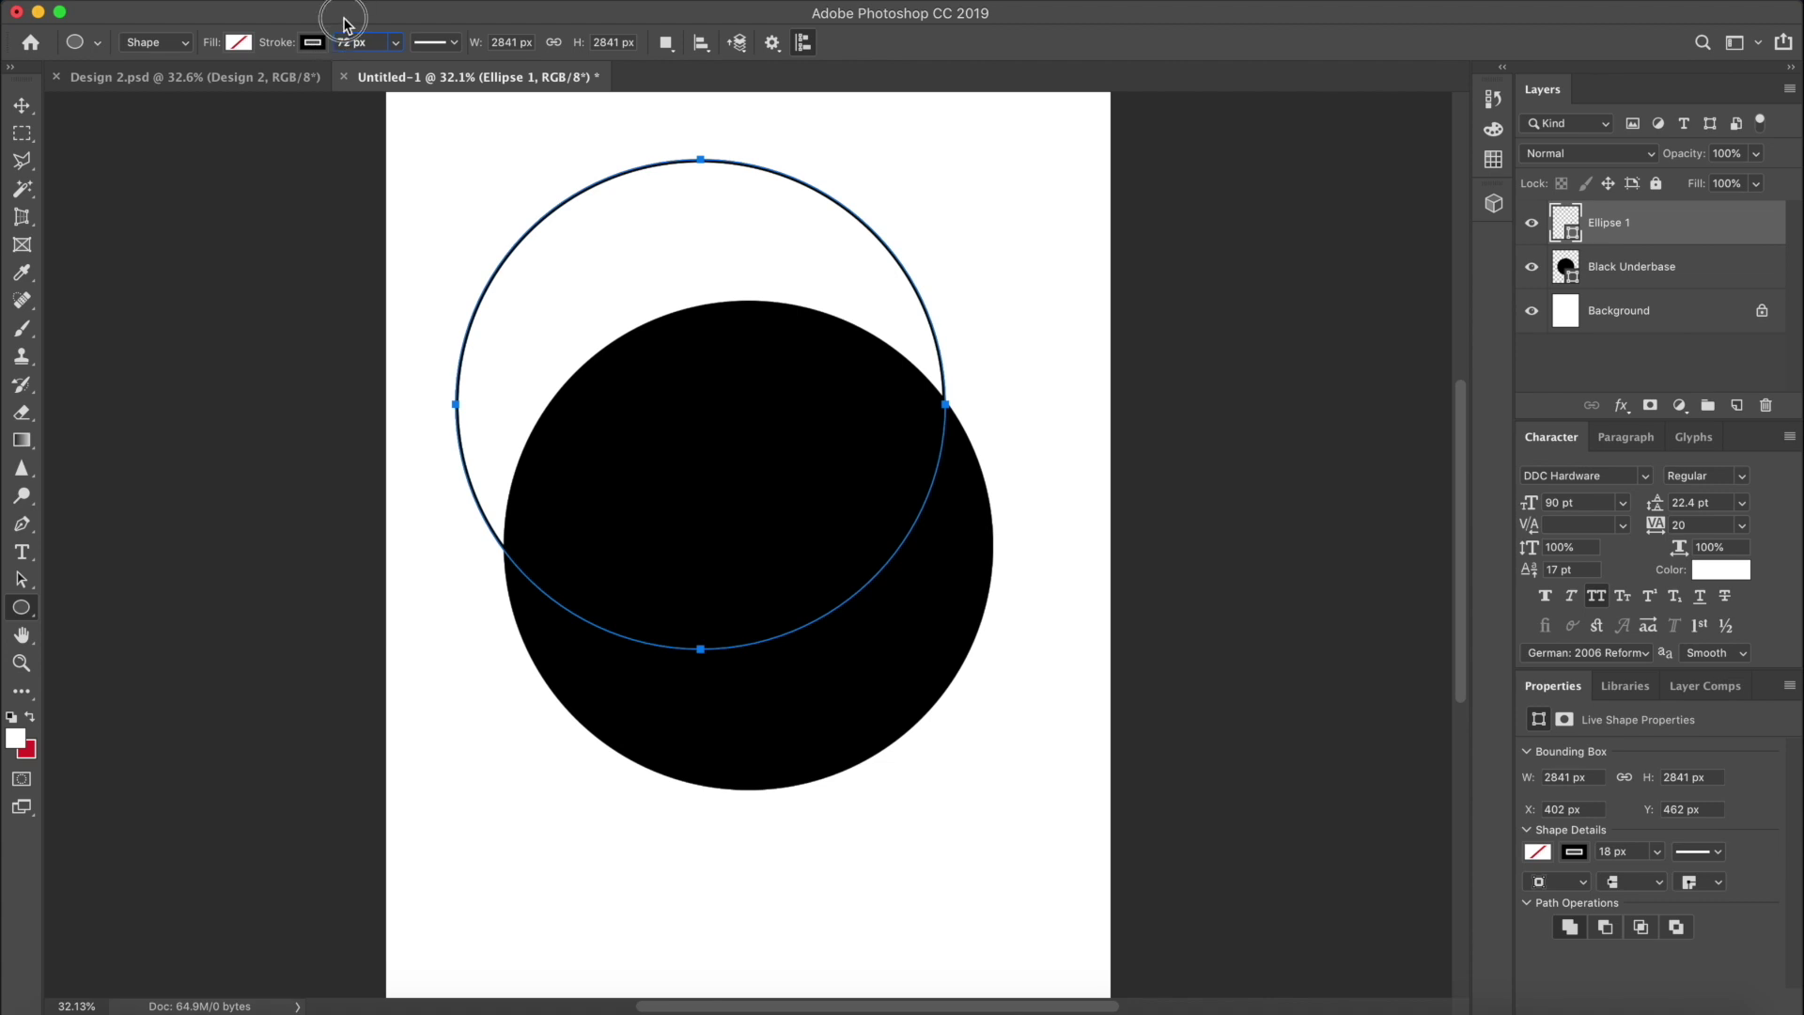
left_click(313, 44)
left_click(221, 155)
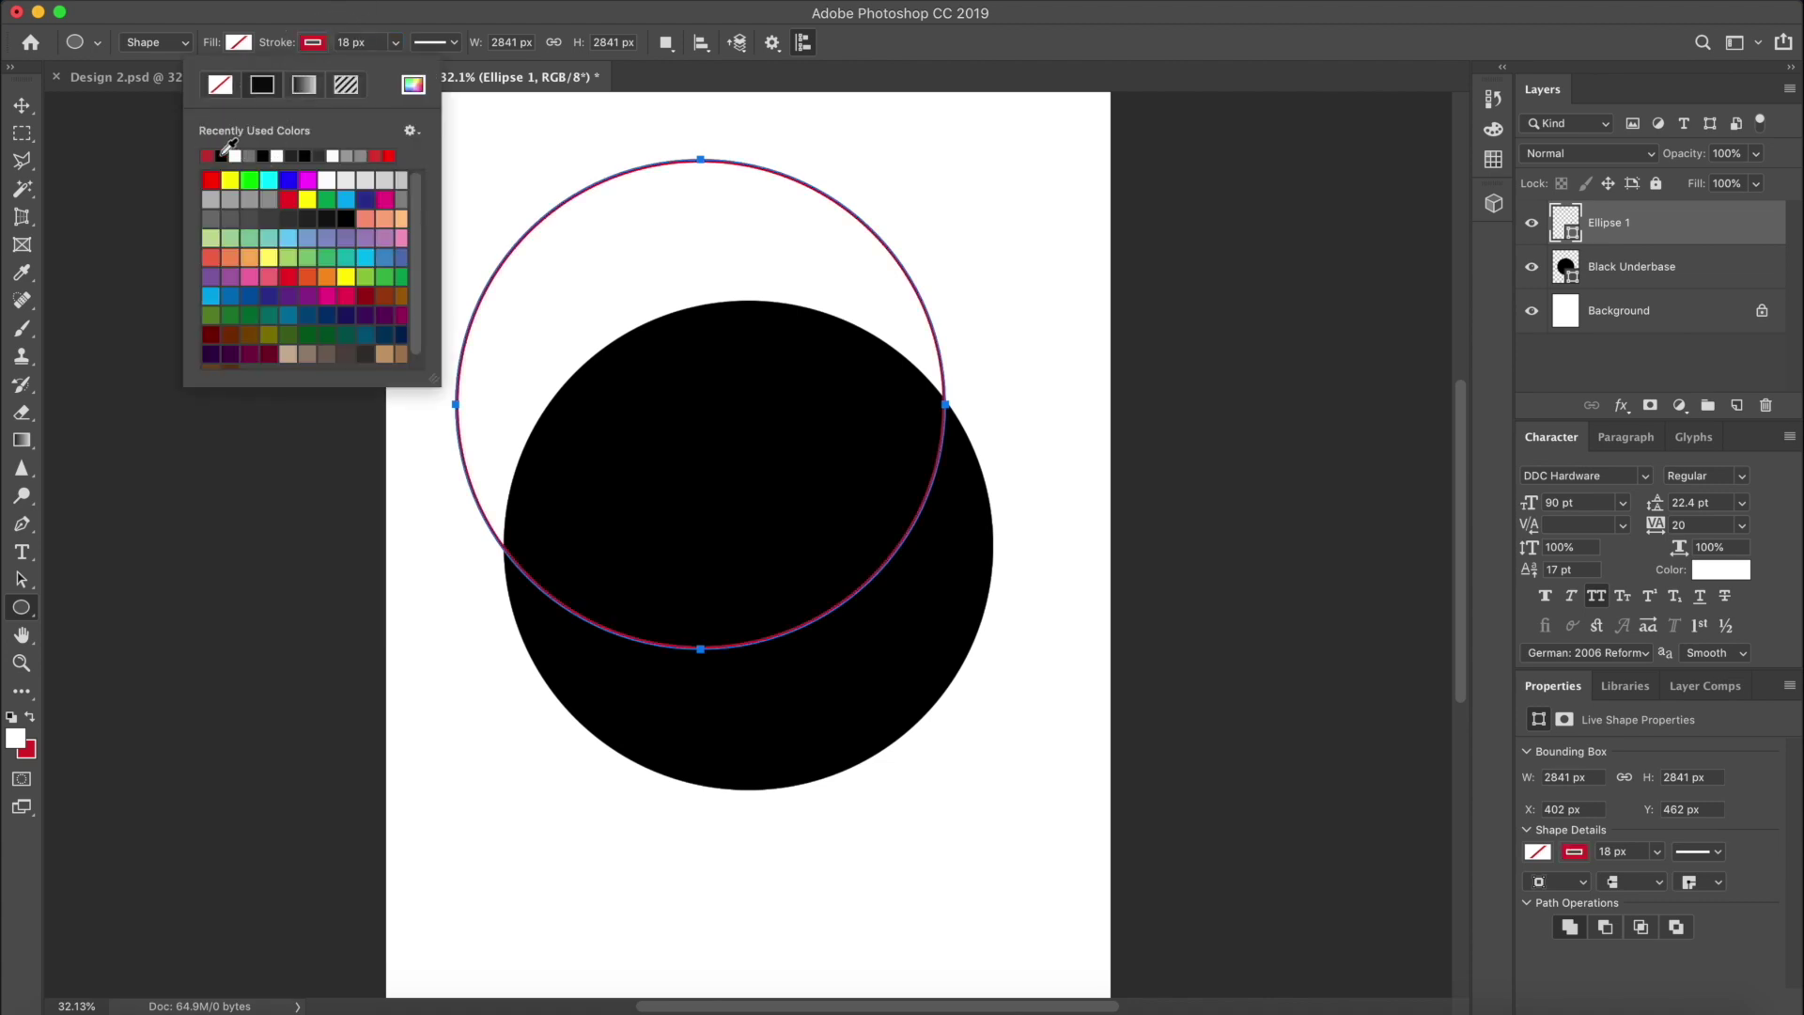
left_click(359, 25)
left_click_drag(350, 38, 318, 39)
type("72")
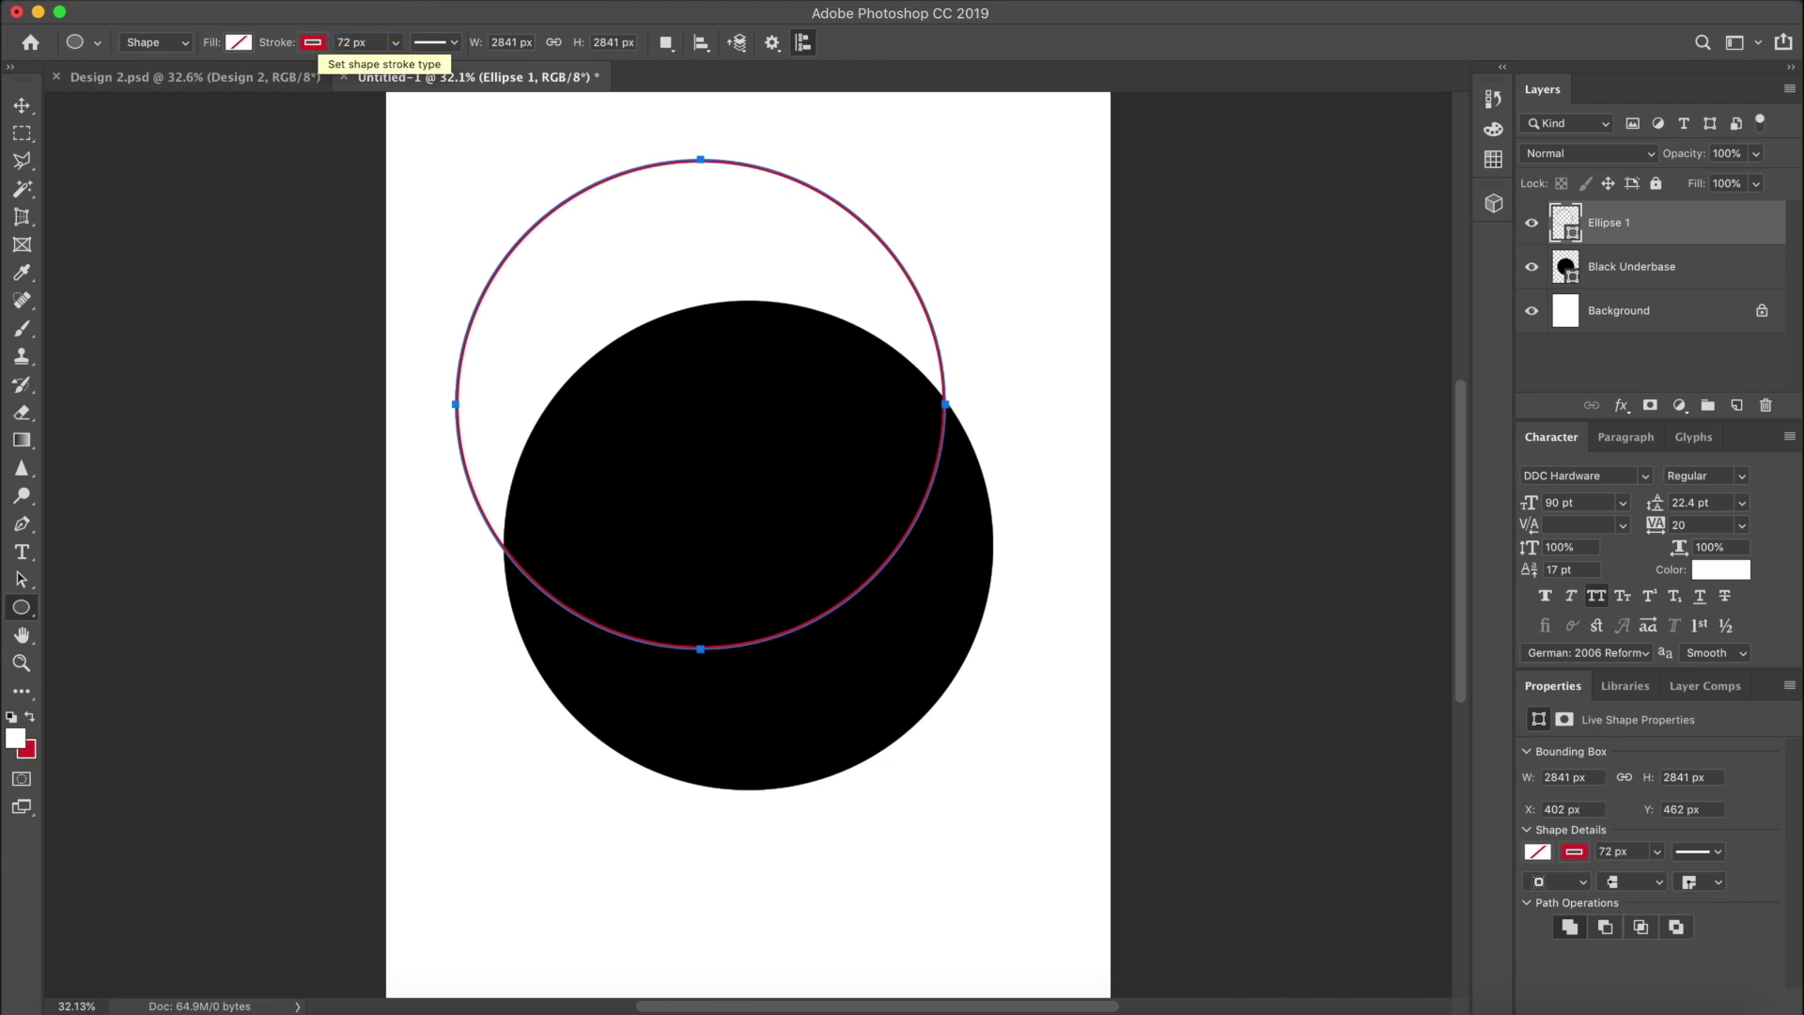
key("Return")
Select all and centre the red ring horizontally and vertically over the black circle
key("super+a")
key("v")
left_click(298, 43)
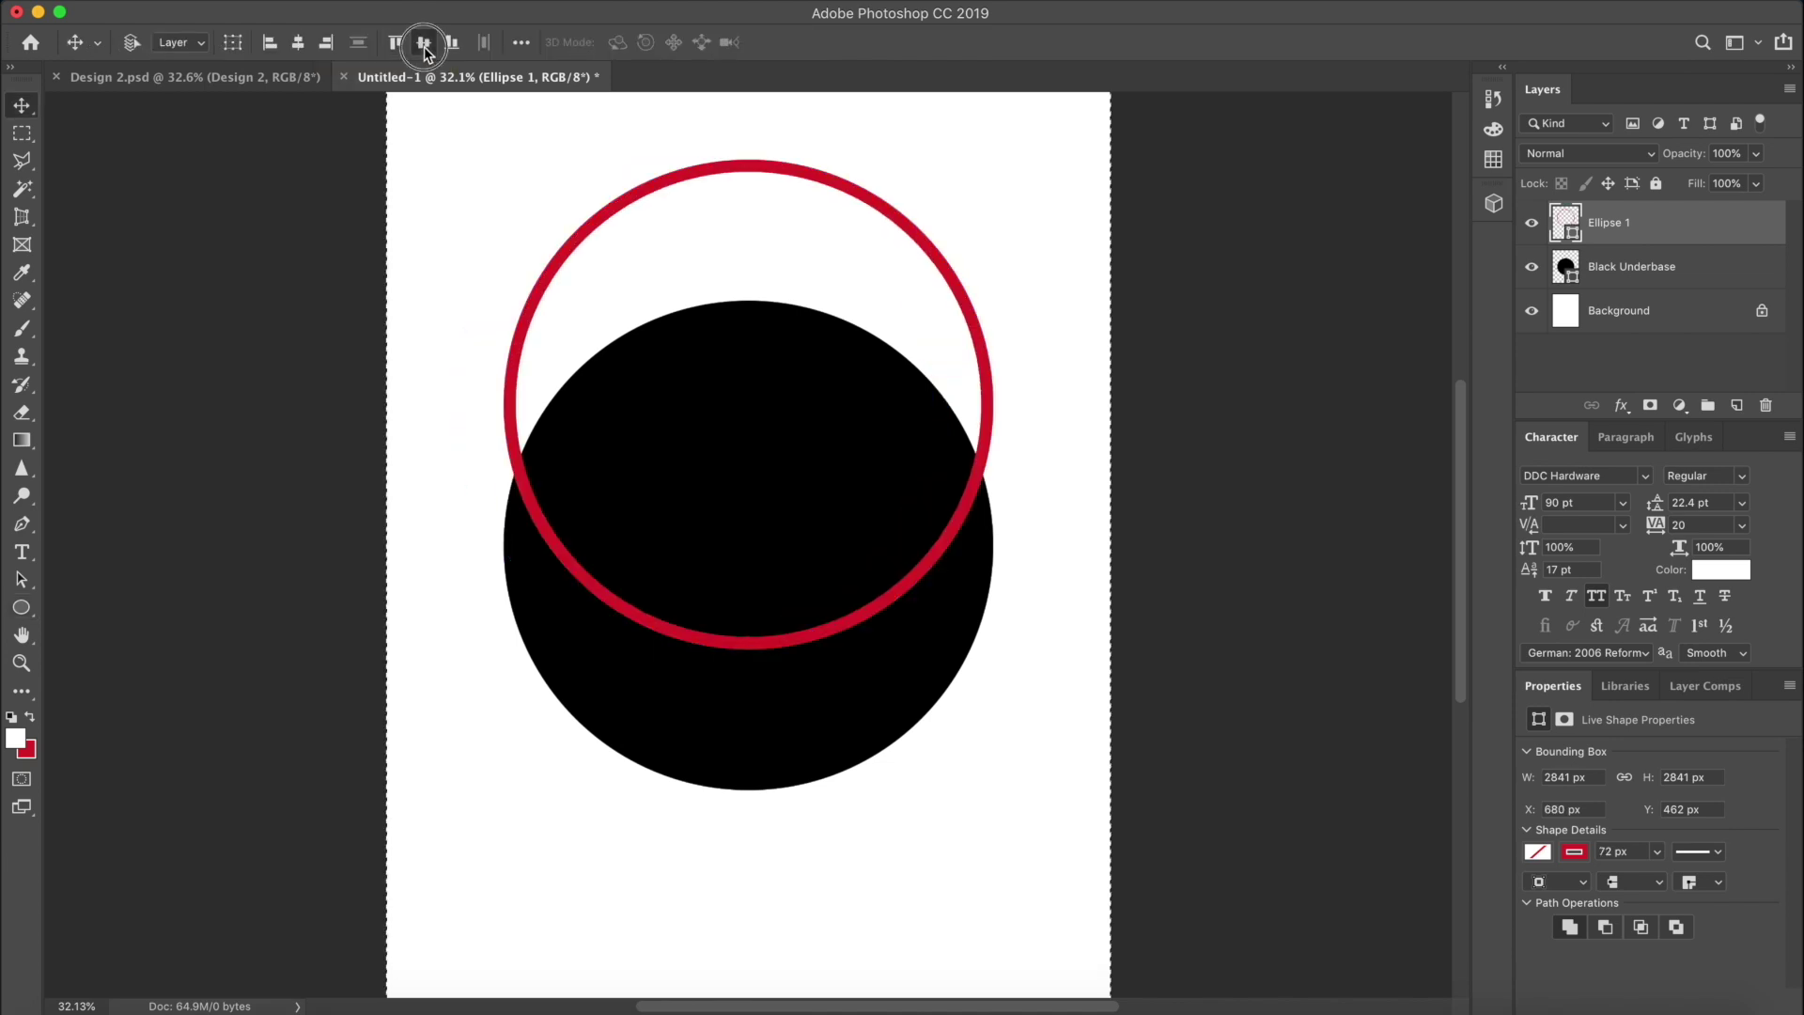
left_click(424, 47)
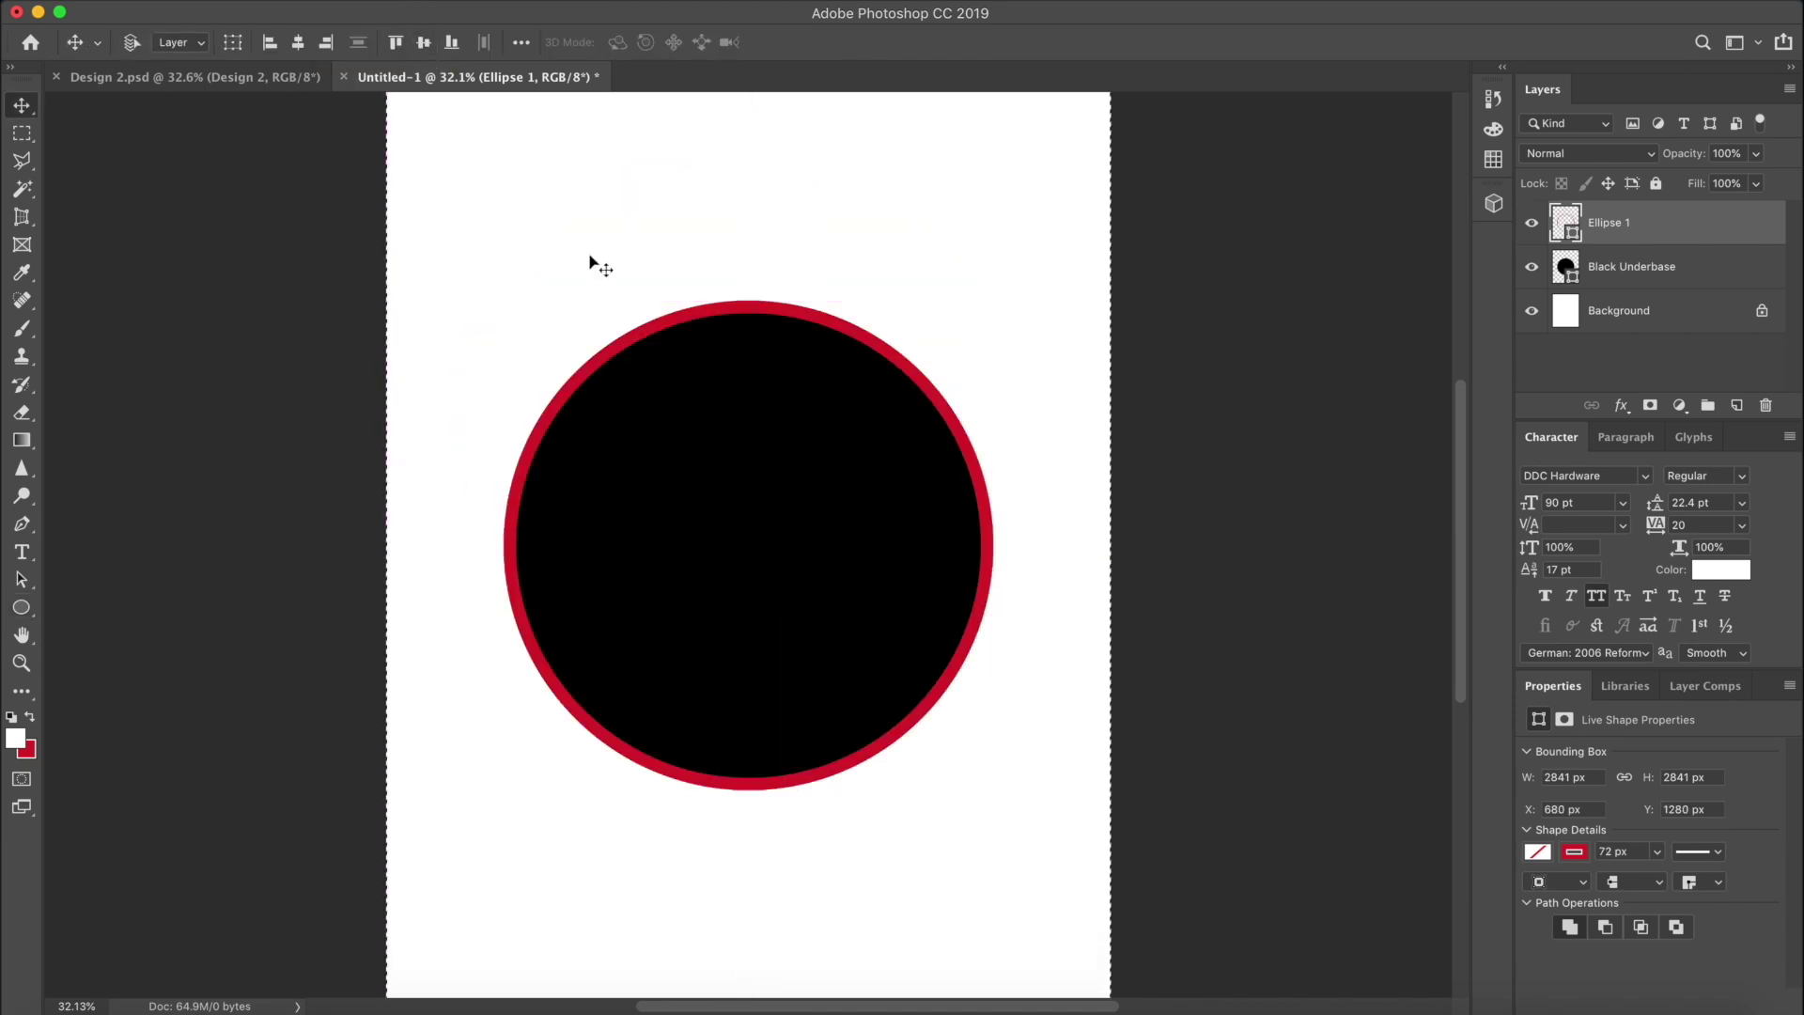
Deselect and shrink the red ring about its centre to about 89%
key("super+d")
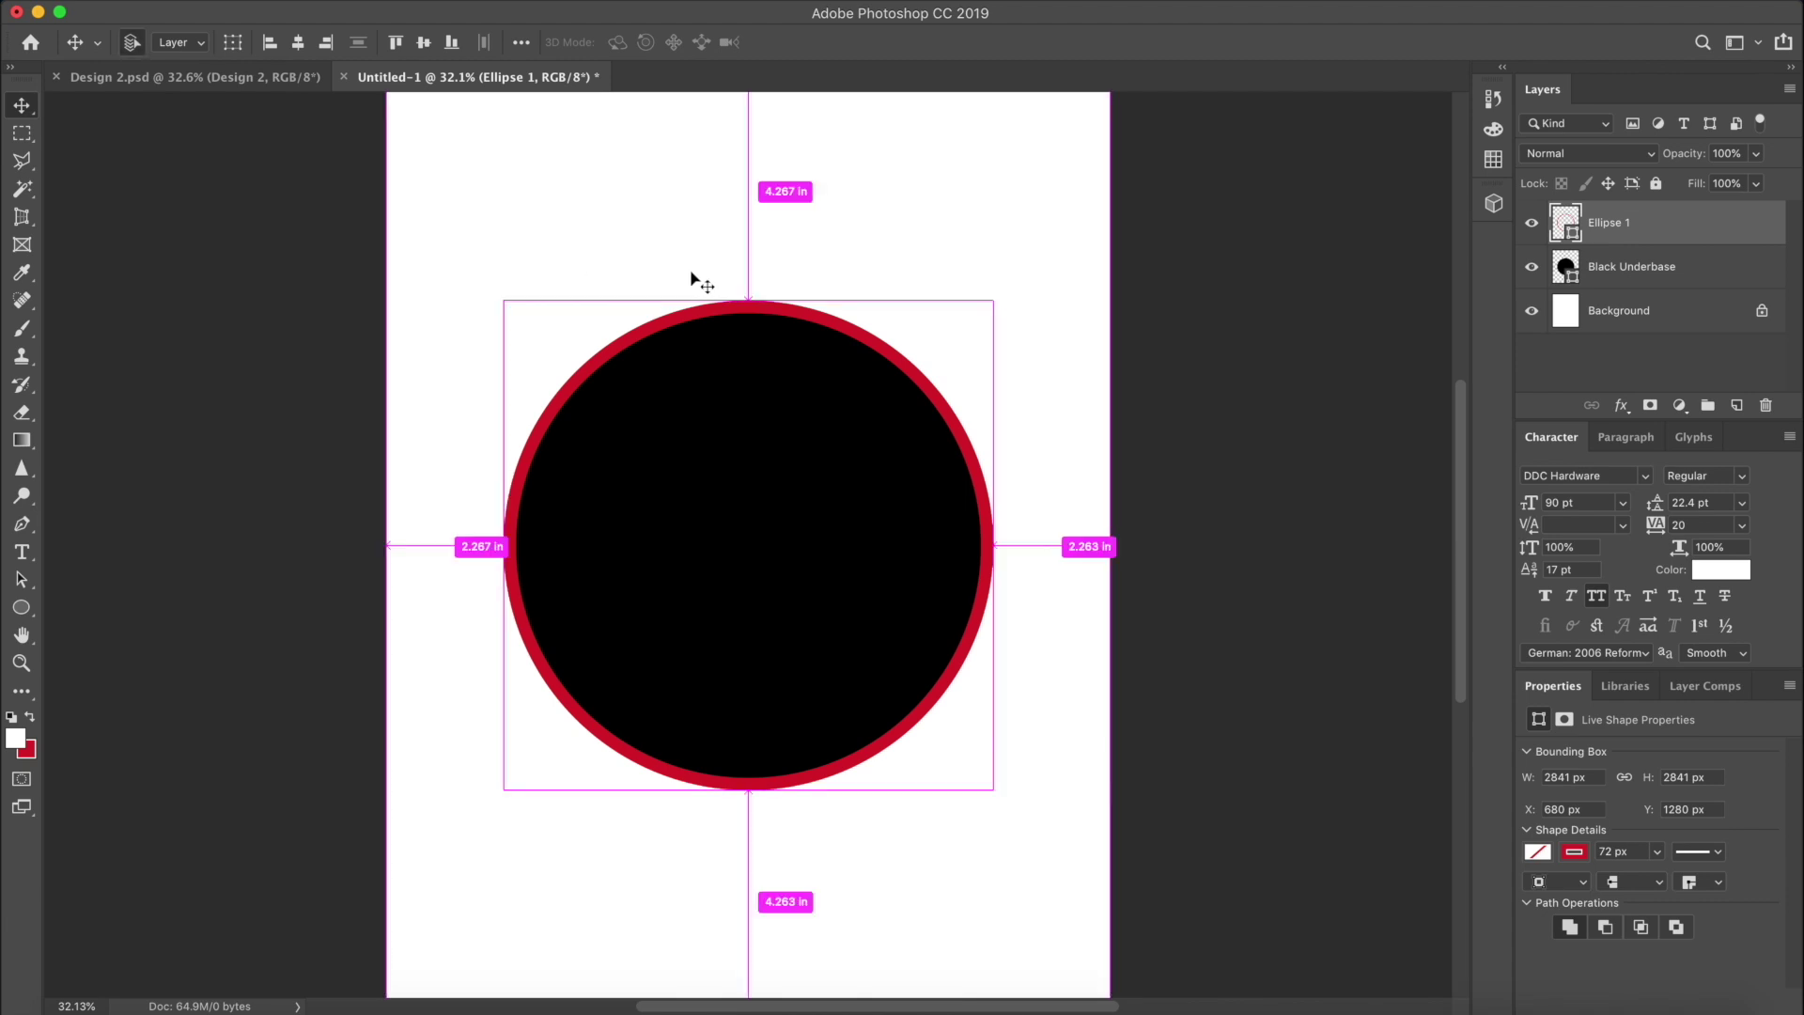
key("super+t")
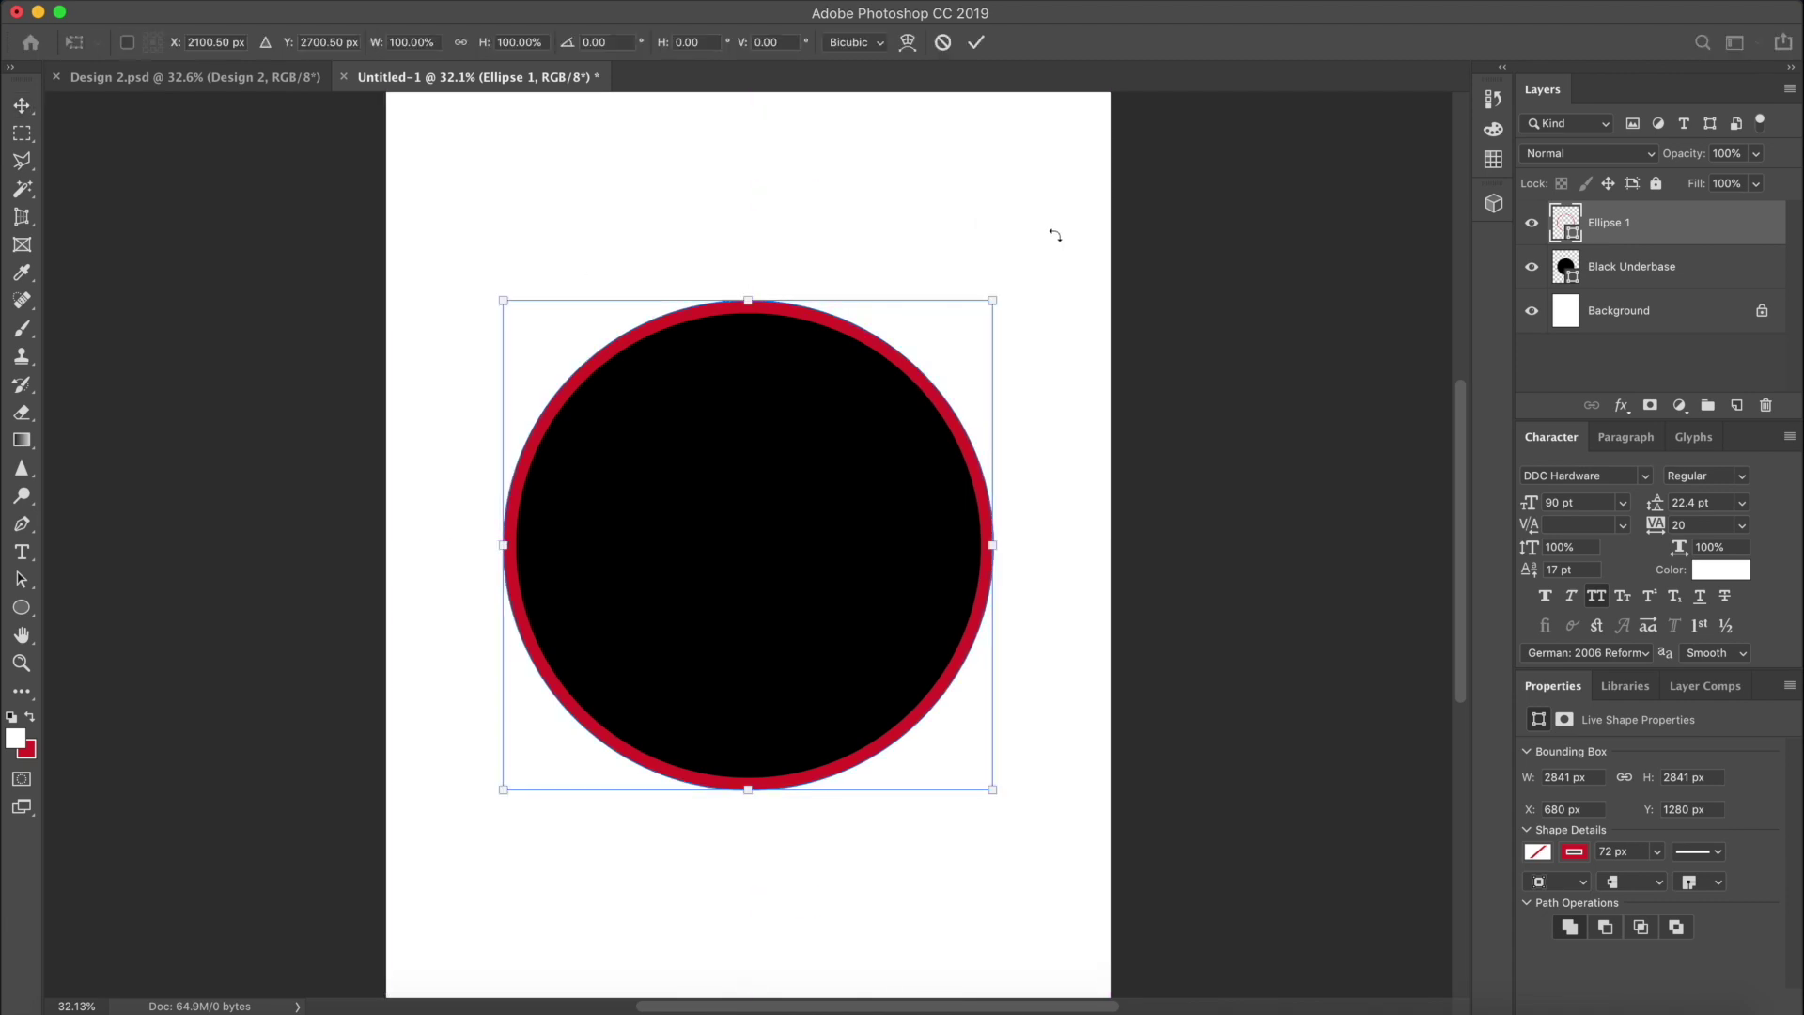
left_click(993, 297)
left_click(992, 302)
mouse_move(992, 301)
left_mouse_down()
mouse_move(930, 354)
mouse_move(977, 321)
left_mouse_up()
key("super+z")
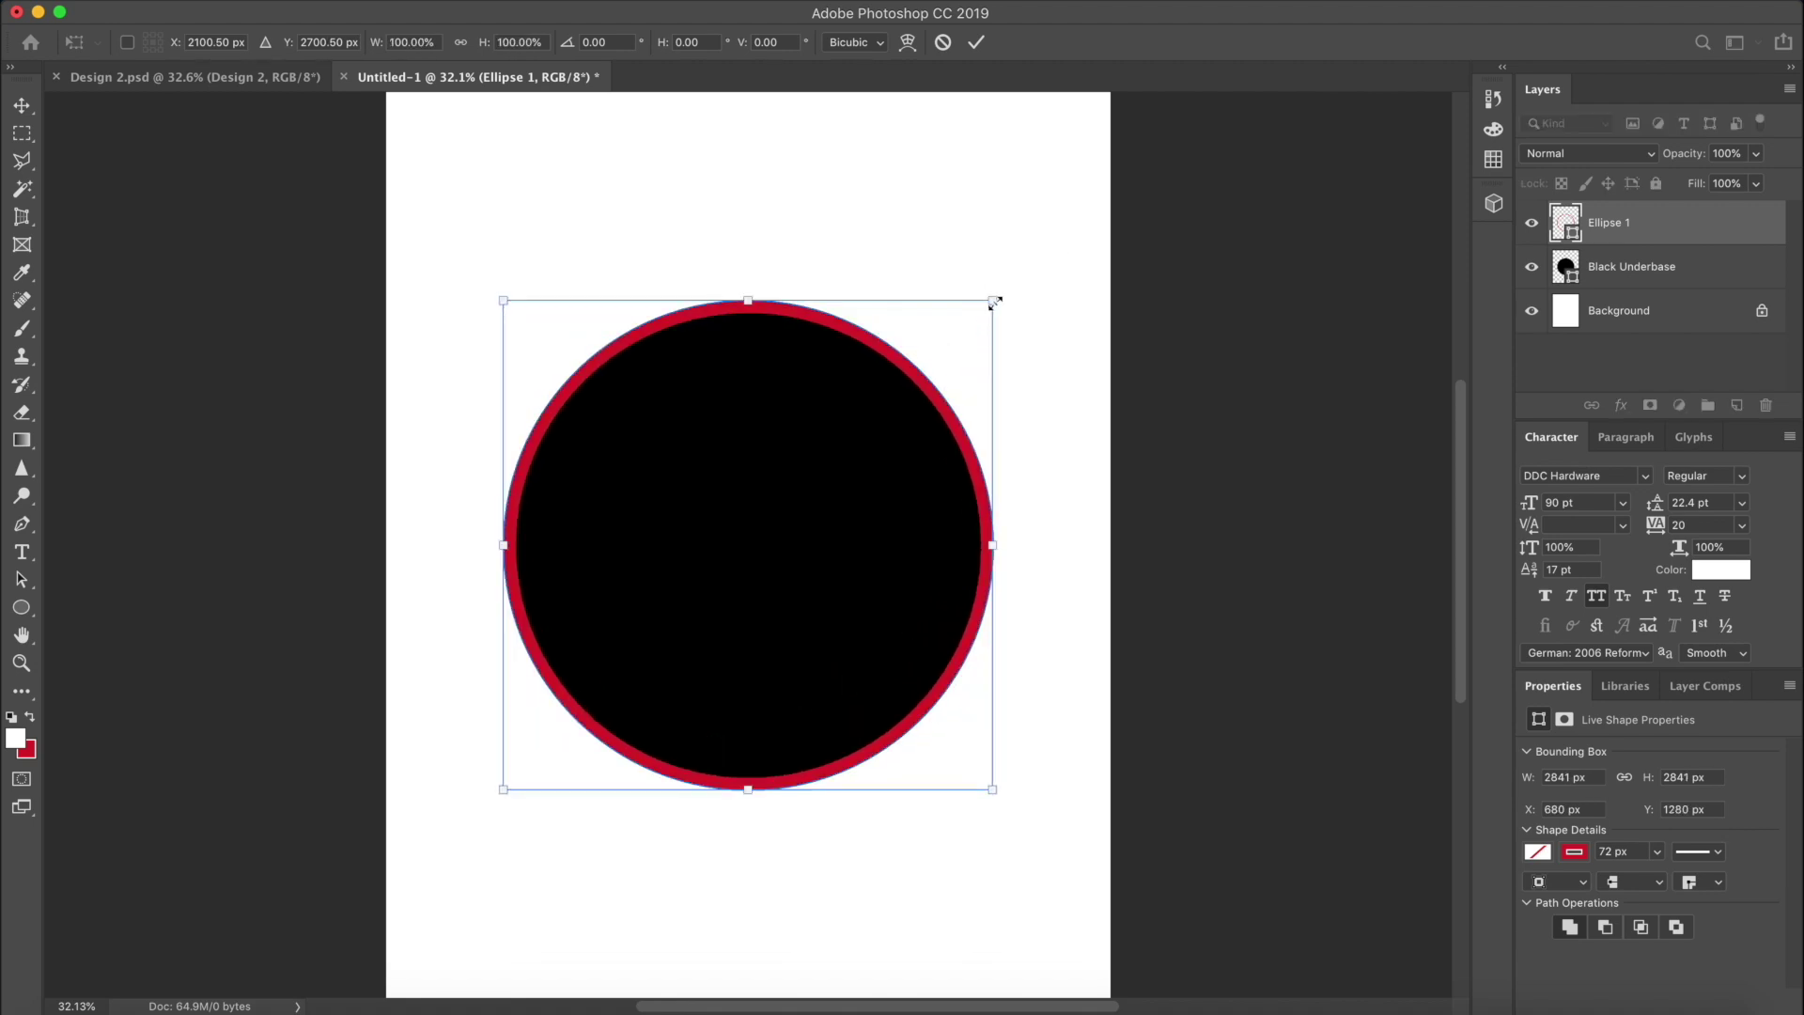
mouse_move(994, 301)
left_mouse_down()
mouse_move(956, 330)
mouse_move(978, 316)
left_mouse_up()
key("Return")
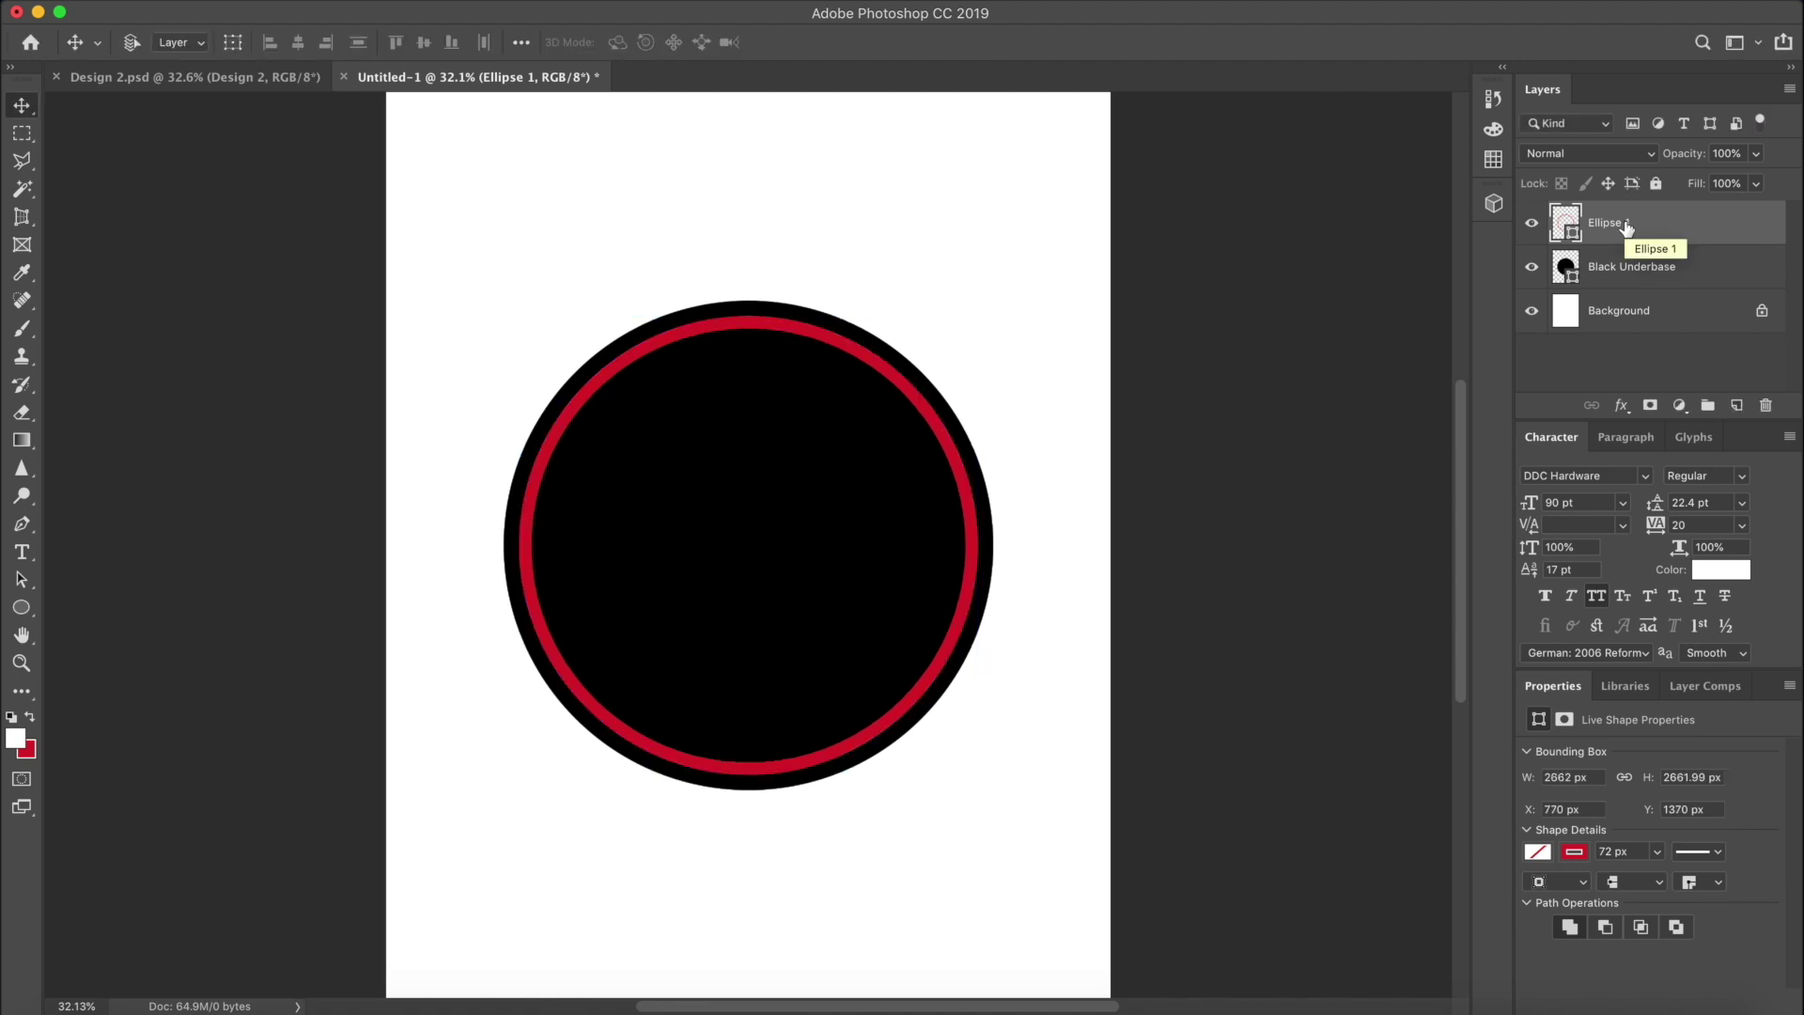
Rename the ring's Ellipse 1 layer to 'Outter Stroke'
double_click(1608, 223)
type("Outter Stroke")
key("Return")
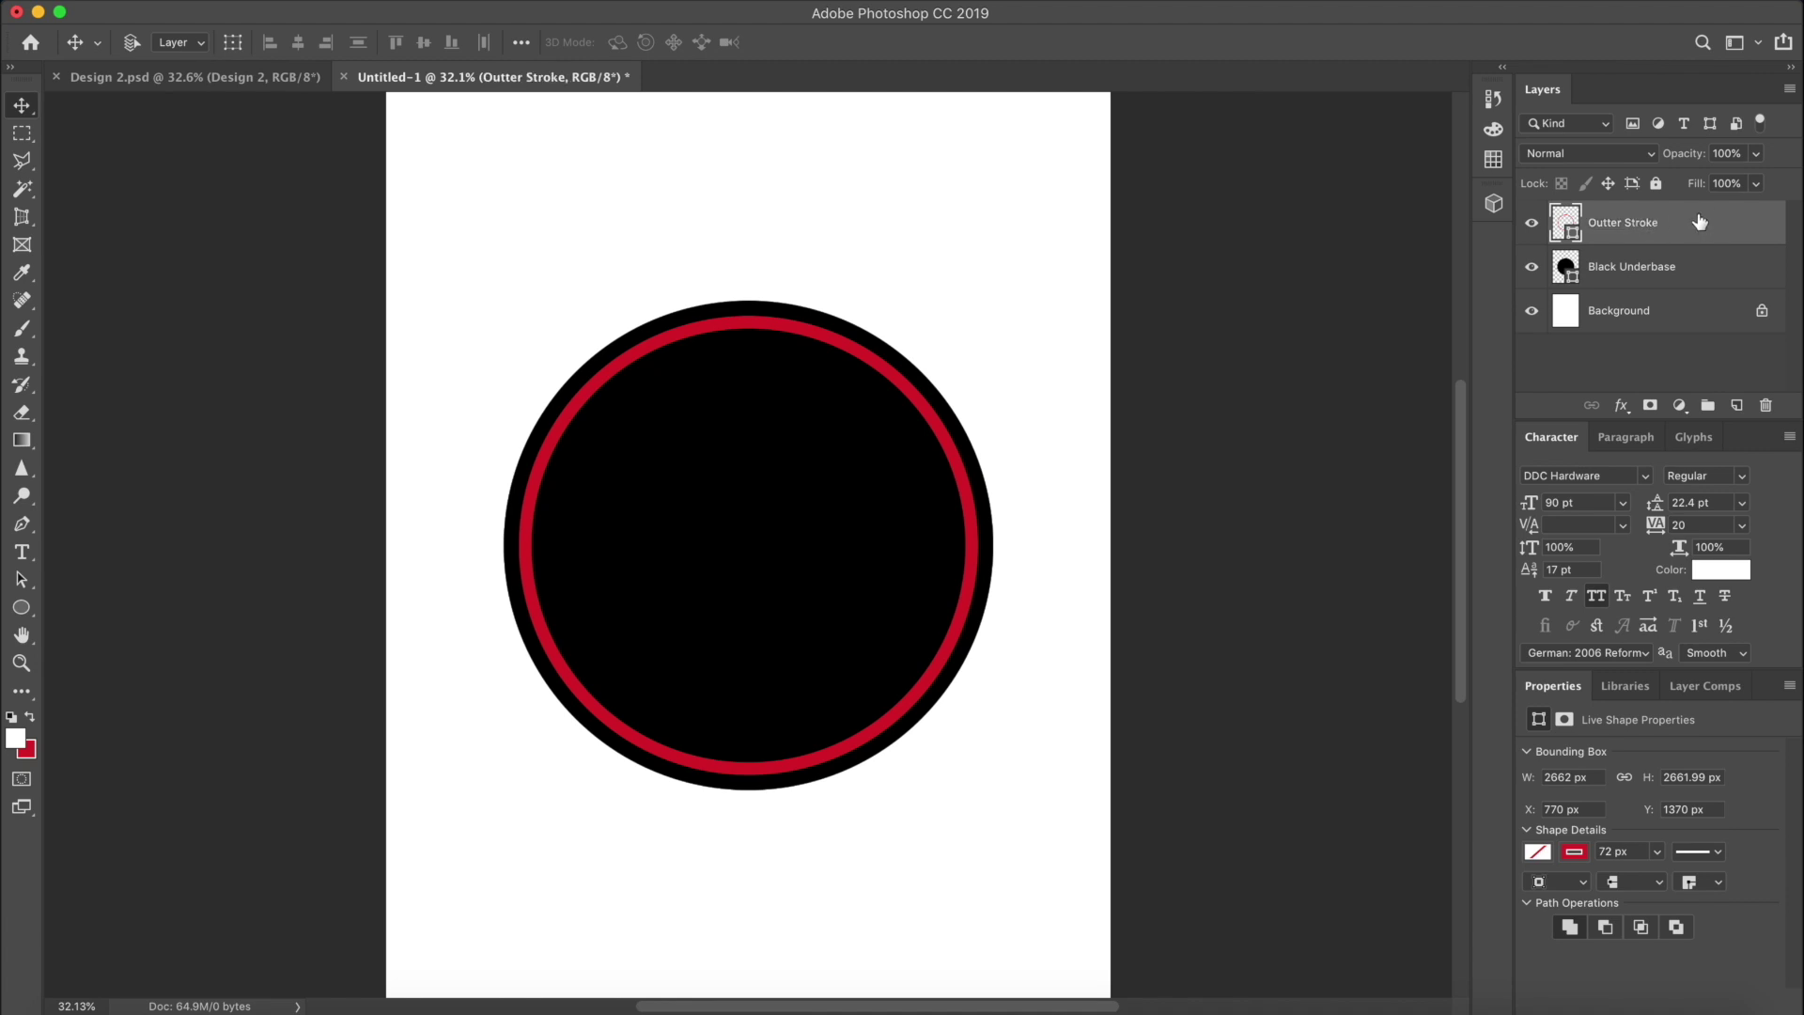
Duplicate the Outter Stroke ring and shrink the copy to about 68% as an inner ring
key("super+j")
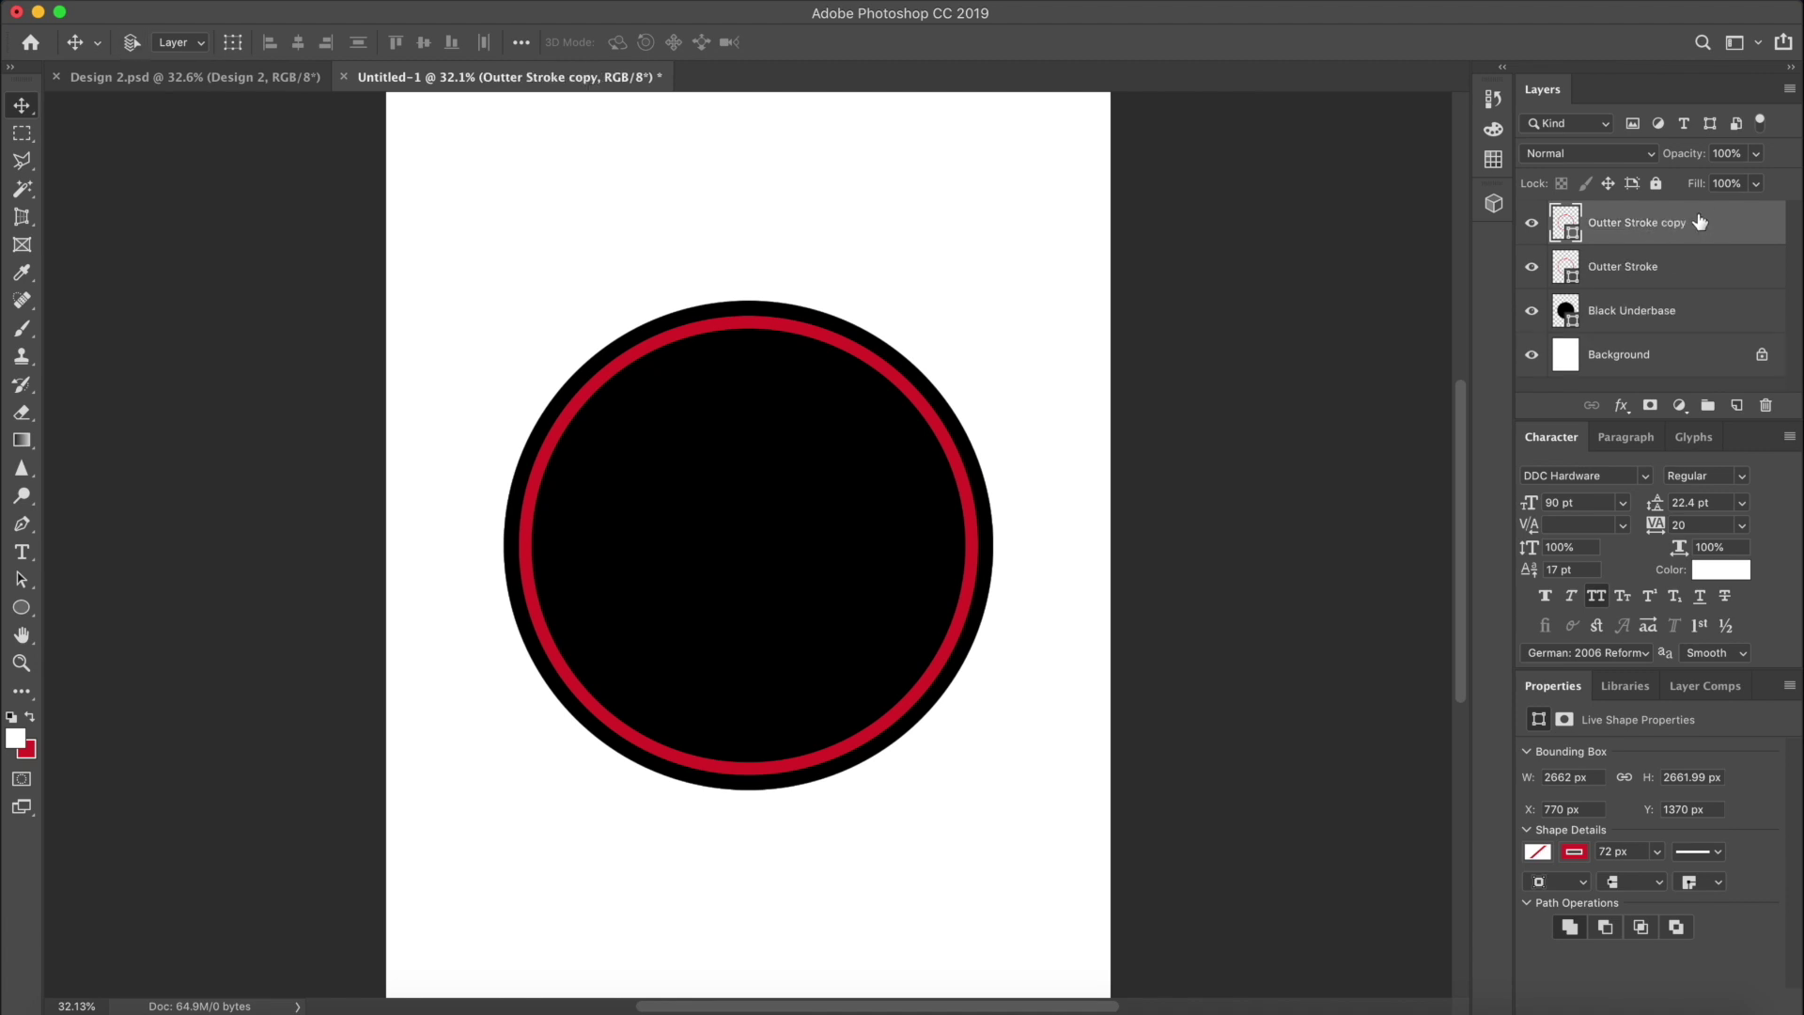
right_click(1662, 268)
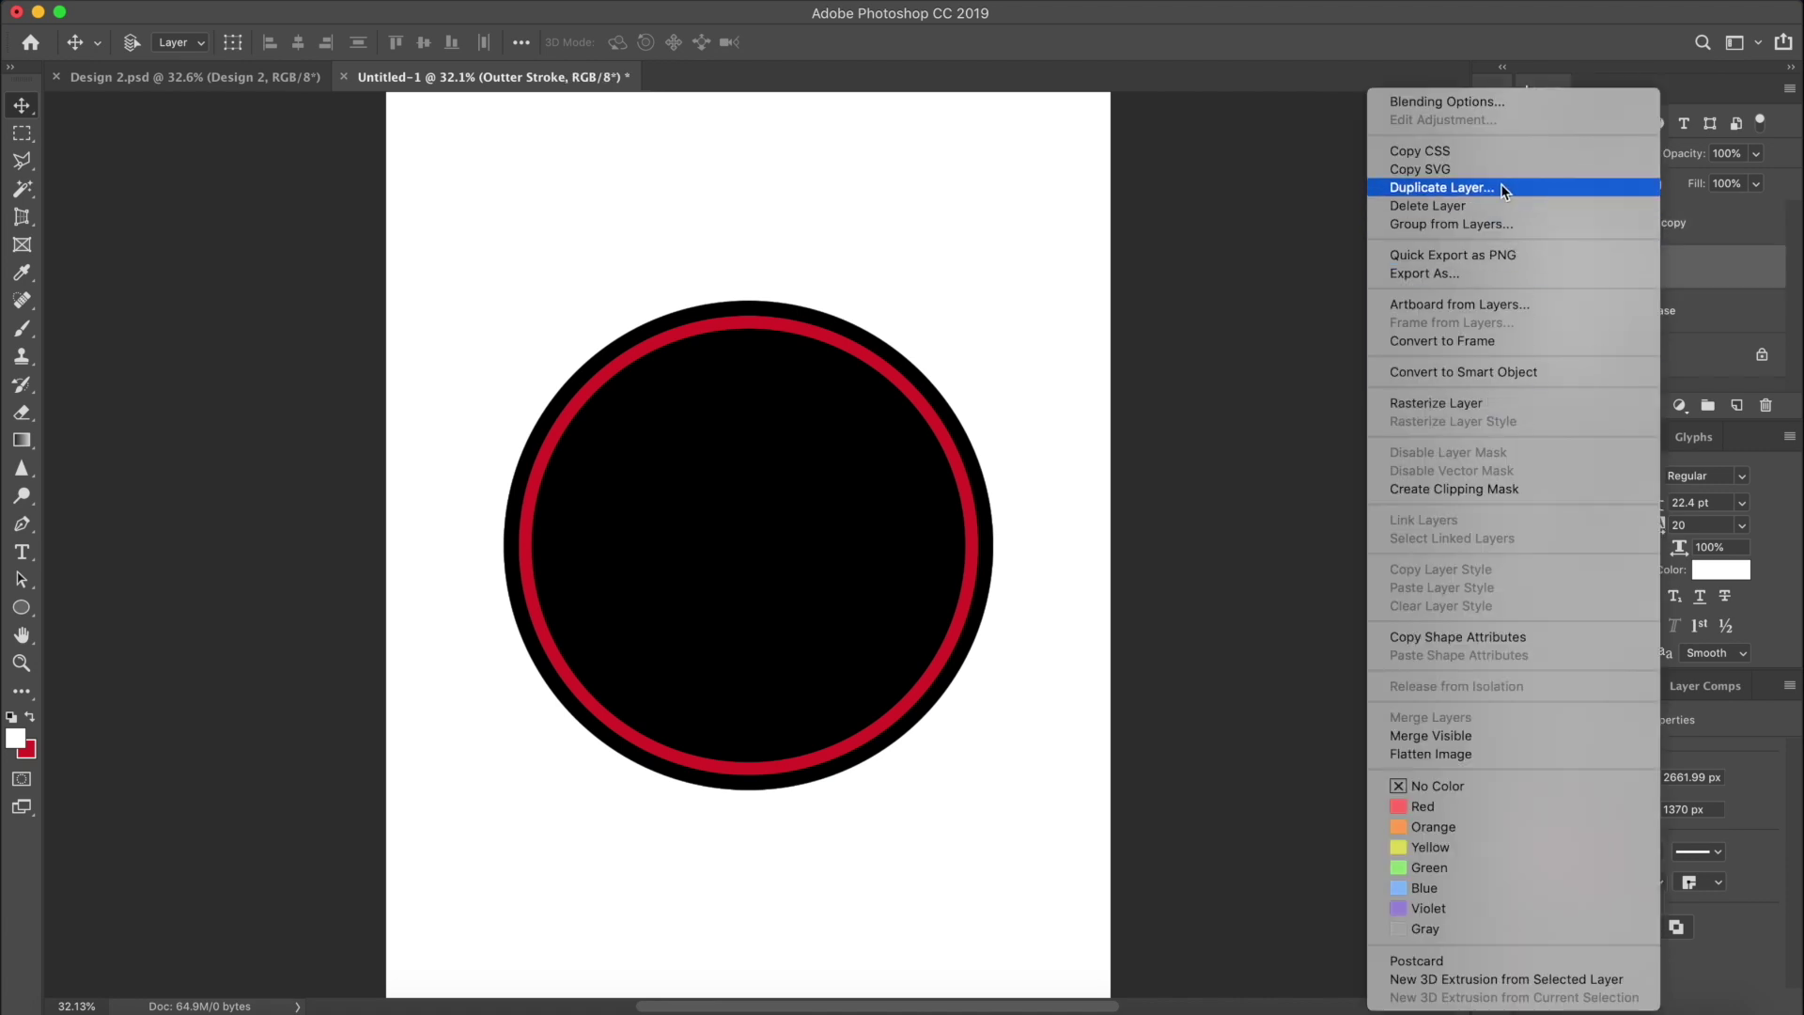
left_click(1739, 272)
left_click(1711, 232)
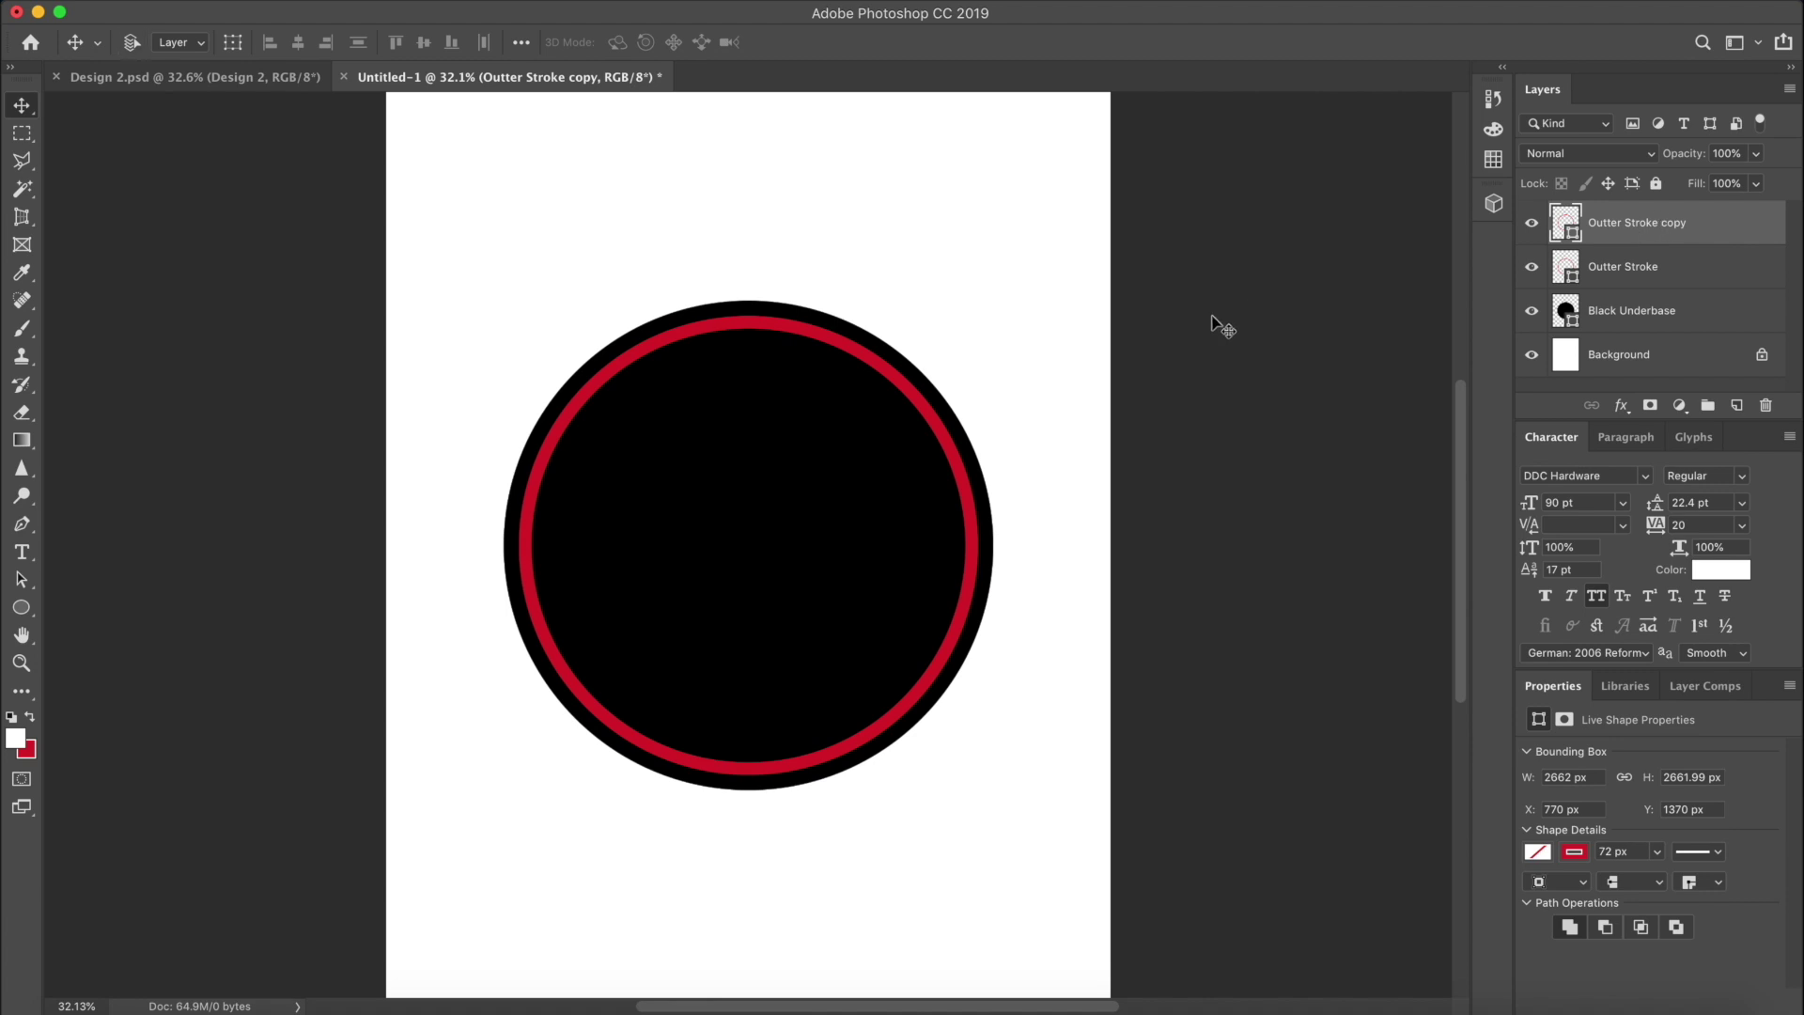
key("super+t")
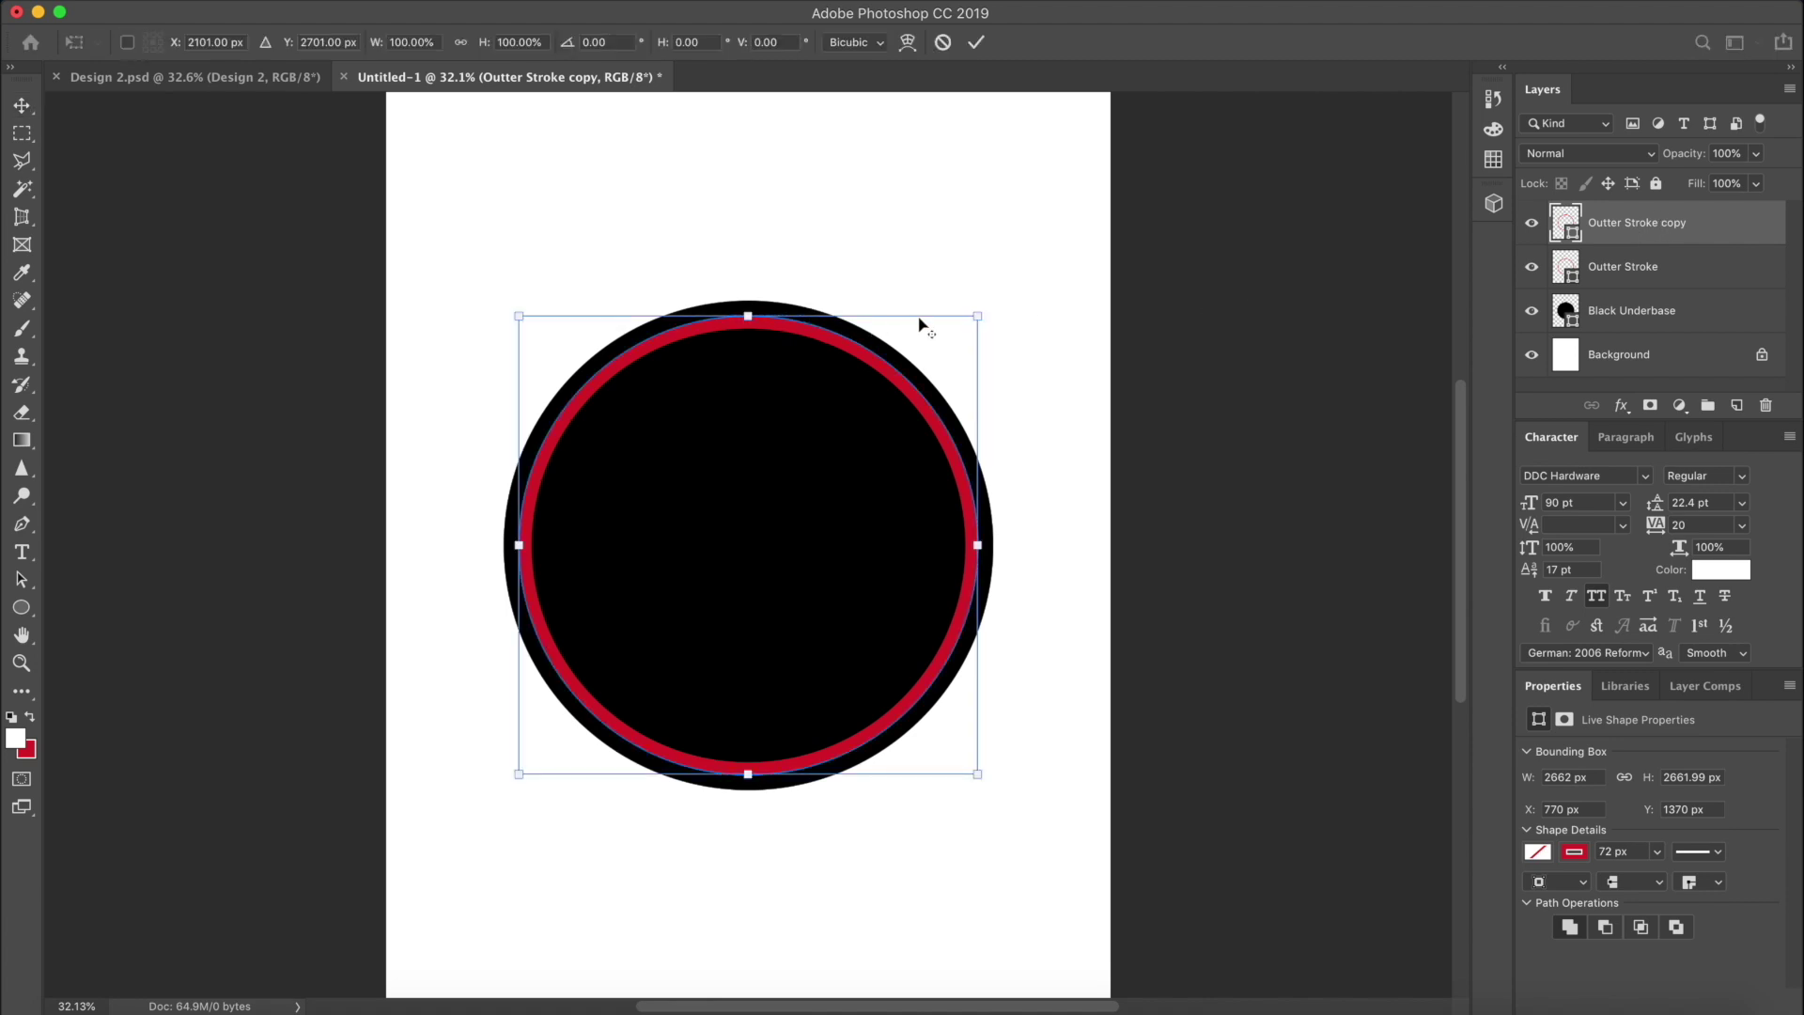
left_click_drag(977, 316, 889, 391)
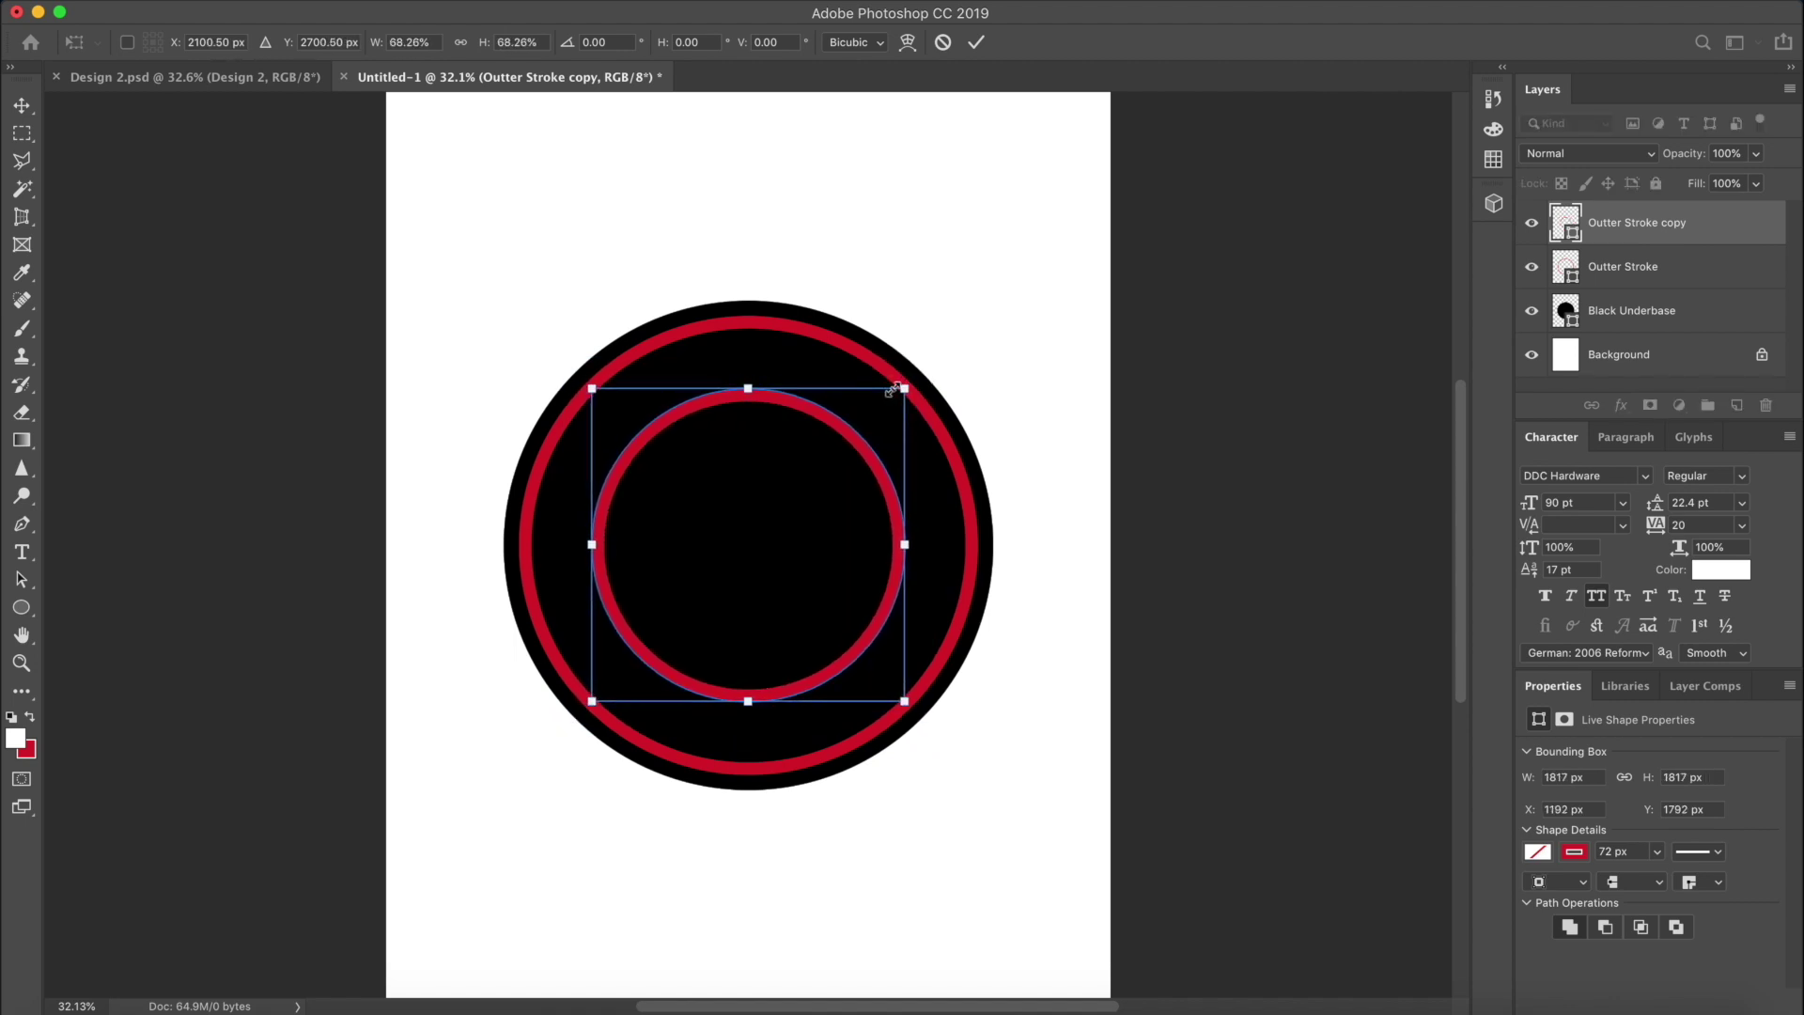
key("Return")
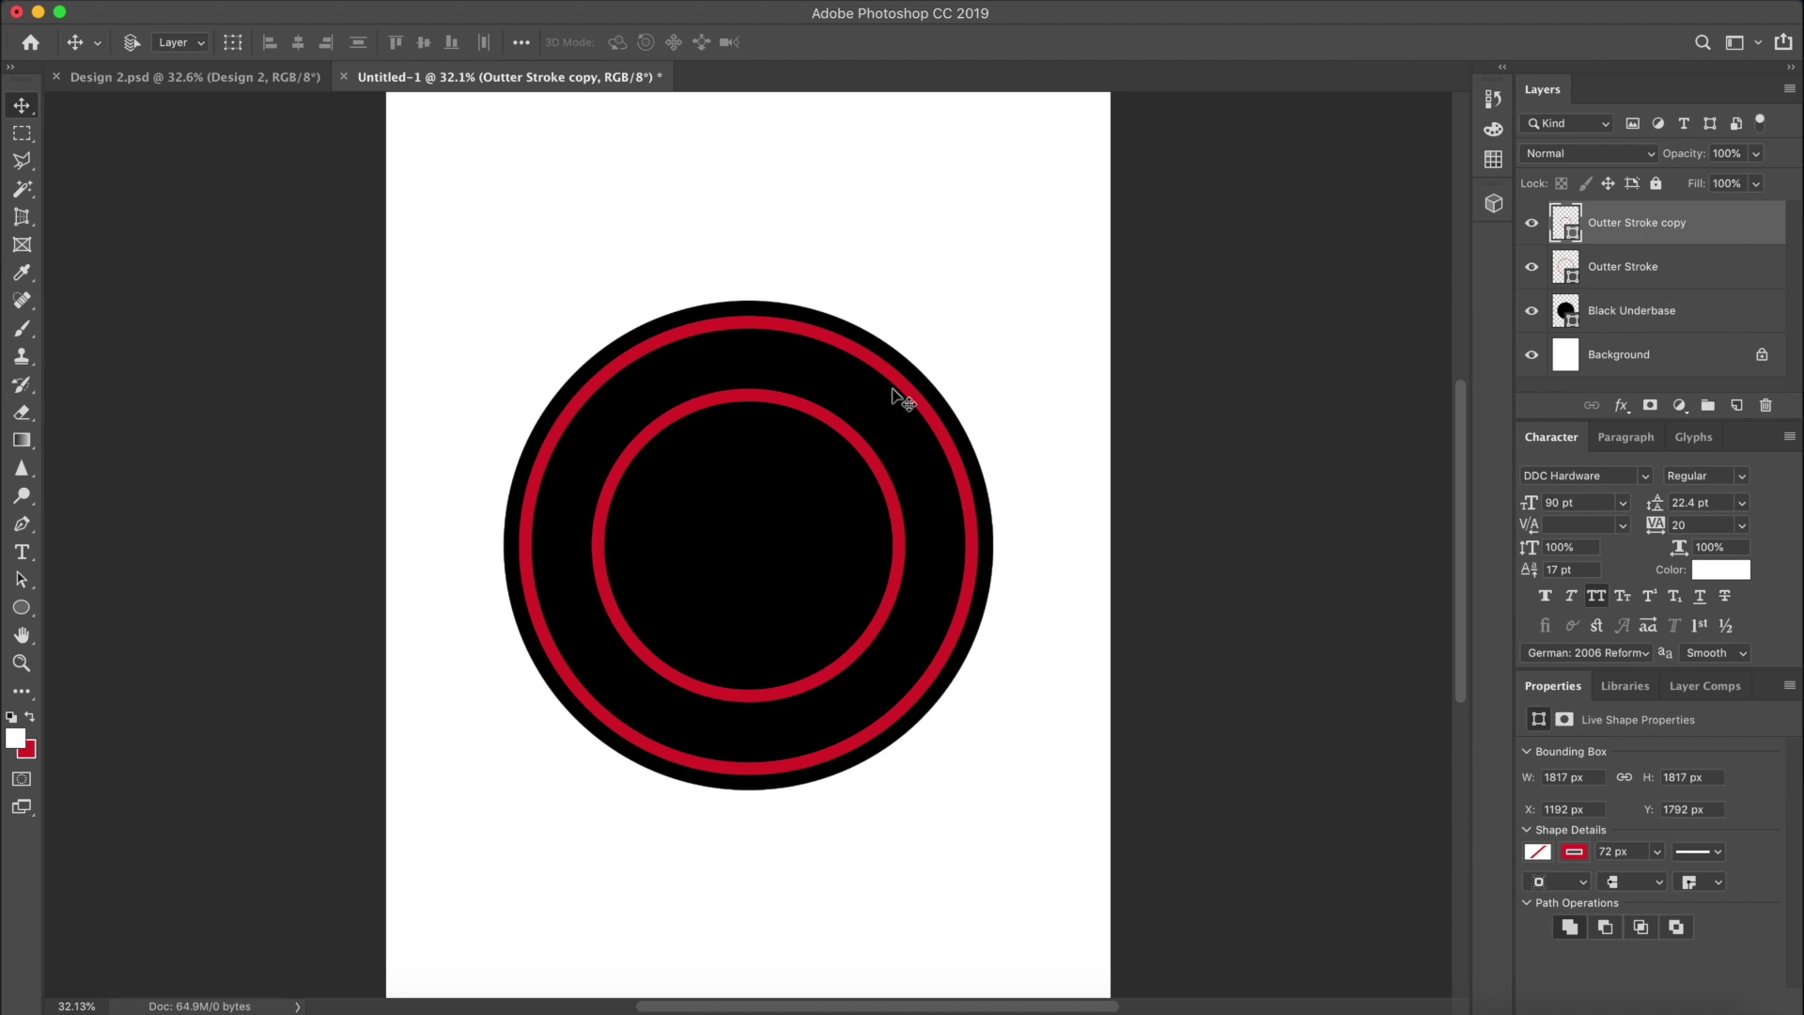
Rename the copied ring layer to 'Inner Stroke'
left_click(1635, 272)
double_click(1635, 223)
type("Inner Stroke")
key("Return")
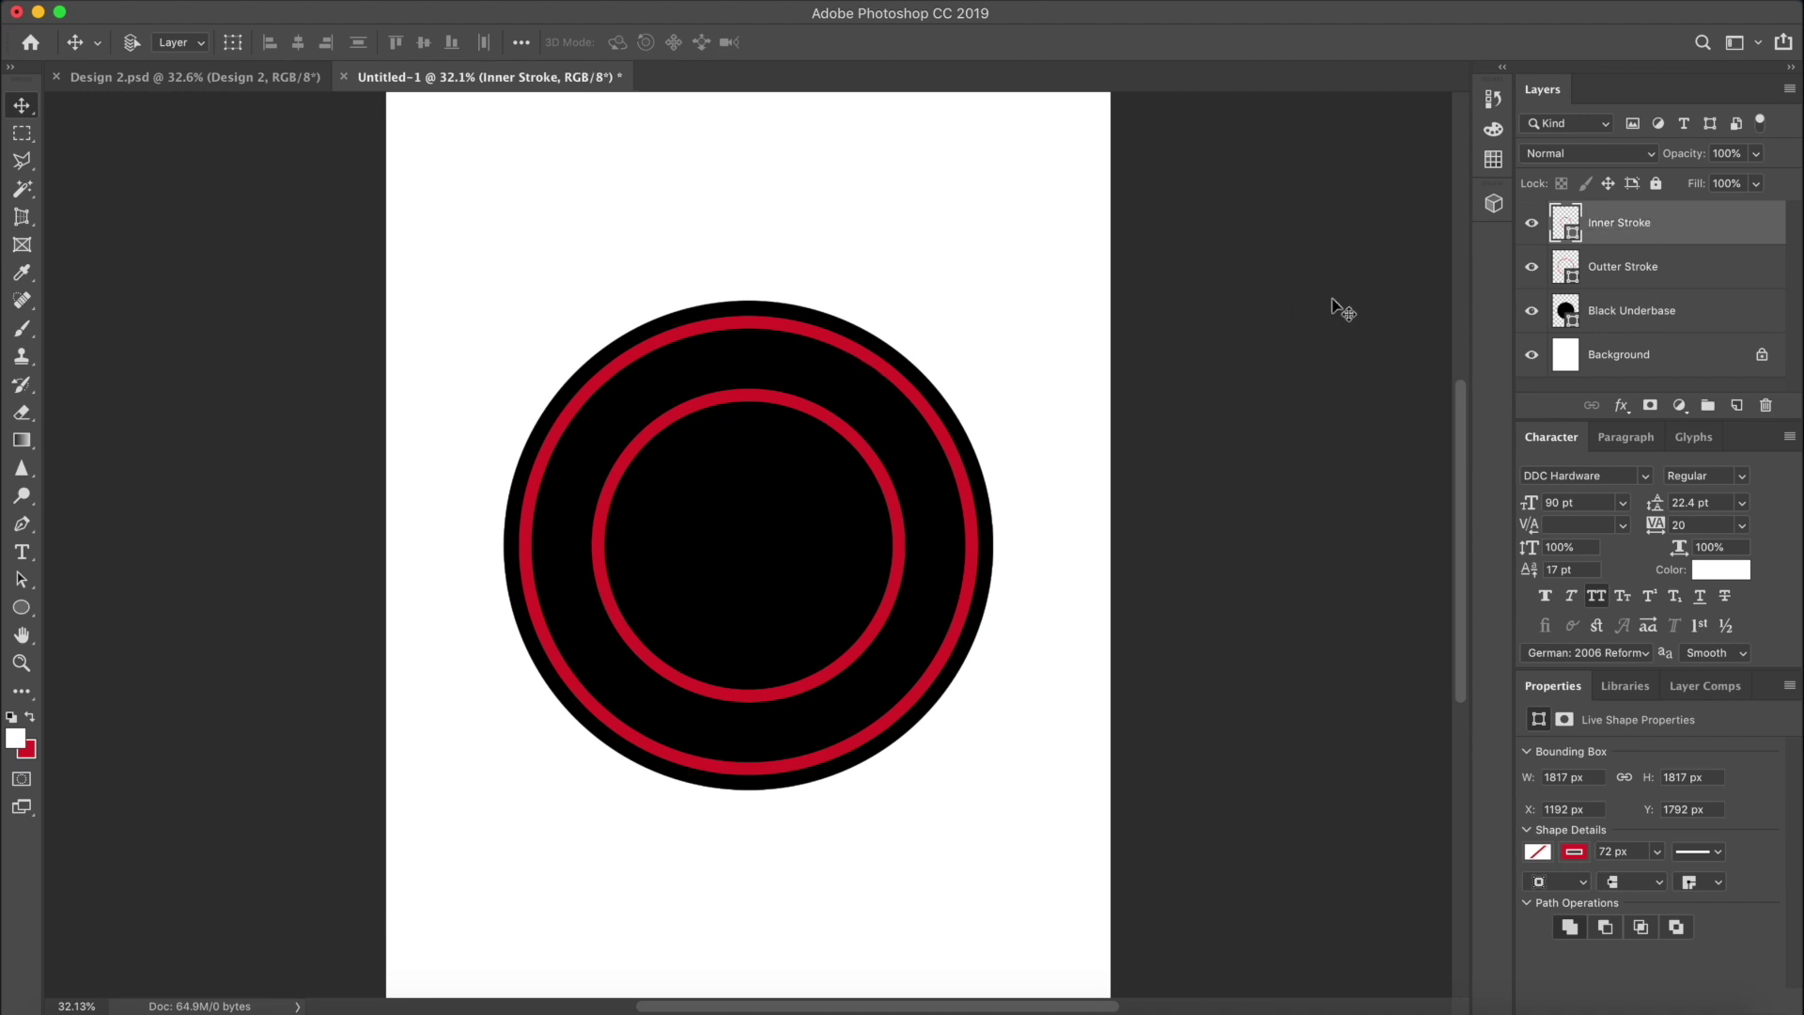
Duplicate Inner Stroke, type CHARLEY PANGUS along its circular path, and slide it into position
left_click(1531, 223)
left_click(1531, 224)
key("super+j")
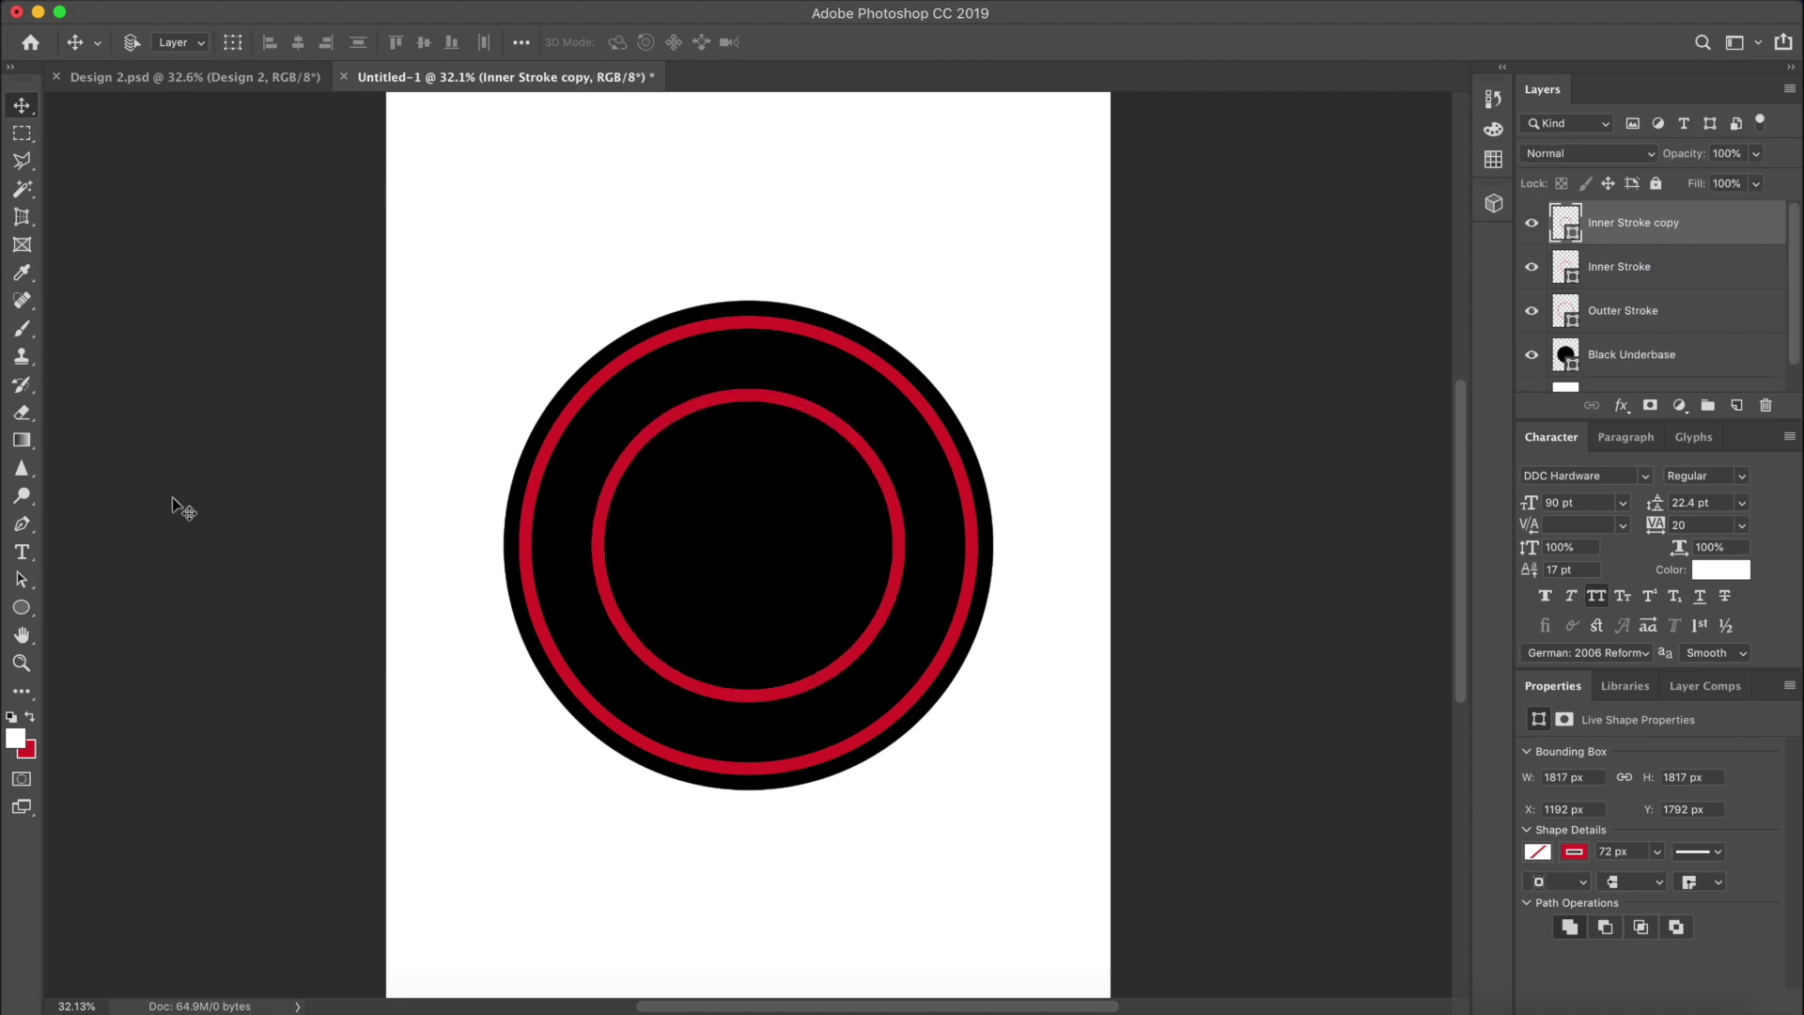
key("t")
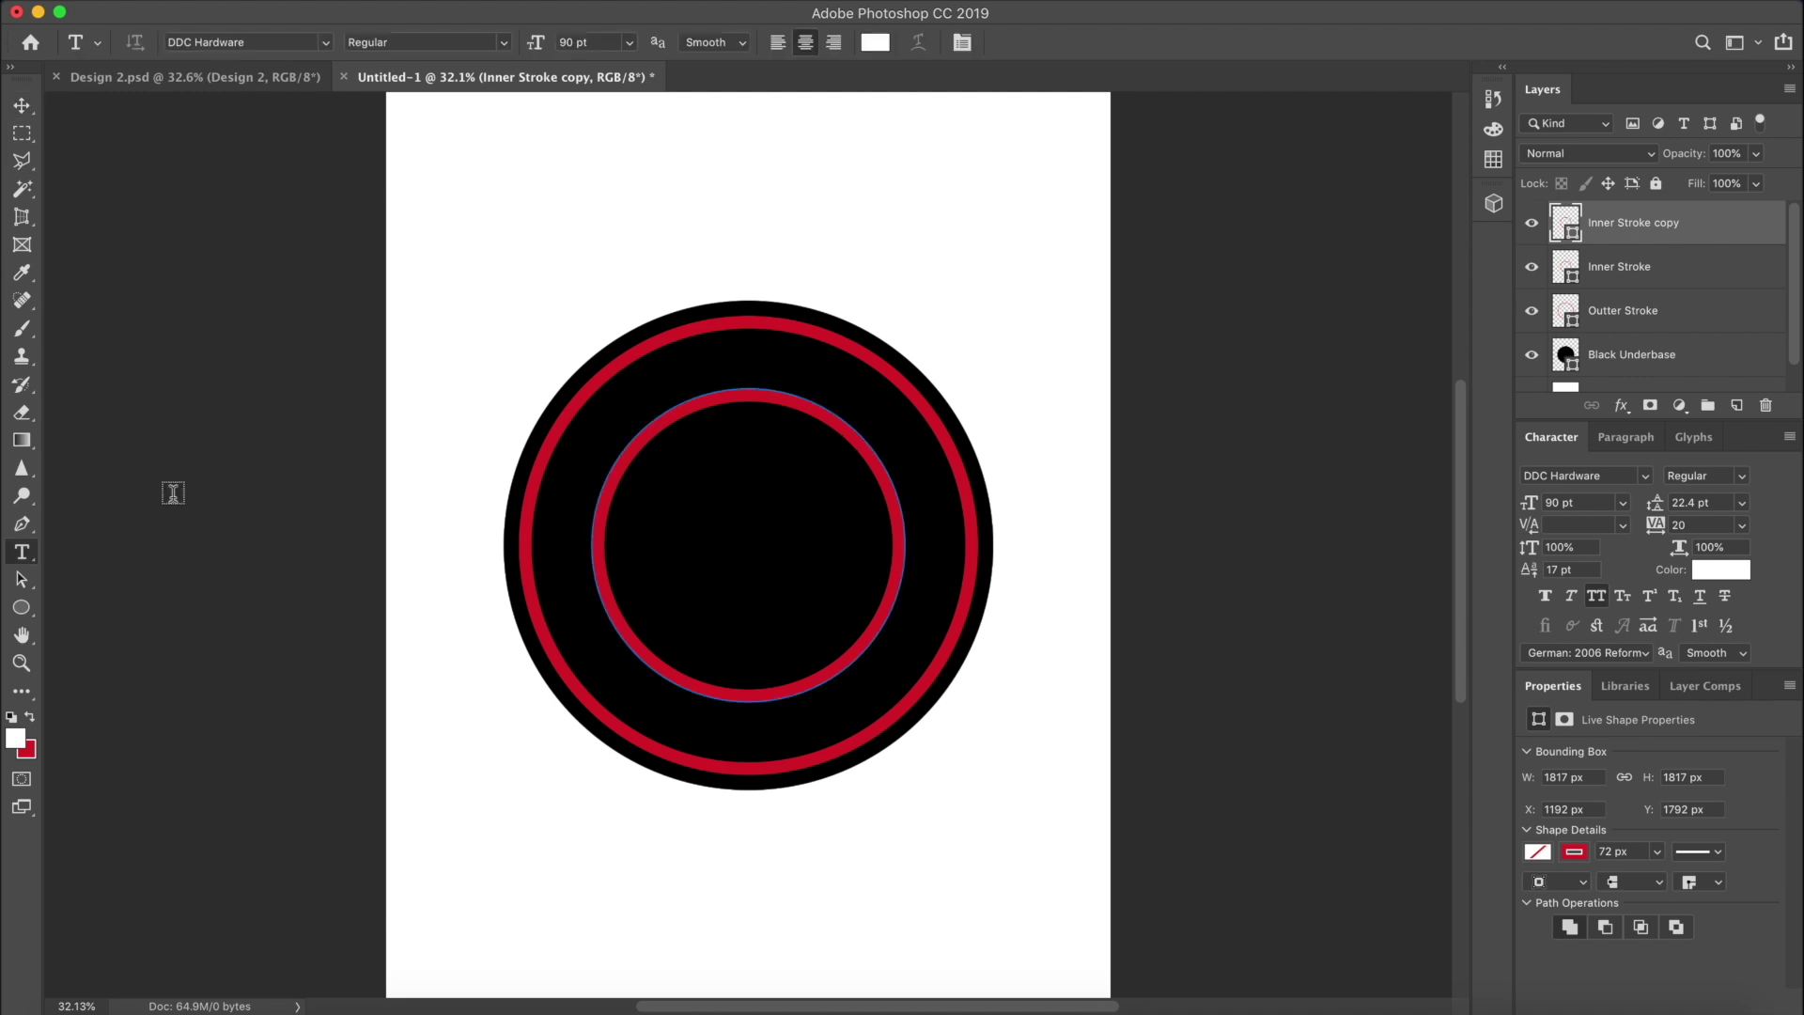
left_click(710, 391)
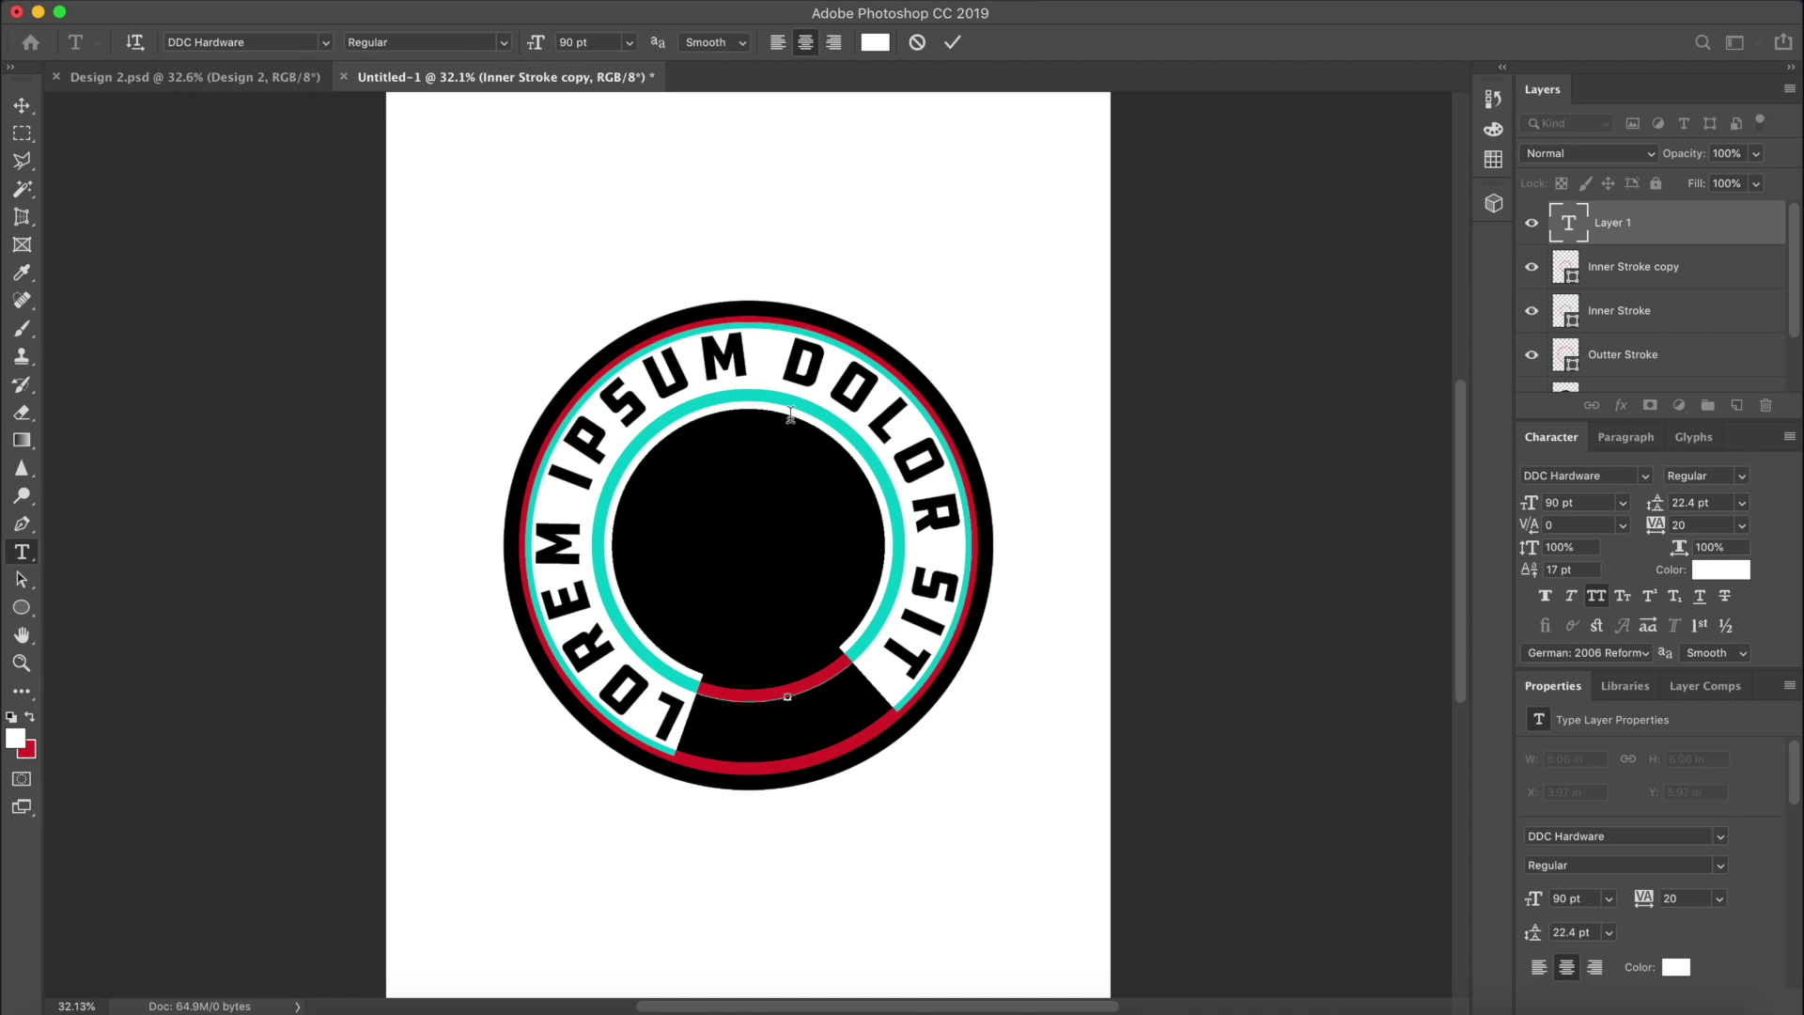
type("CHARL")
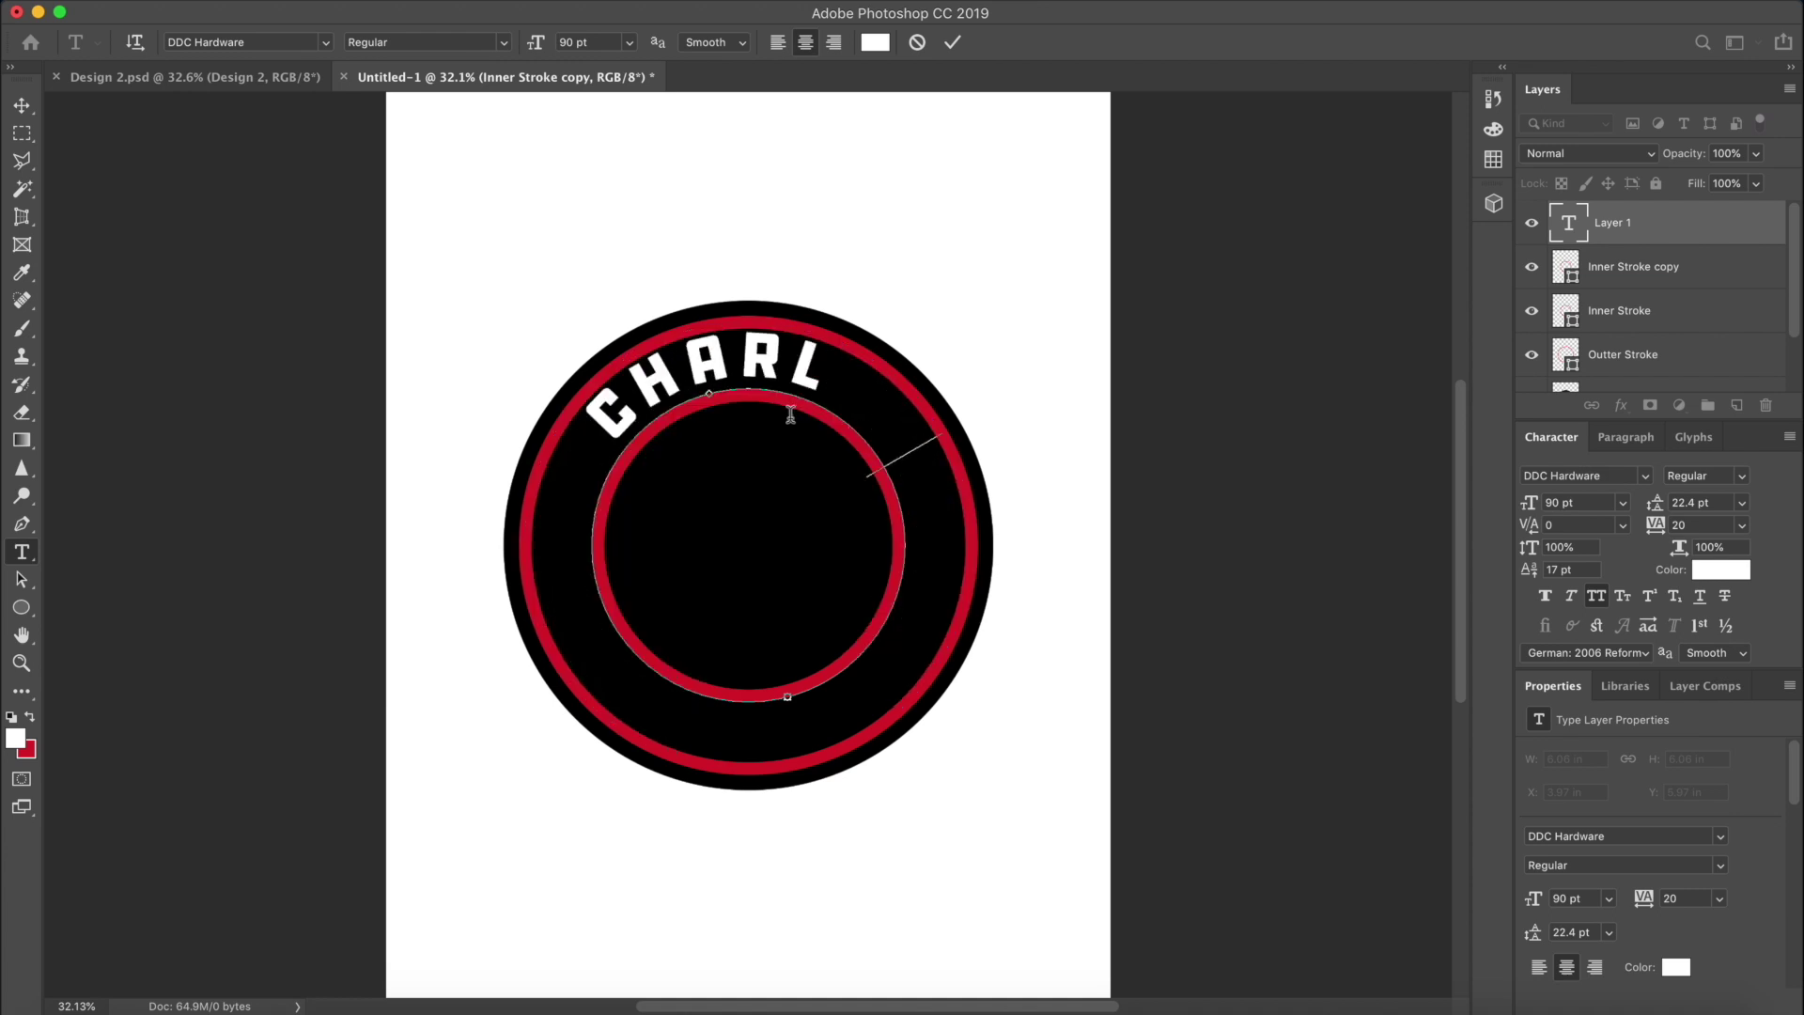
type("EY PANGUS")
key("super+a")
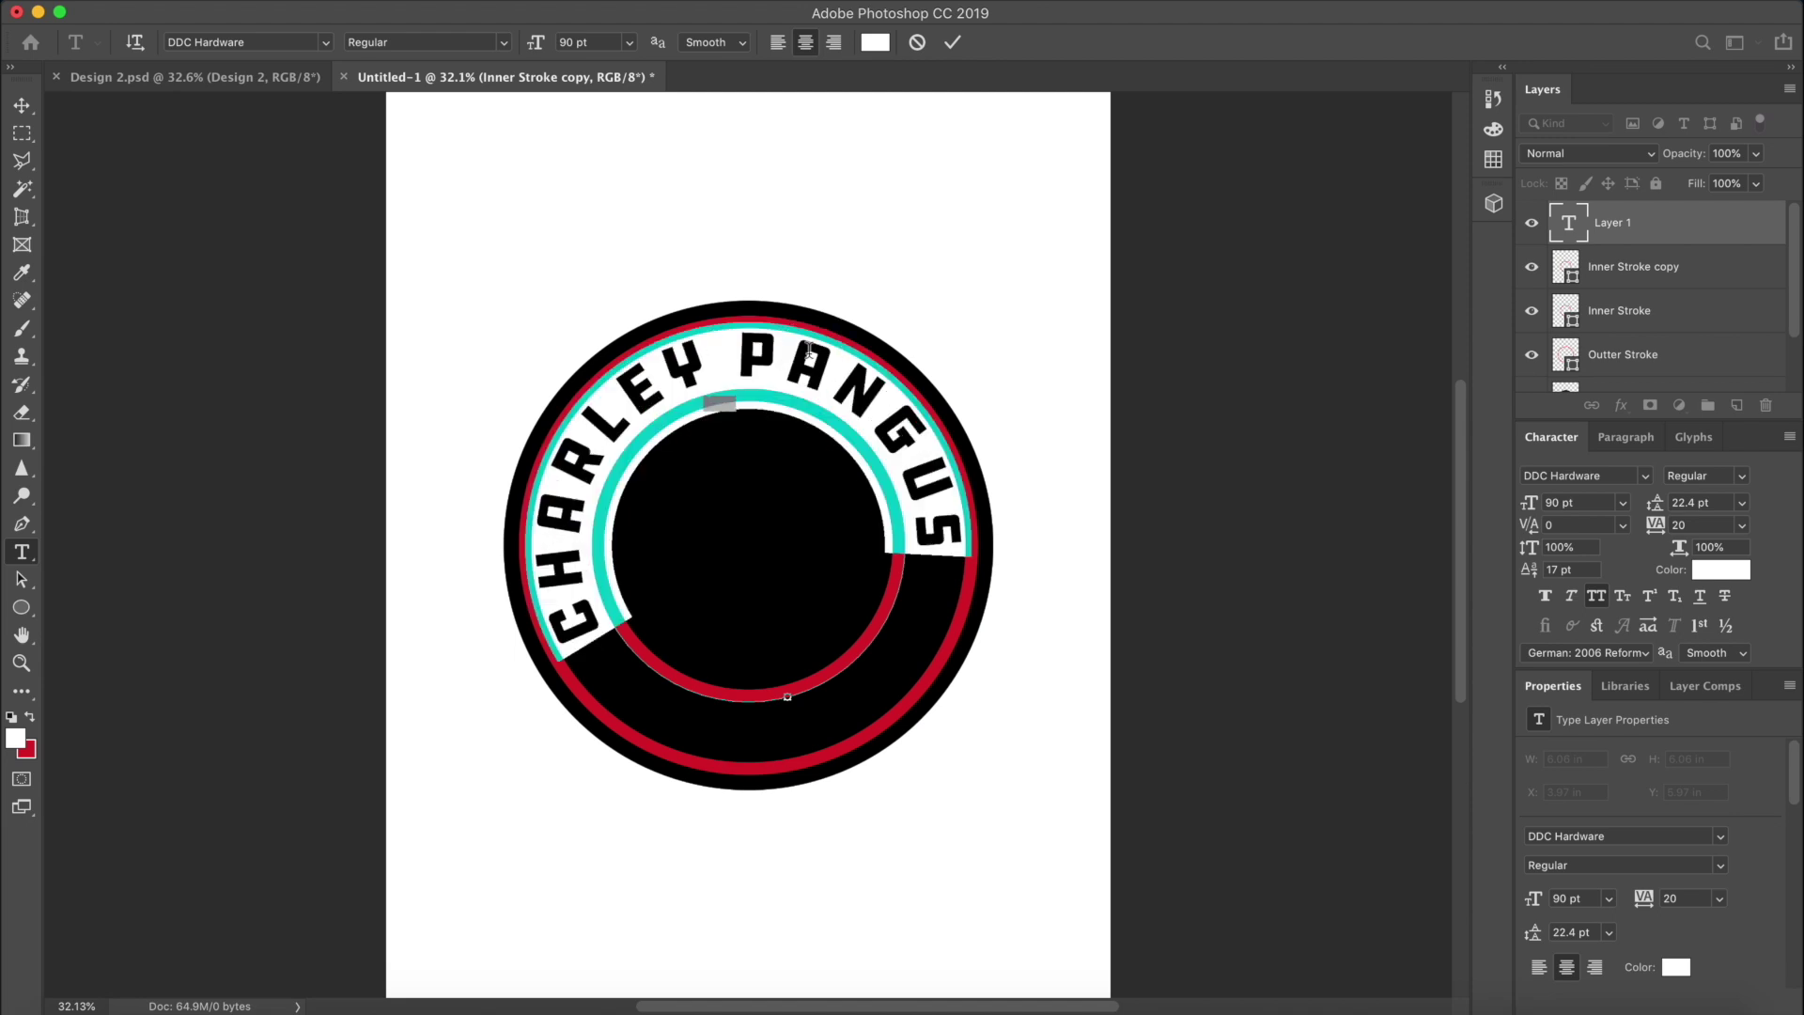
left_click(23, 581)
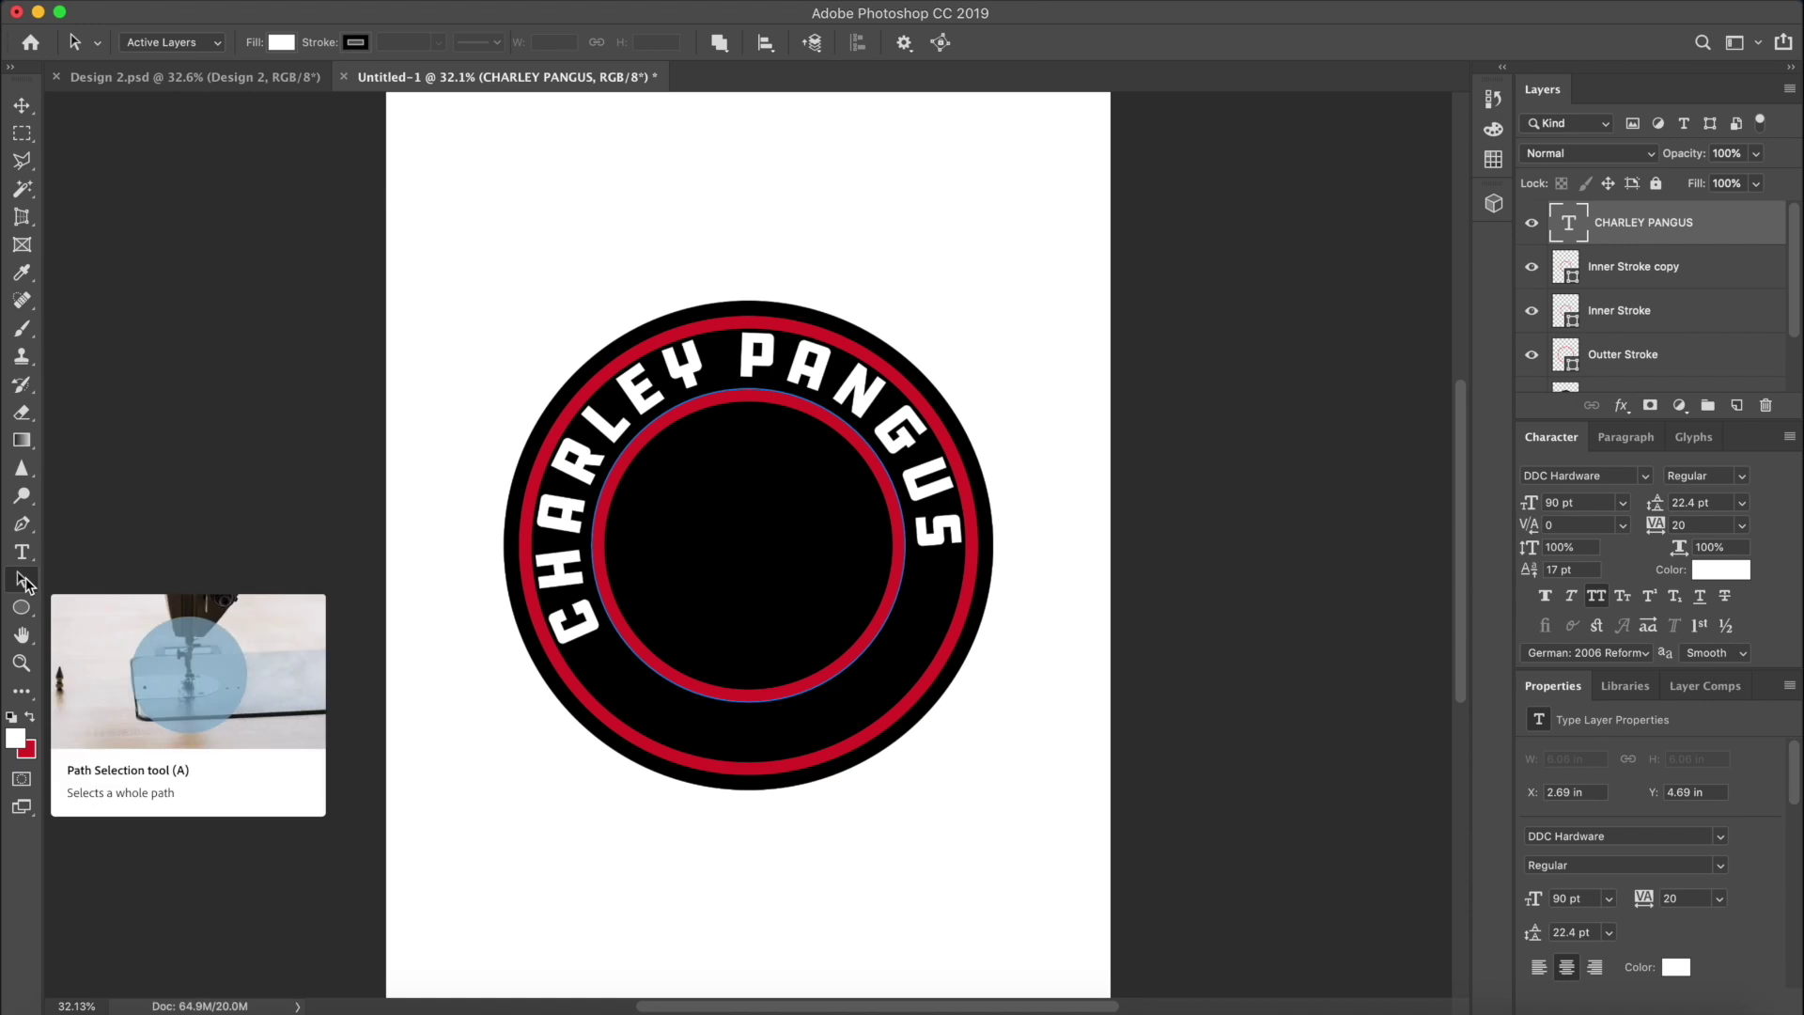
left_click_drag(719, 391, 744, 371)
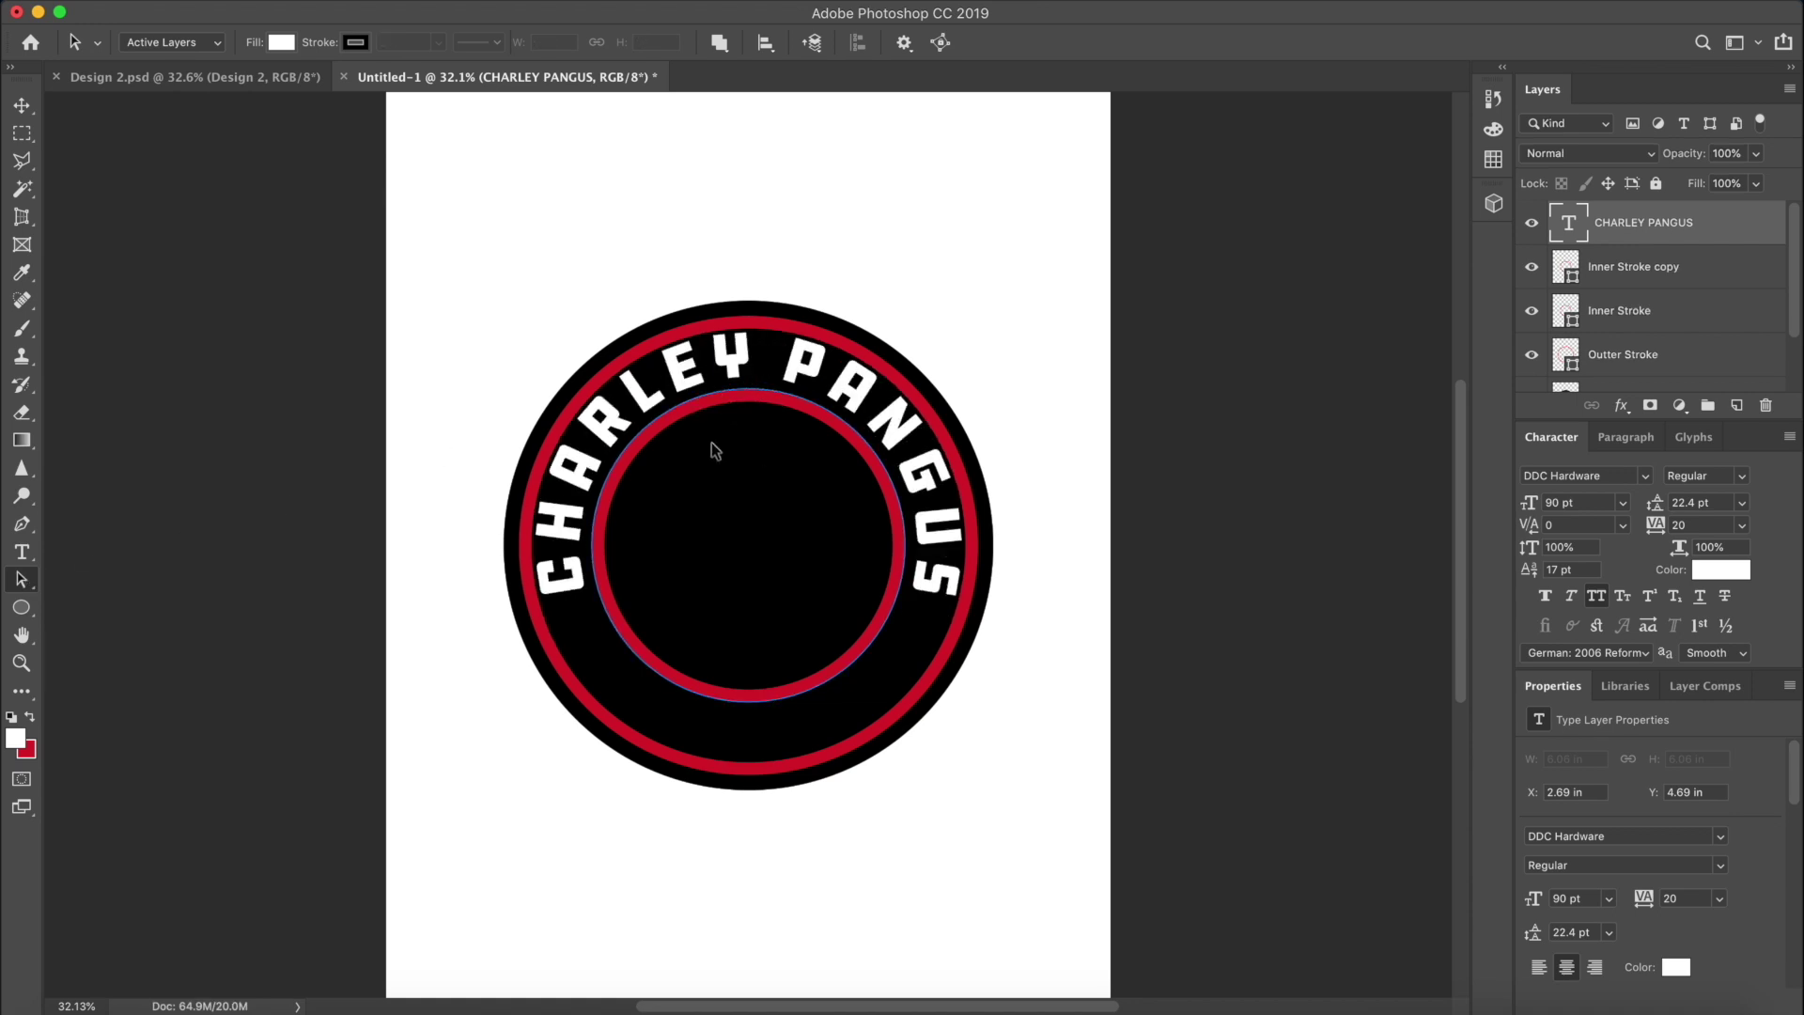
Enlarge the Outter Stroke ring to about 103%
left_click(1531, 354)
left_click(1531, 354)
left_click(1591, 359)
key("super+t")
left_click_drag(983, 311, 981, 315)
key("Return")
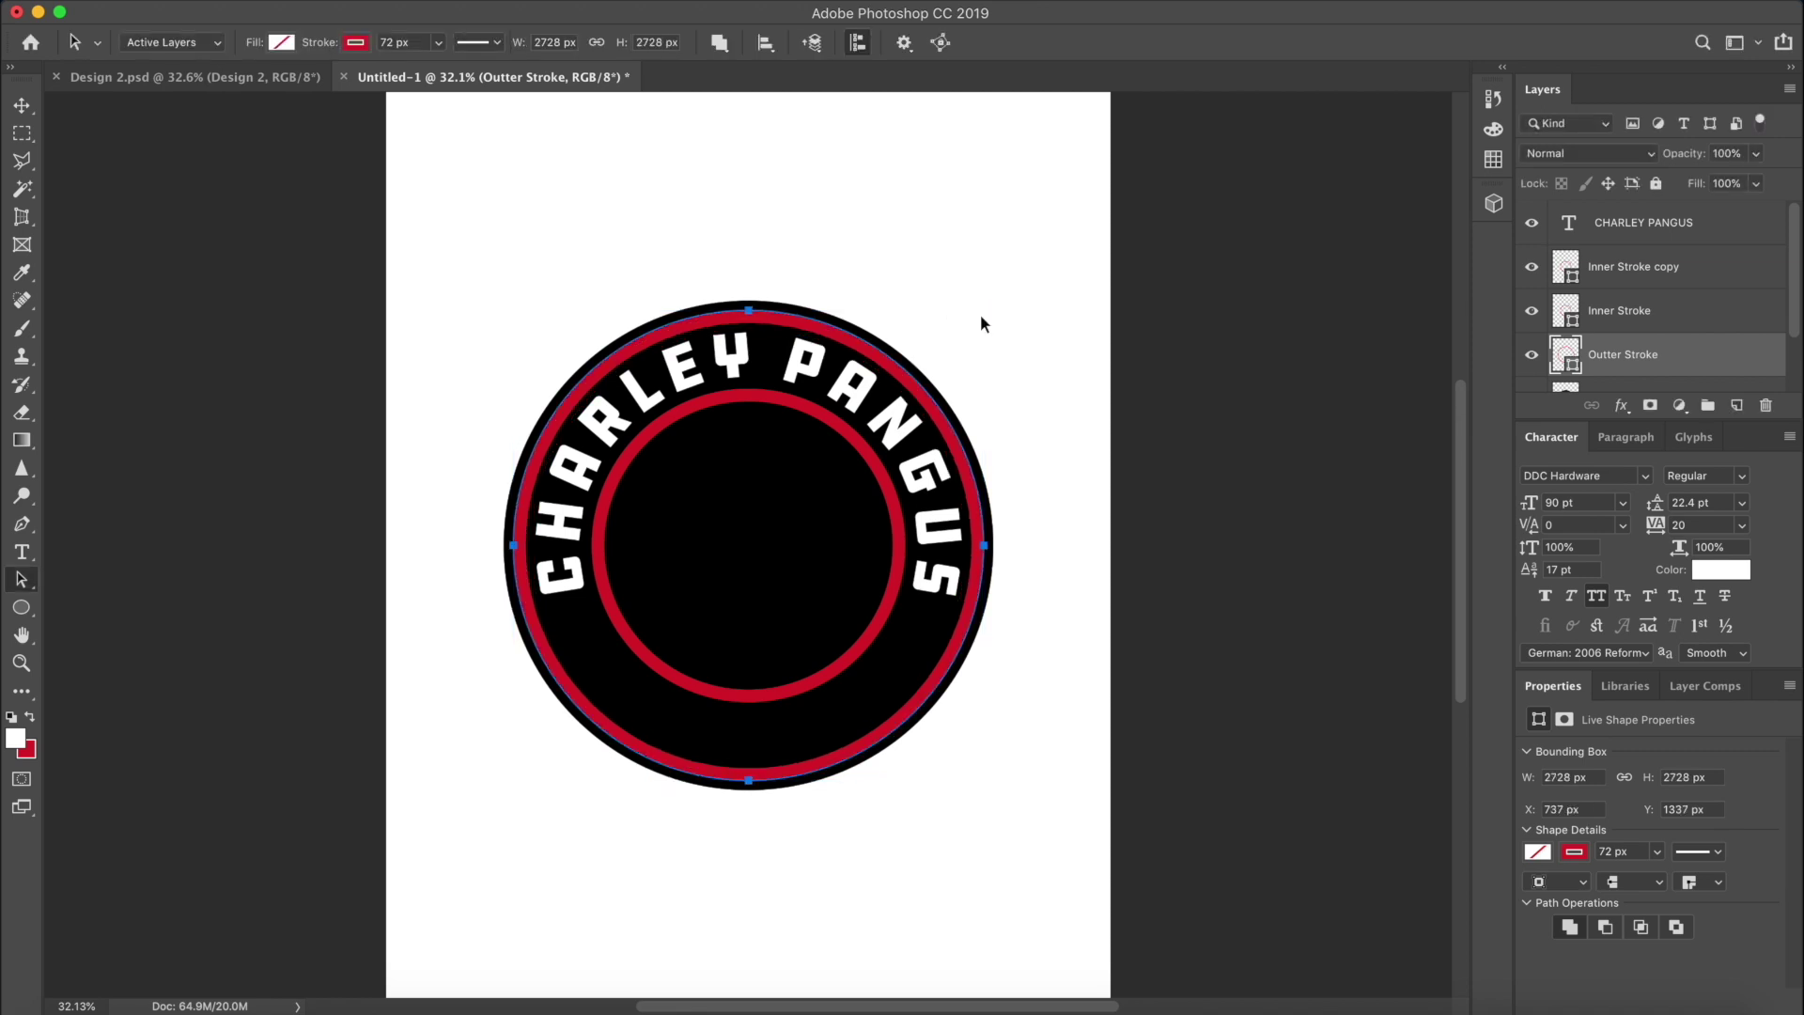
Set the CHARLEY PANGUS text's baseline shift to 16 pt
double_click(1568, 222)
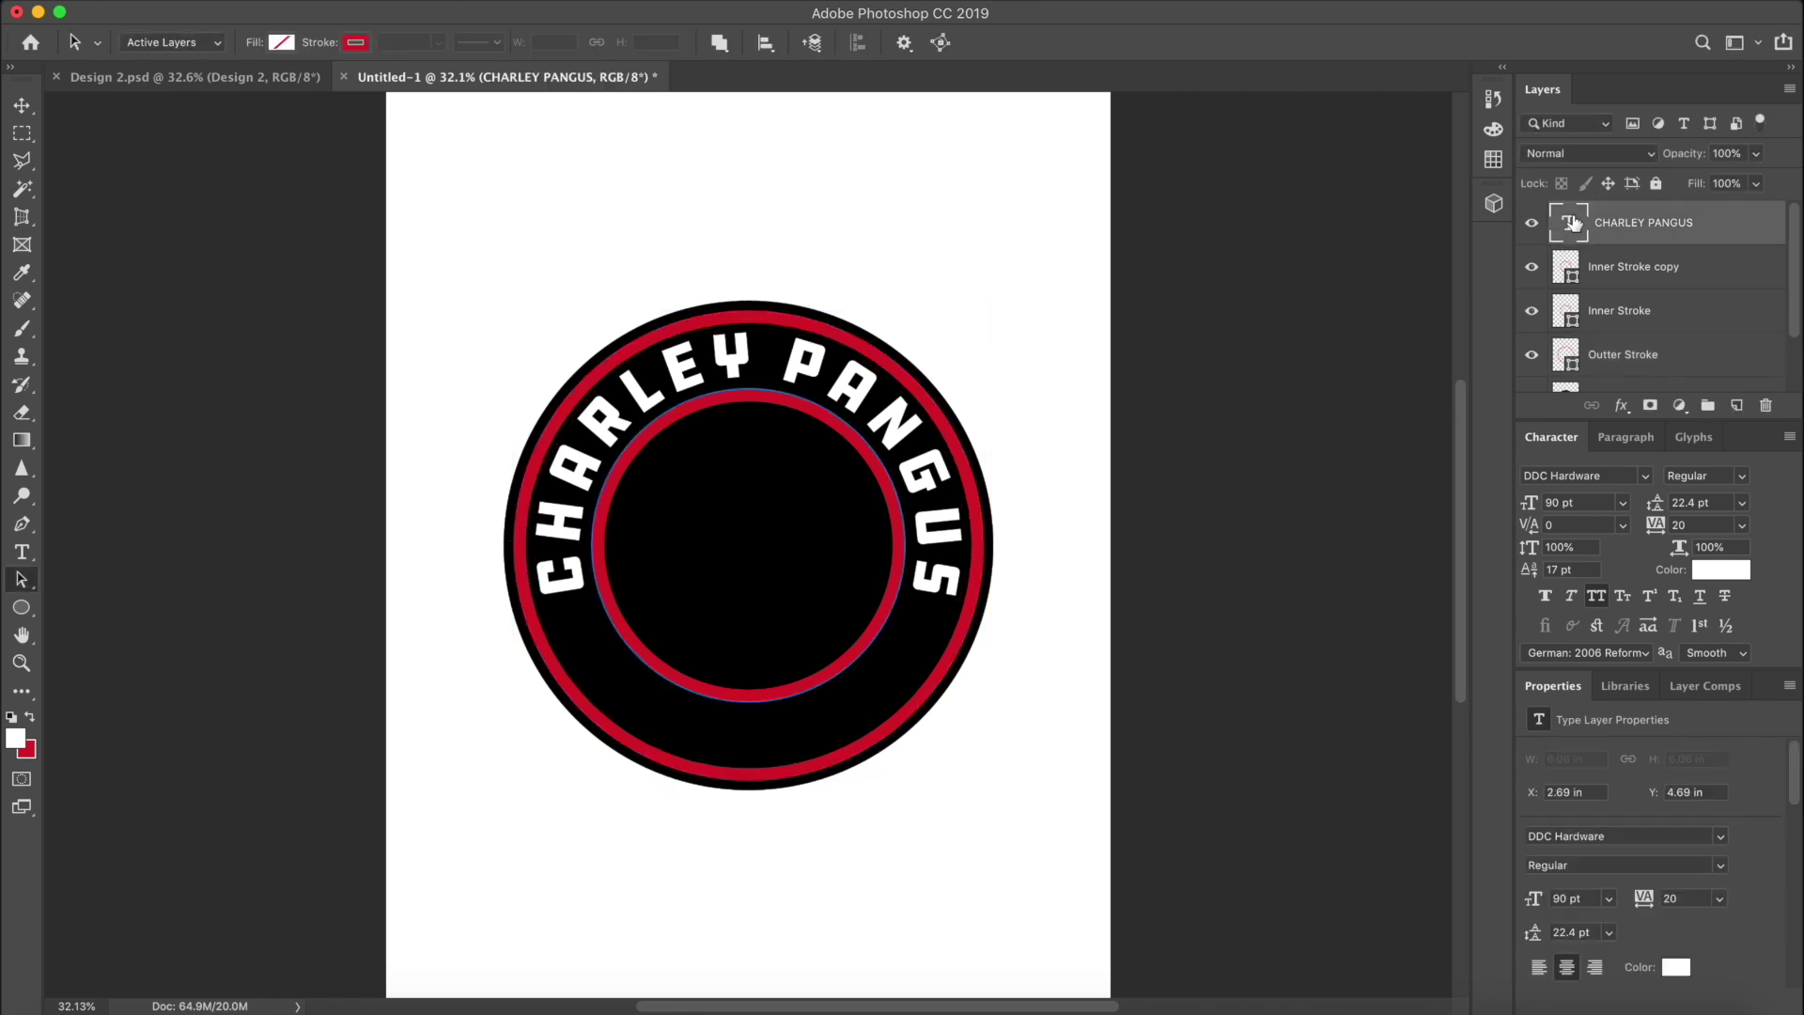
left_click_drag(1530, 569, 1528, 573)
left_click(32, 110)
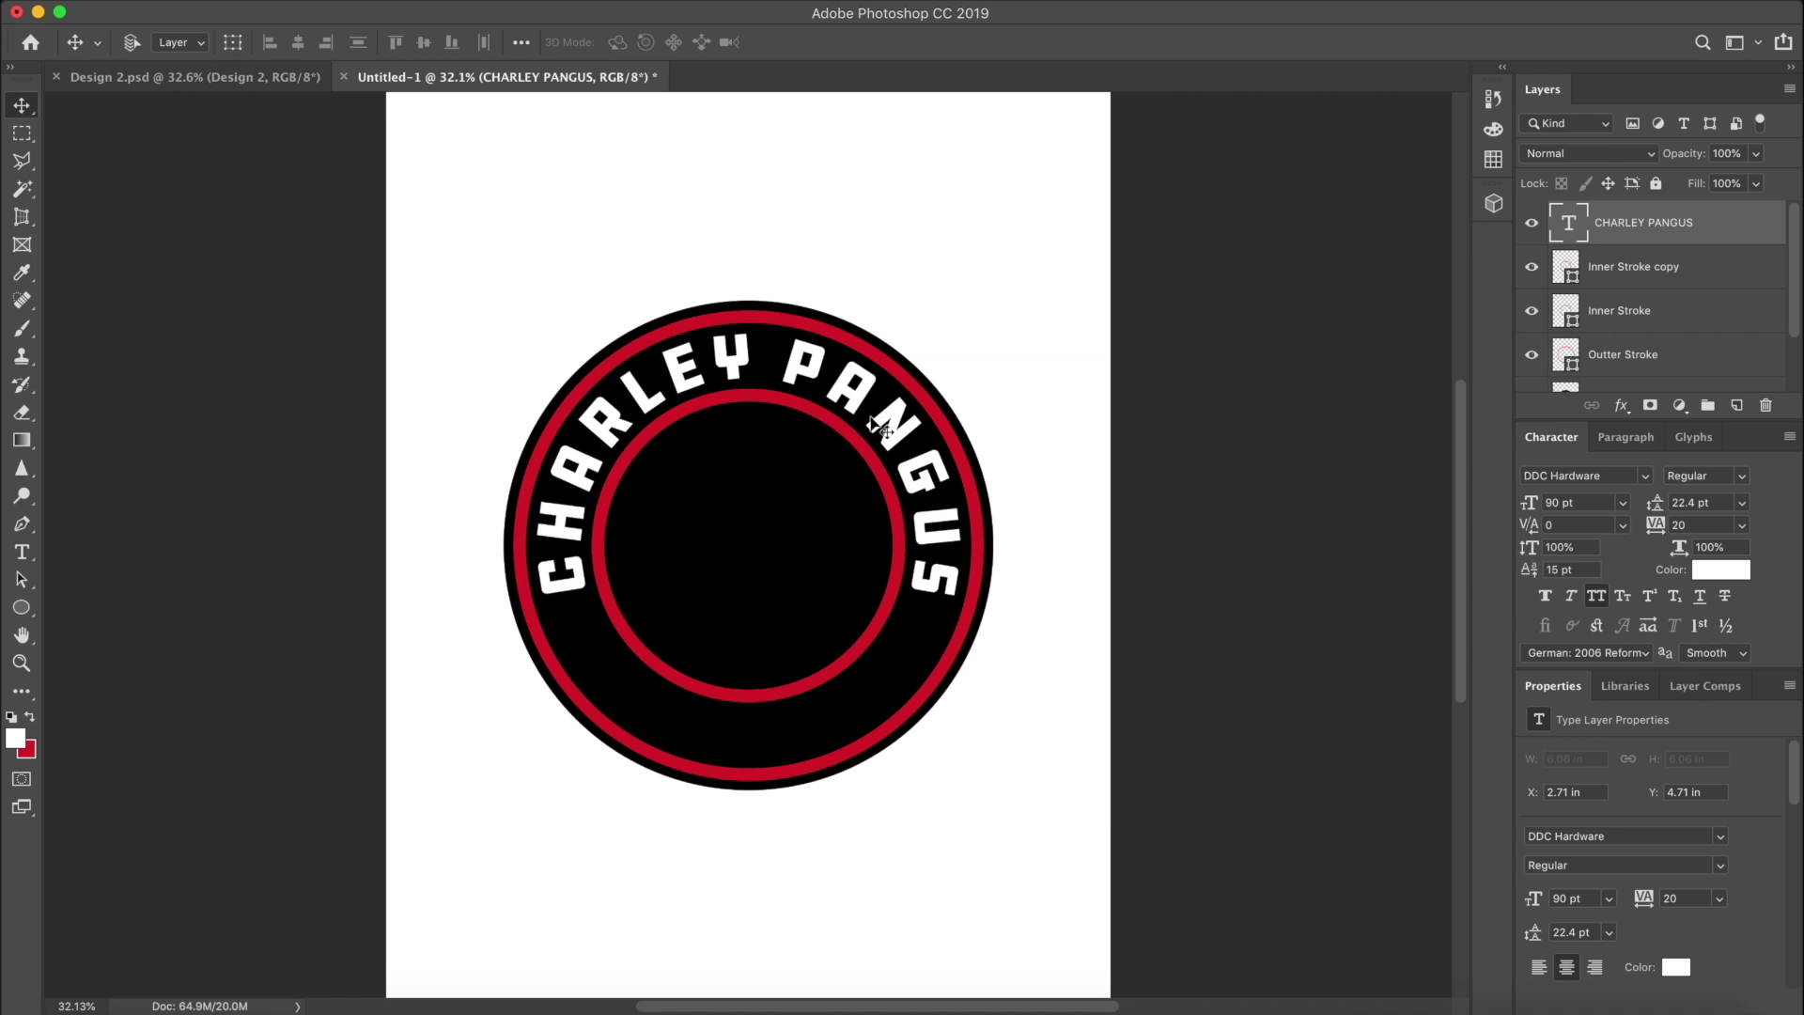
Set the Inner Stroke ring's outline width to 65 px
left_click(1624, 357)
left_click(22, 607)
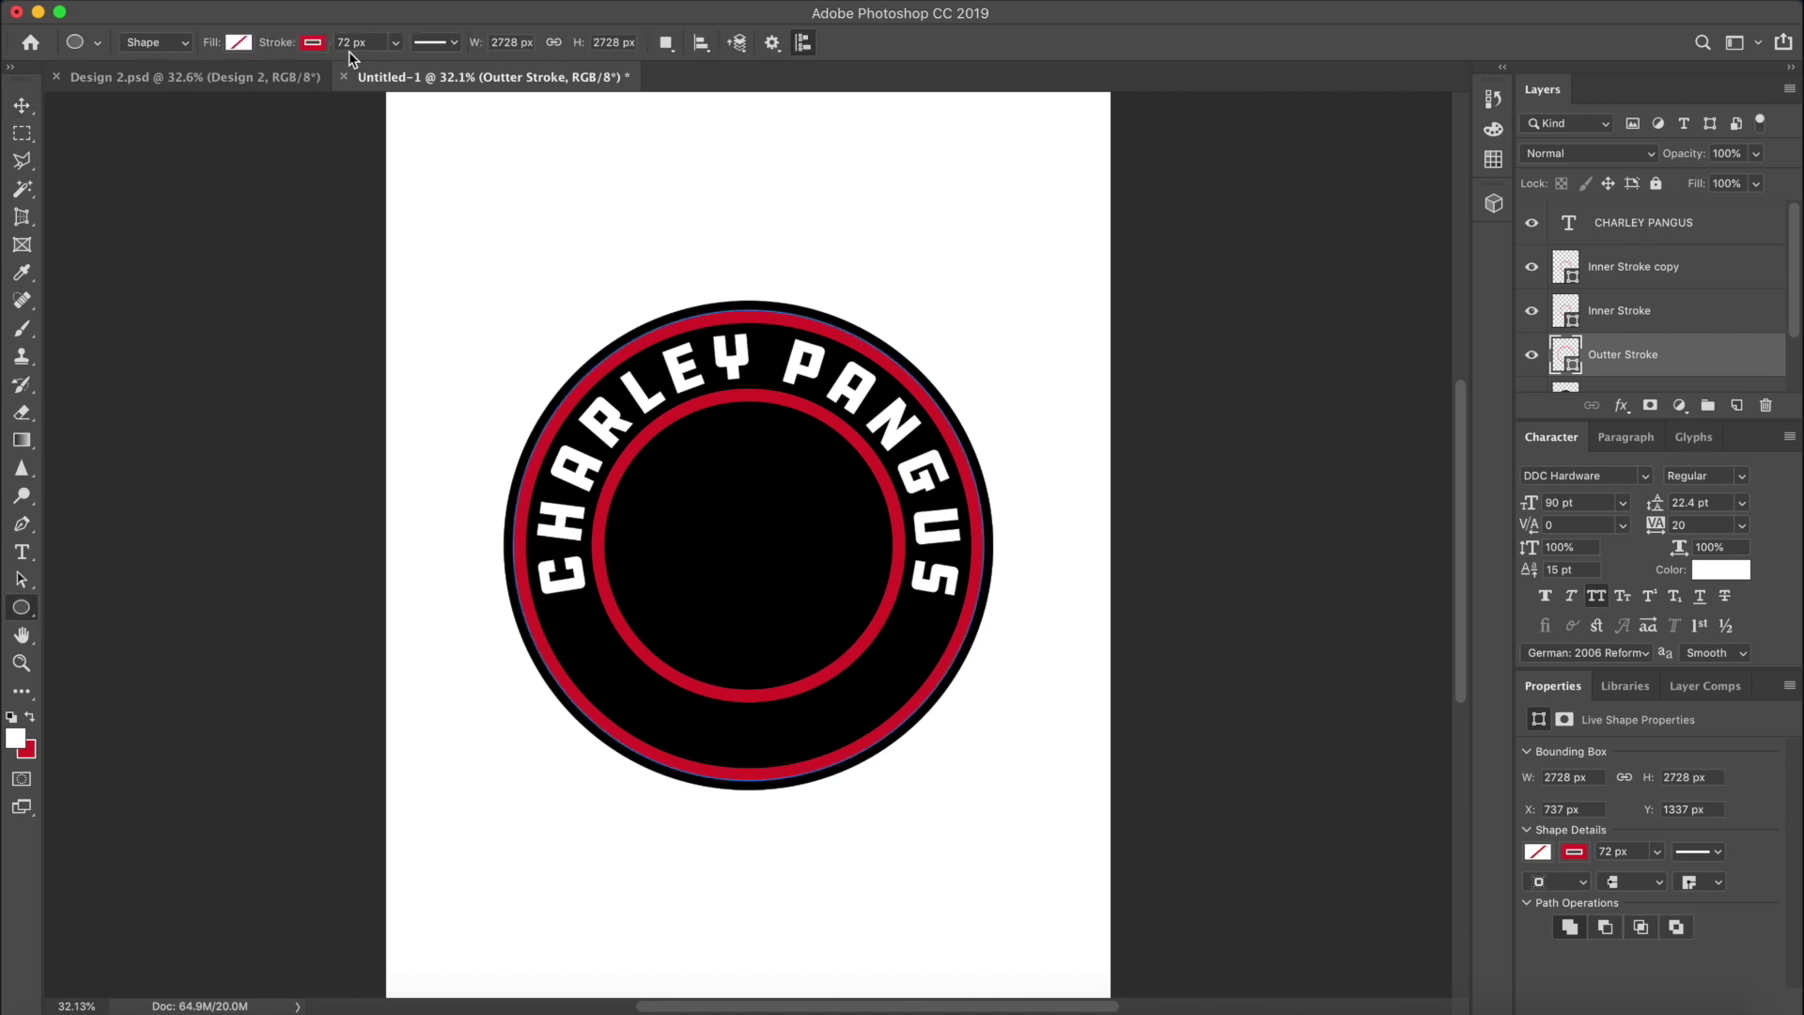
key("alt+bracketright")
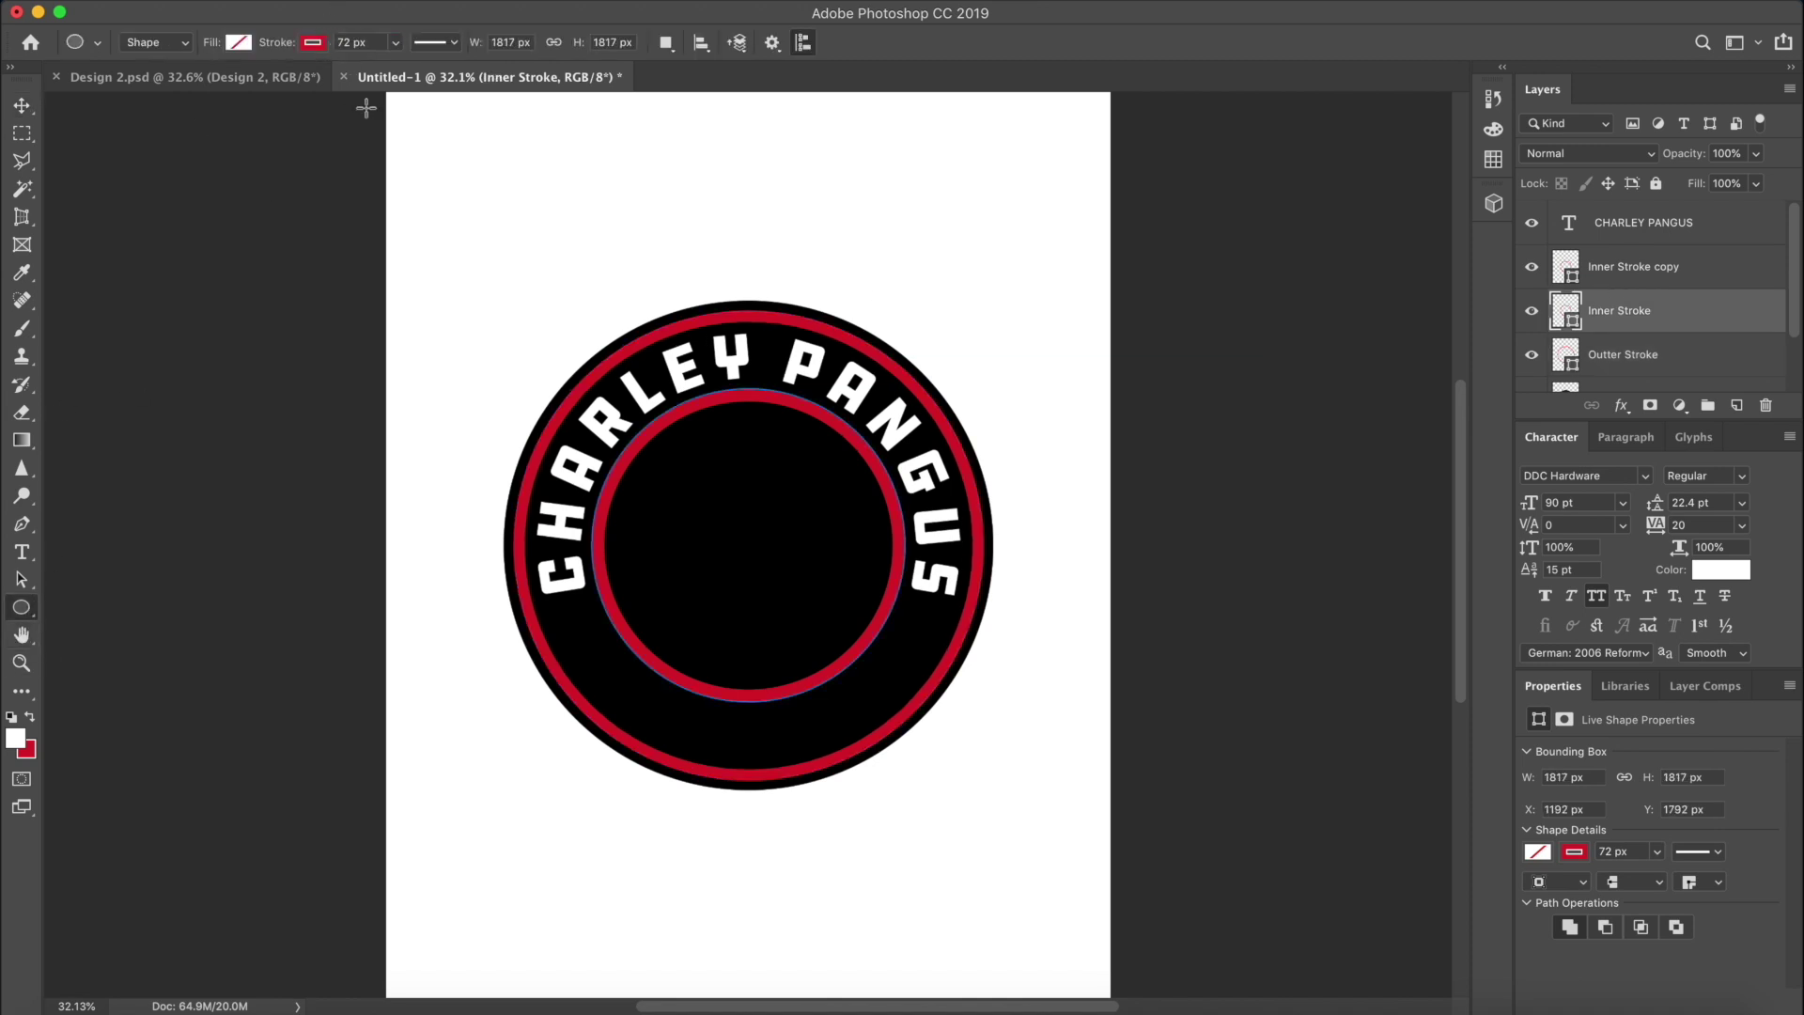
left_click(349, 42)
type("65")
key("Return")
left_click(22, 105)
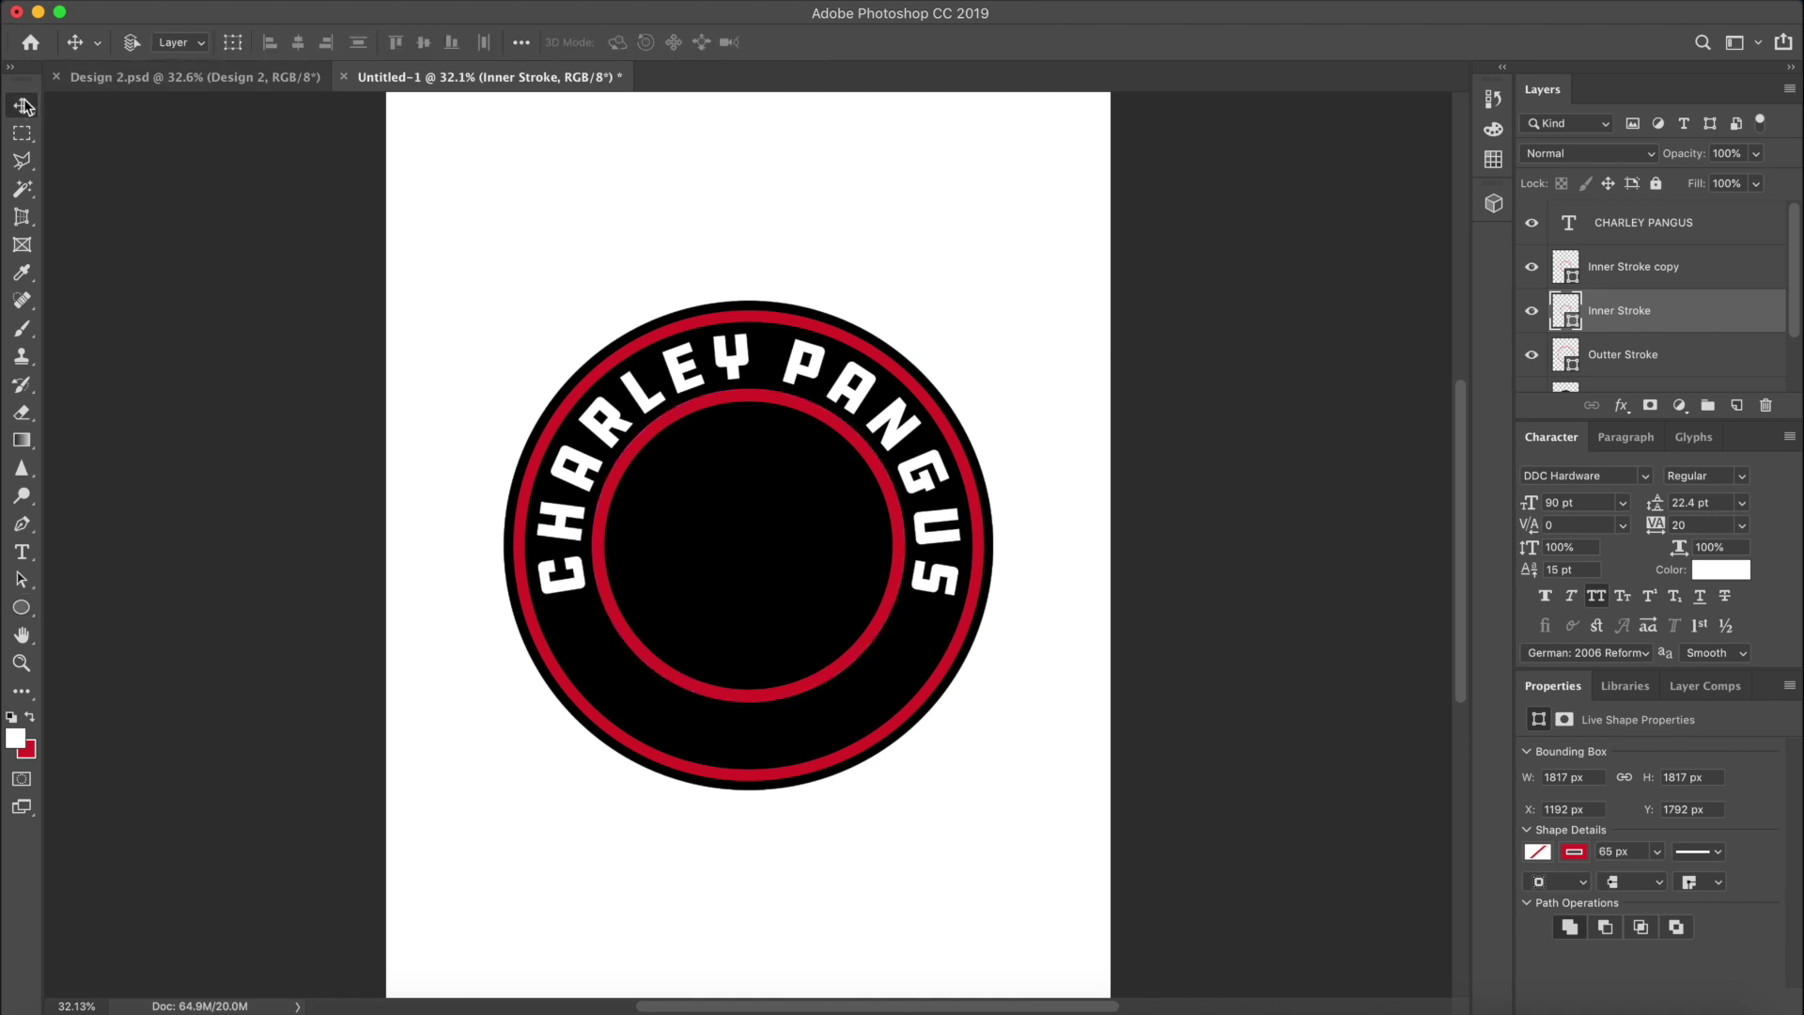
Hide the Inner Stroke layer and give the remaining ring copy a 65 px outline
left_click(1530, 315)
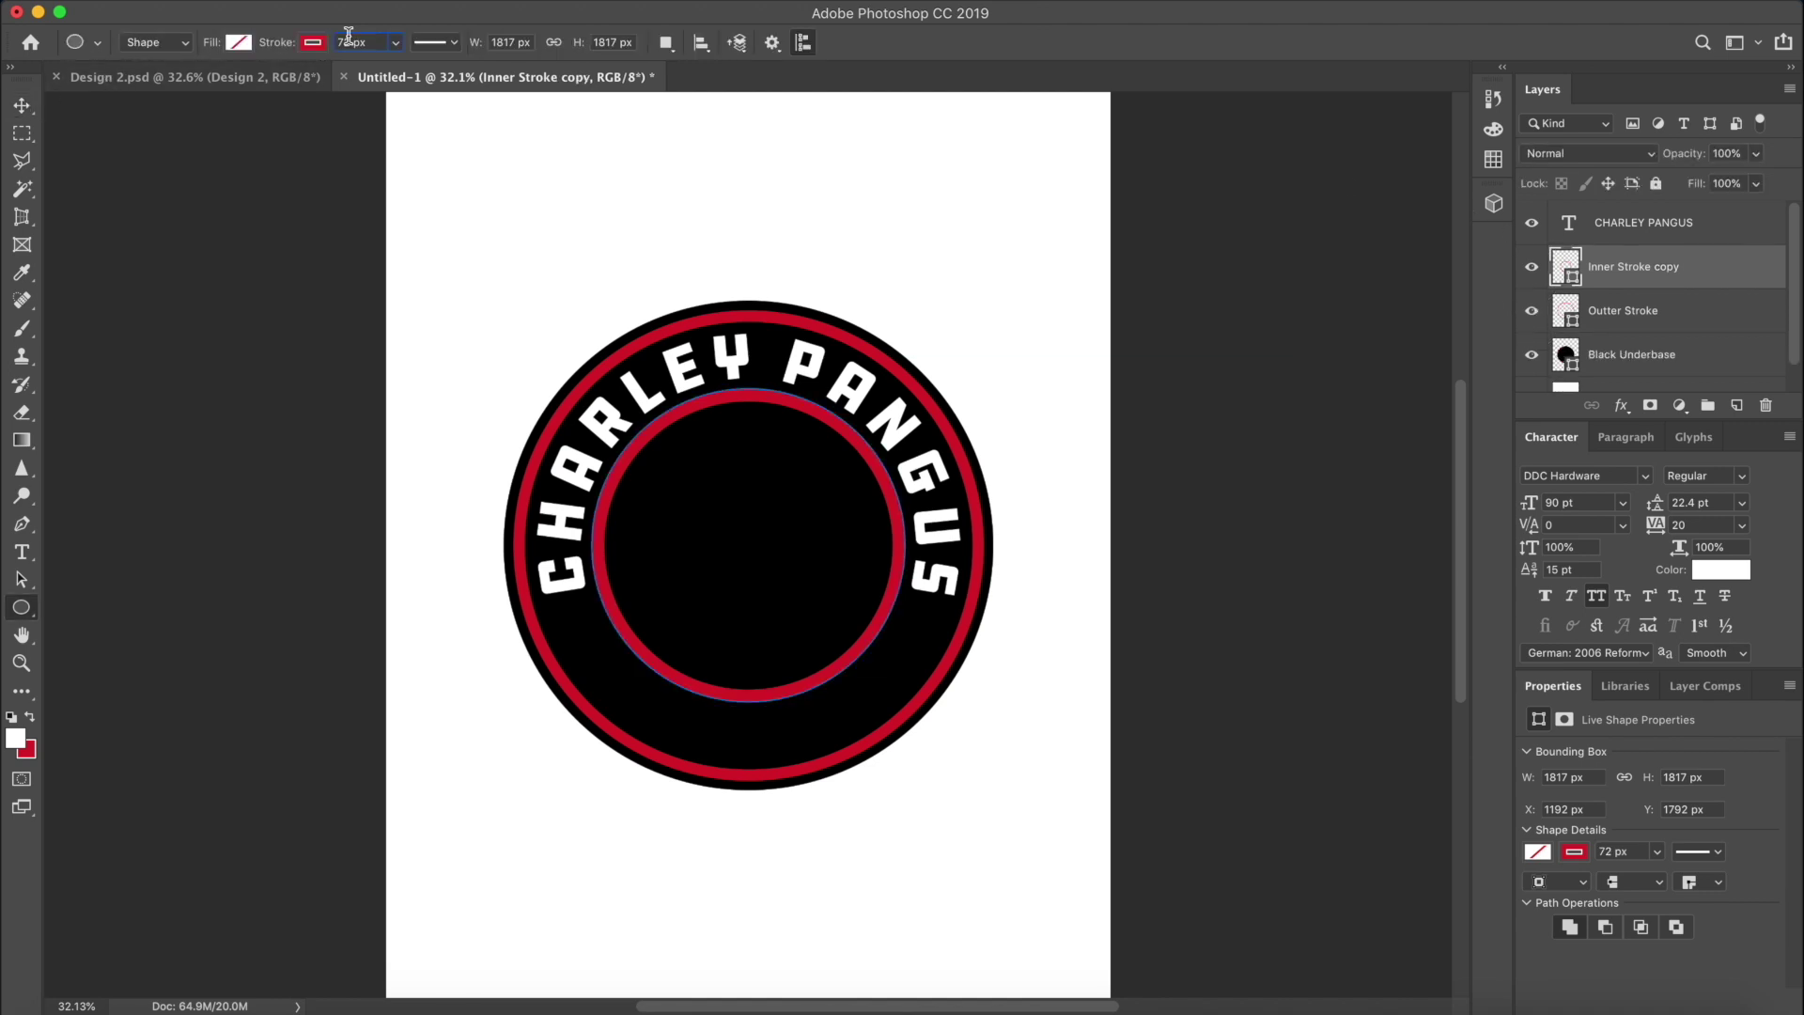
left_click_drag(352, 42, 326, 42)
type("65")
key("Return")
left_click(23, 105)
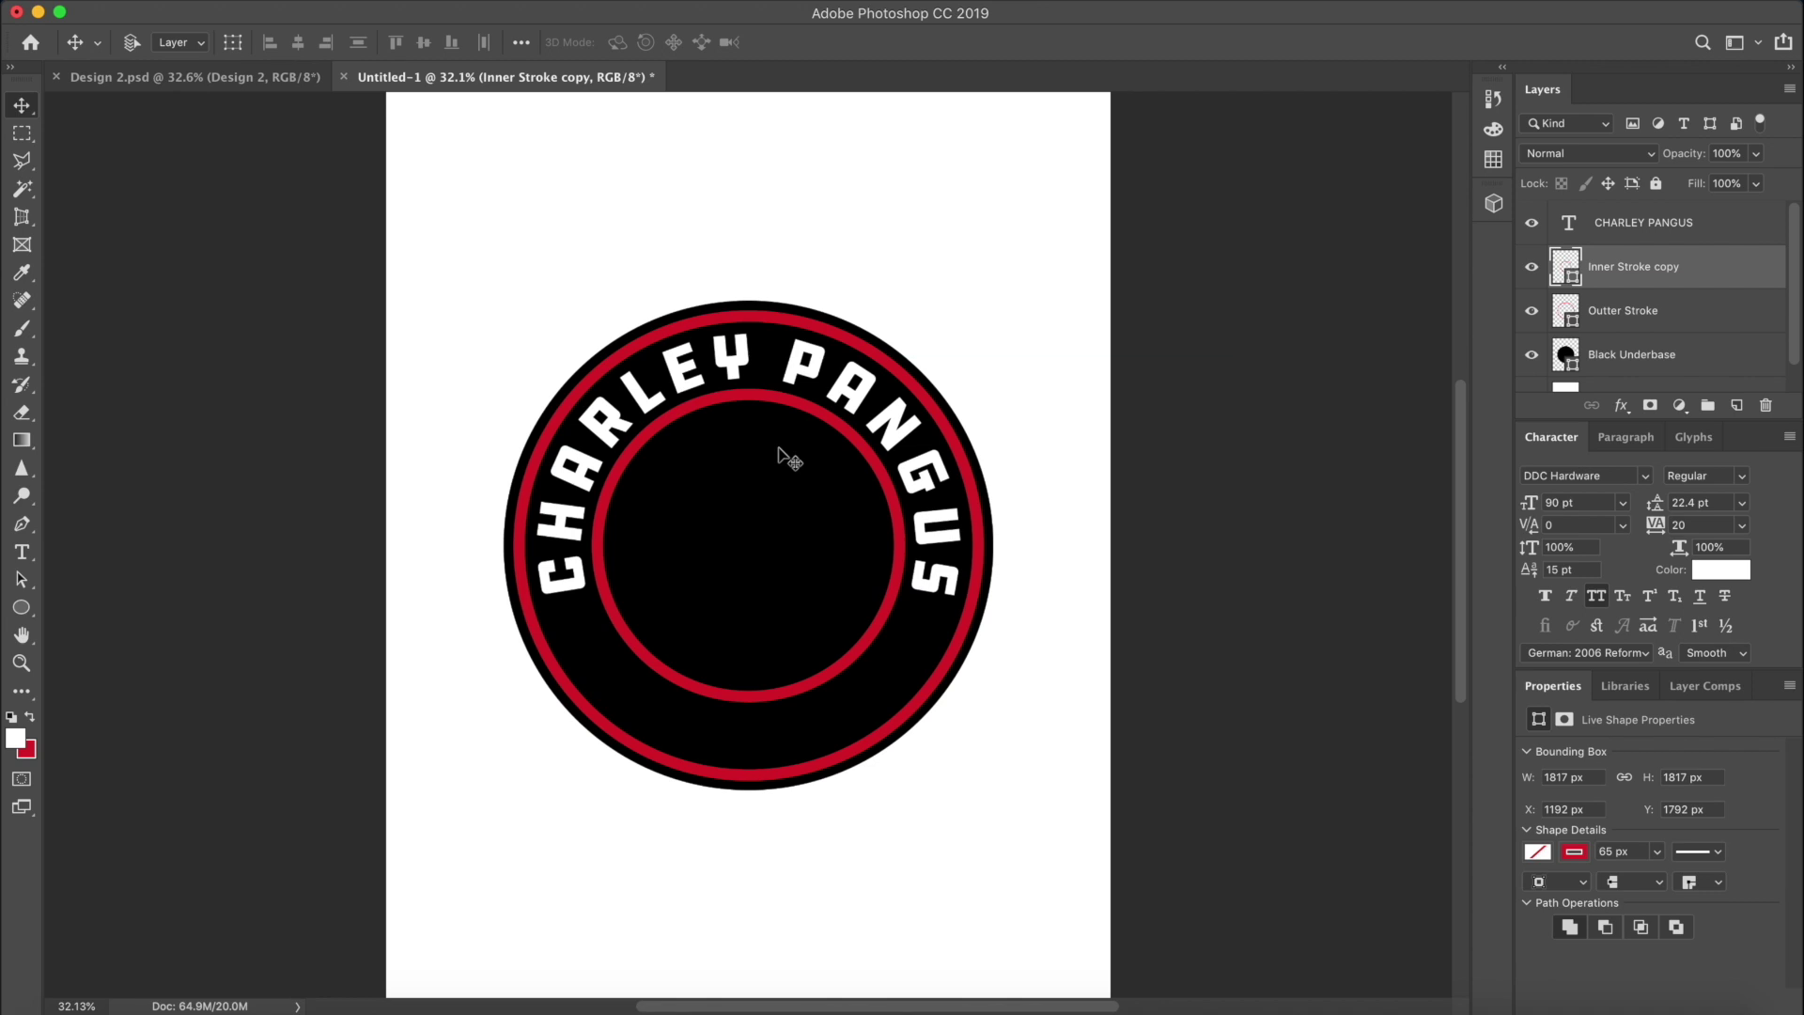
Centre the black base disc horizontally and vertically on the canvas, then select the CHARLEY PANGUS layer
left_click(1587, 355)
key("super+a")
left_click(297, 41)
left_click(423, 38)
key("super+d")
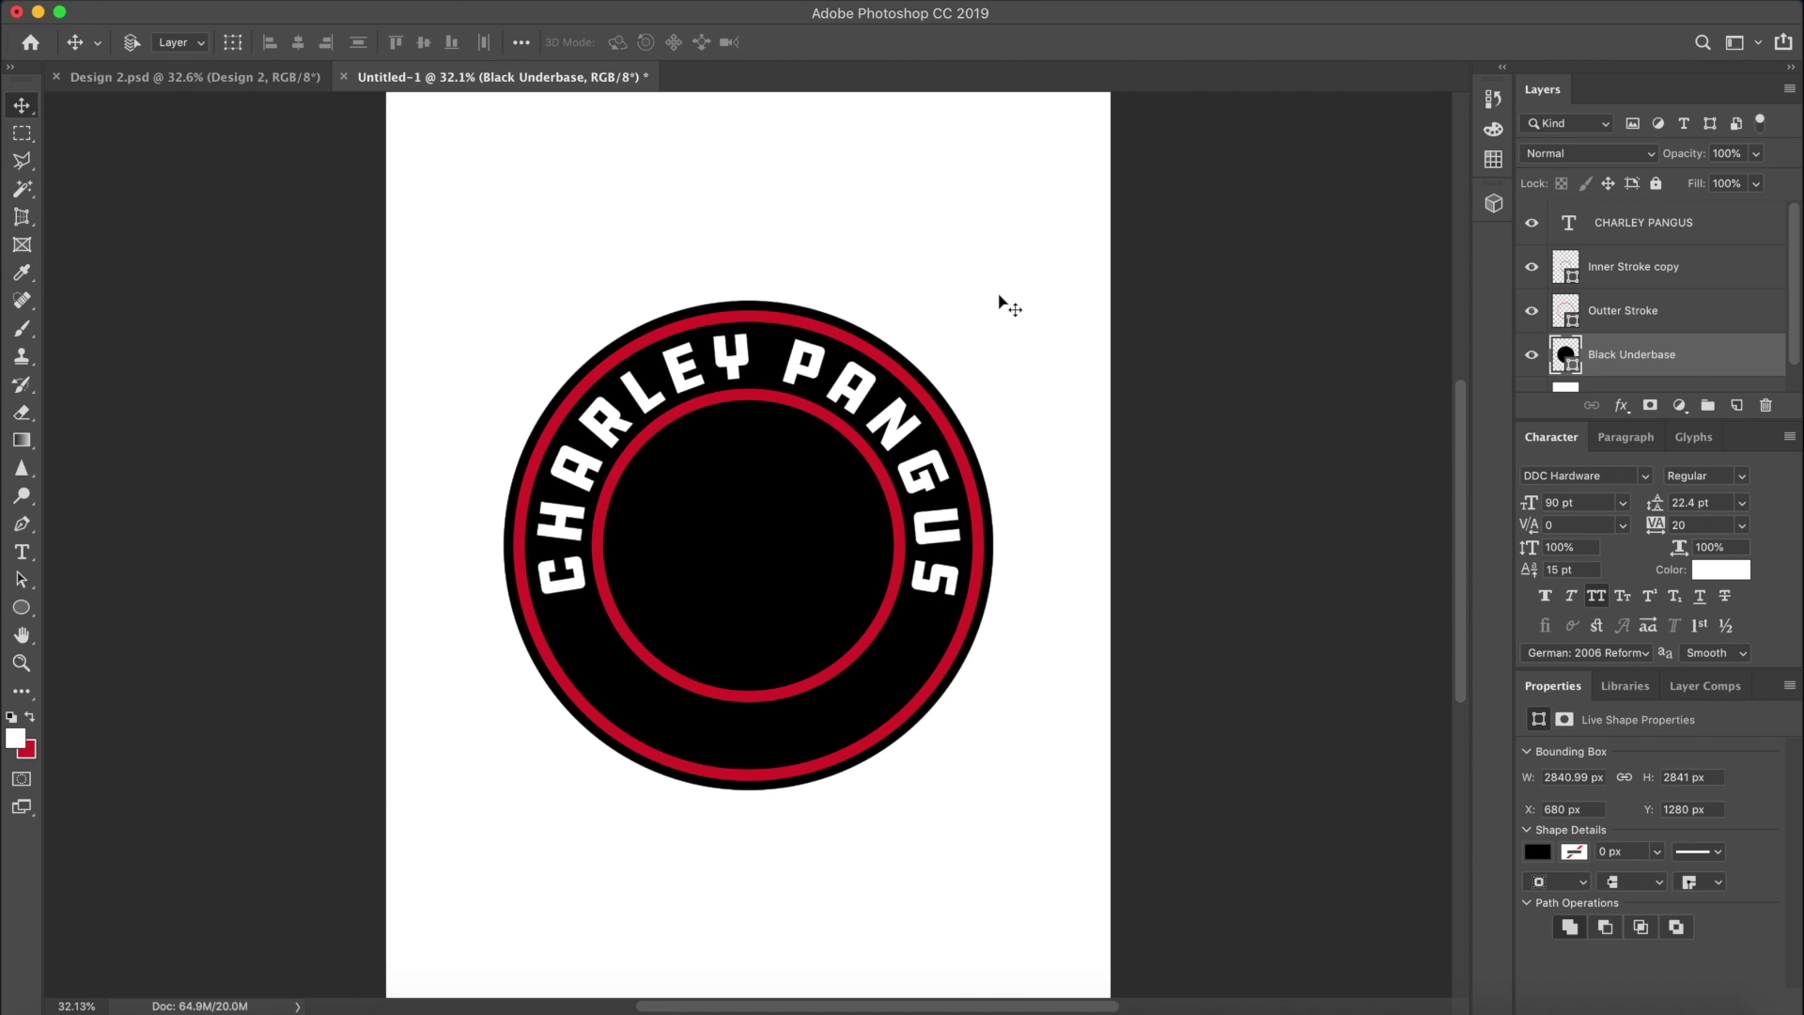
key("super+z")
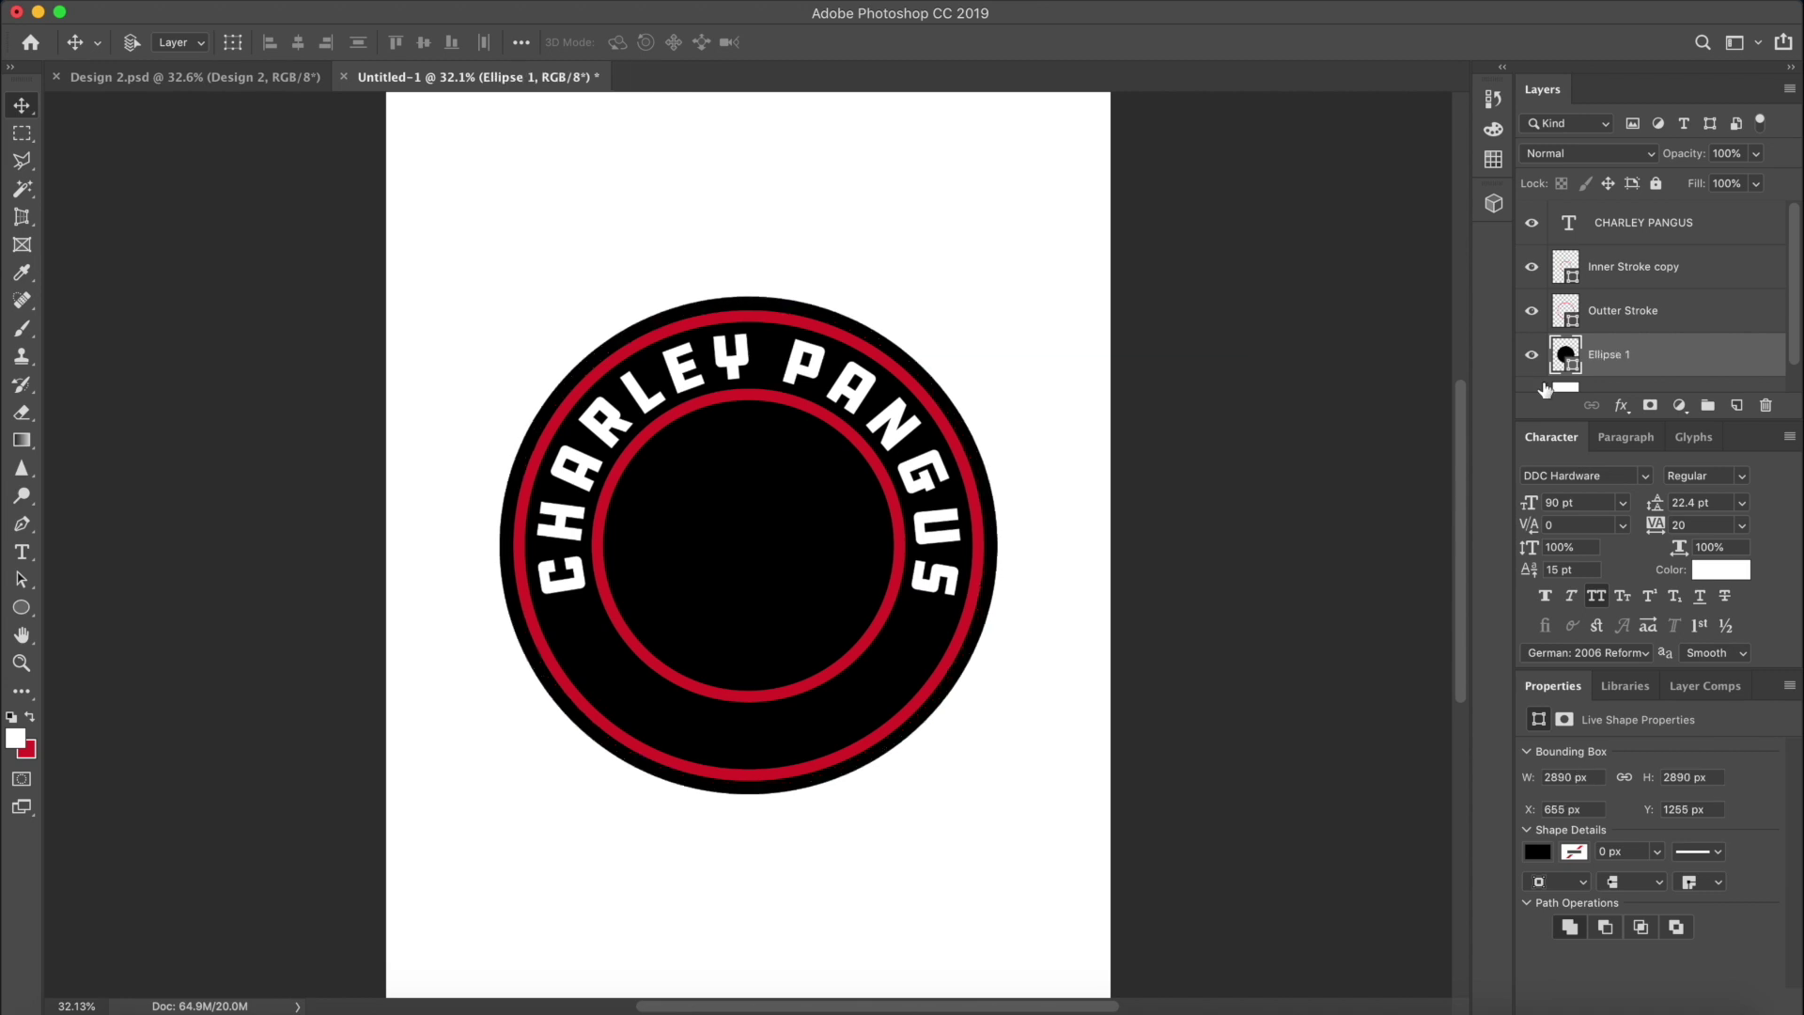
left_click(1624, 241)
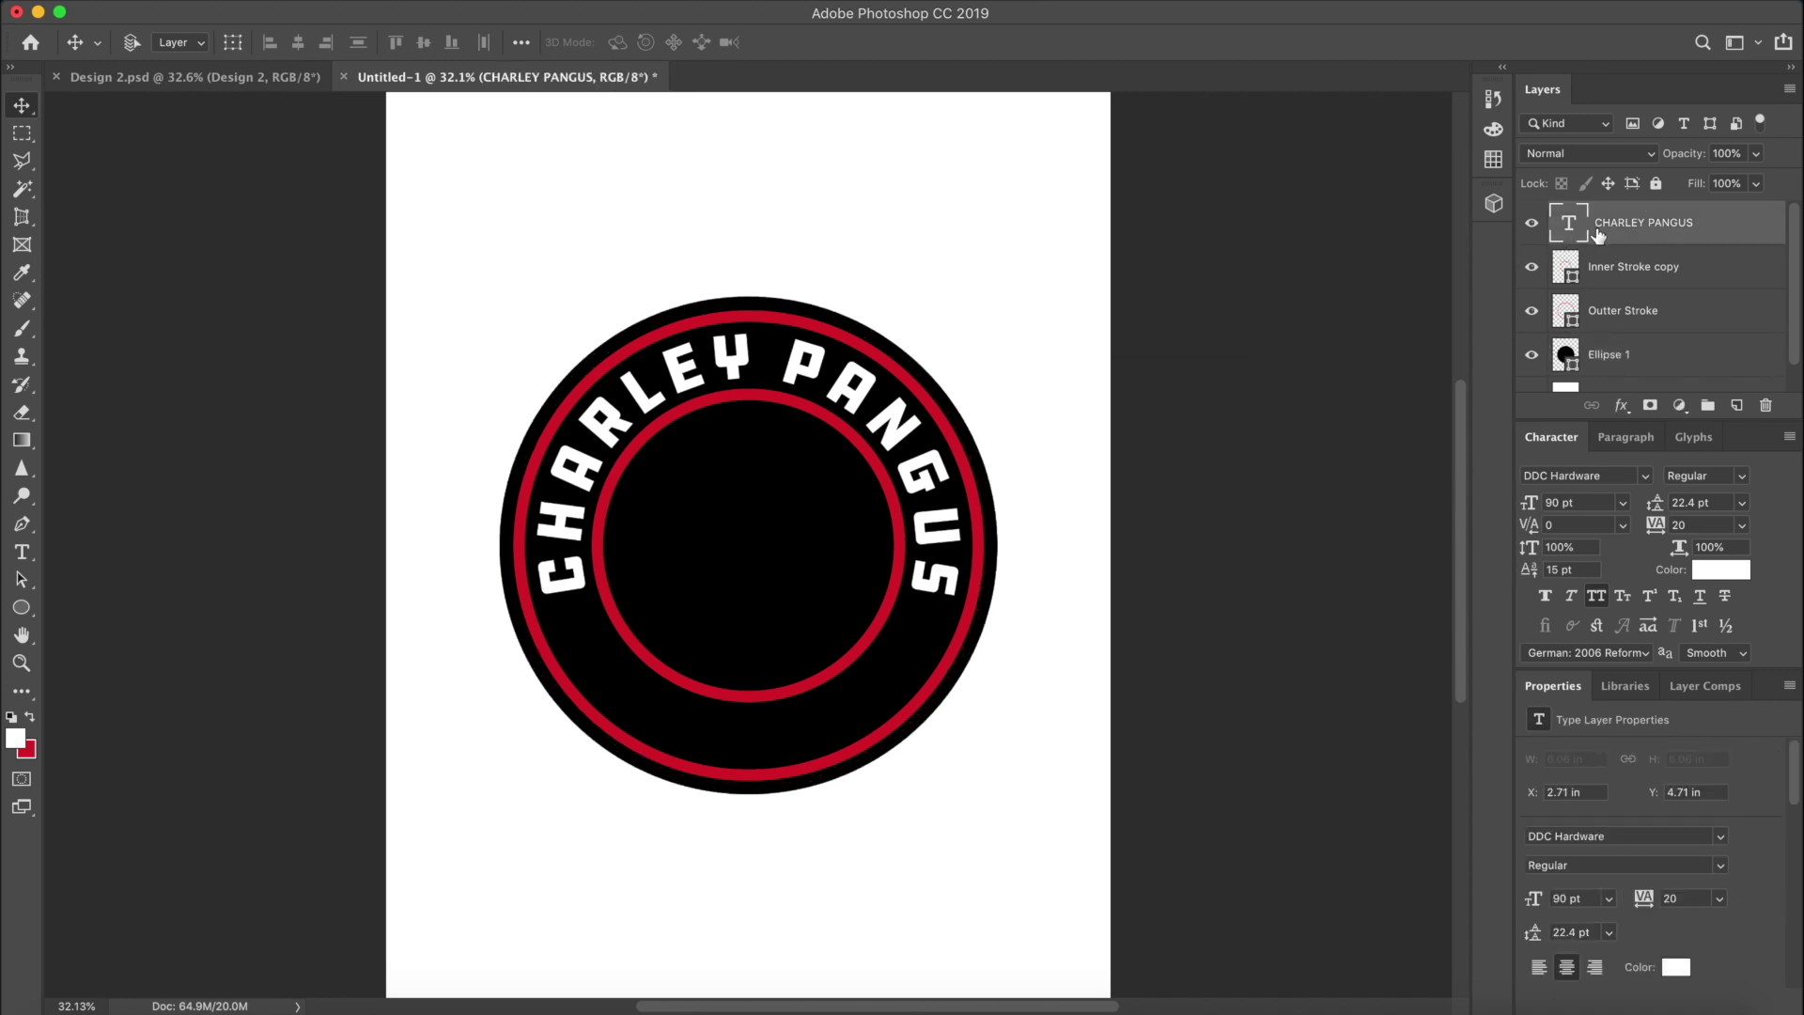
Duplicate the CHARLEY PANGUS text, move it to the ring's bottom, and retype it as UDEMY
key("super+j")
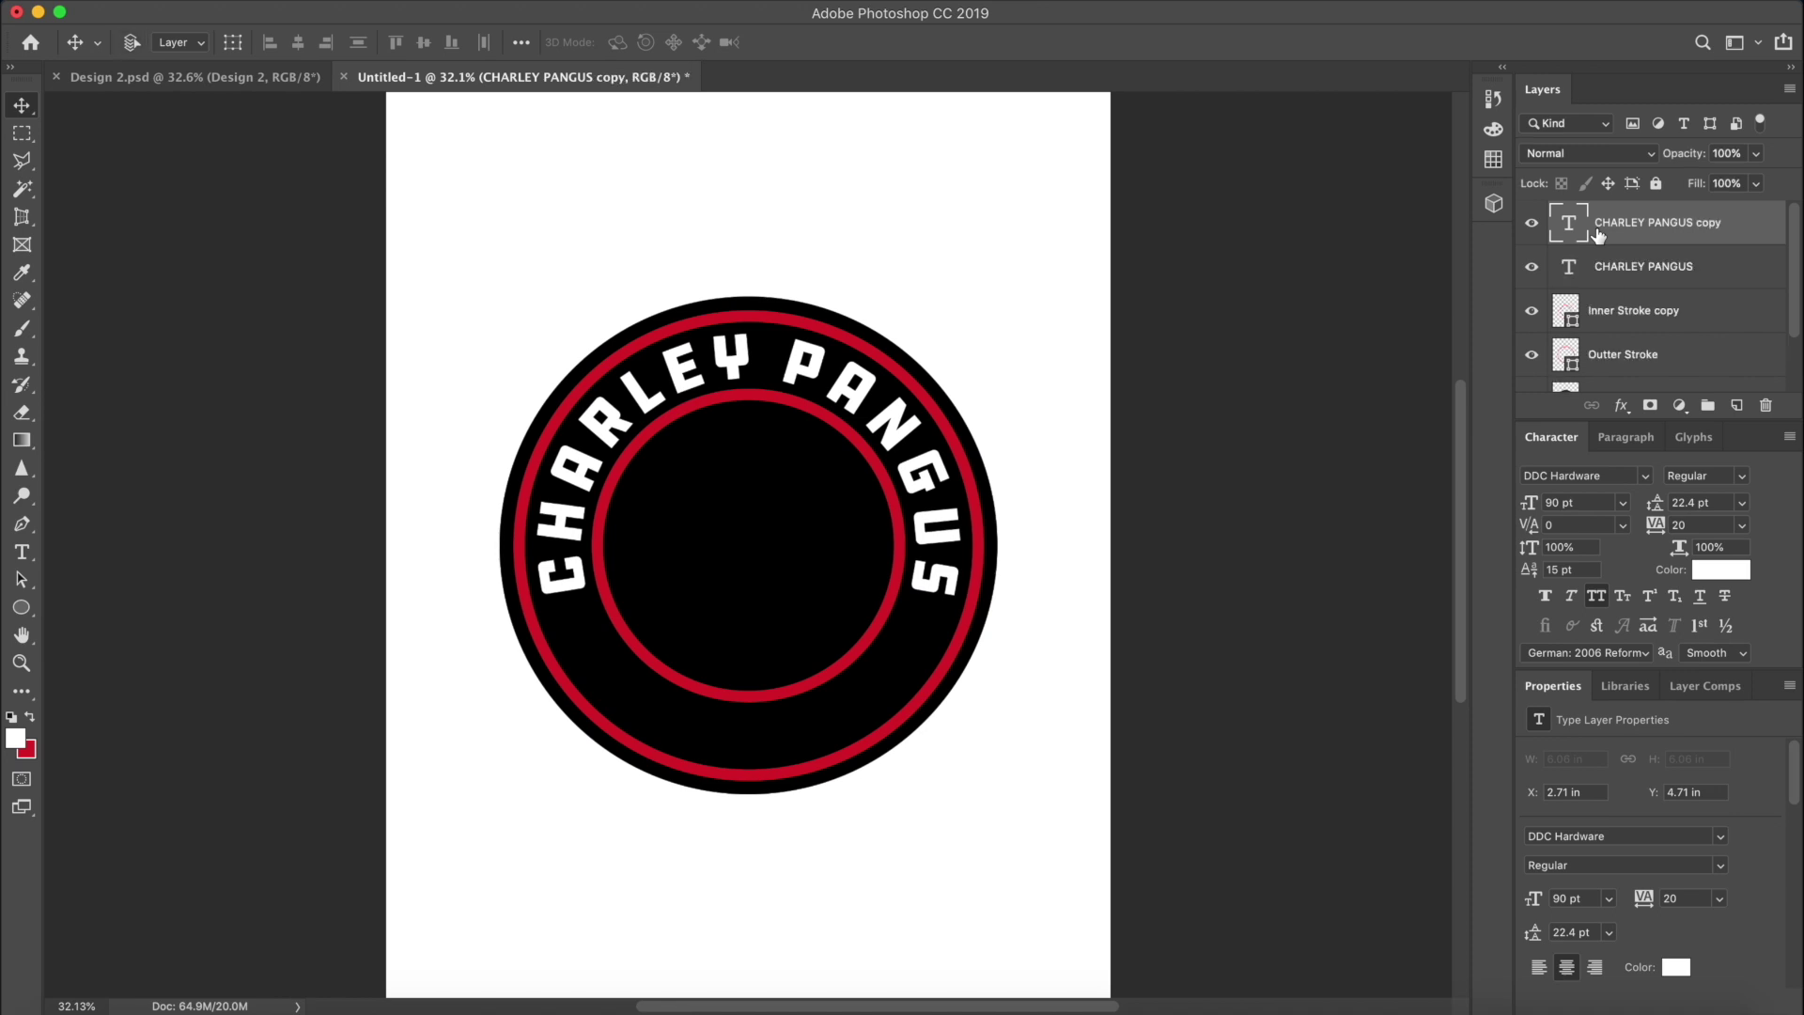
key("a")
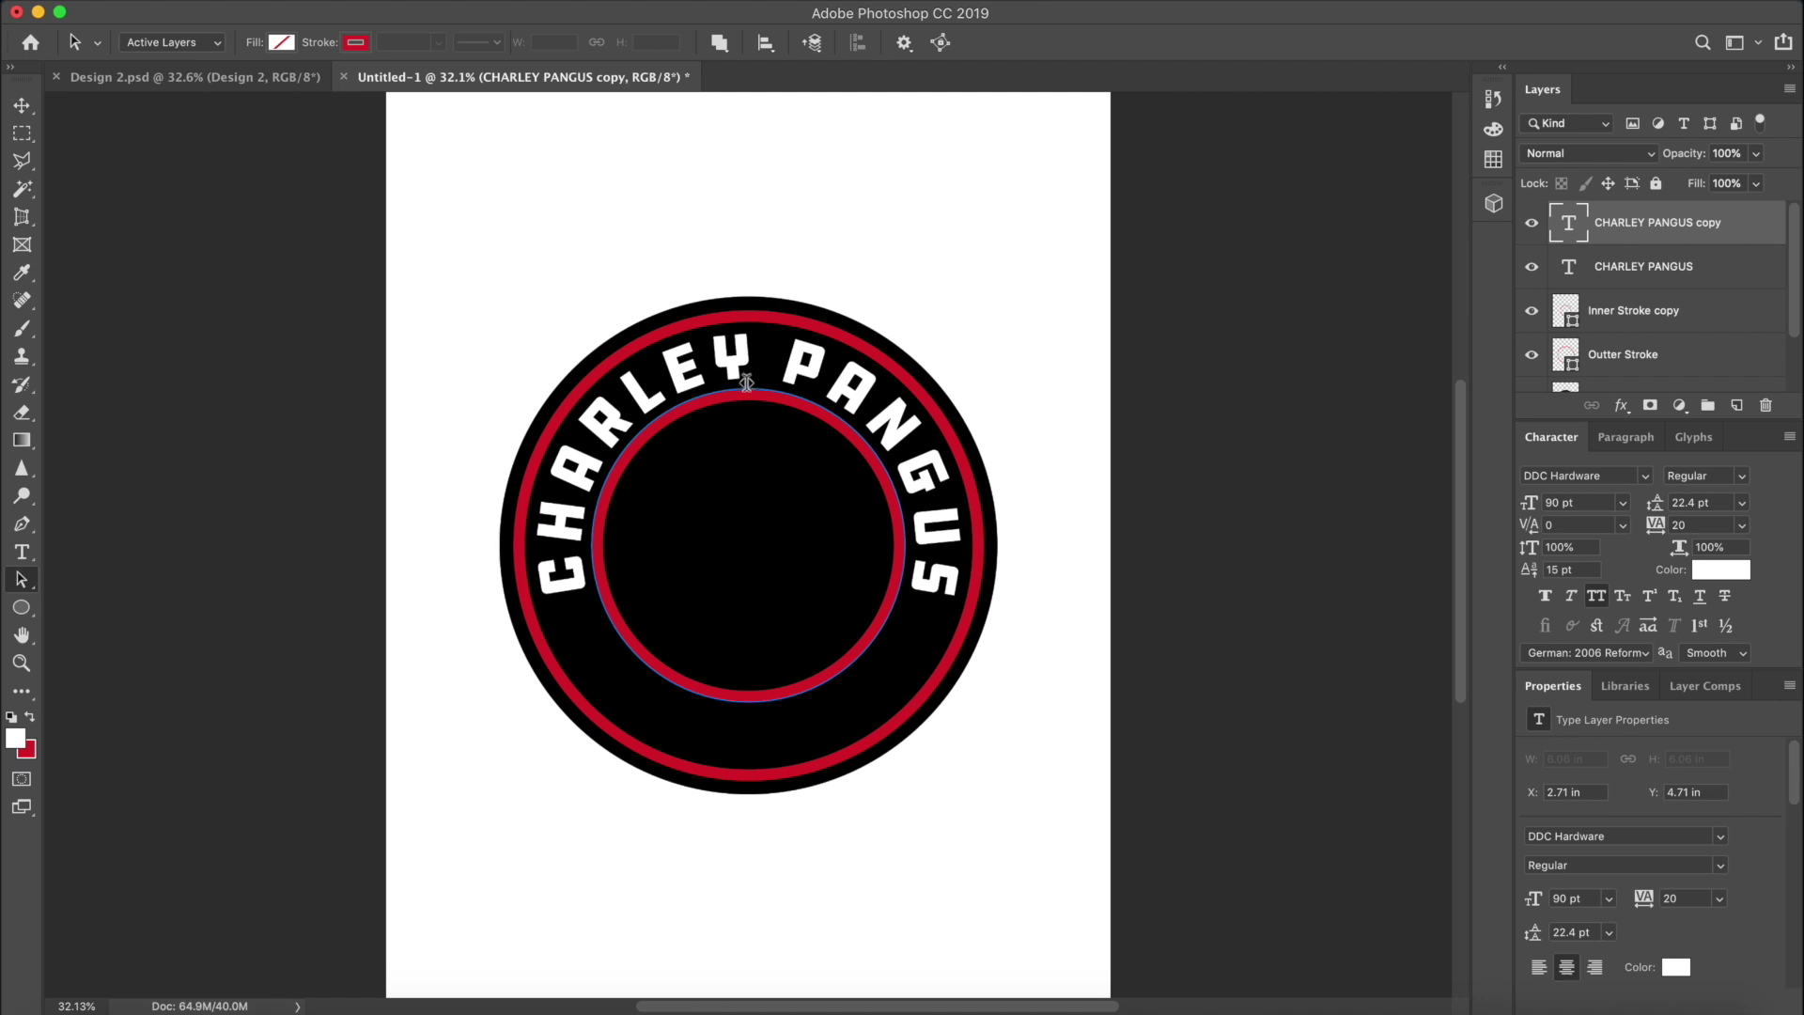
left_click_drag(746, 382, 753, 690)
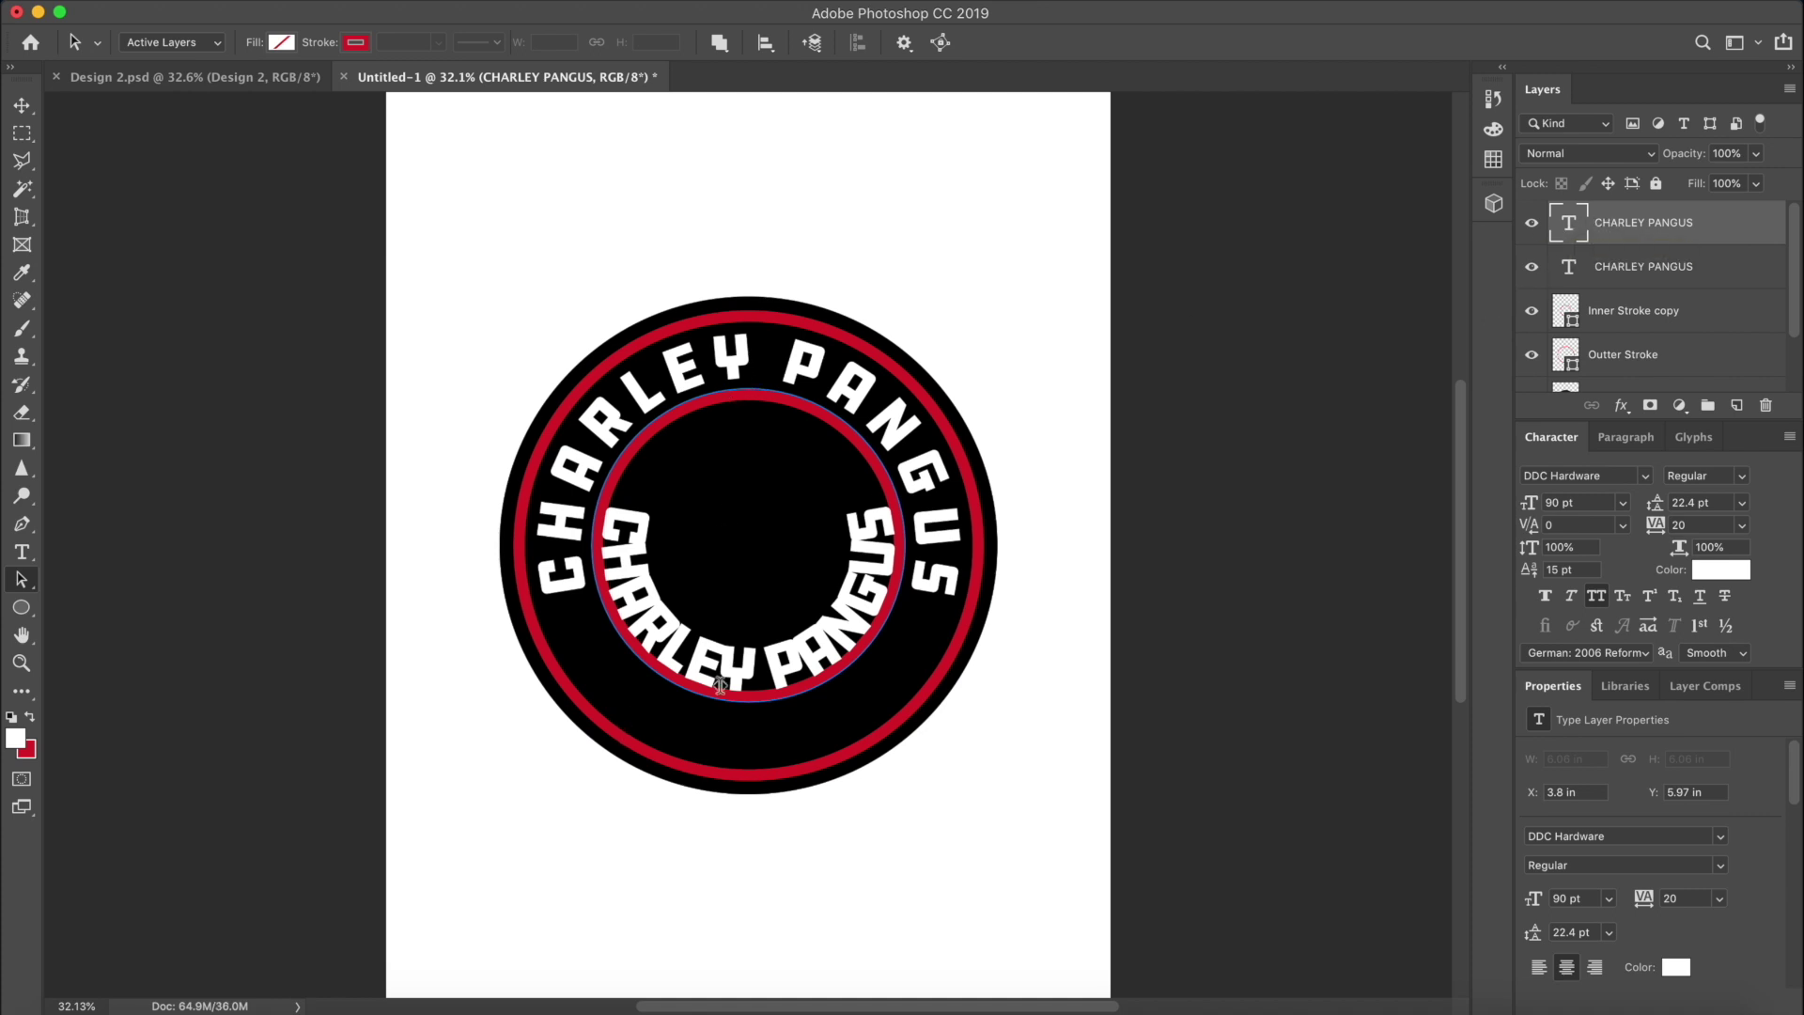
double_click(1568, 222)
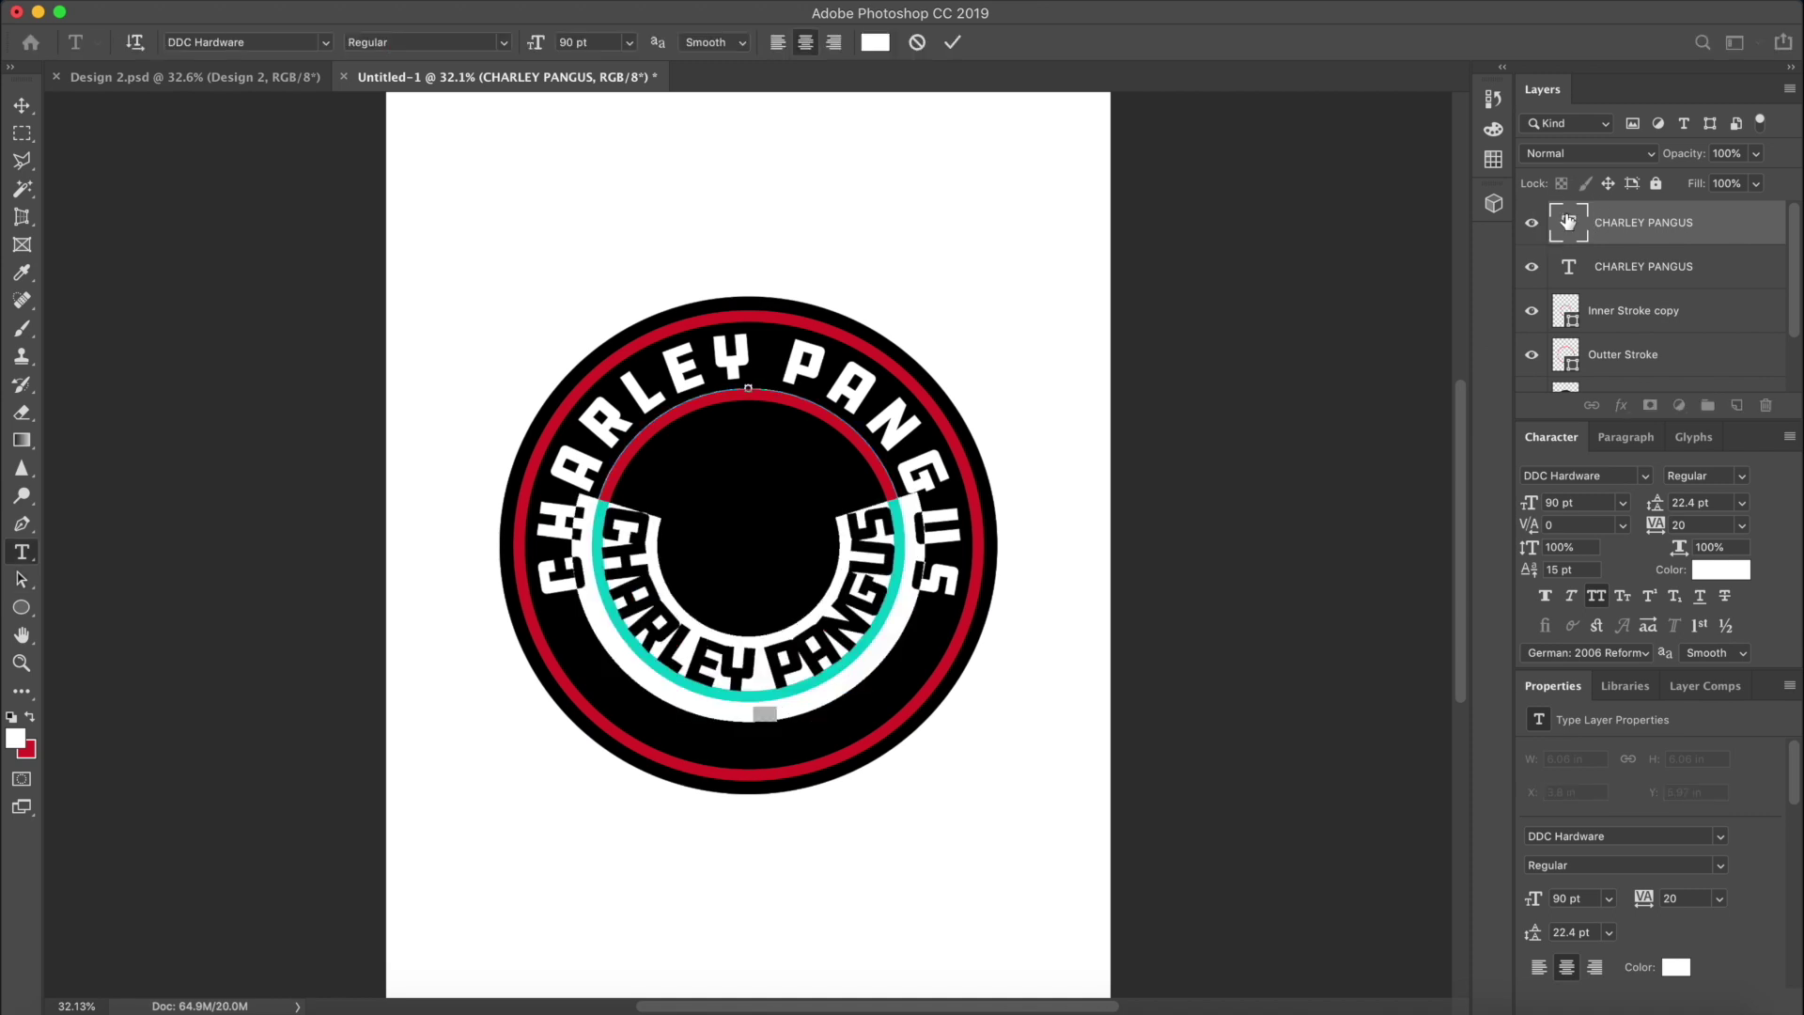
type("UDEMY")
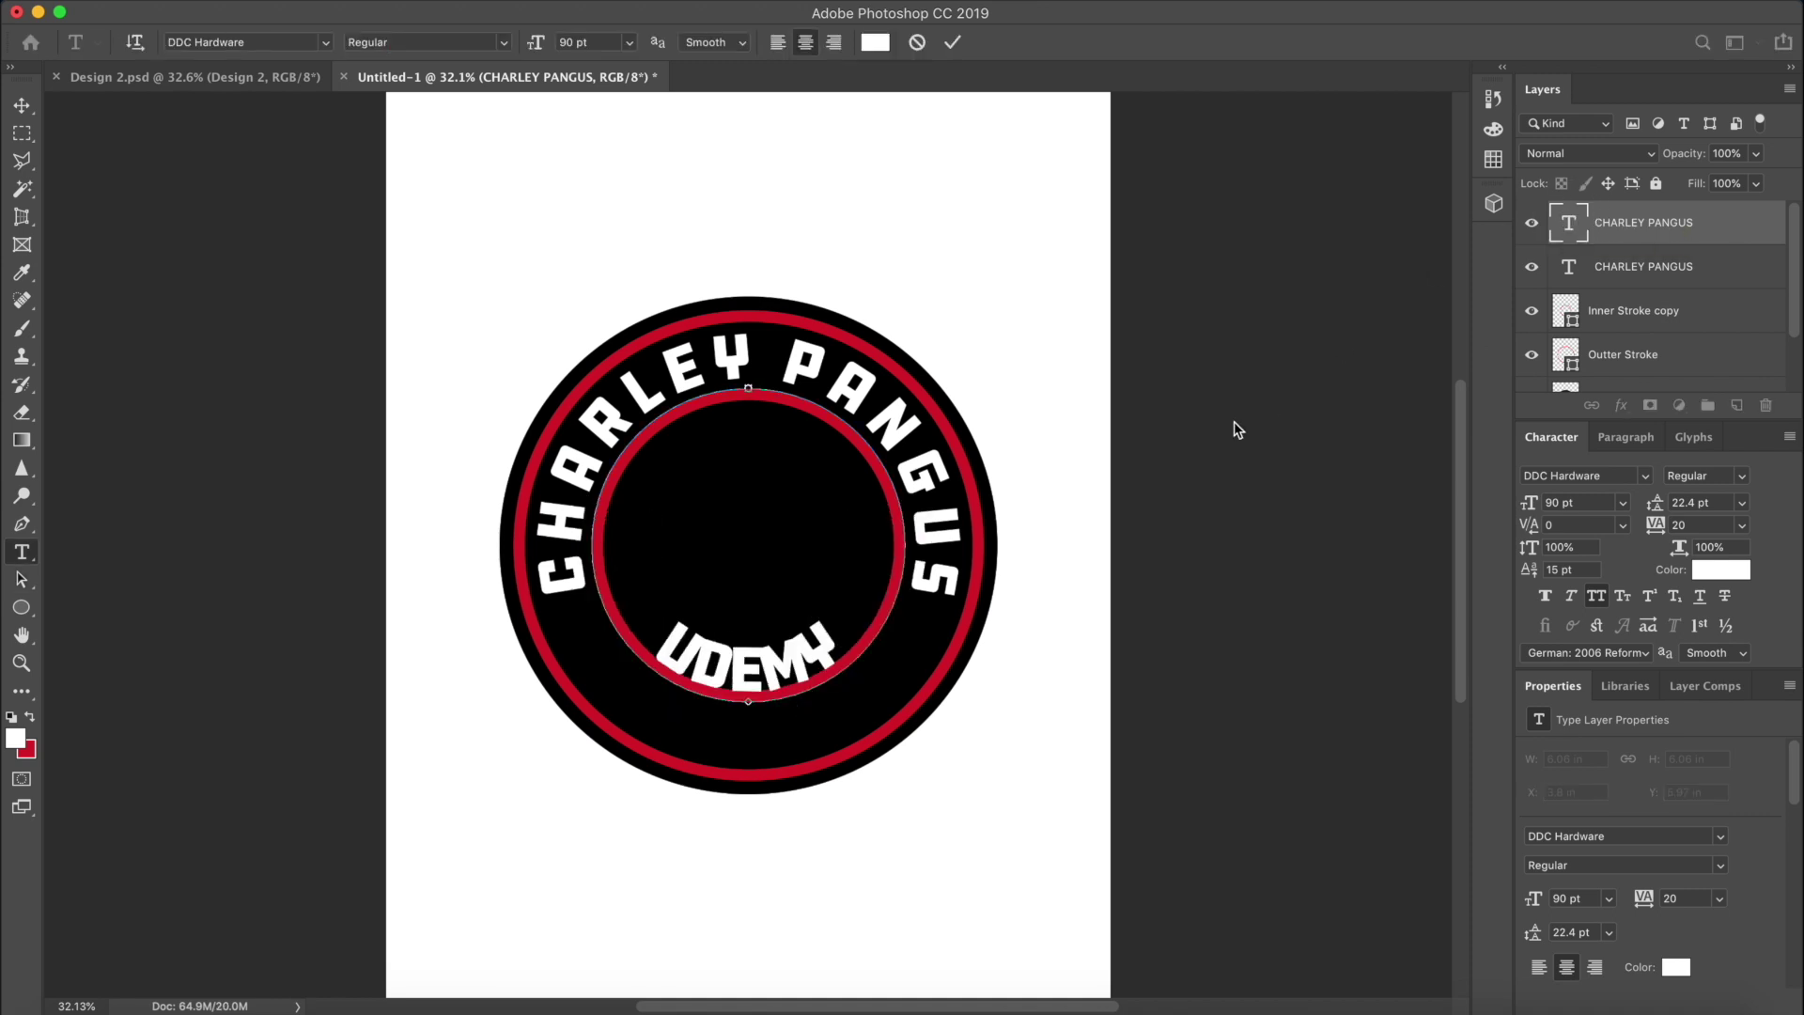
Set UDEMY's baseline shift to -77 pt and commit the text
double_click(789, 672)
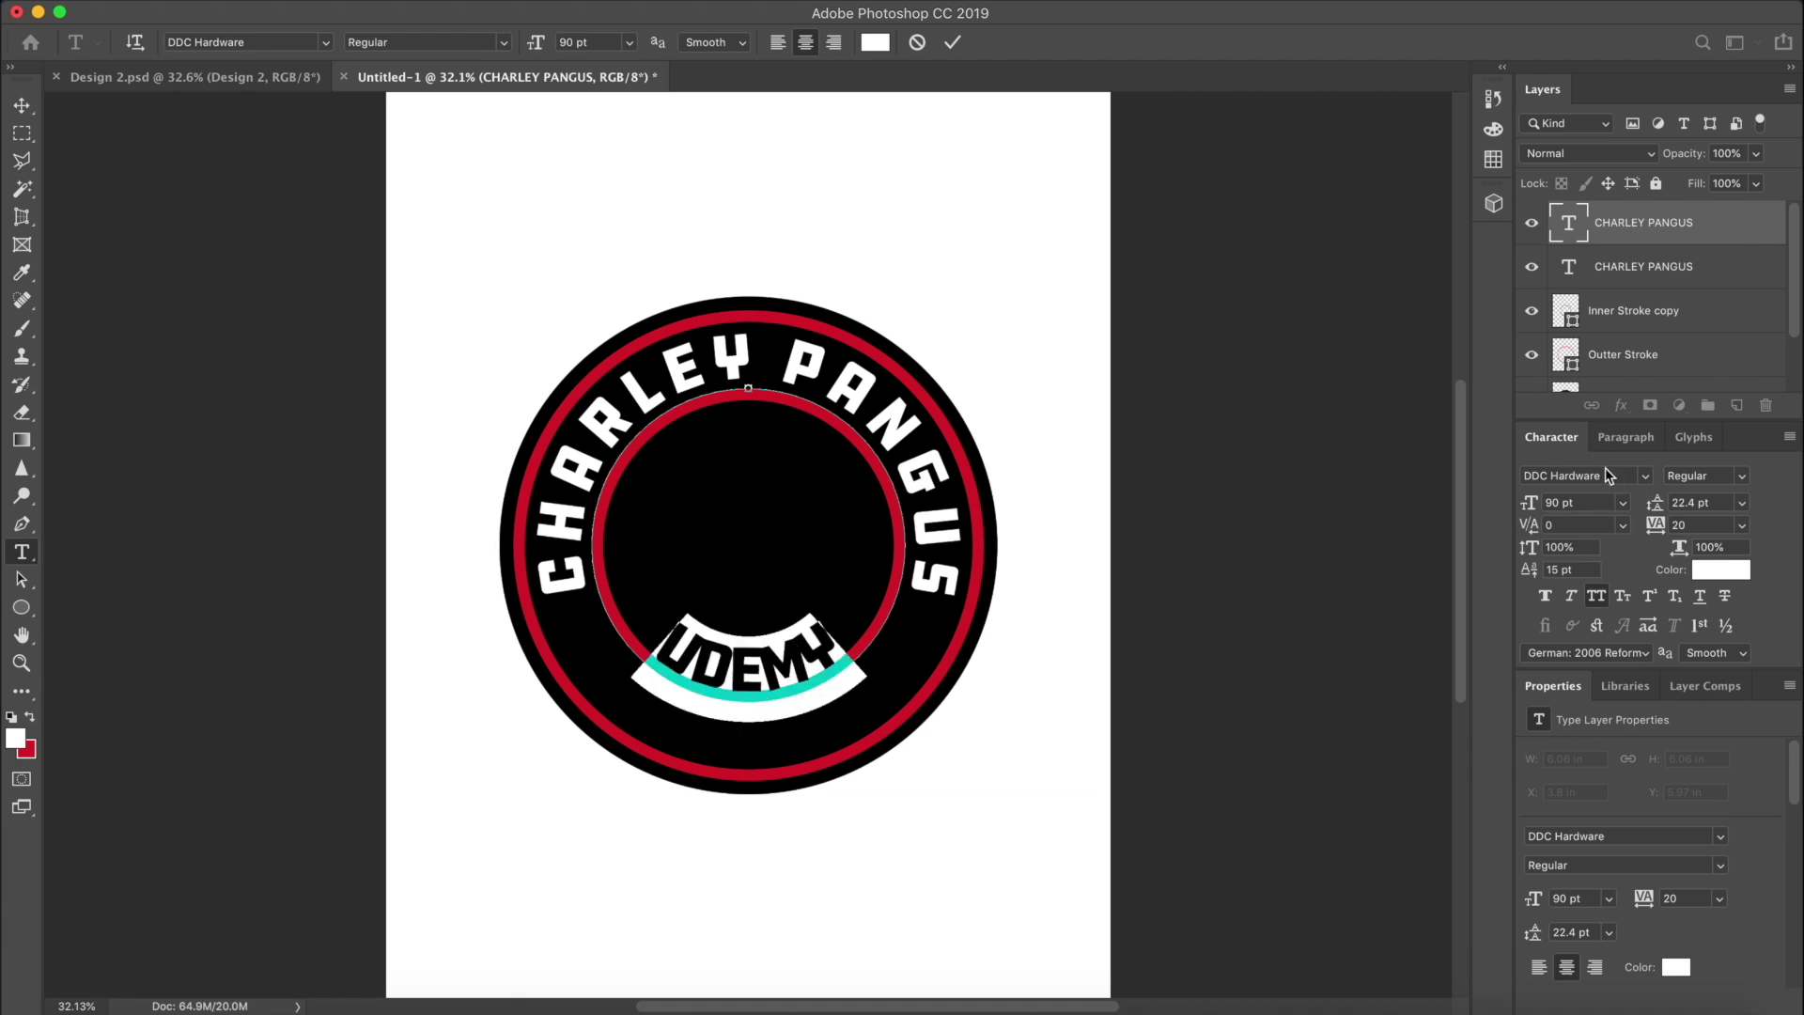
left_click(1529, 575)
left_click_drag(1529, 575, 1437, 572)
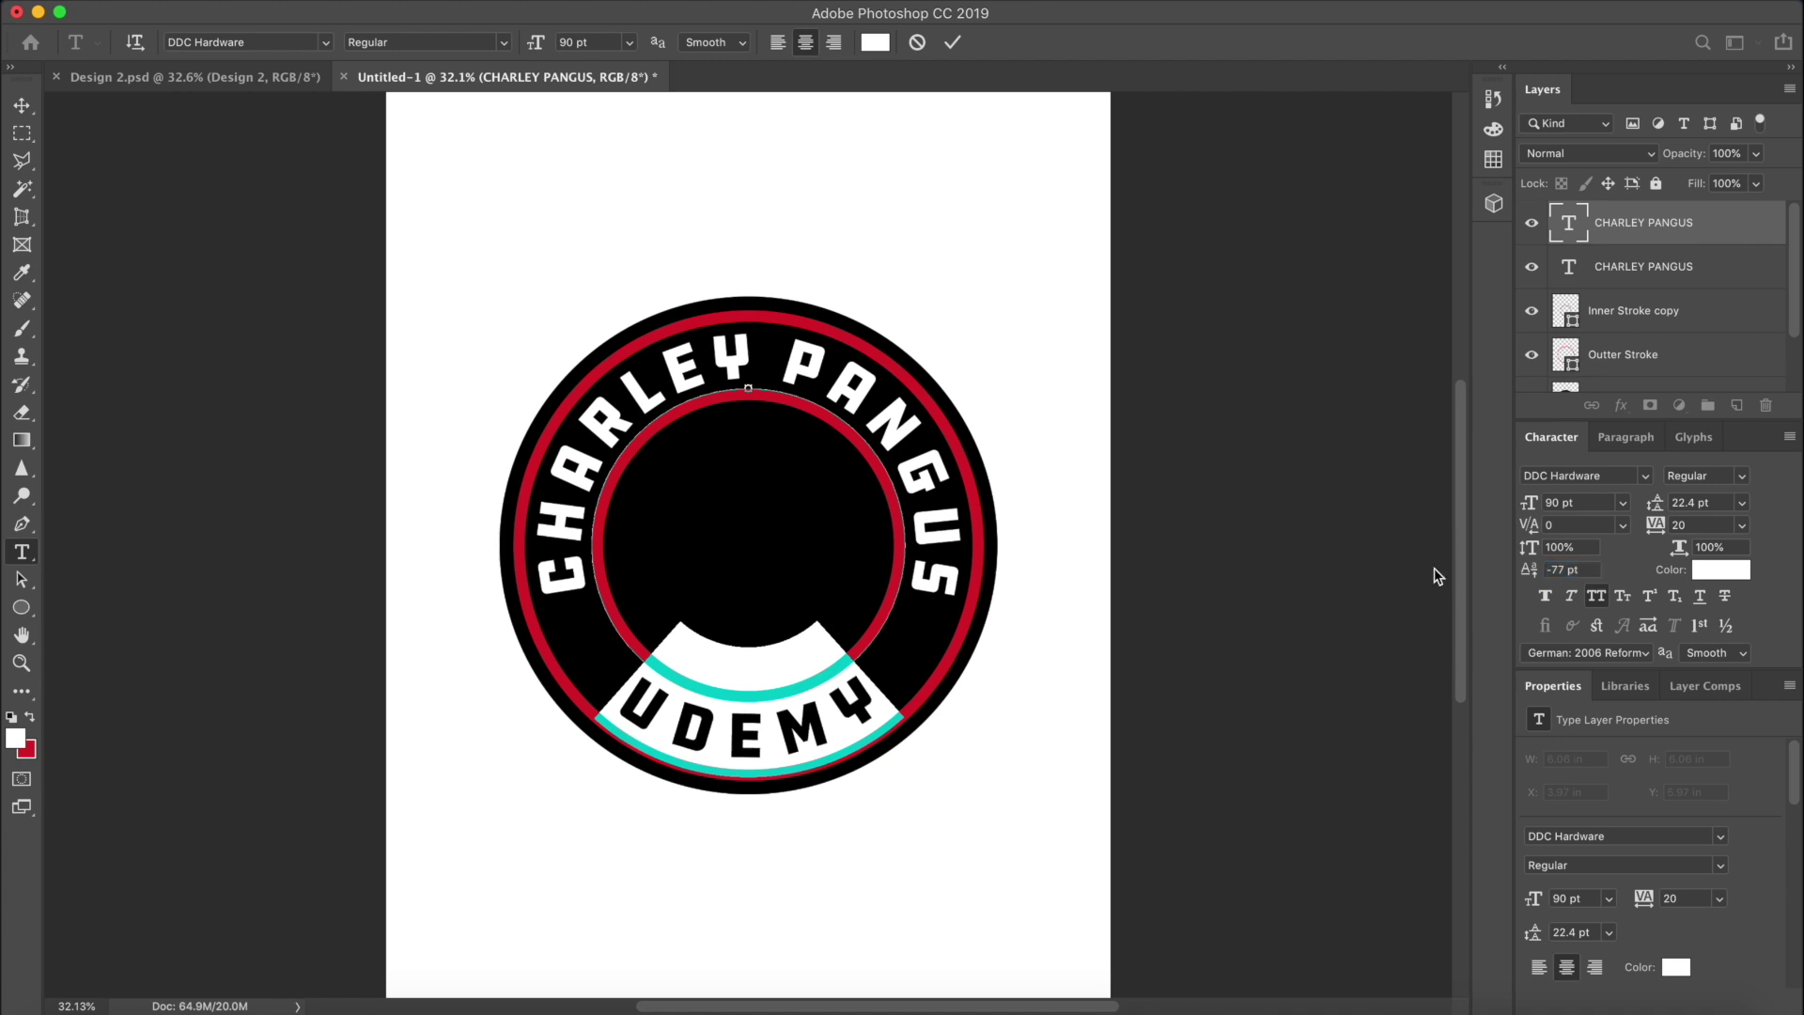
left_click(614, 702)
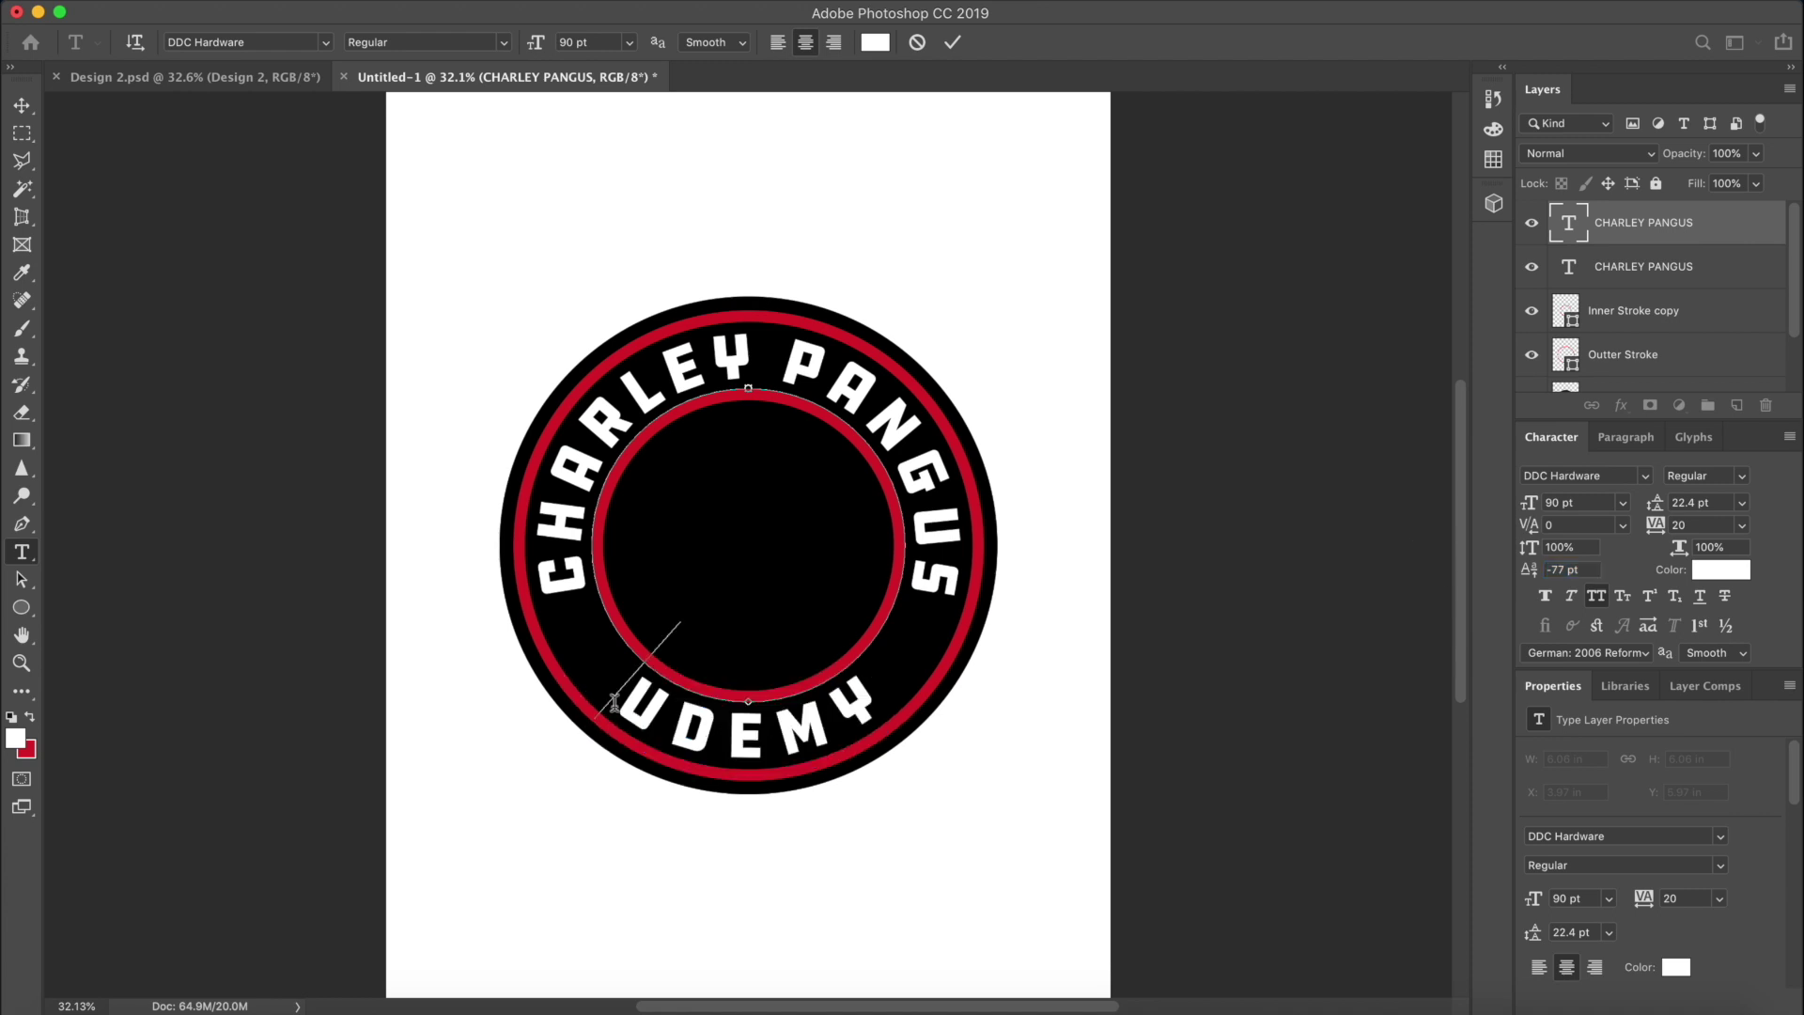
left_click(22, 523)
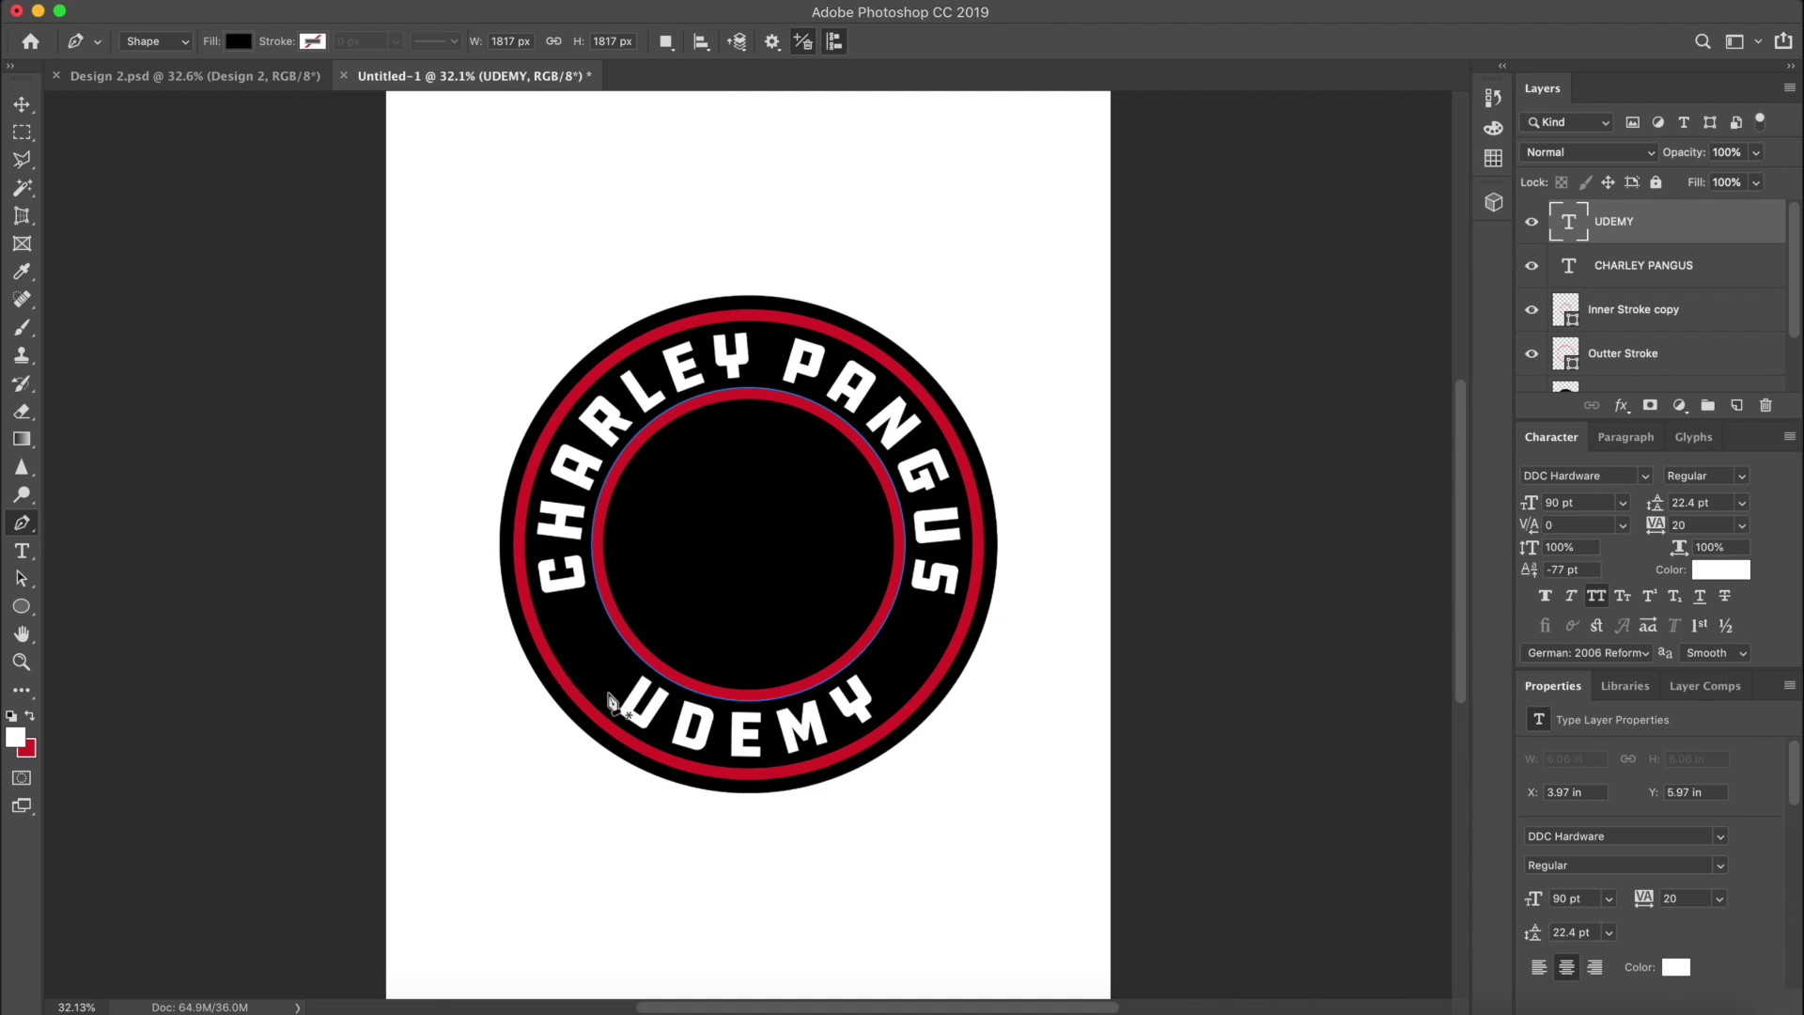
Draw a line from the badge's lower left edge to the inner ring with no fill and a 65 px red stroke
left_click(562, 679)
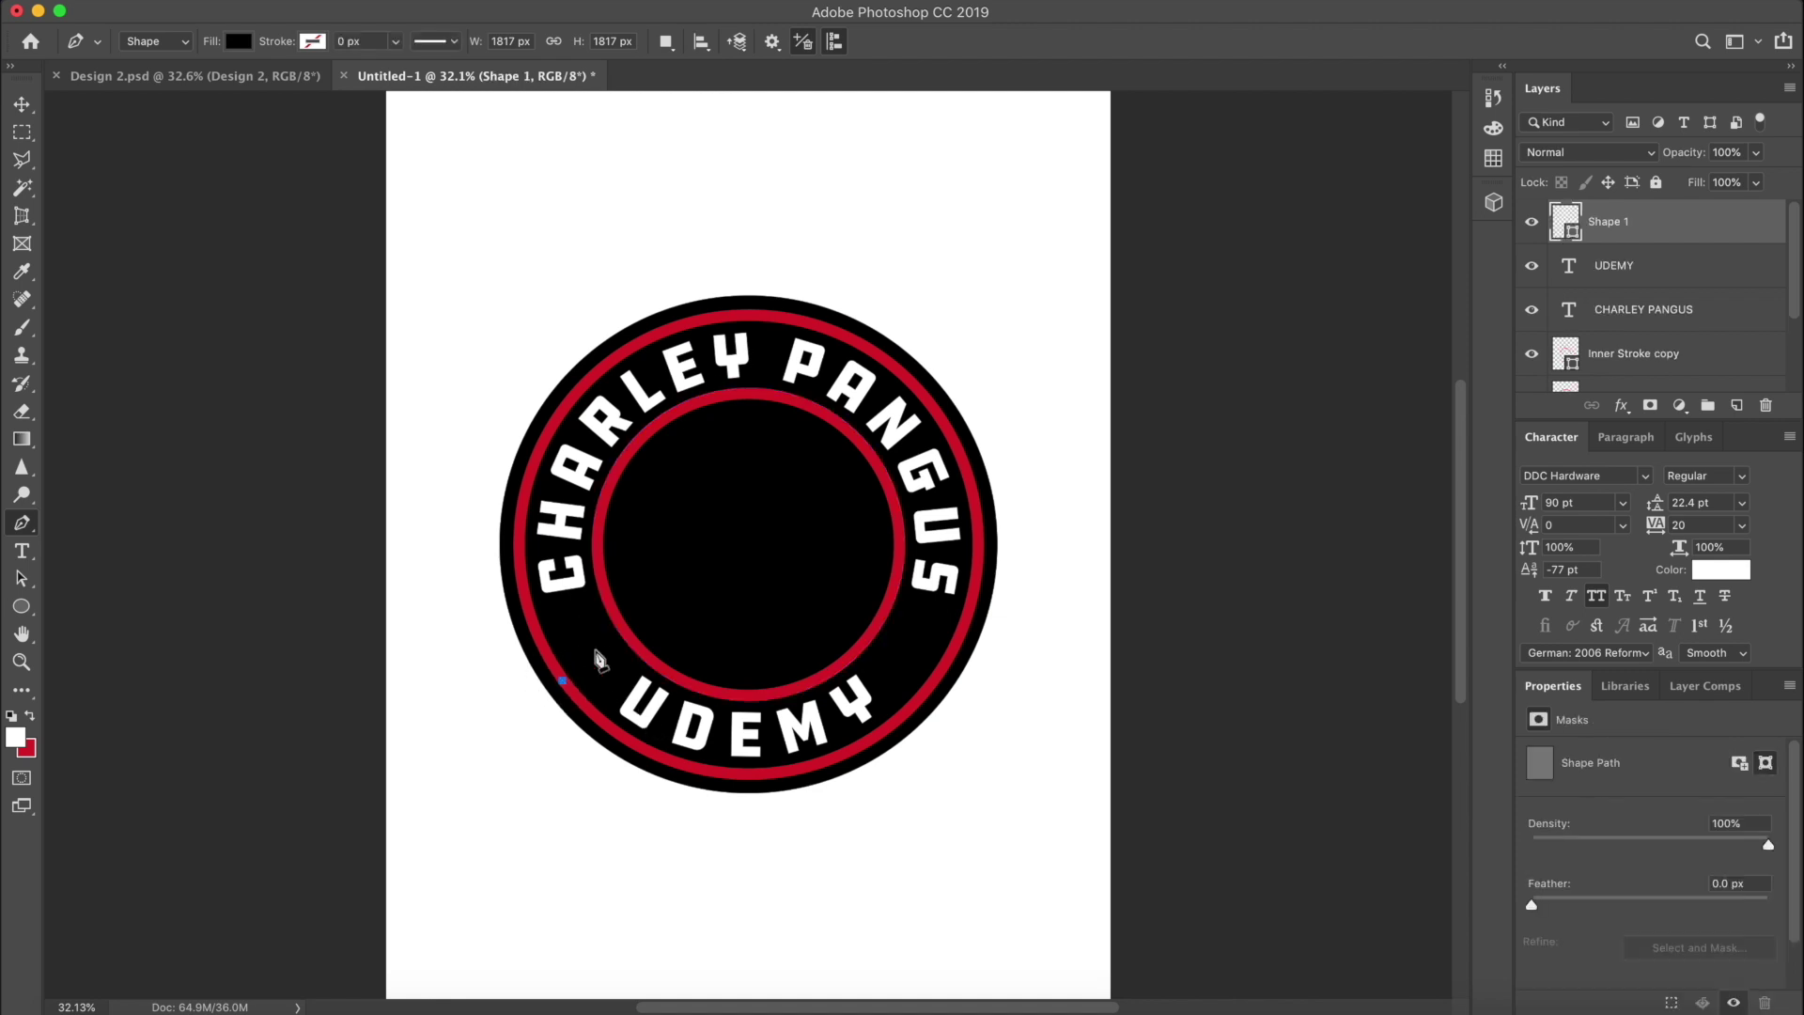
left_click(624, 632)
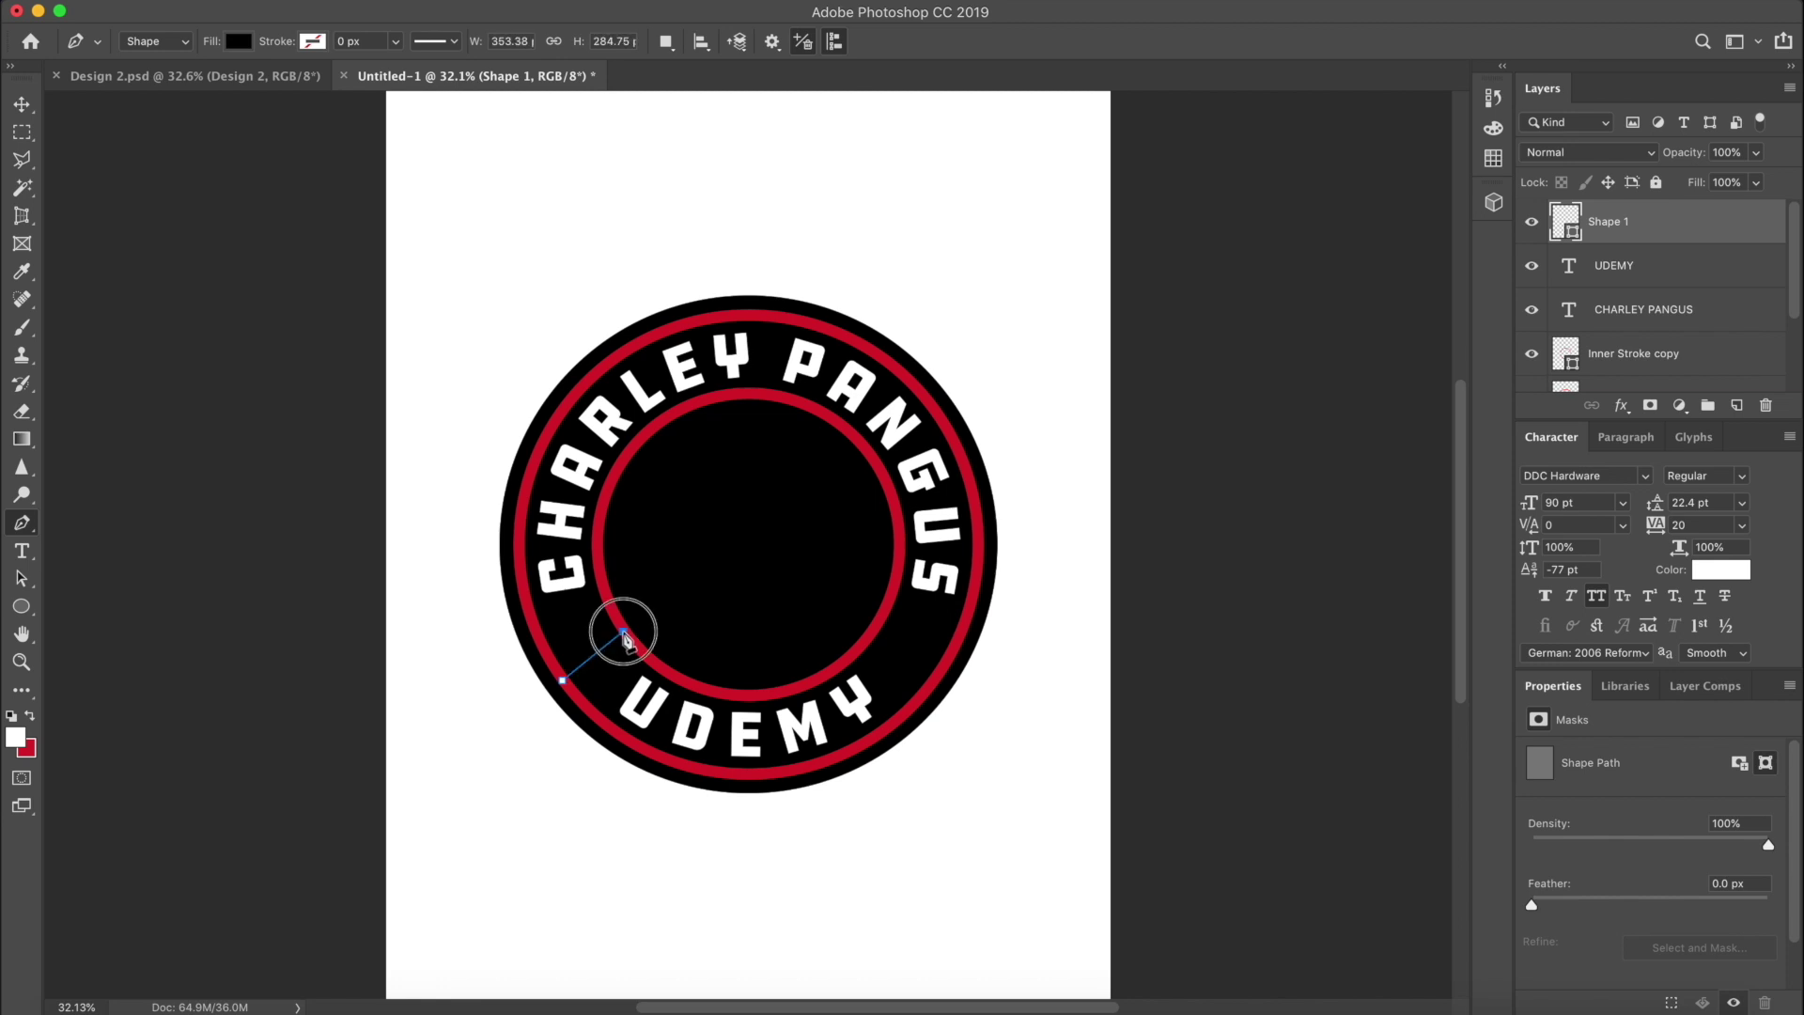
left_click(239, 41)
left_click(163, 88)
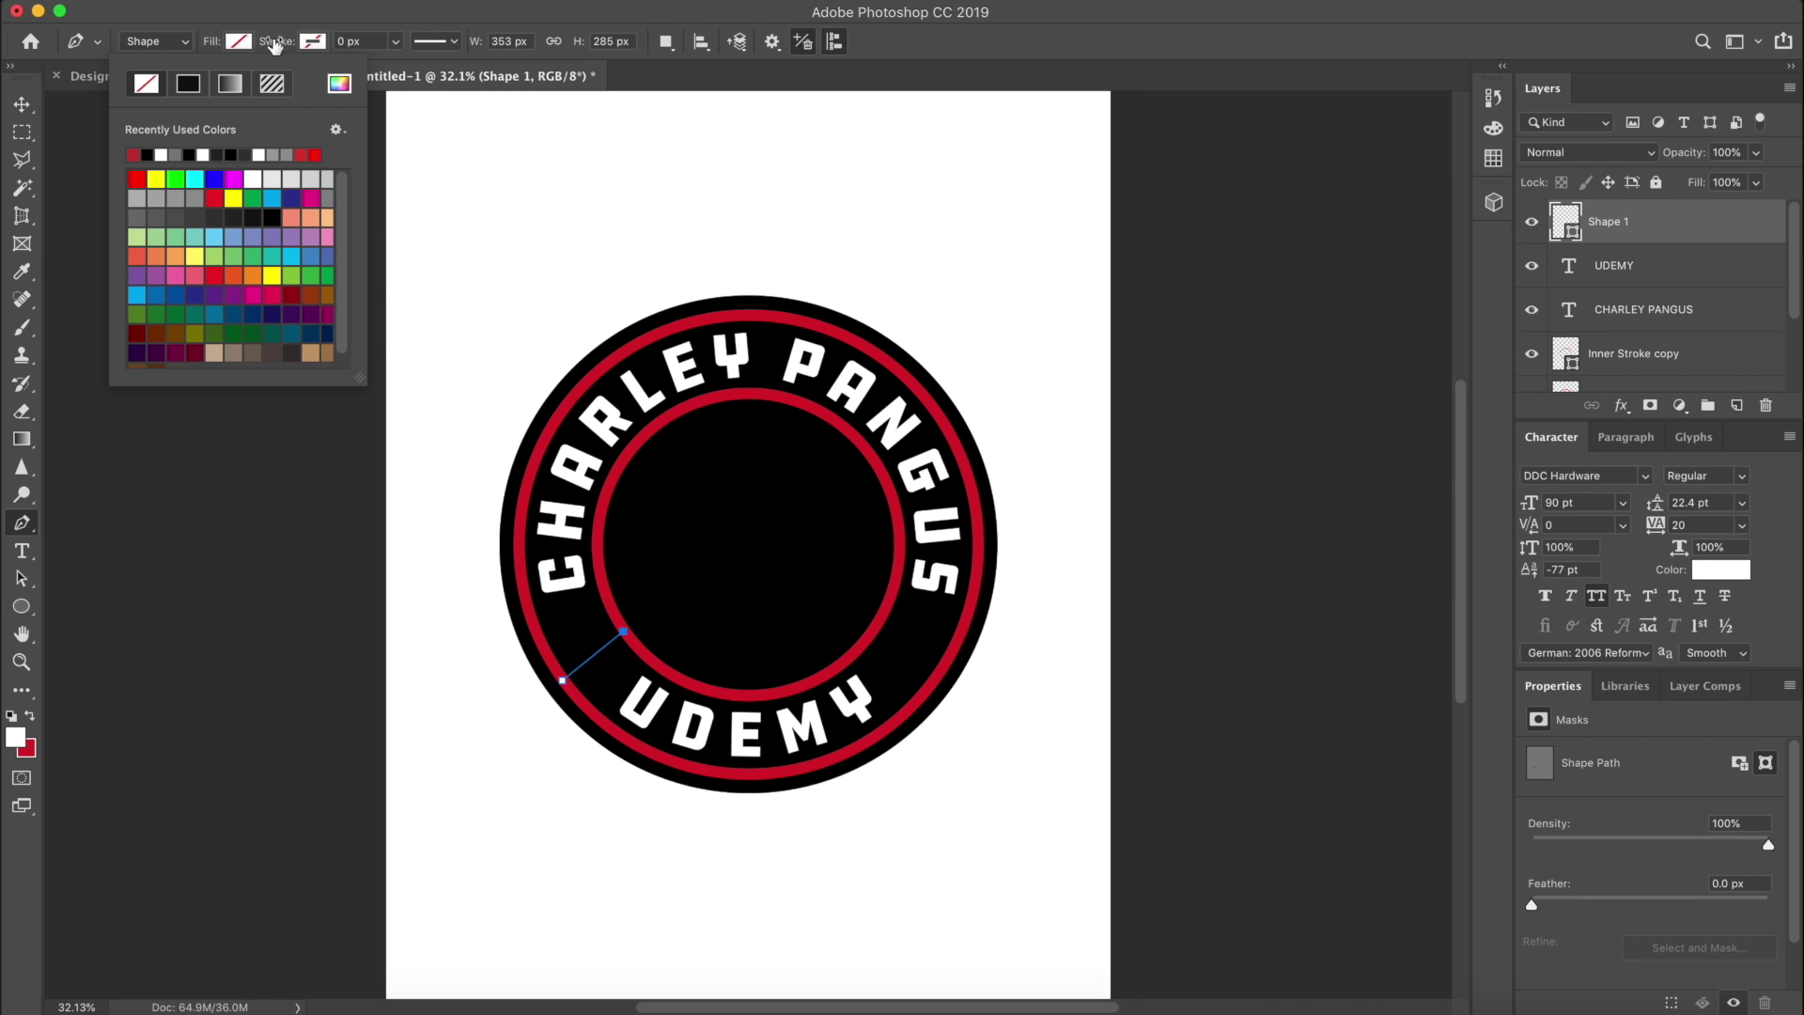
left_click(341, 42)
type("65")
key("Return")
left_click(315, 42)
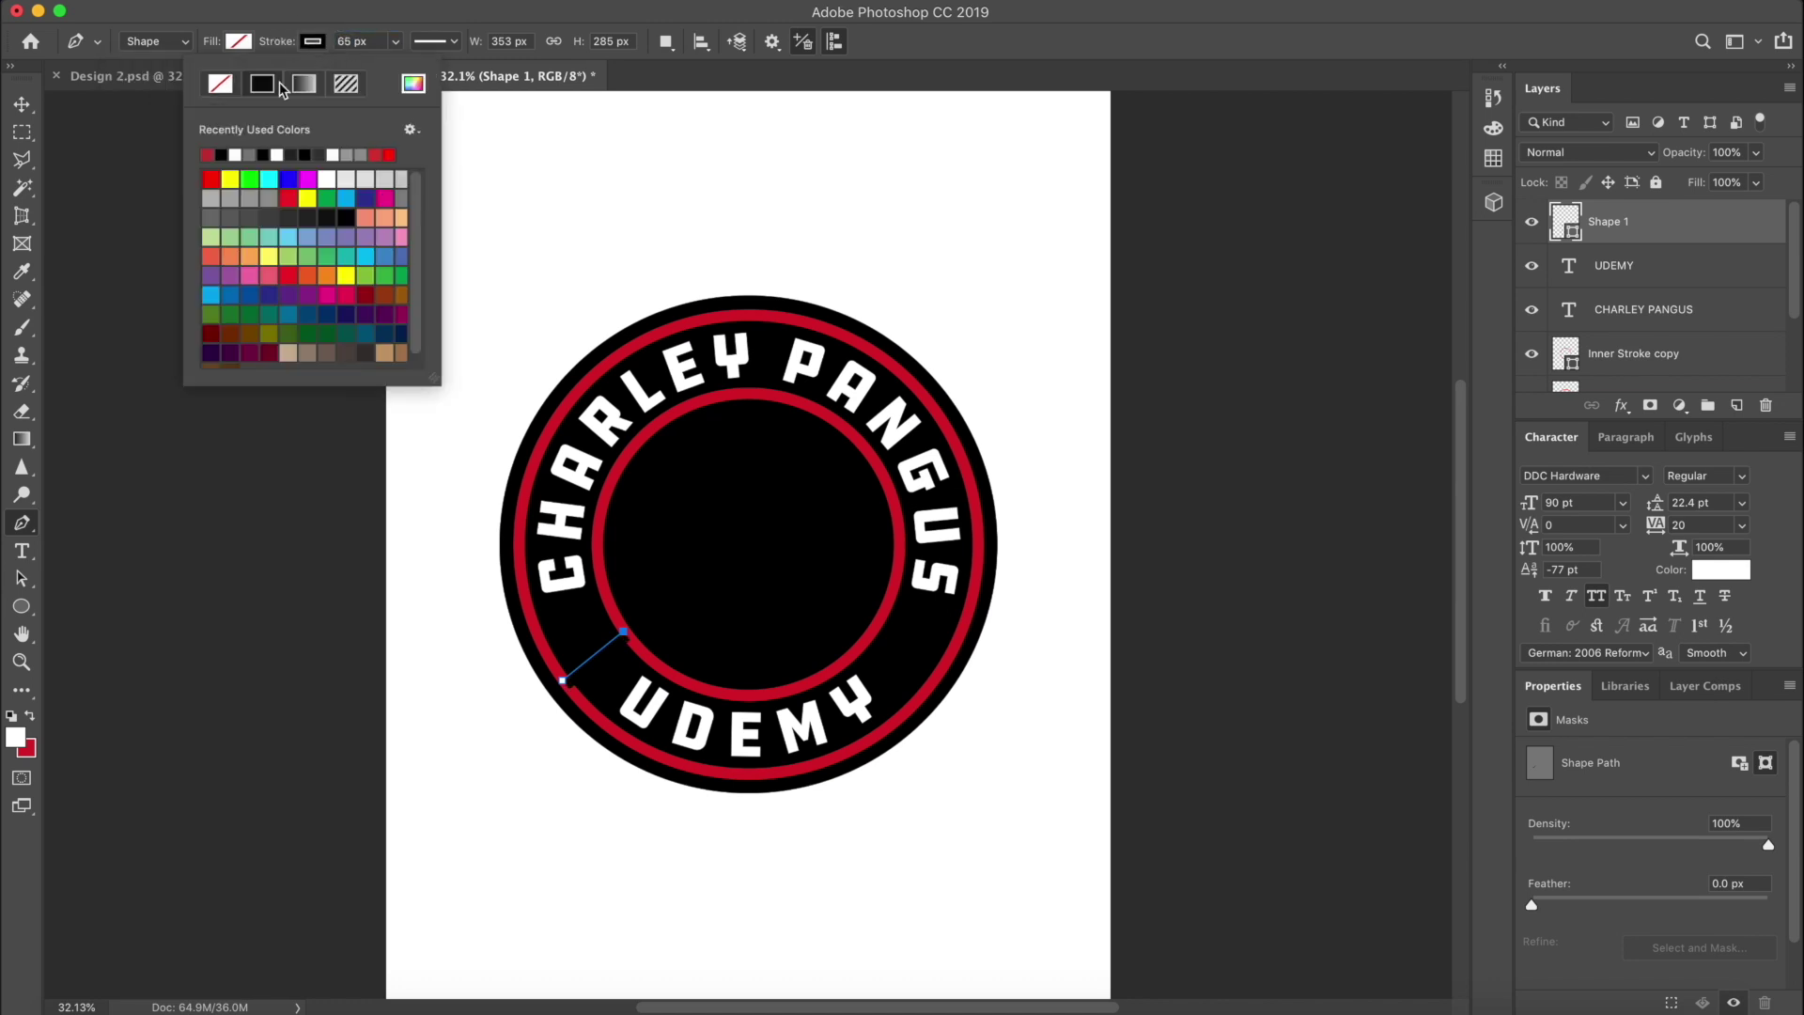
left_click(208, 153)
Position the red line between the rings on the left side of UDEMY
left_click(26, 106)
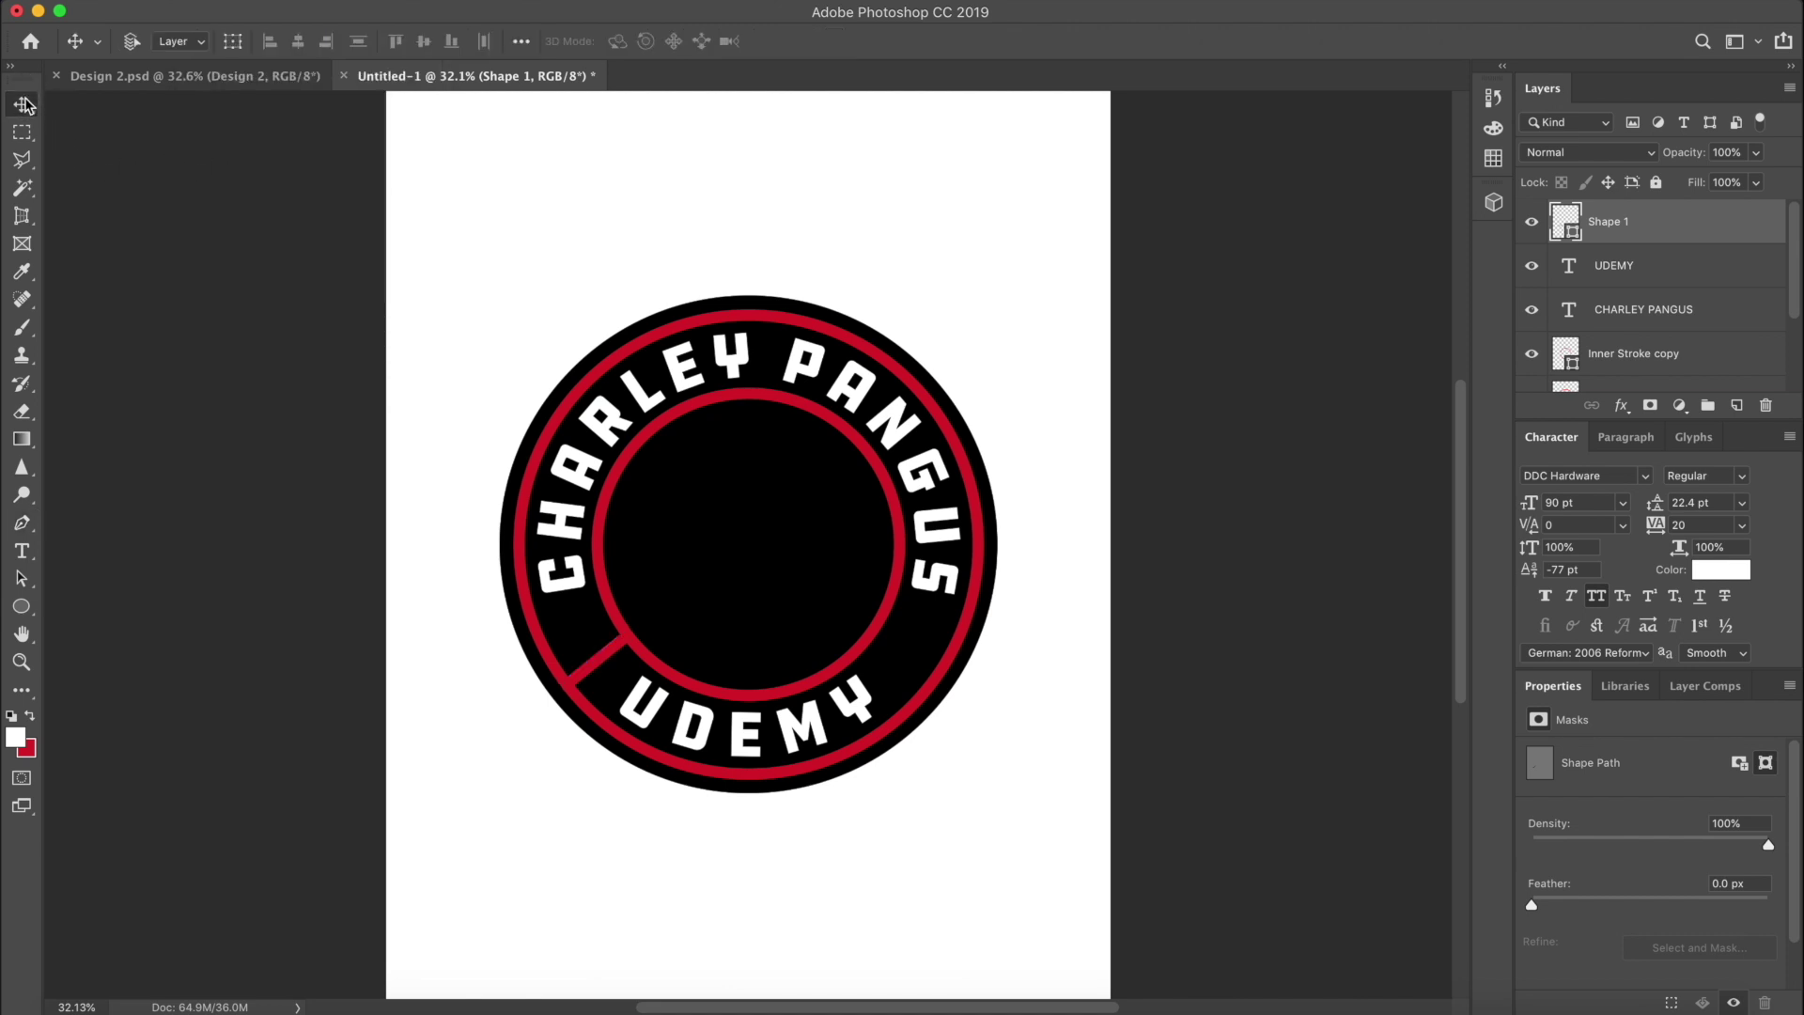
key("shift+Left")
key("shift+Left")
left_click_drag(666, 672, 659, 662)
key("shift+Left")
key("shift+Left")
key("shift+Left")
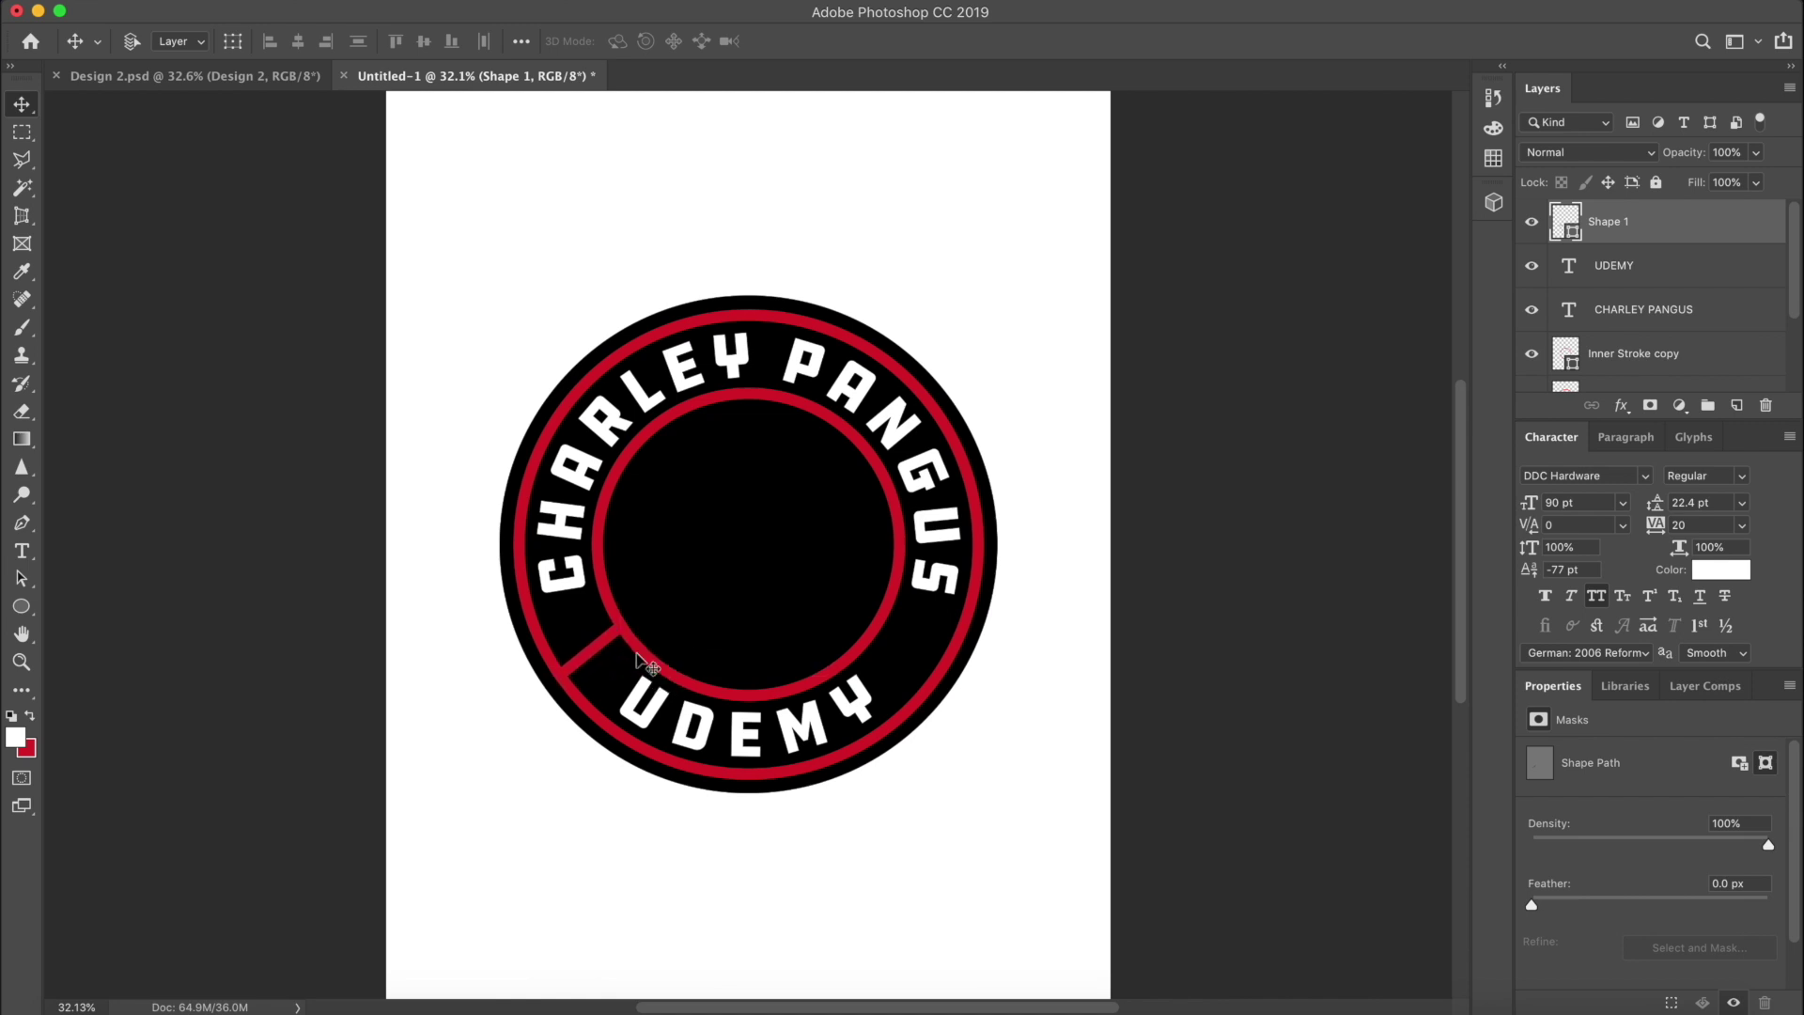
Duplicate the line, flip it horizontally, and place the copy on the badge's right side
key("super+j")
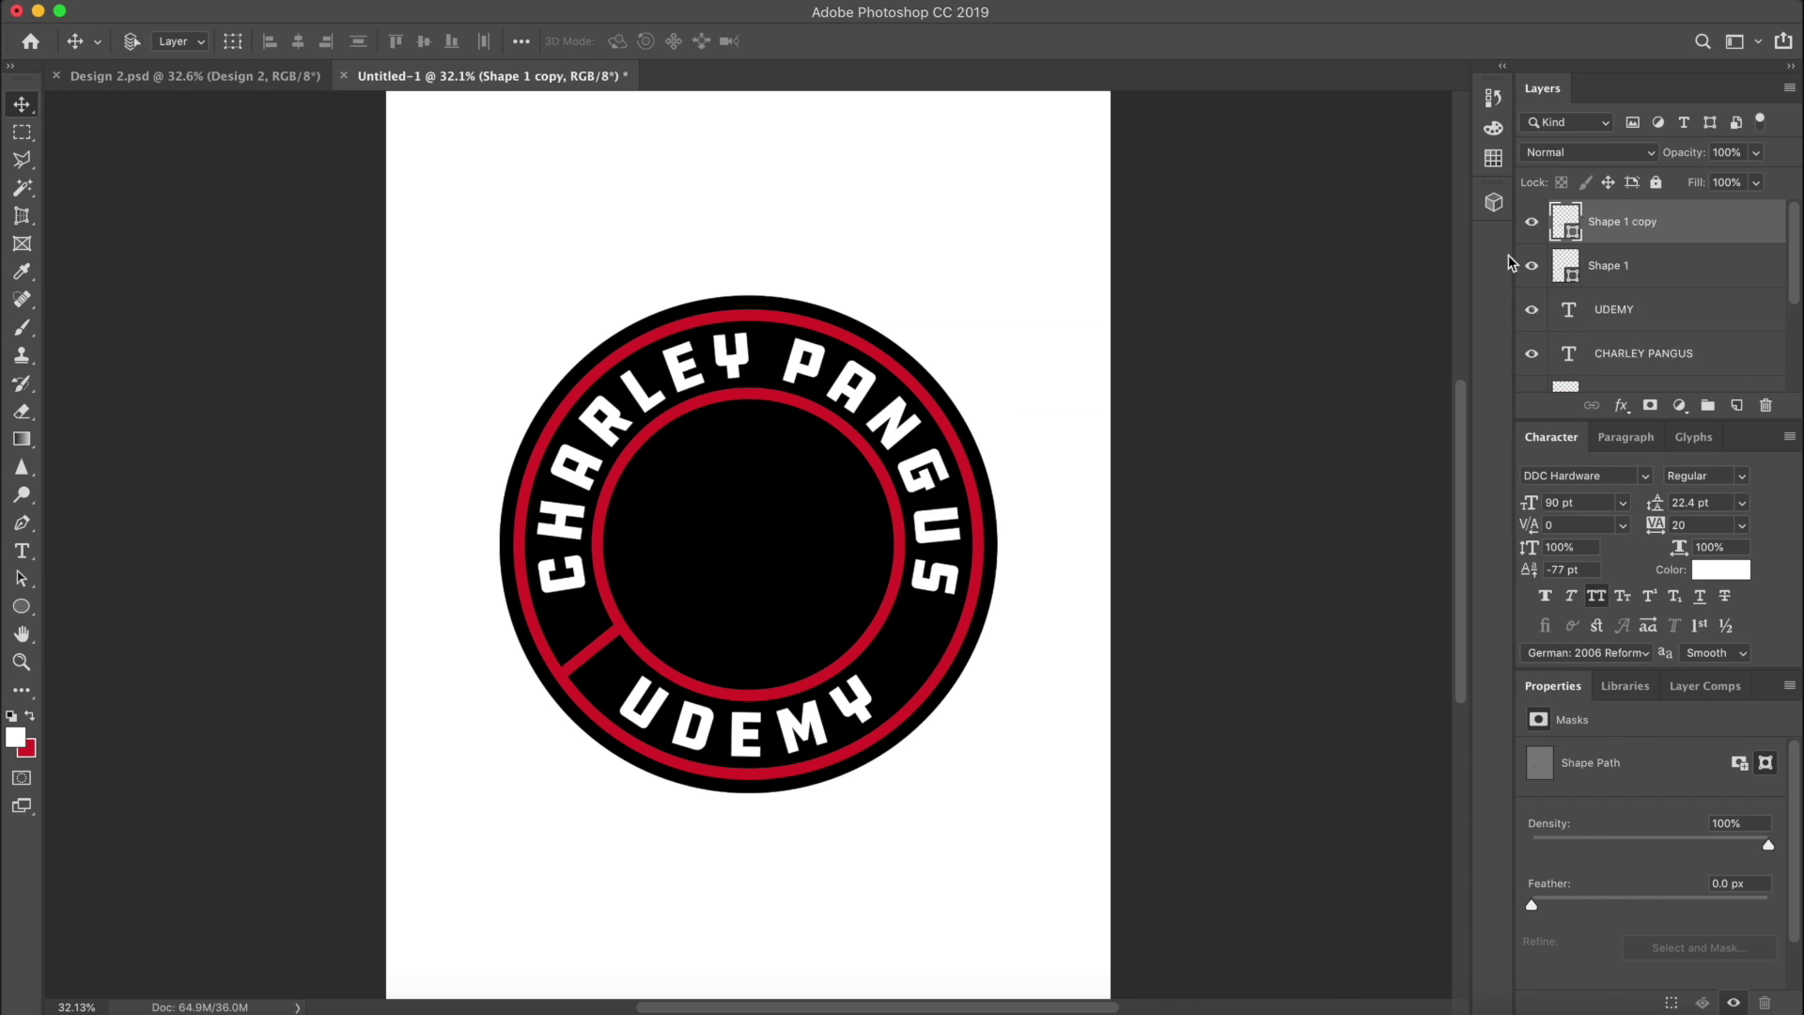
key("super+t")
right_click(602, 658)
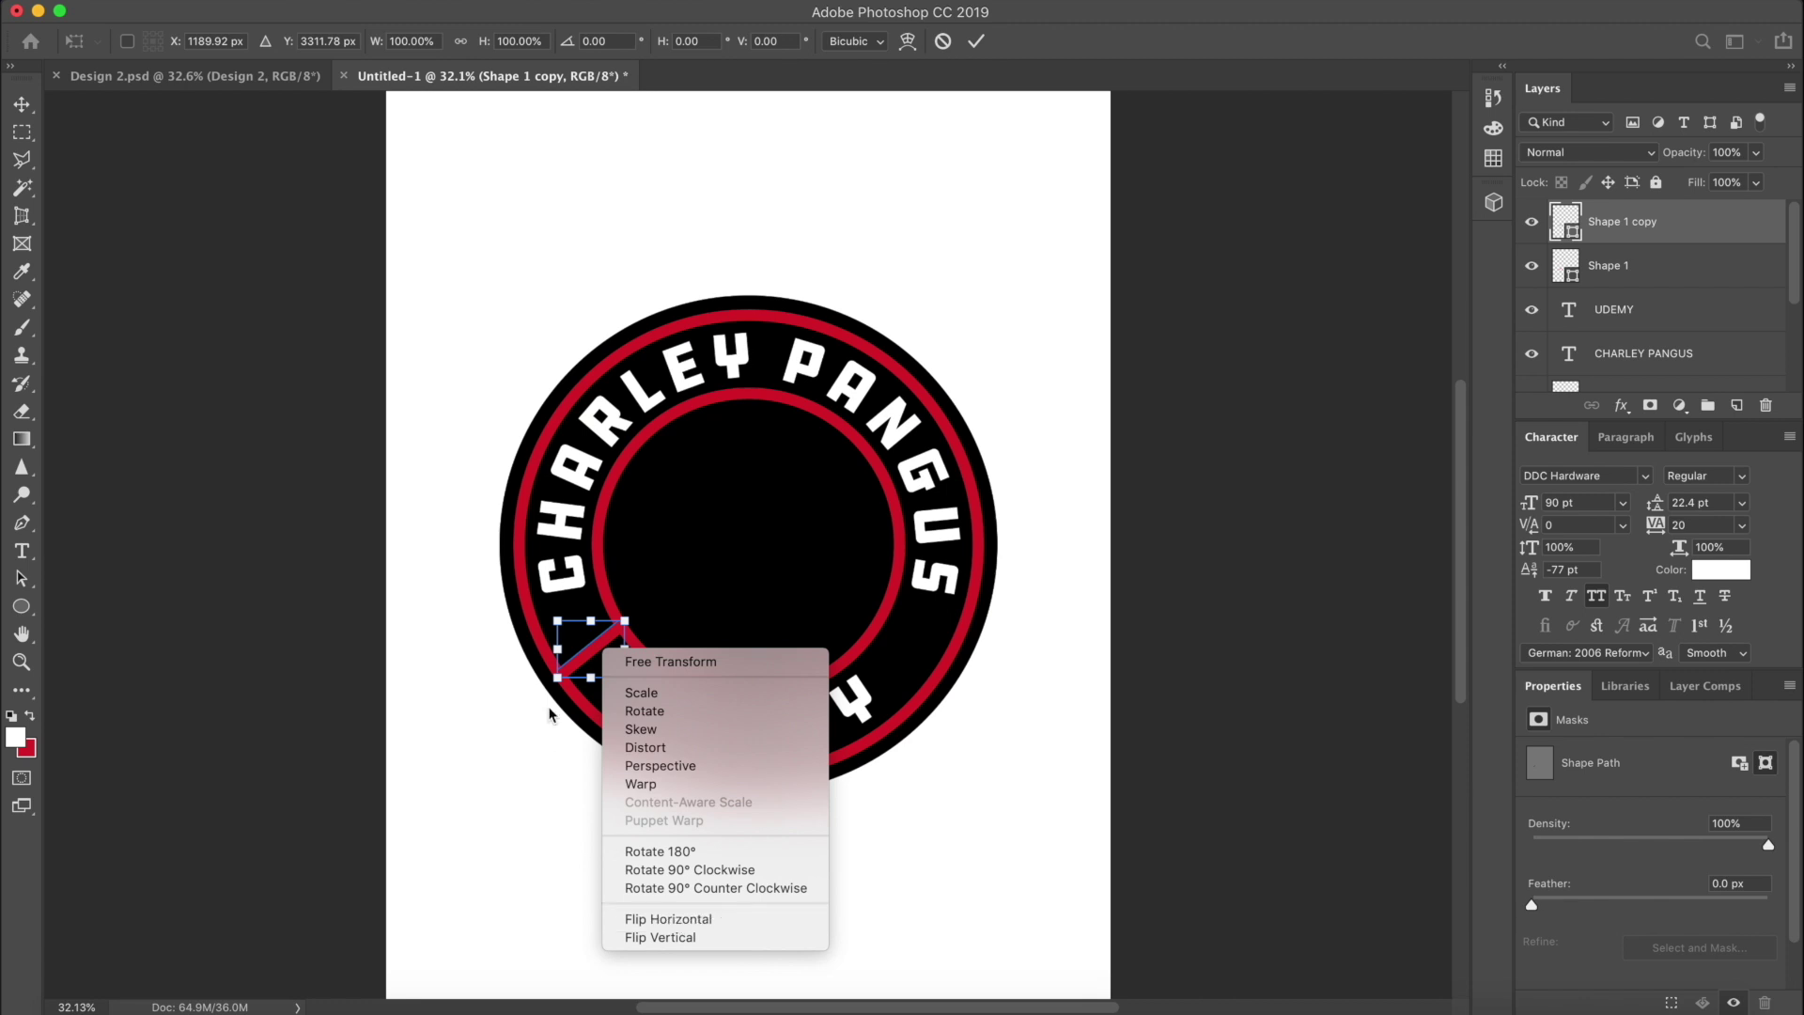
left_click(663, 919)
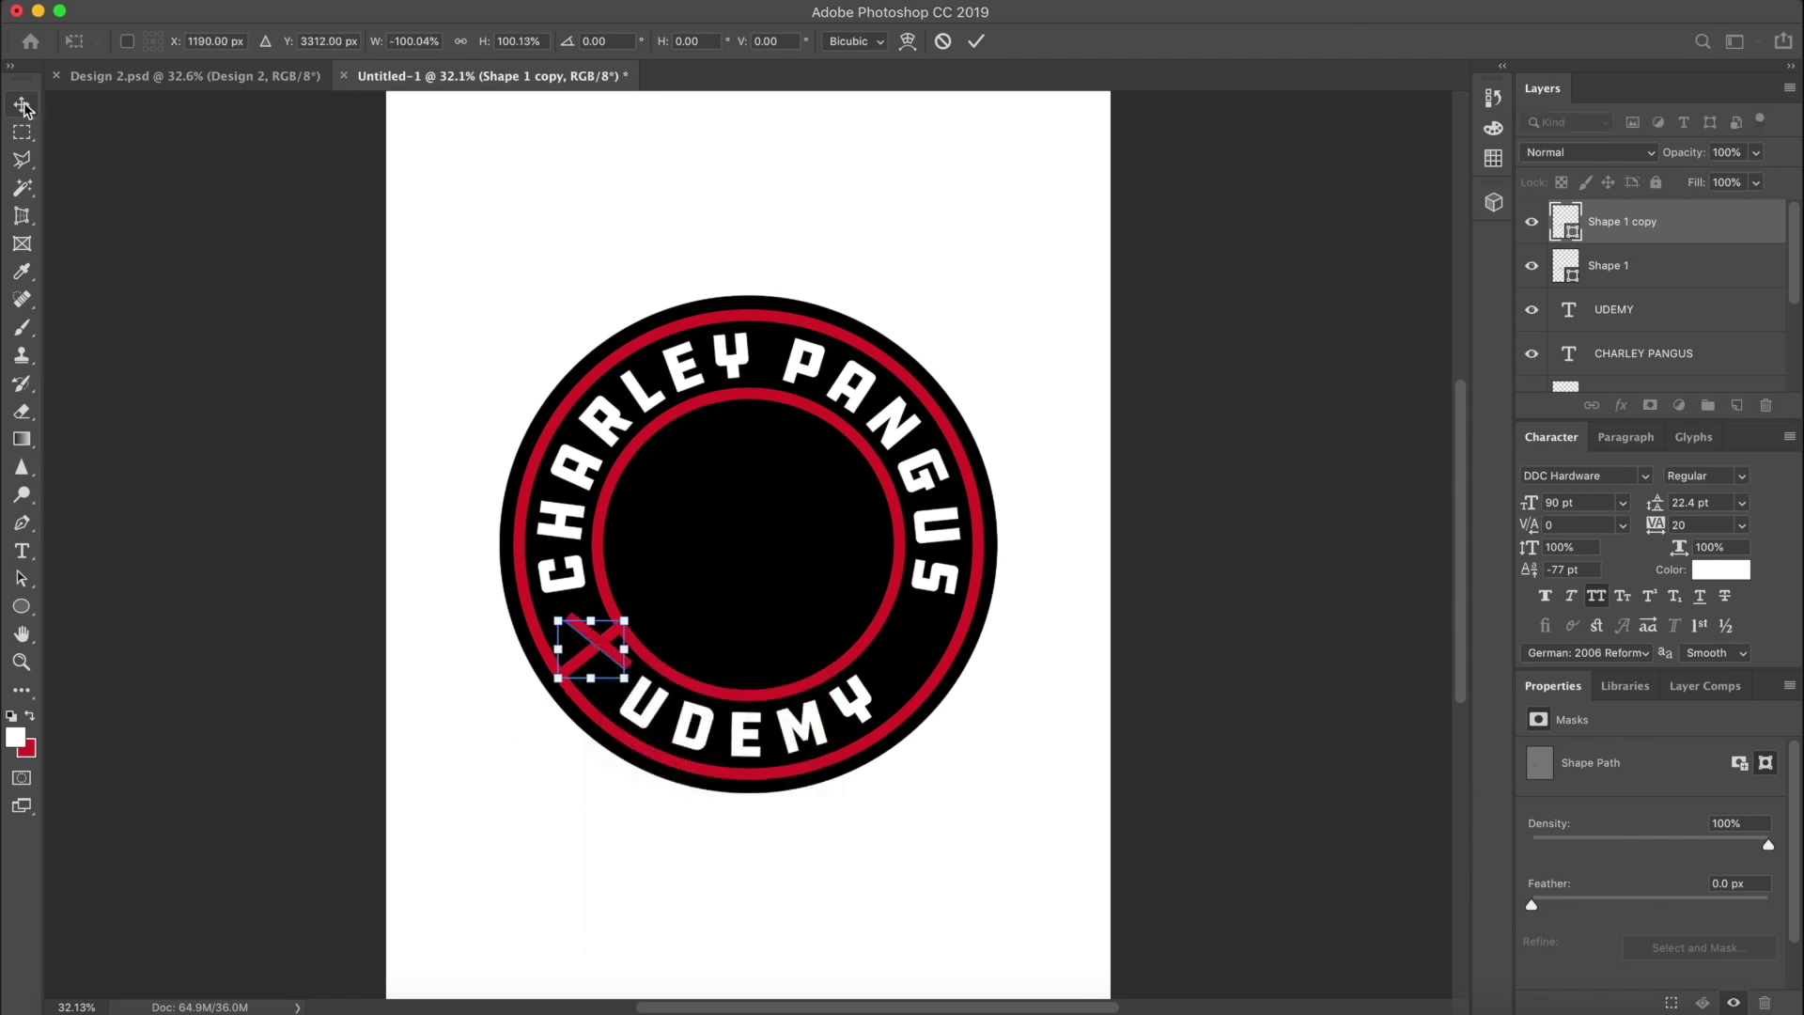
key("Return")
left_click_drag(598, 601, 904, 566)
Group the two red line layers together as Lines
left_click(1710, 270, "shift")
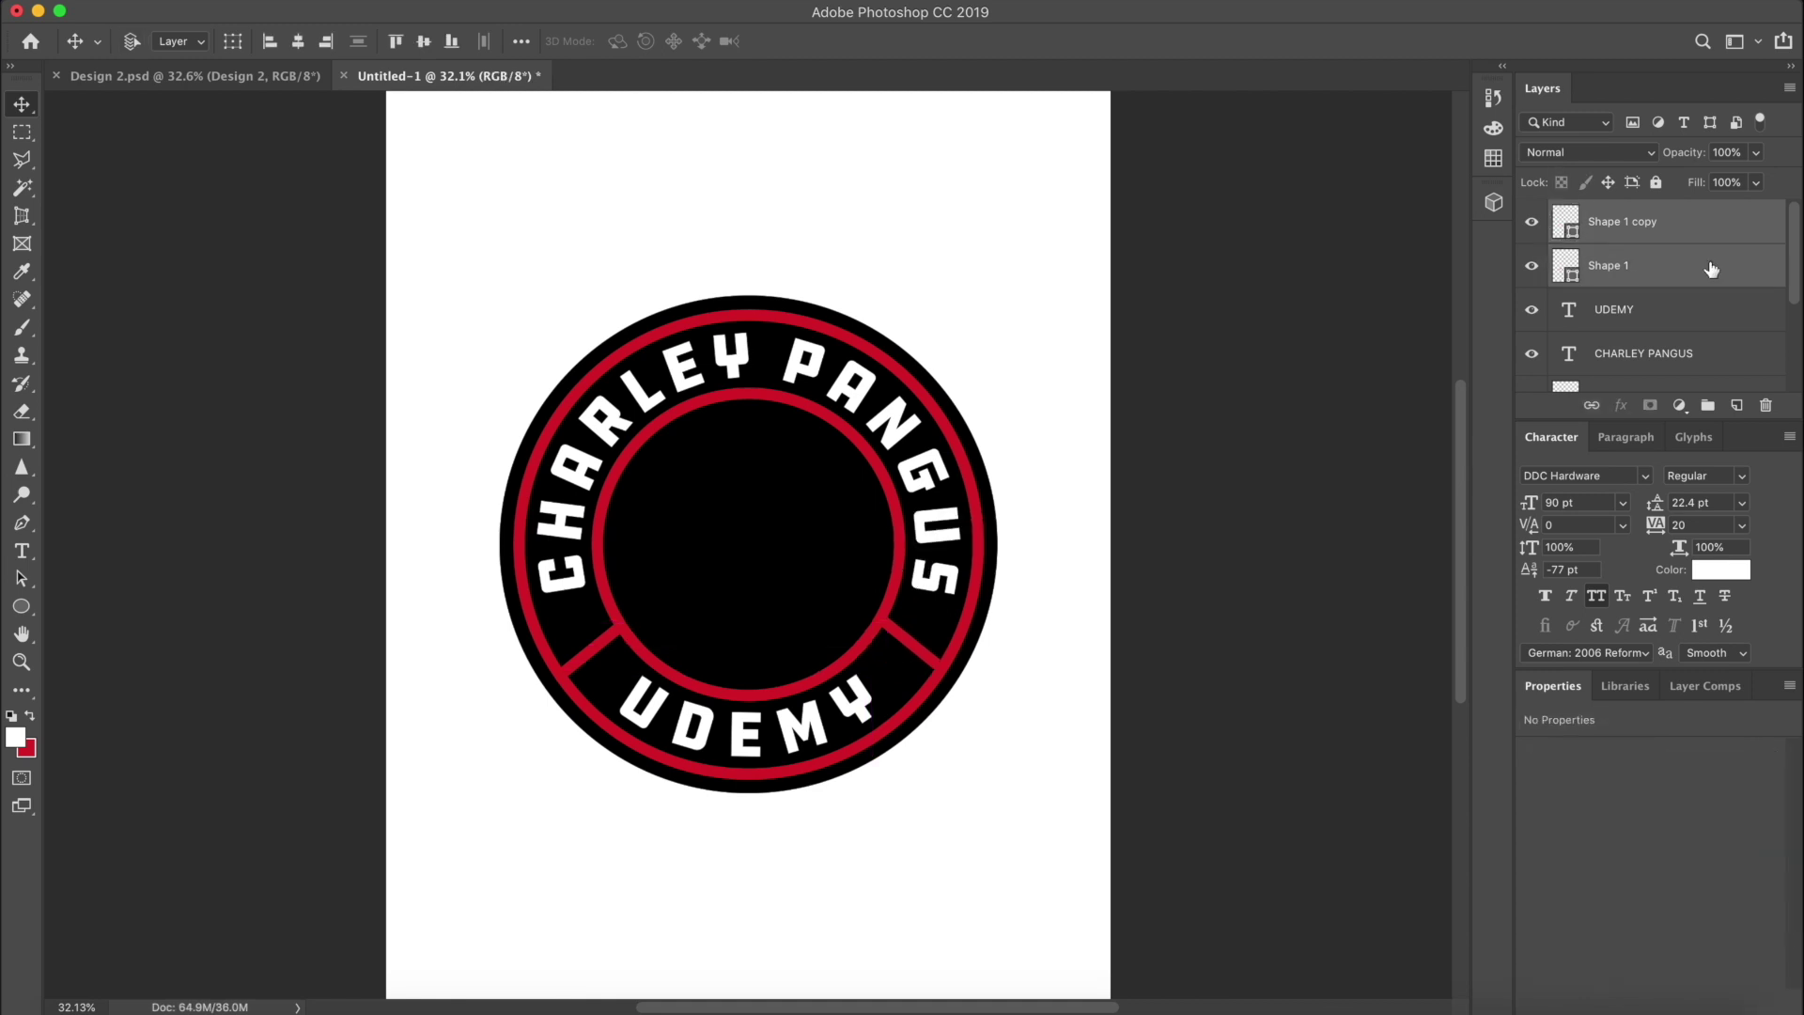
key("super+g")
key("super+a")
left_click(317, 44)
key("super+d")
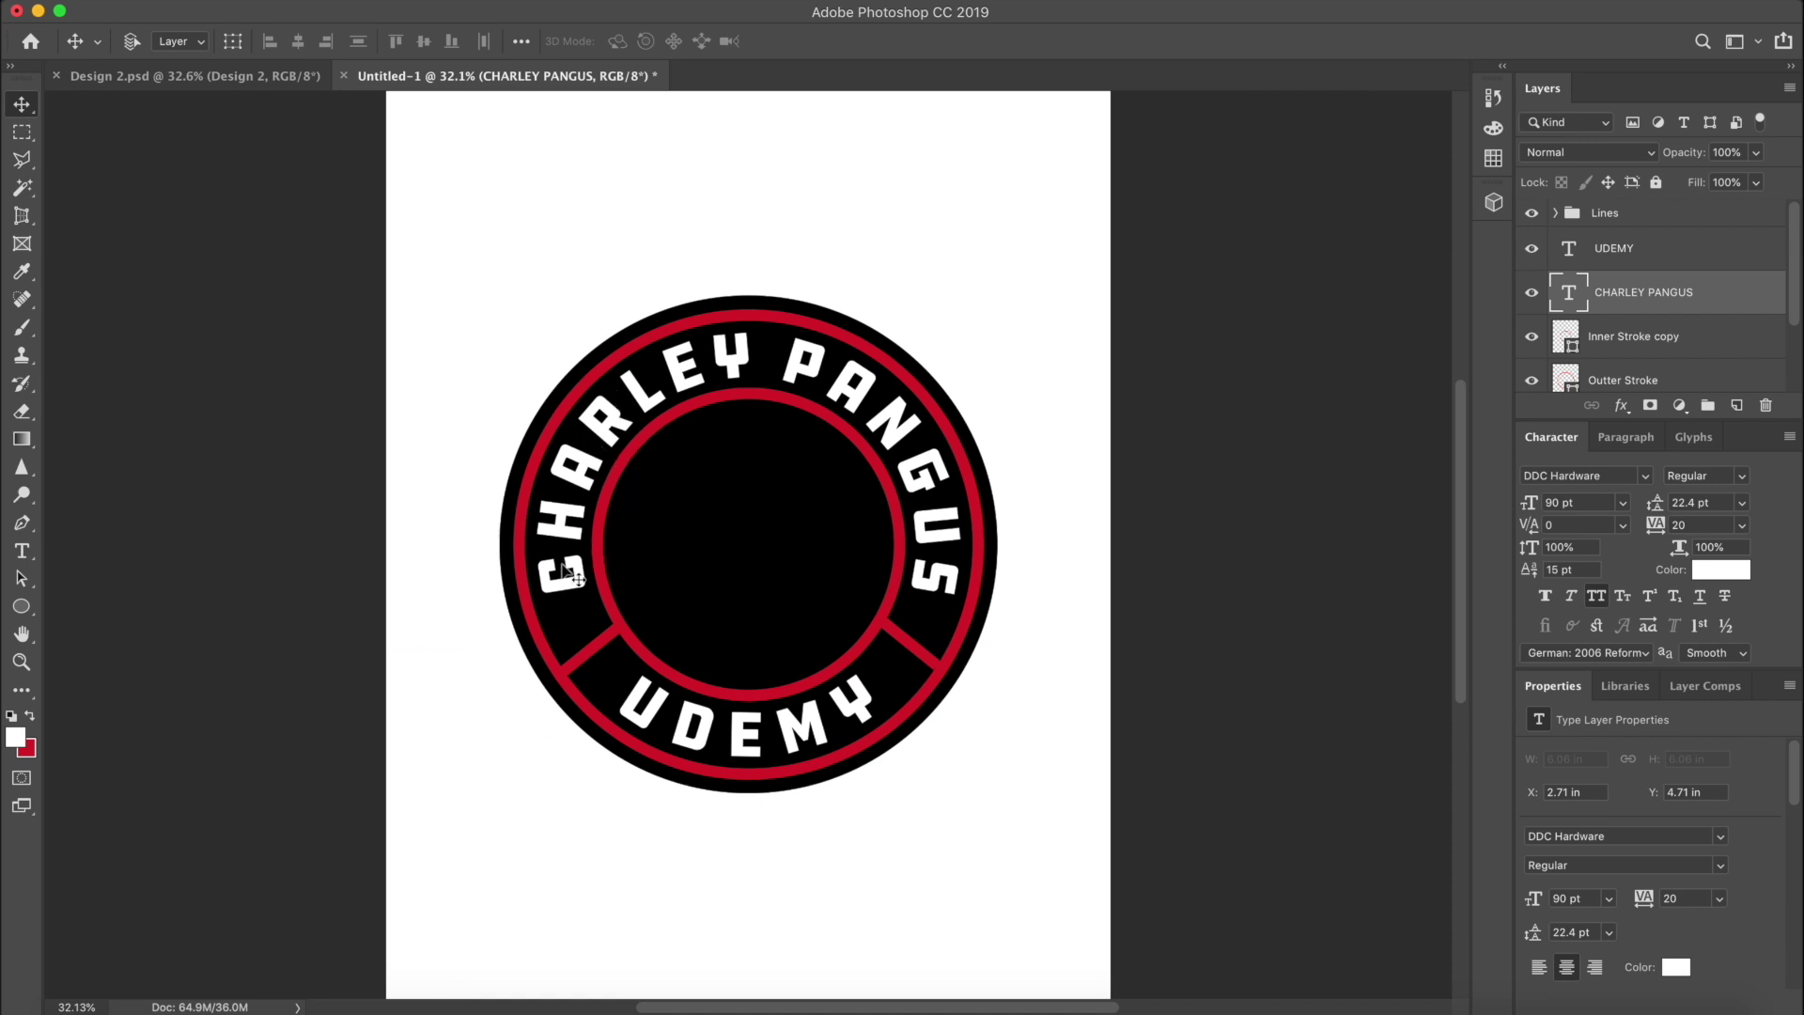
Increase the CHARLEY PANGUS tracking to 80
key("t")
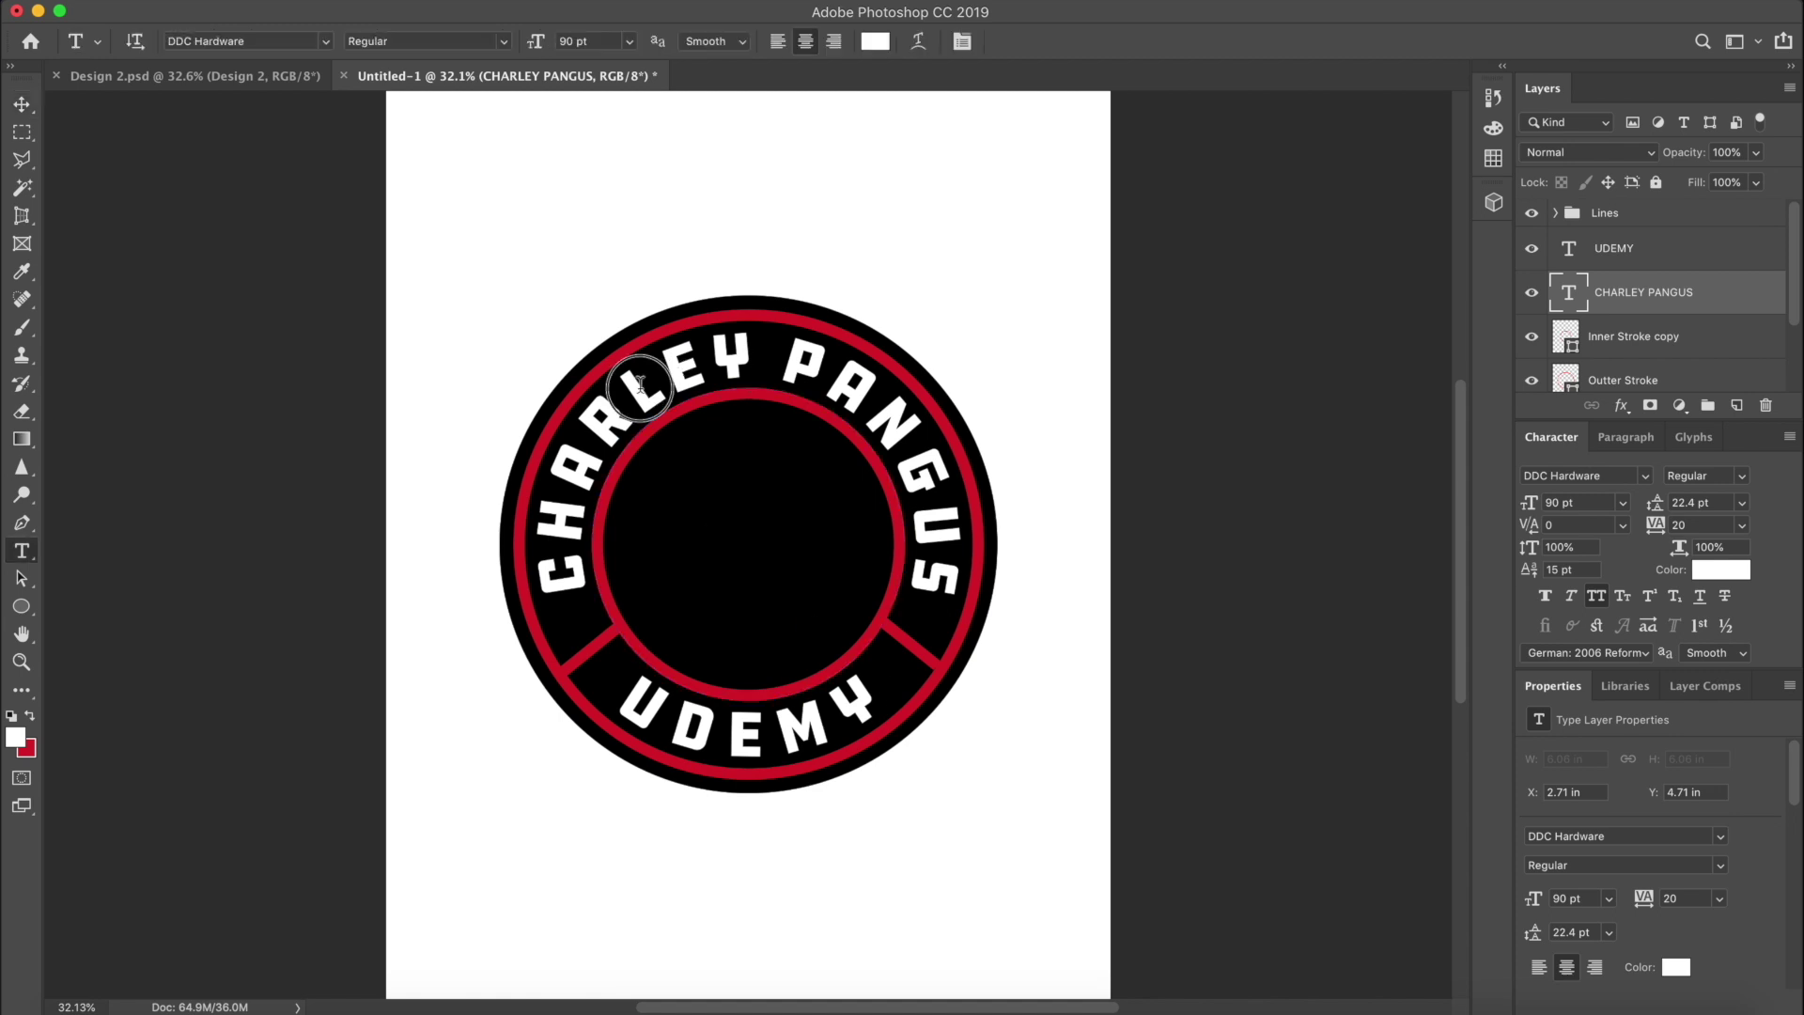
triple_click(640, 383)
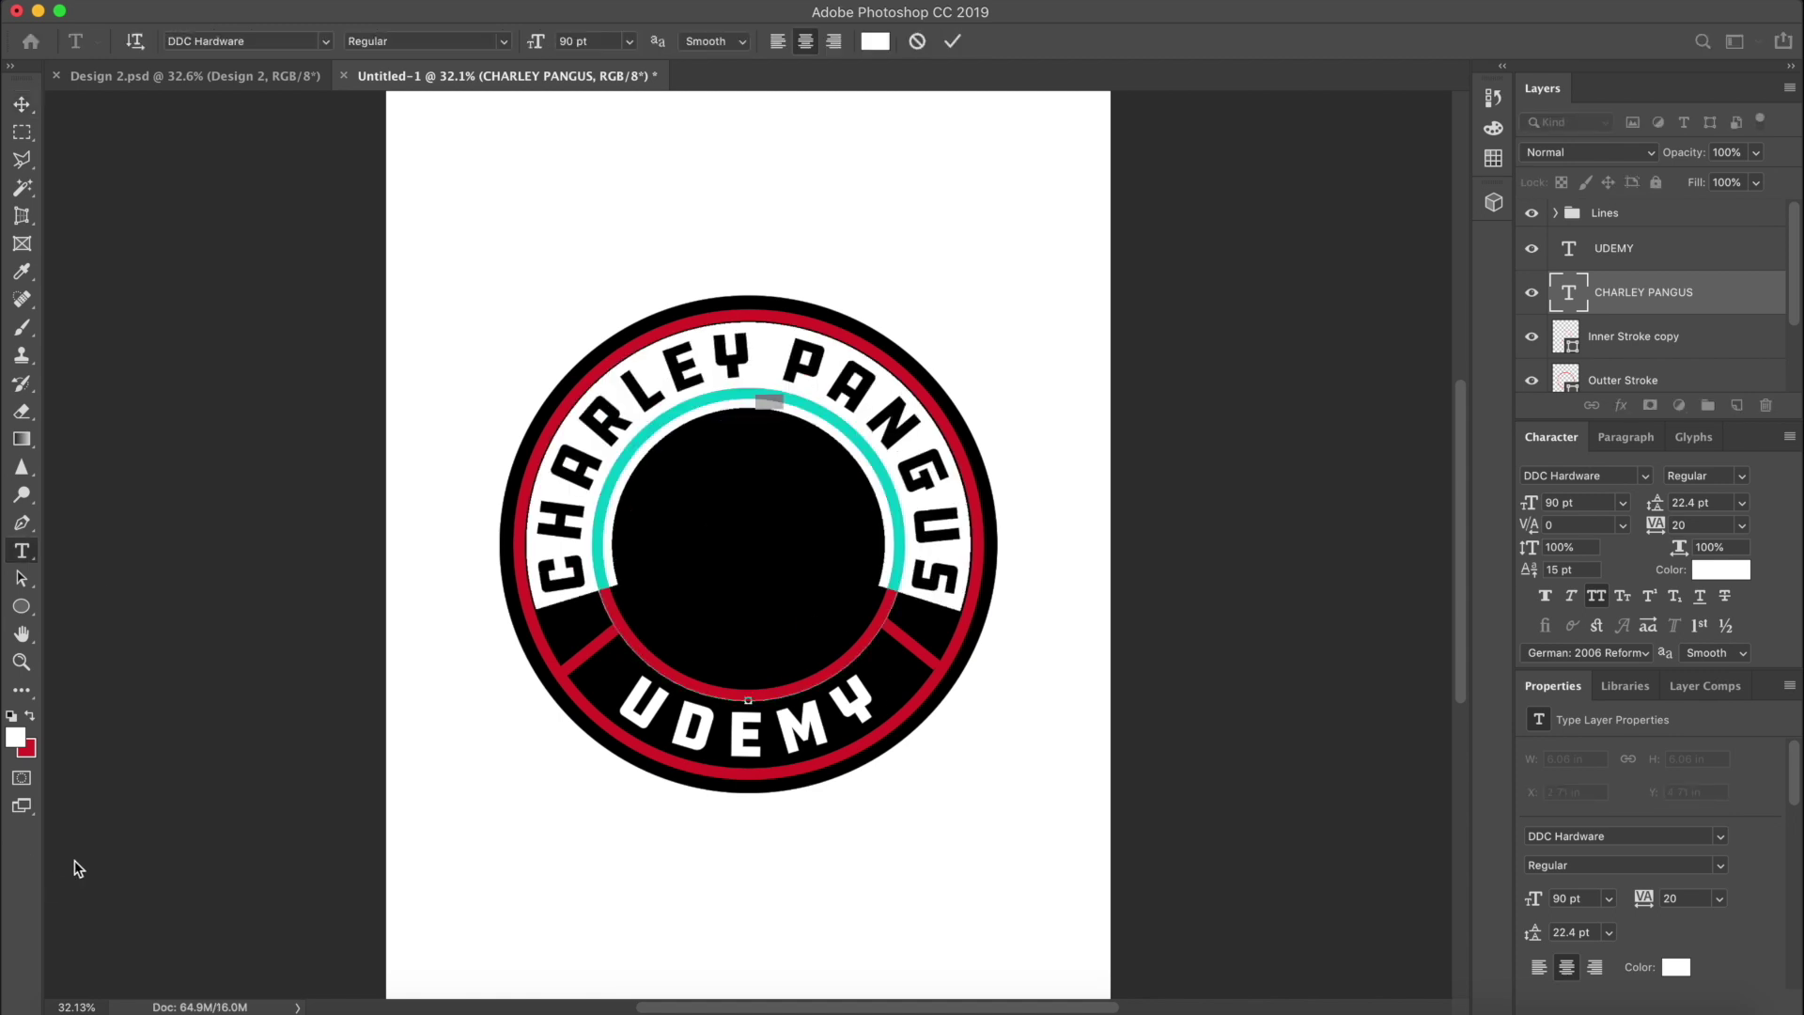
key("alt+Right")
key("alt+Right")
key("alt+Right")
left_click(709, 358)
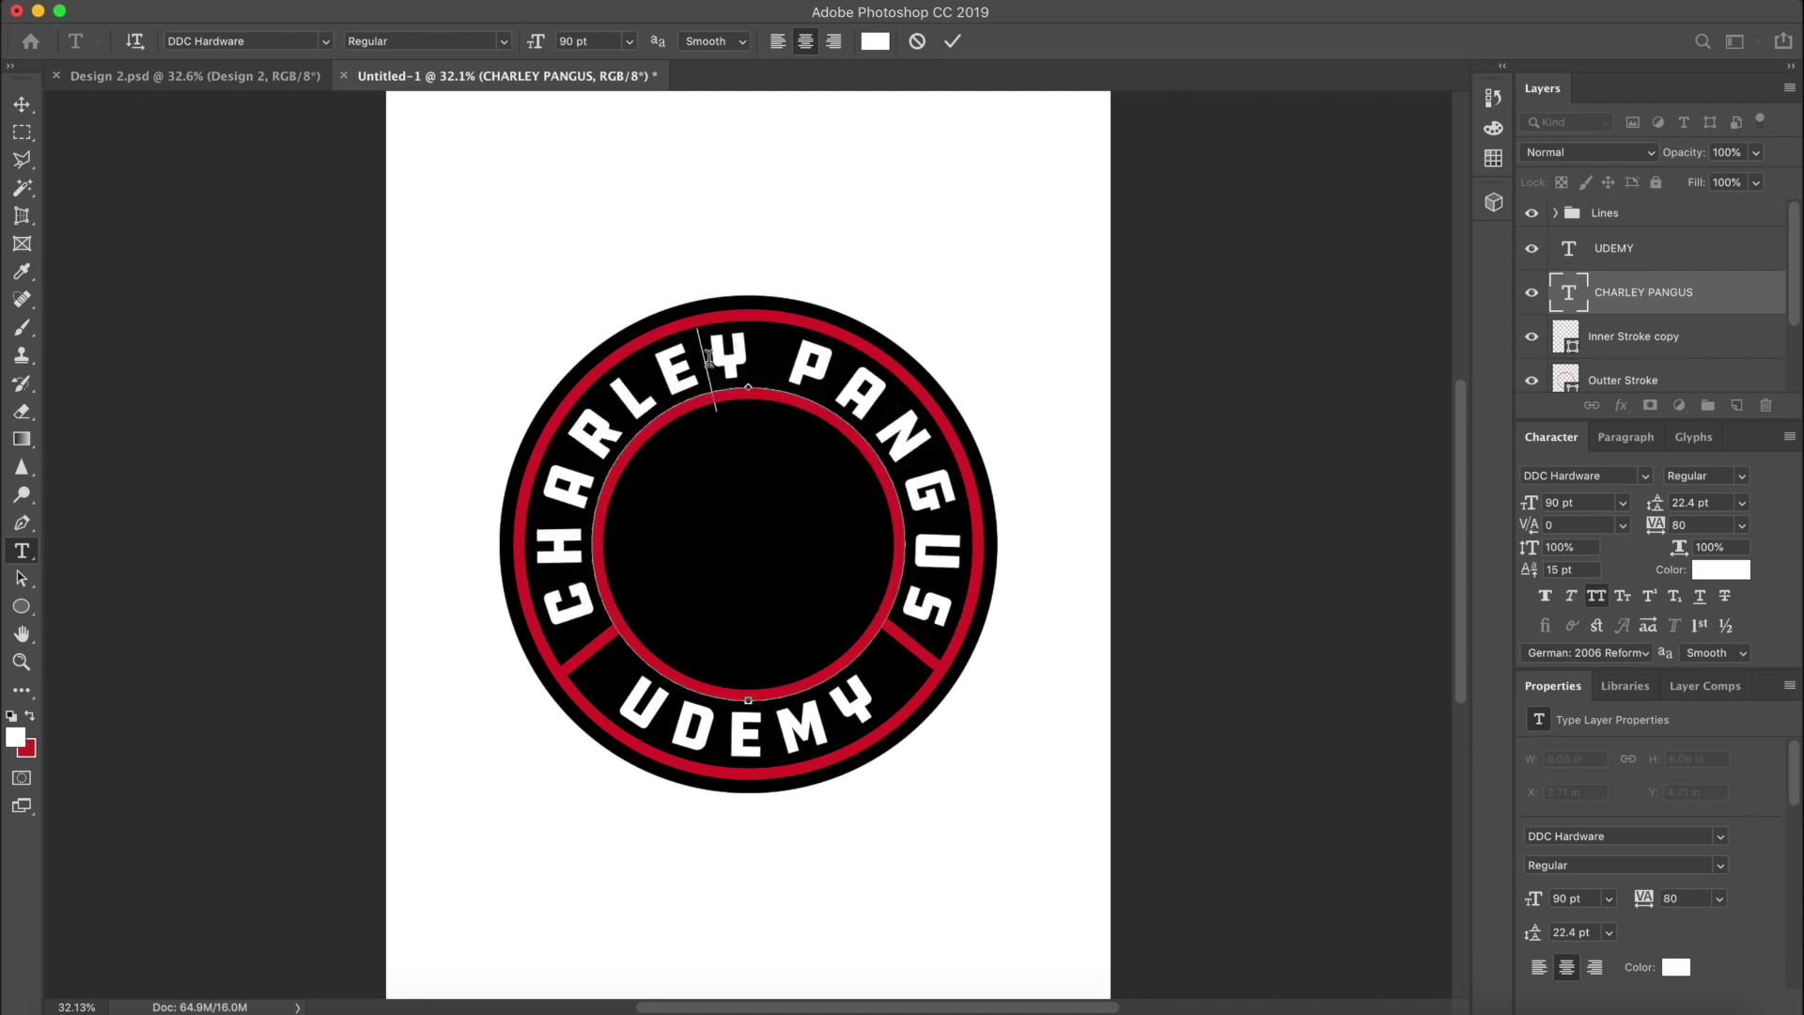
Widen the UDEMY tracking to 220 and commit the text
double_click(694, 722)
key("alt+Right")
key("alt+Right")
key("alt+Right")
key("alt+Right")
key("alt+Right")
key("alt+Right")
key("alt+Right")
key("alt+Right")
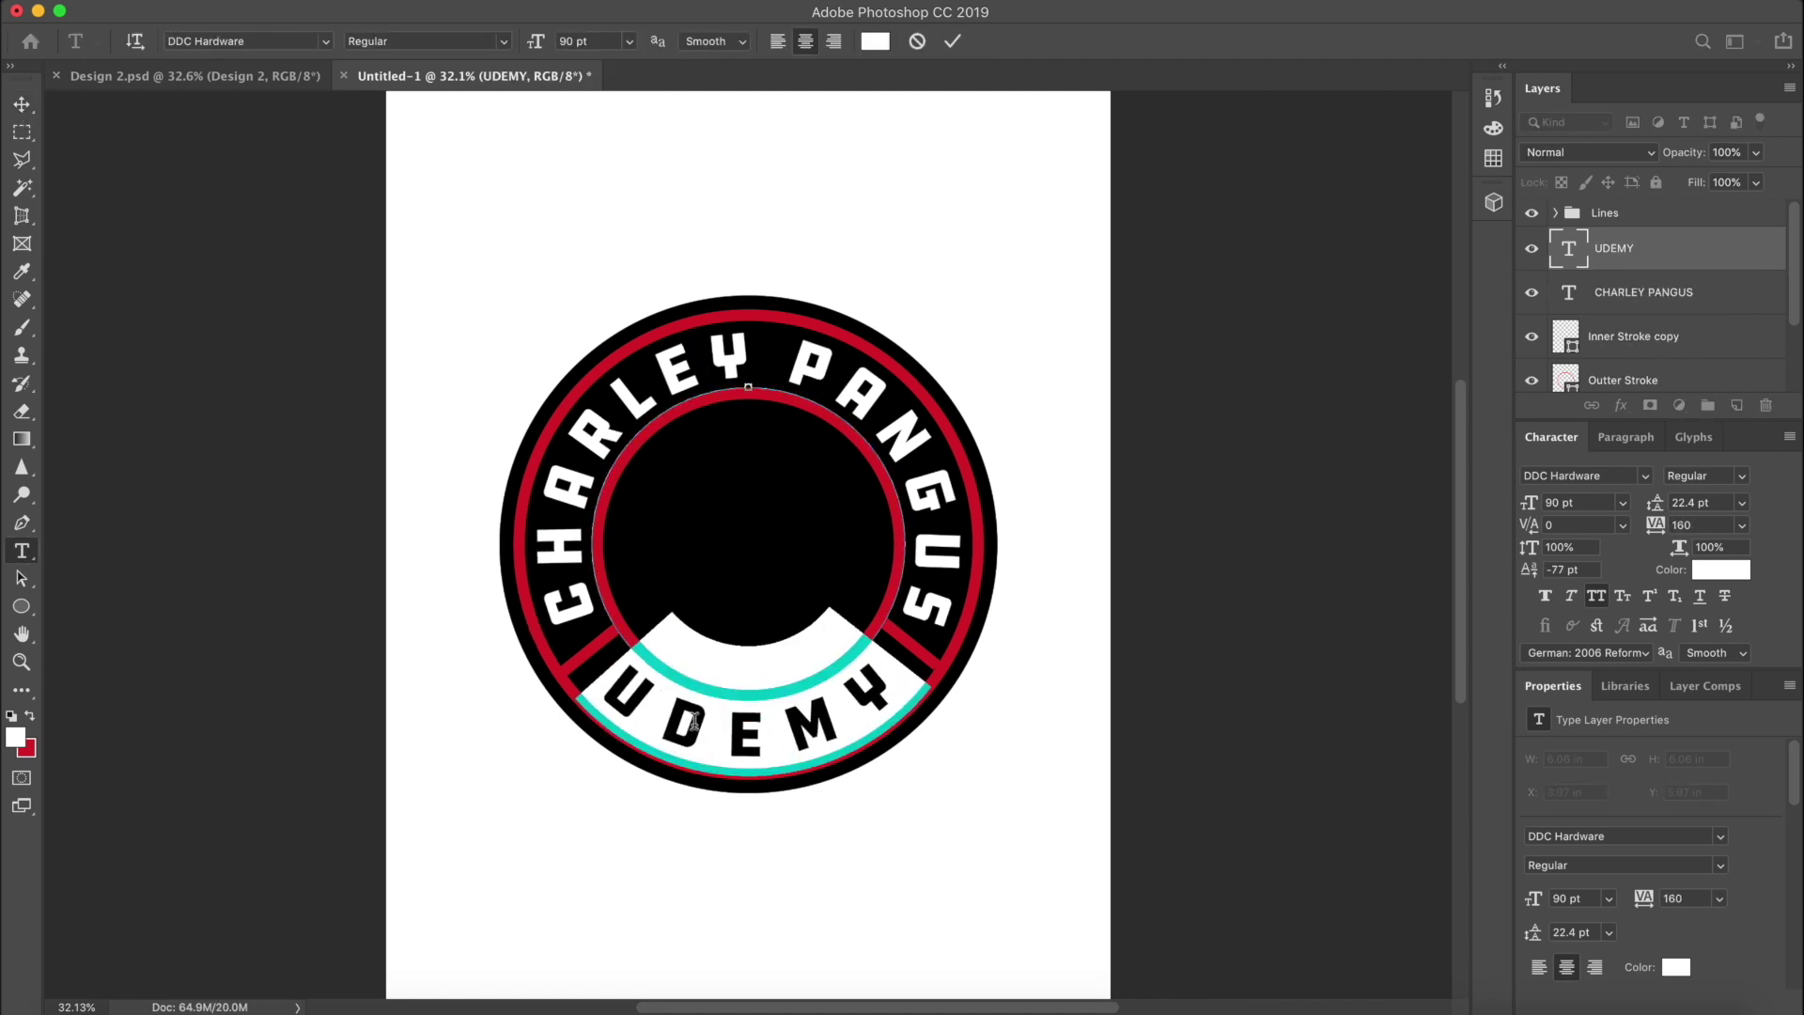
left_click(24, 102)
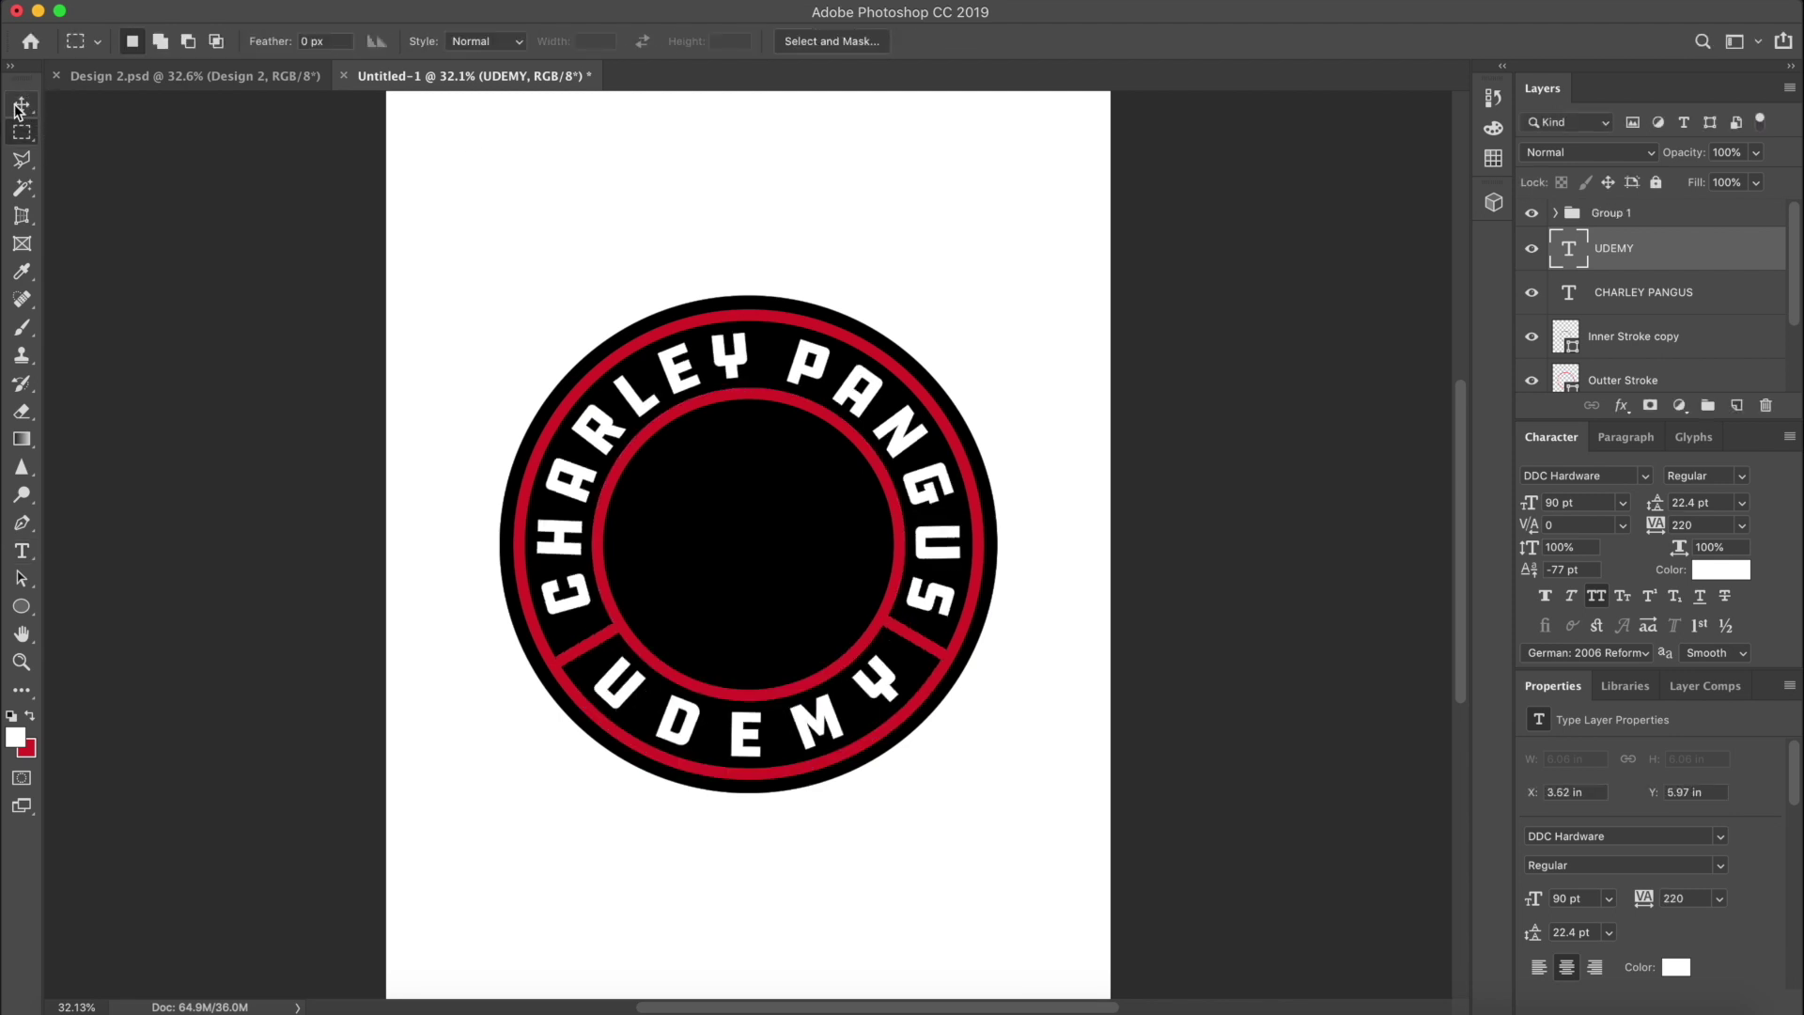
left_click(18, 106)
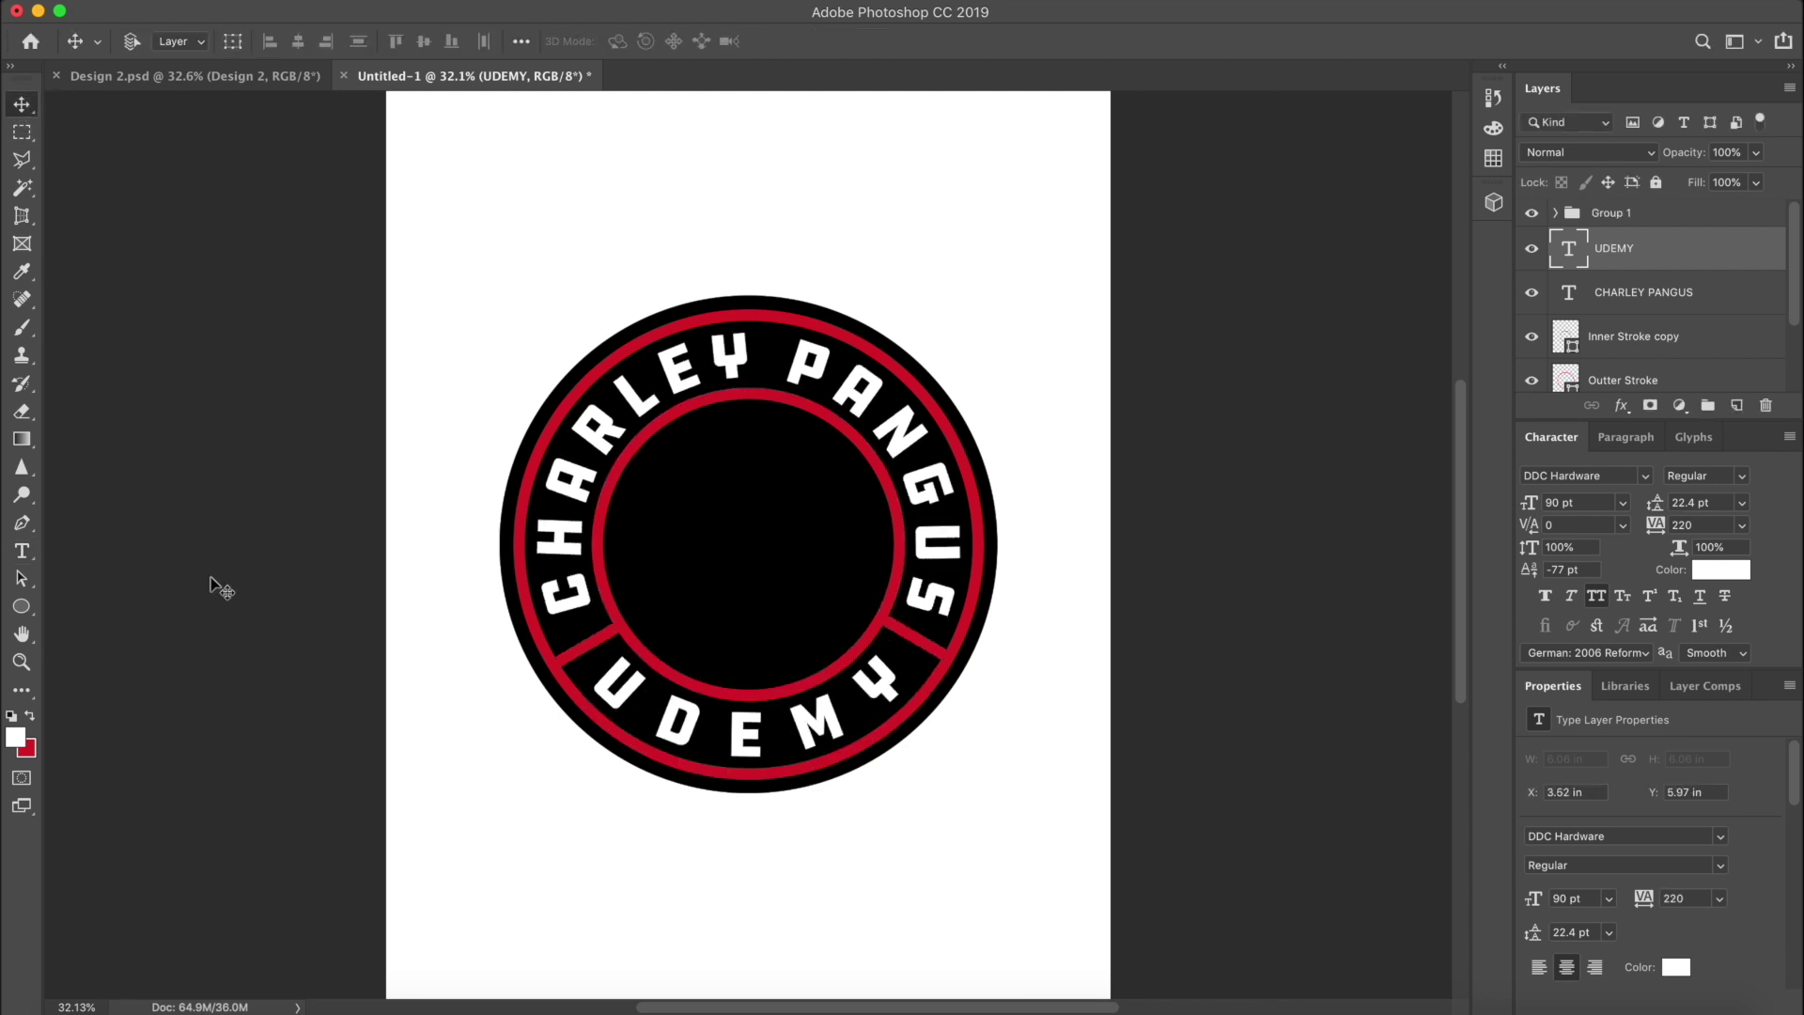
Draw a 1632 px circle, centre it inside the inner red ring, and fill it magenta
left_click(22, 606)
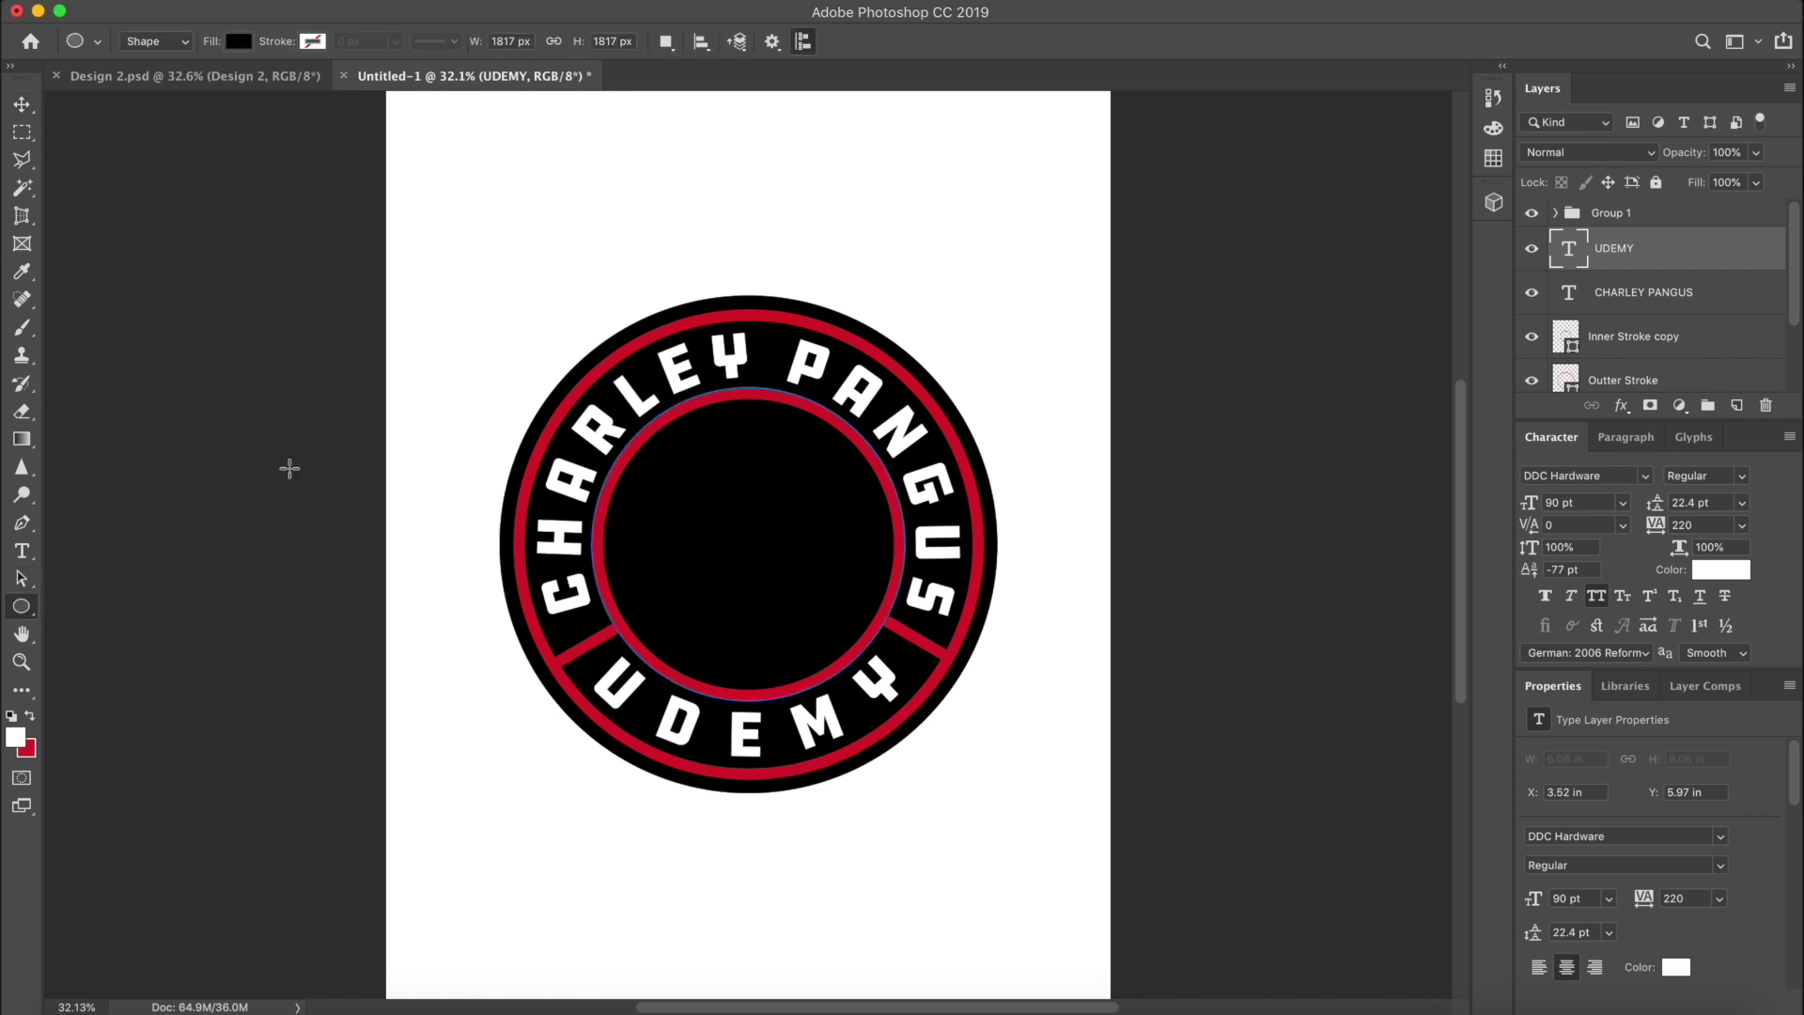
left_click_drag(473, 215, 792, 496)
left_click(22, 105)
left_click_drag(543, 132, 679, 320)
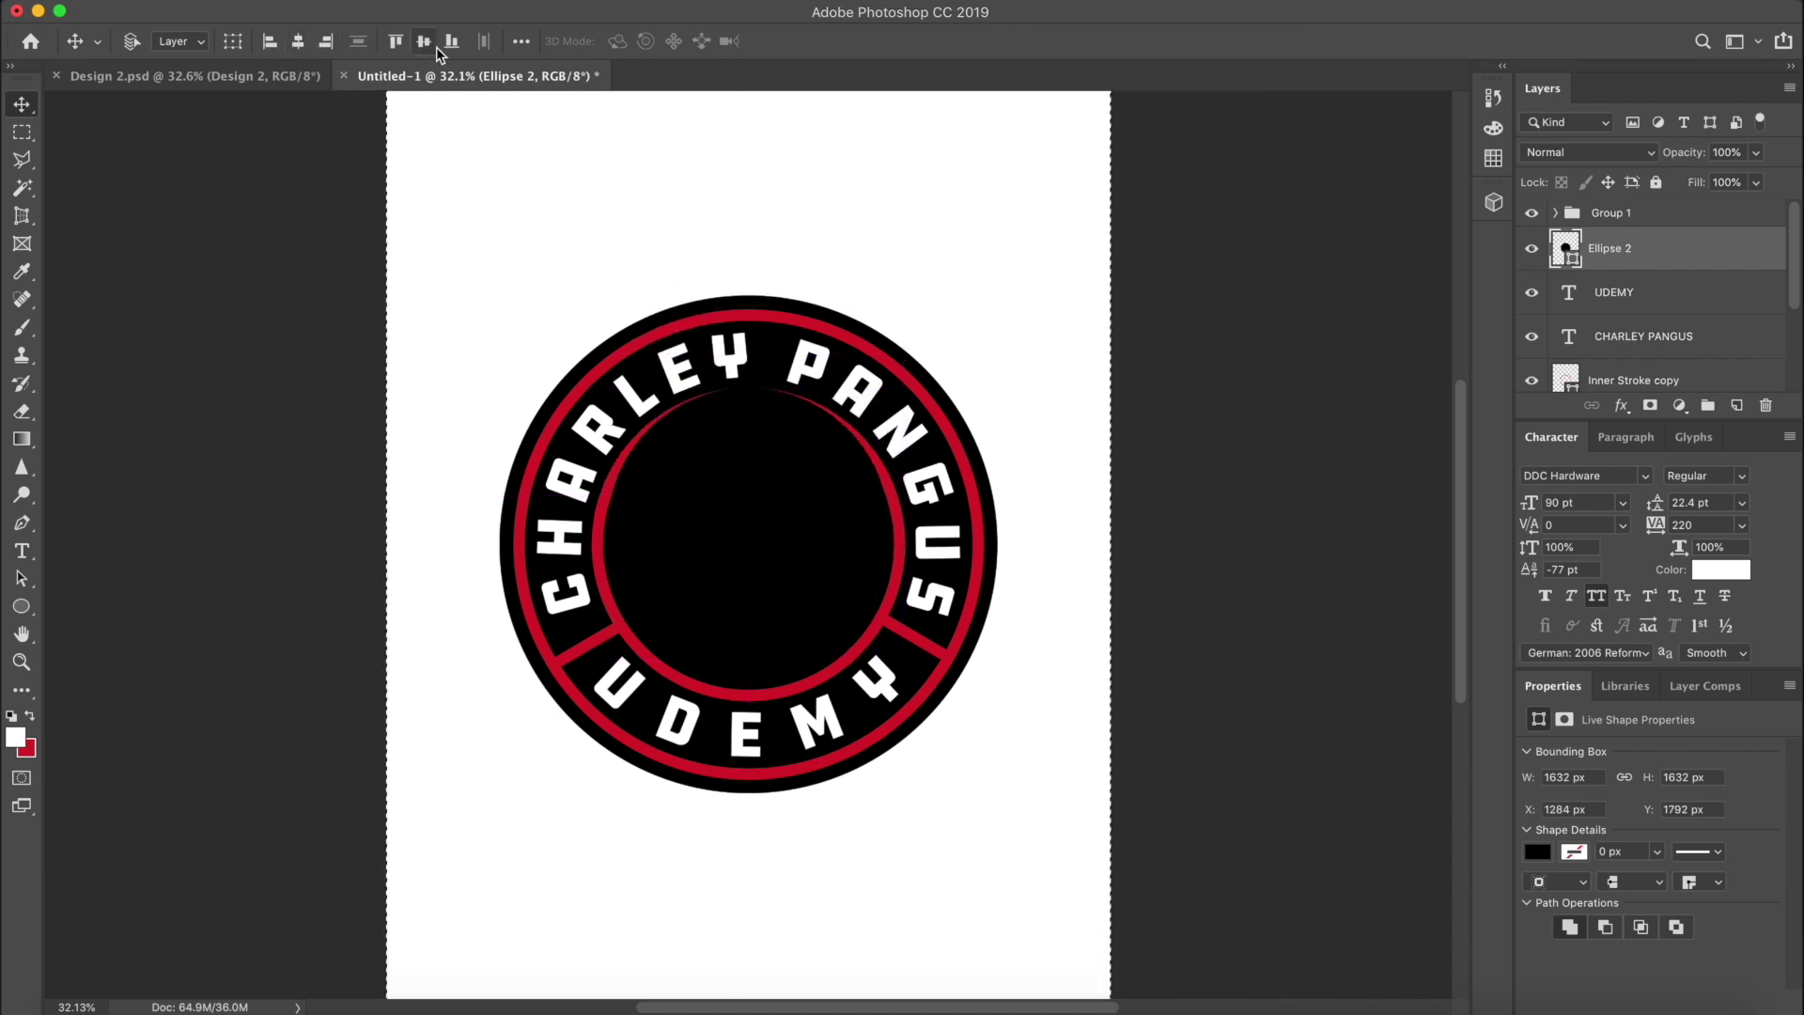
left_click(21, 606)
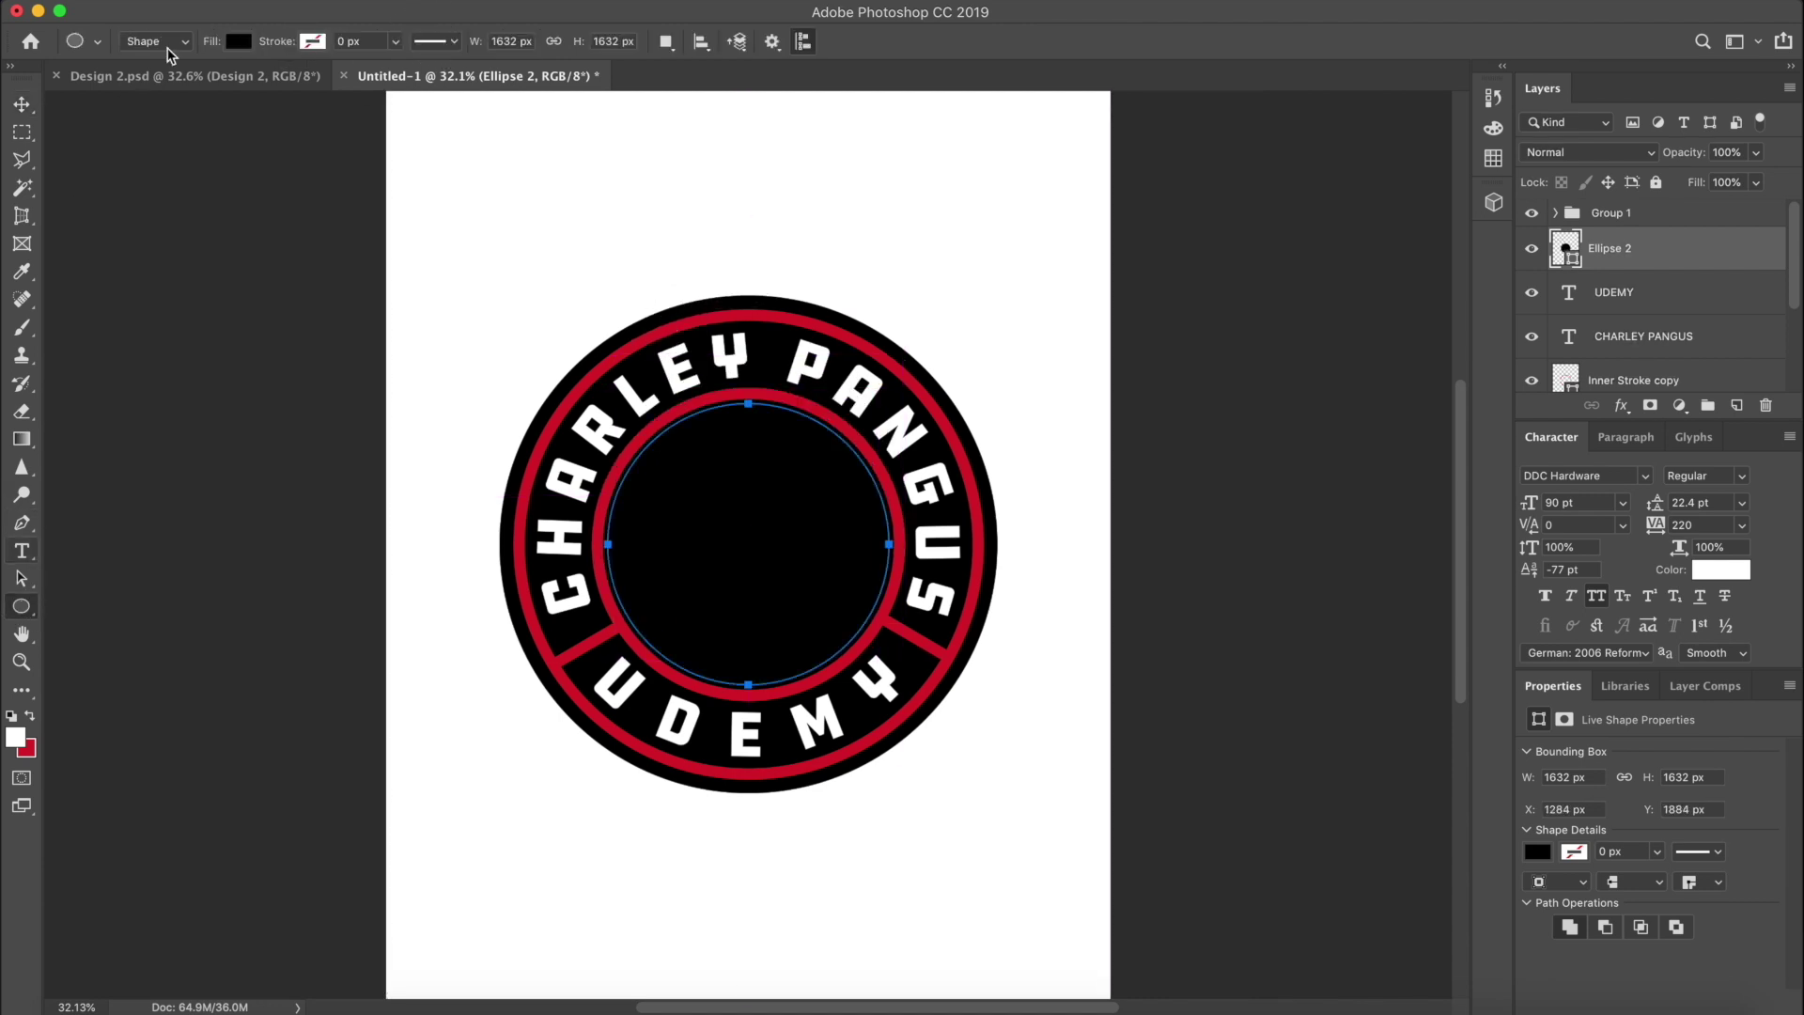
left_click(239, 42)
left_click(233, 178)
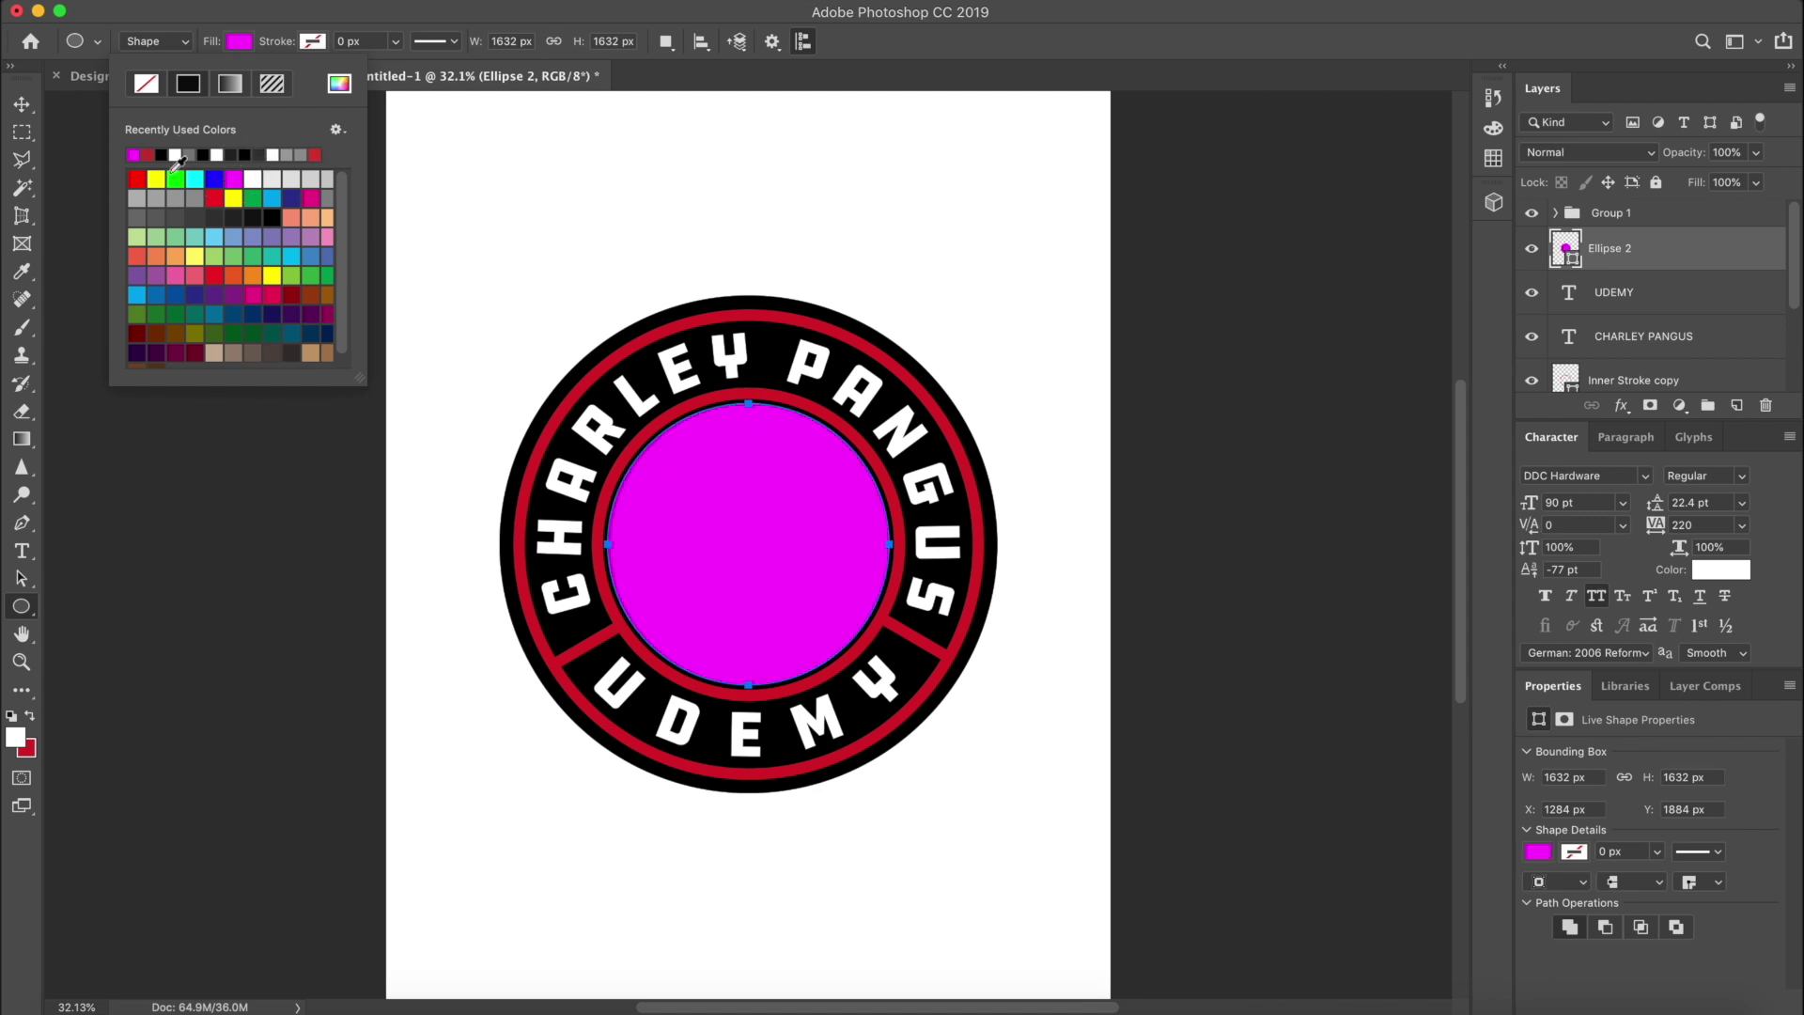
left_click(22, 104)
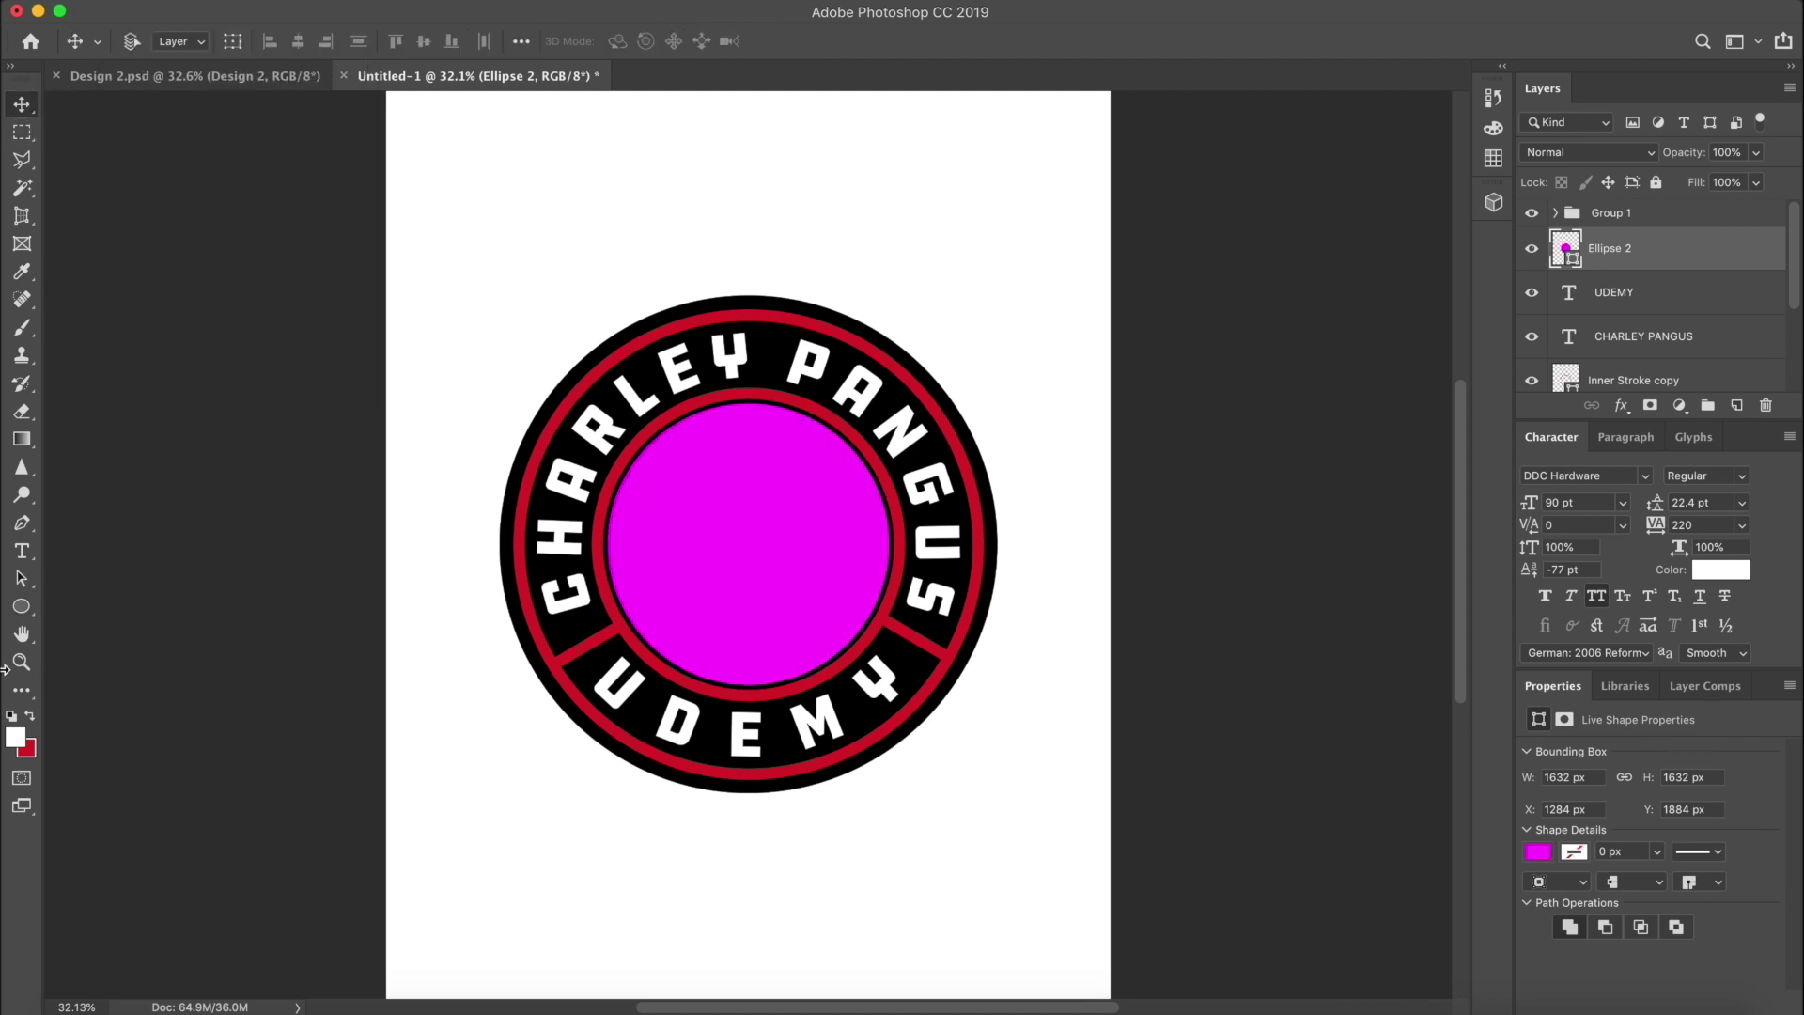
Type dashes along the magenta circle's edge, shrink them to 49 pt, and add two more dashes
key("t")
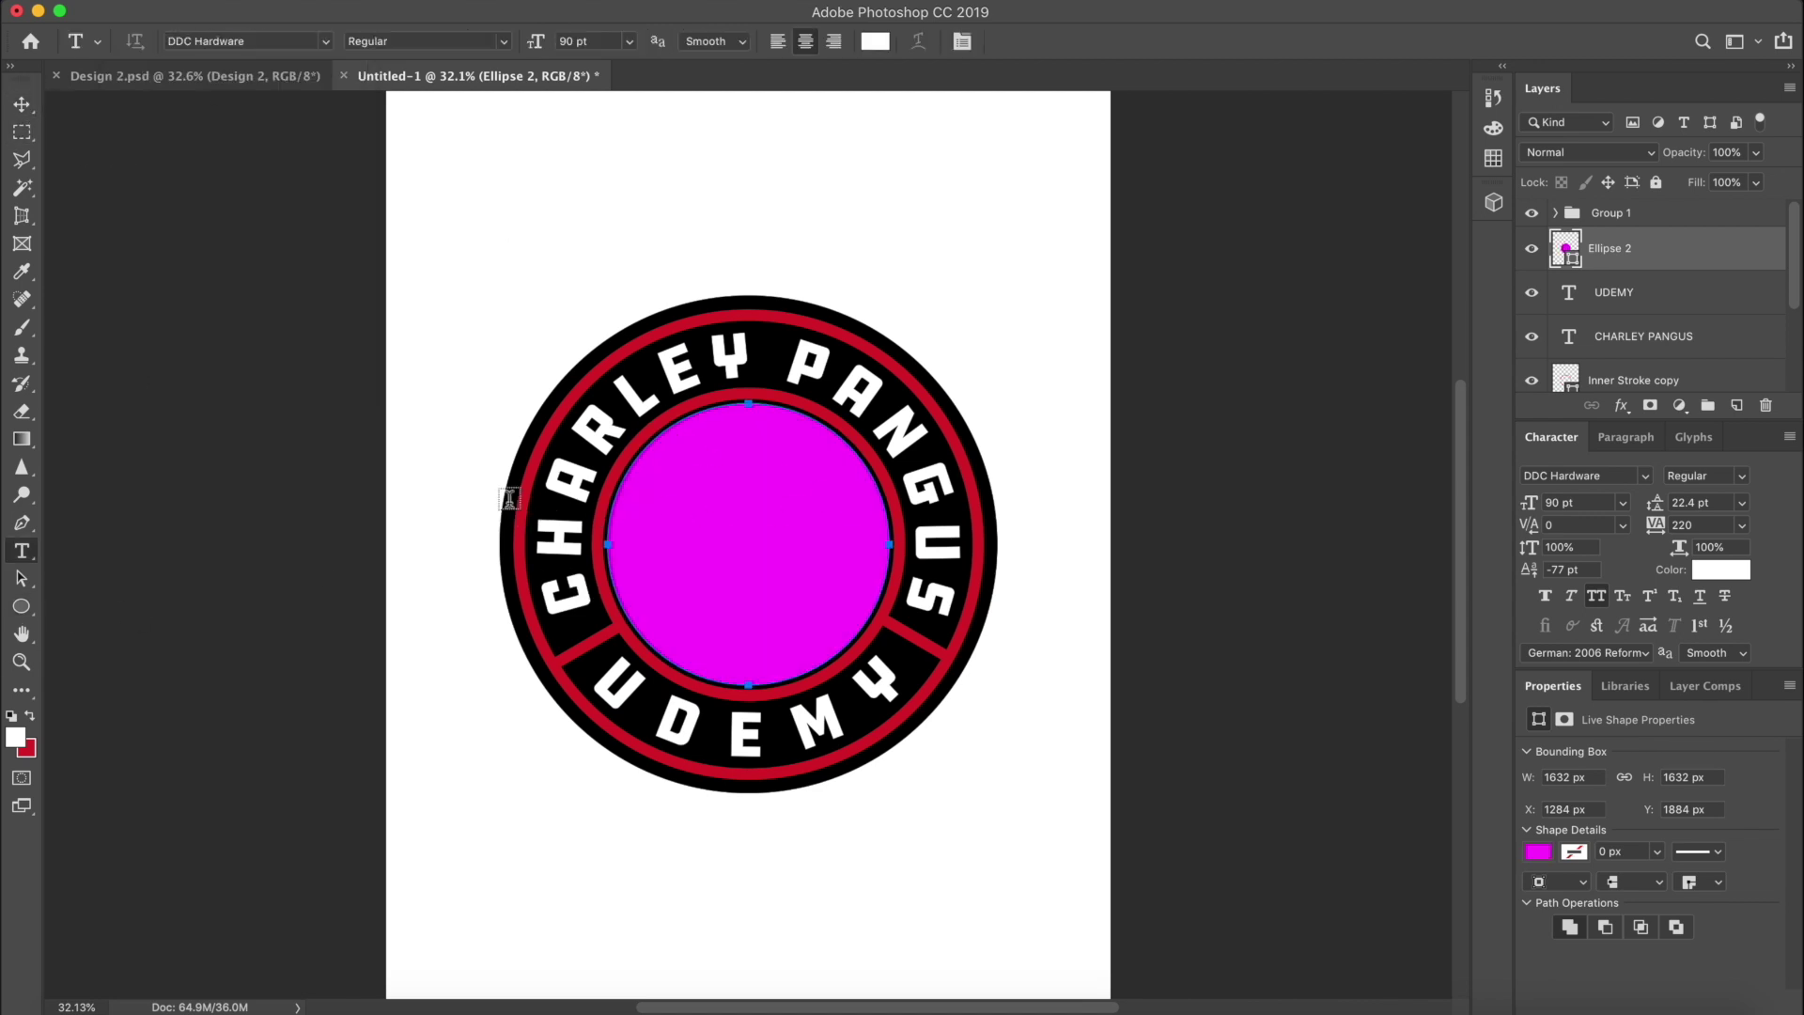
left_click(701, 409)
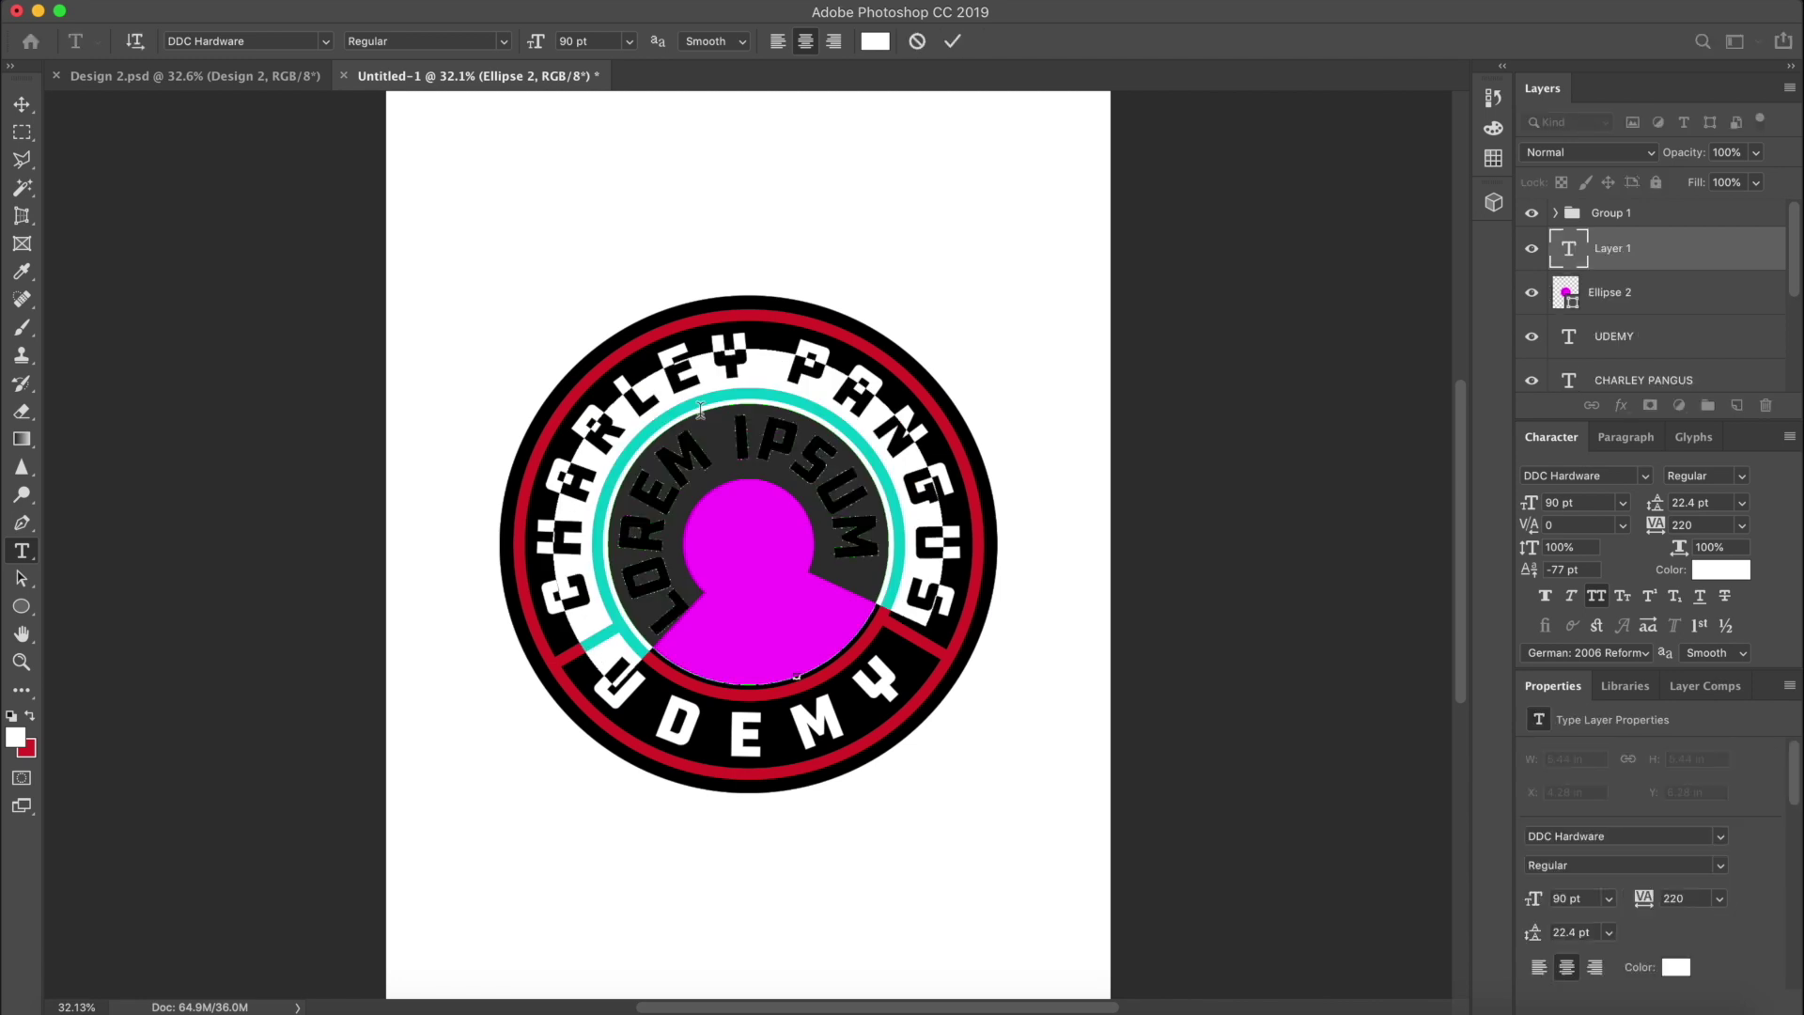
type("--")
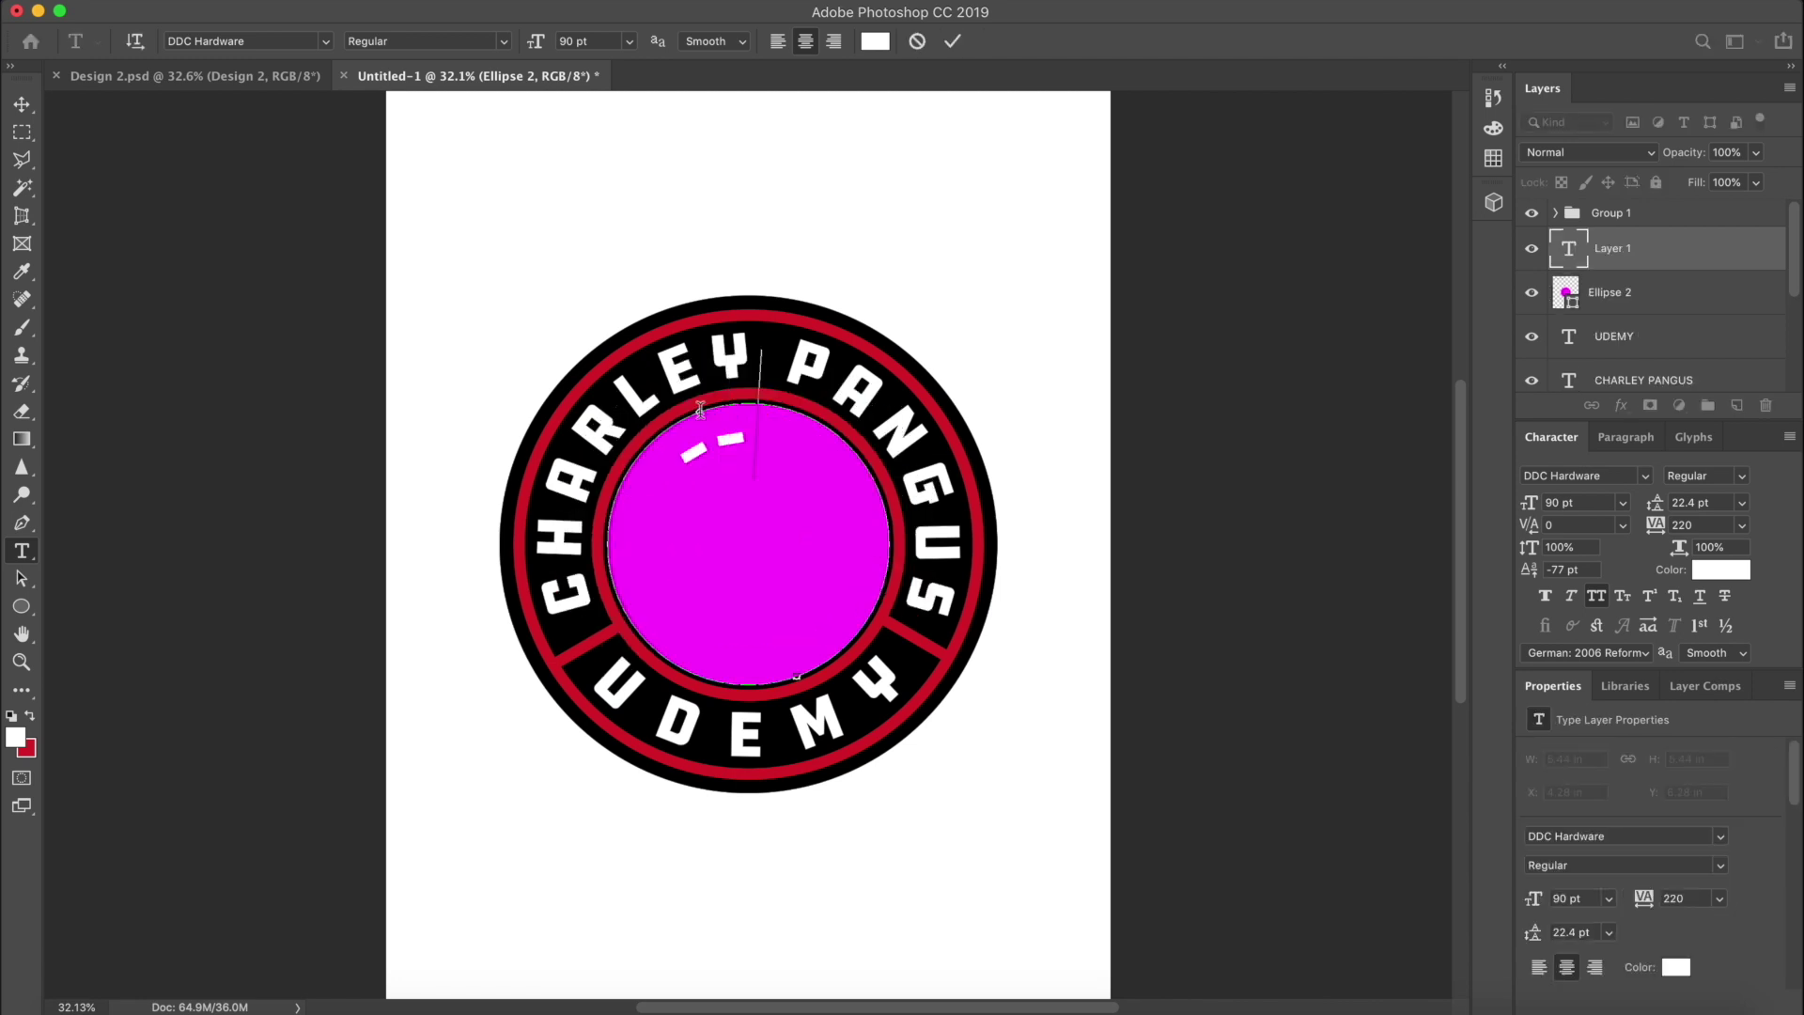
type("----------")
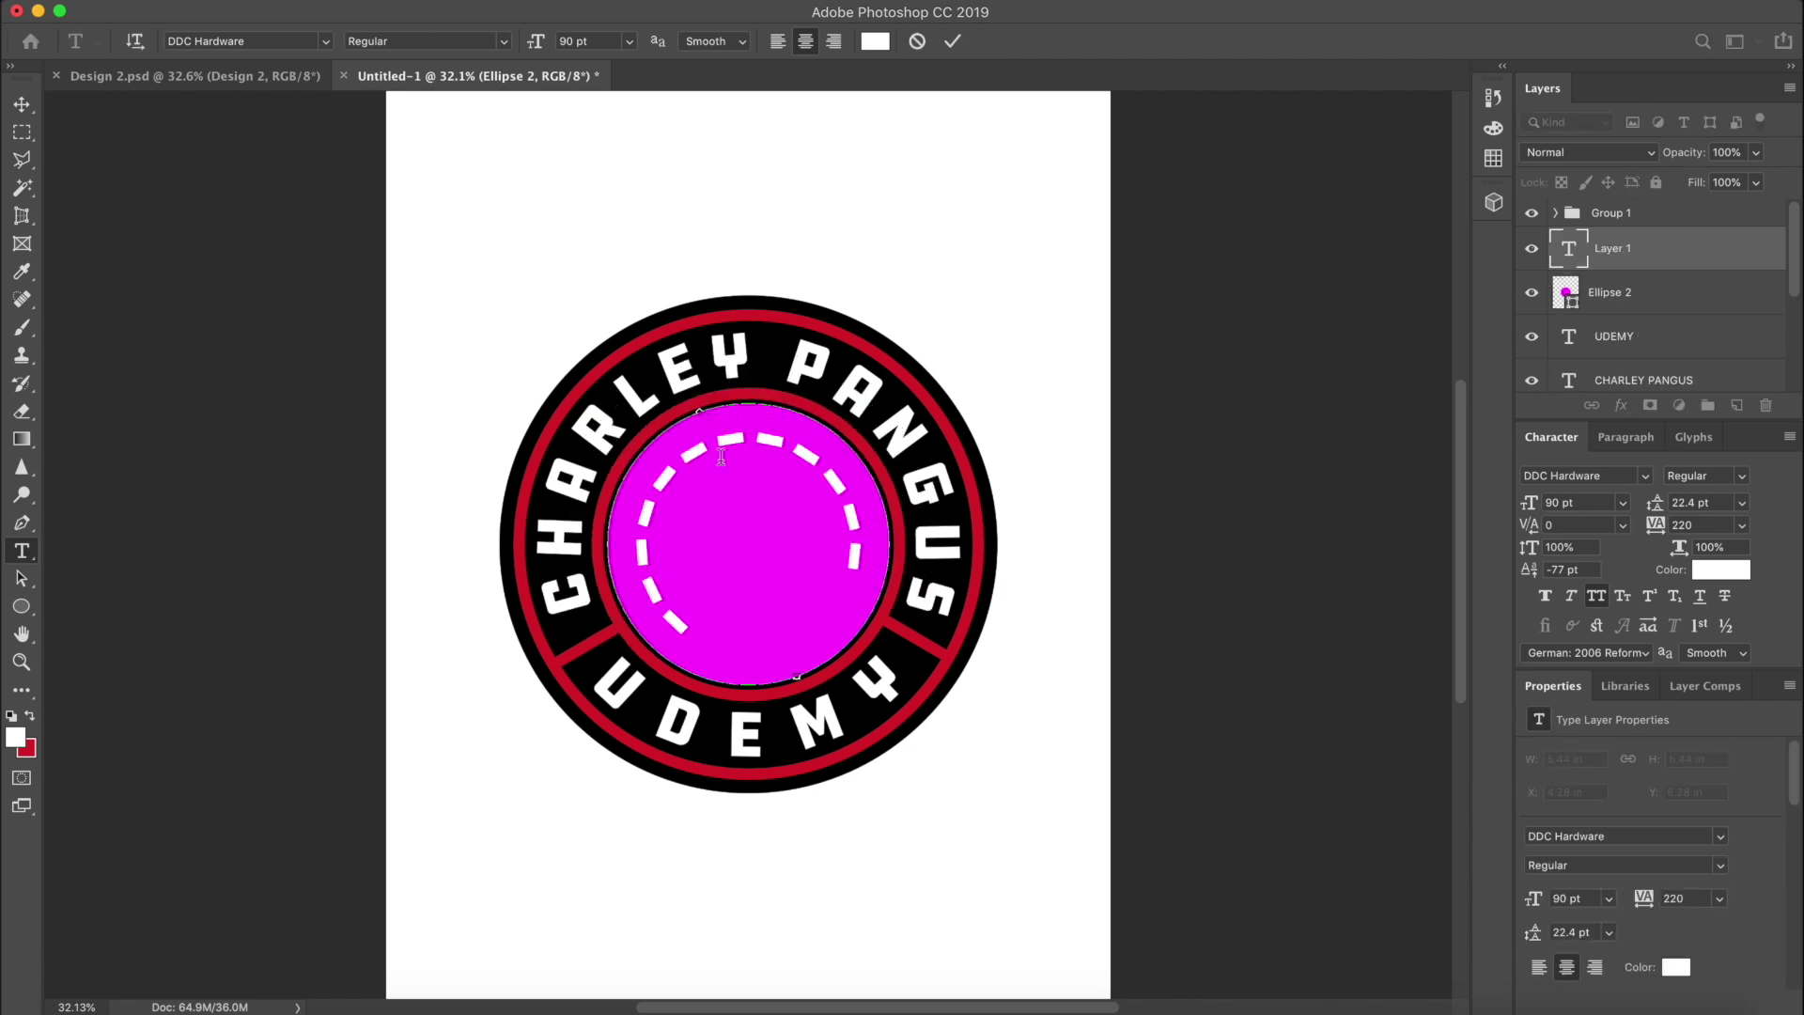
key("super+a")
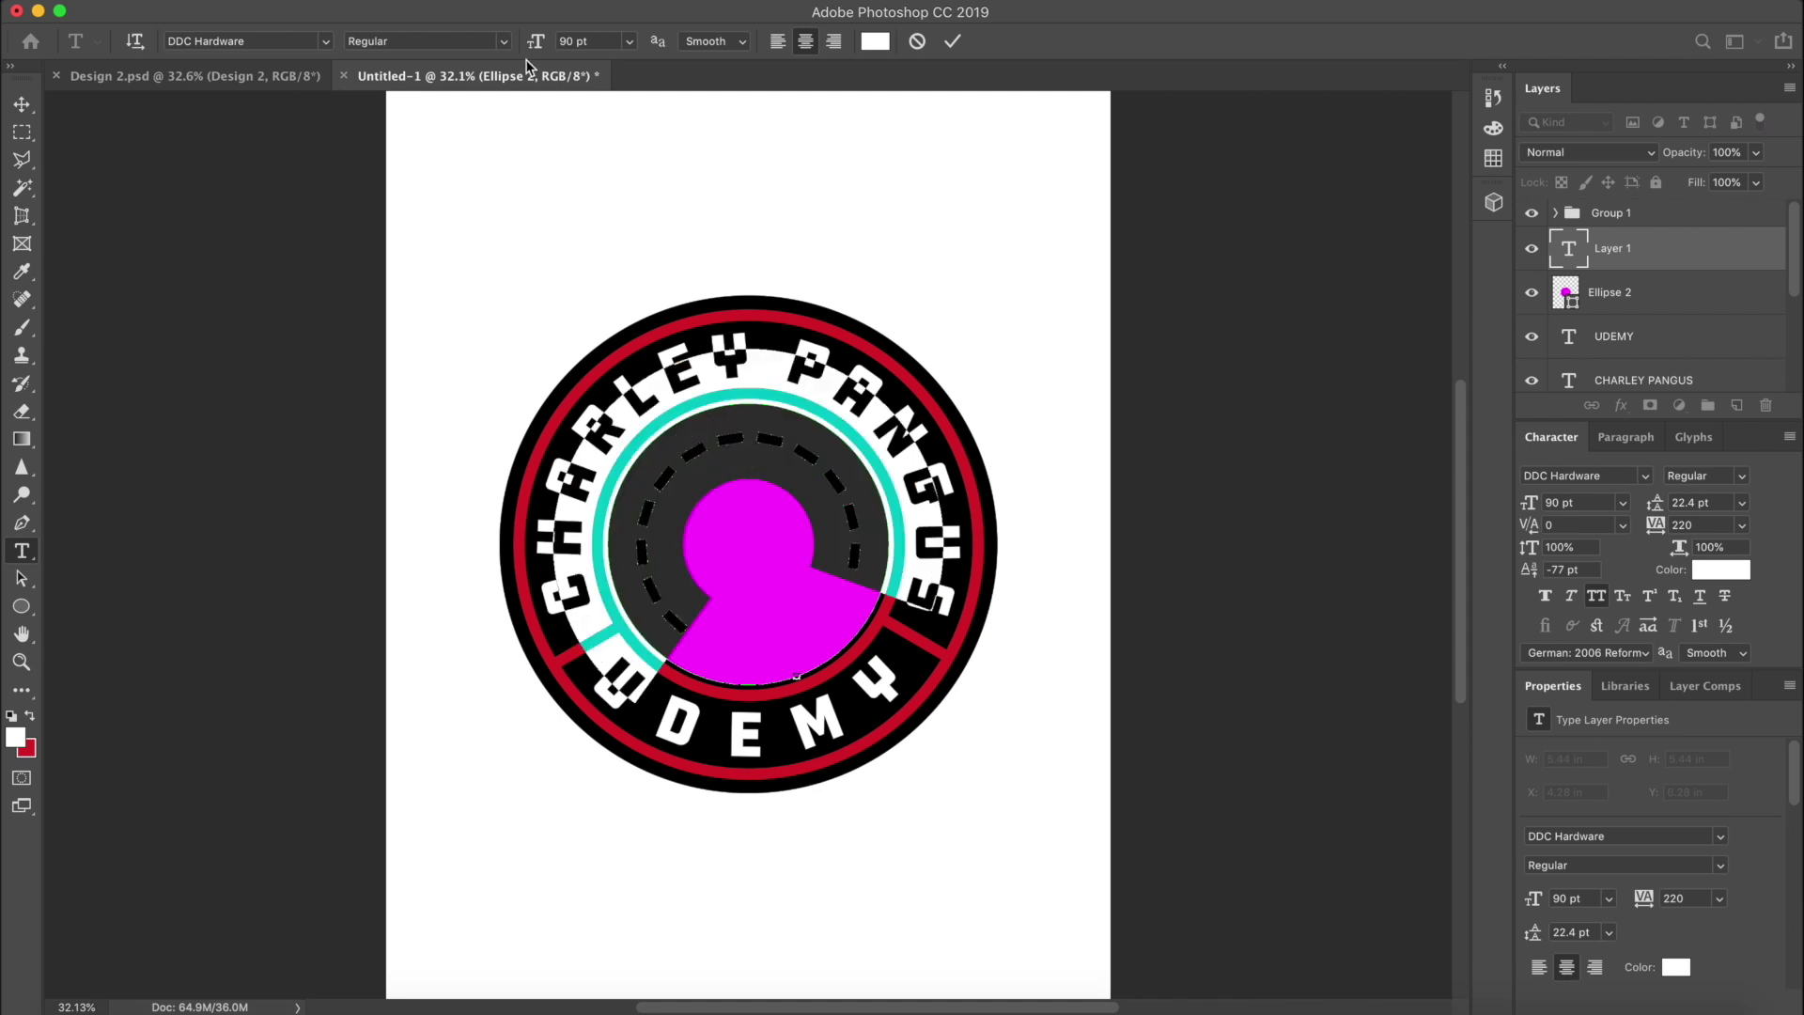
mouse_move(535, 41)
left_mouse_down()
mouse_move(460, 59)
mouse_move(554, 43)
left_mouse_up()
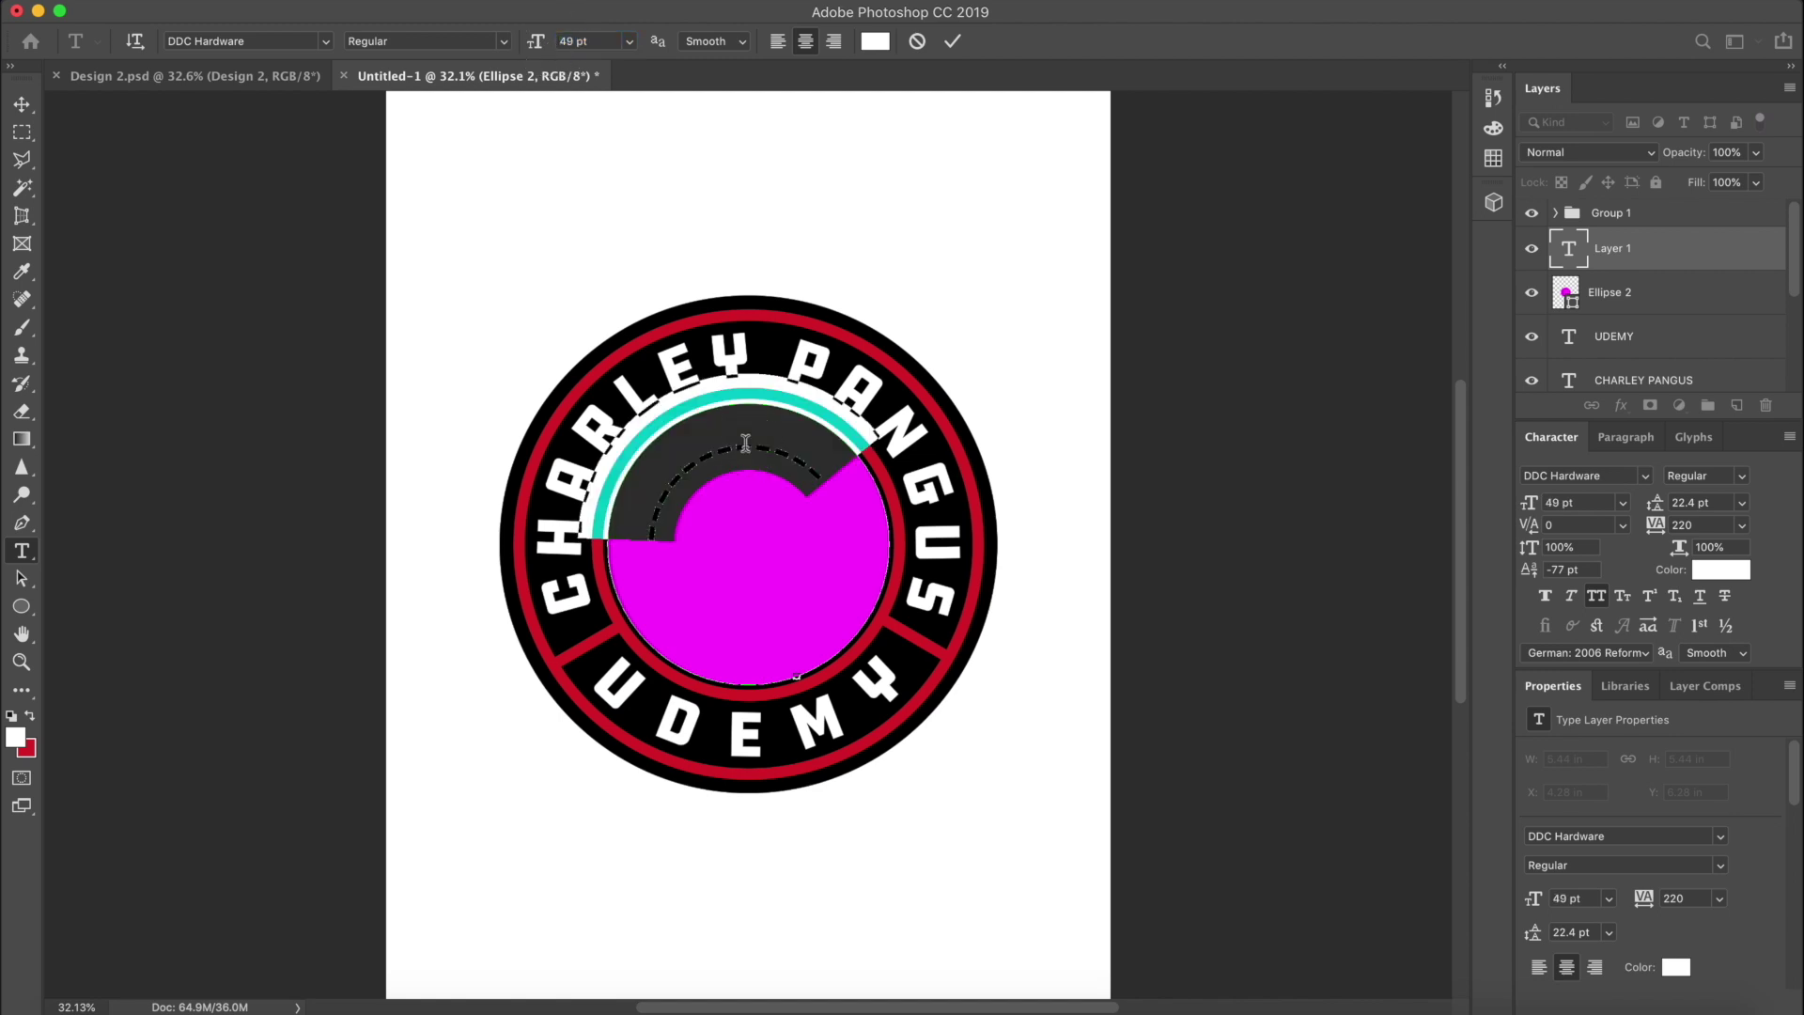
type("---------------------")
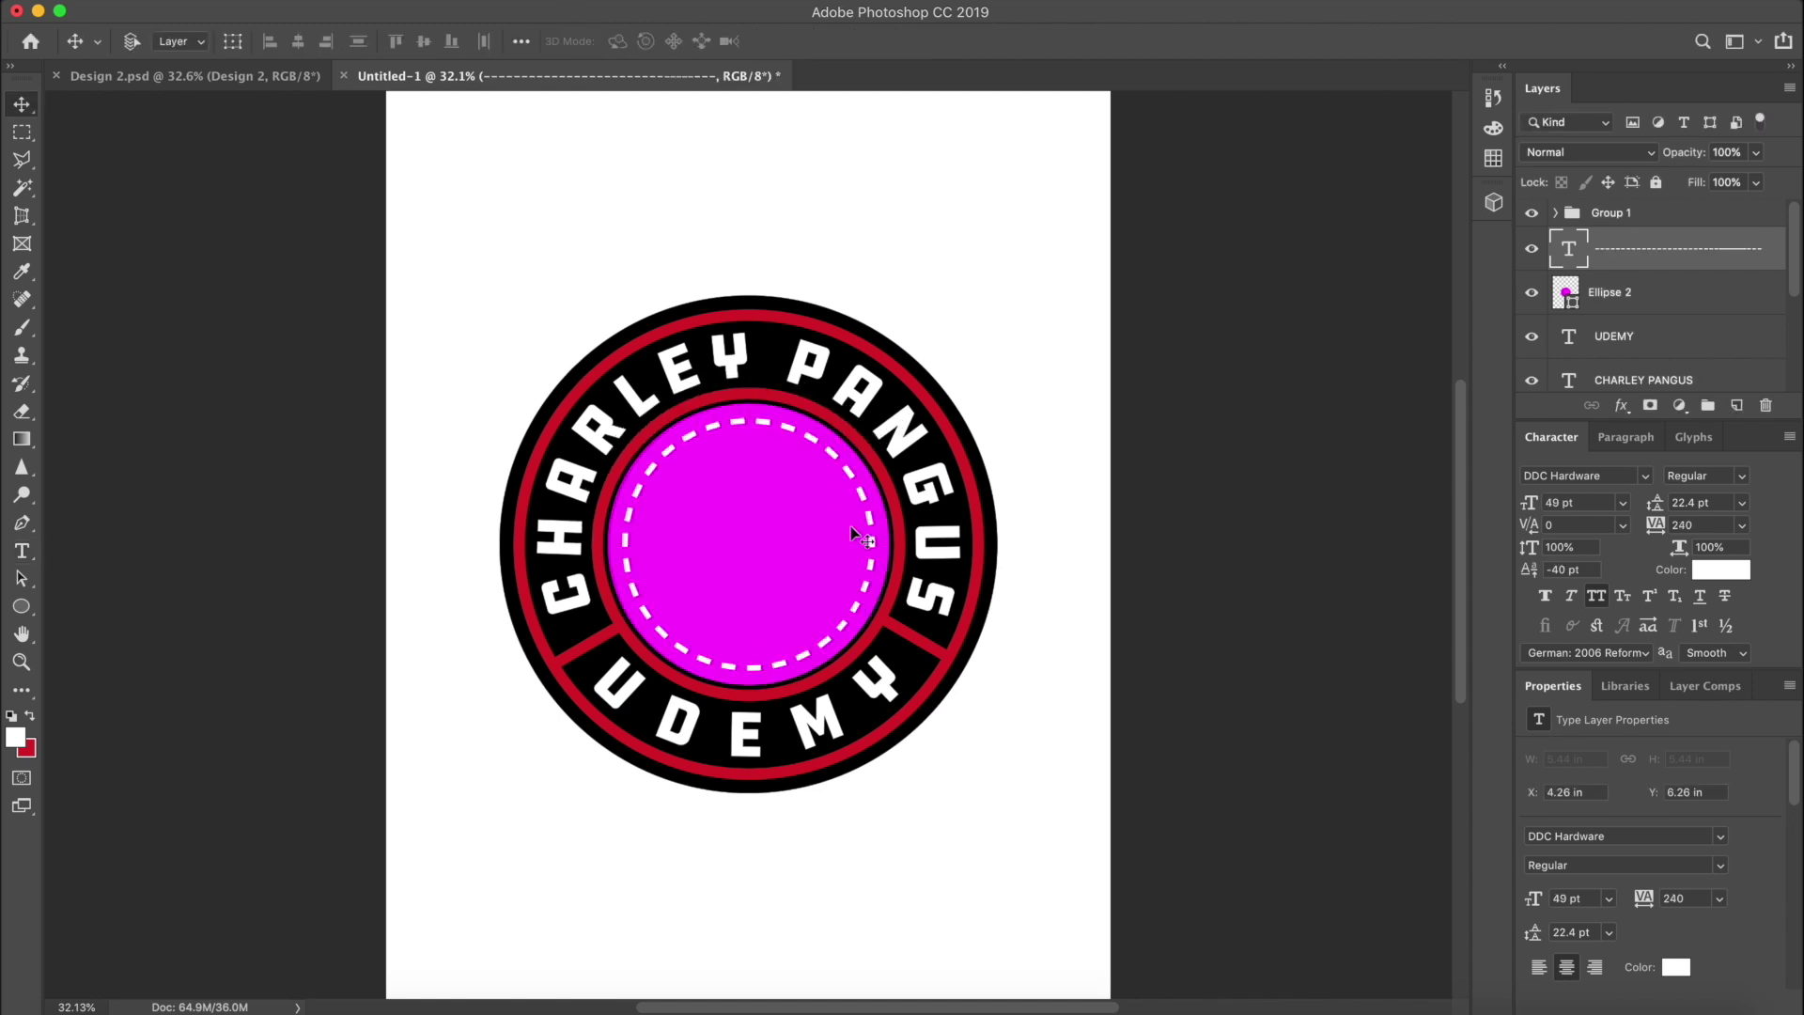
Delete the magenta Ellipse 2 helper circle
key("super+a")
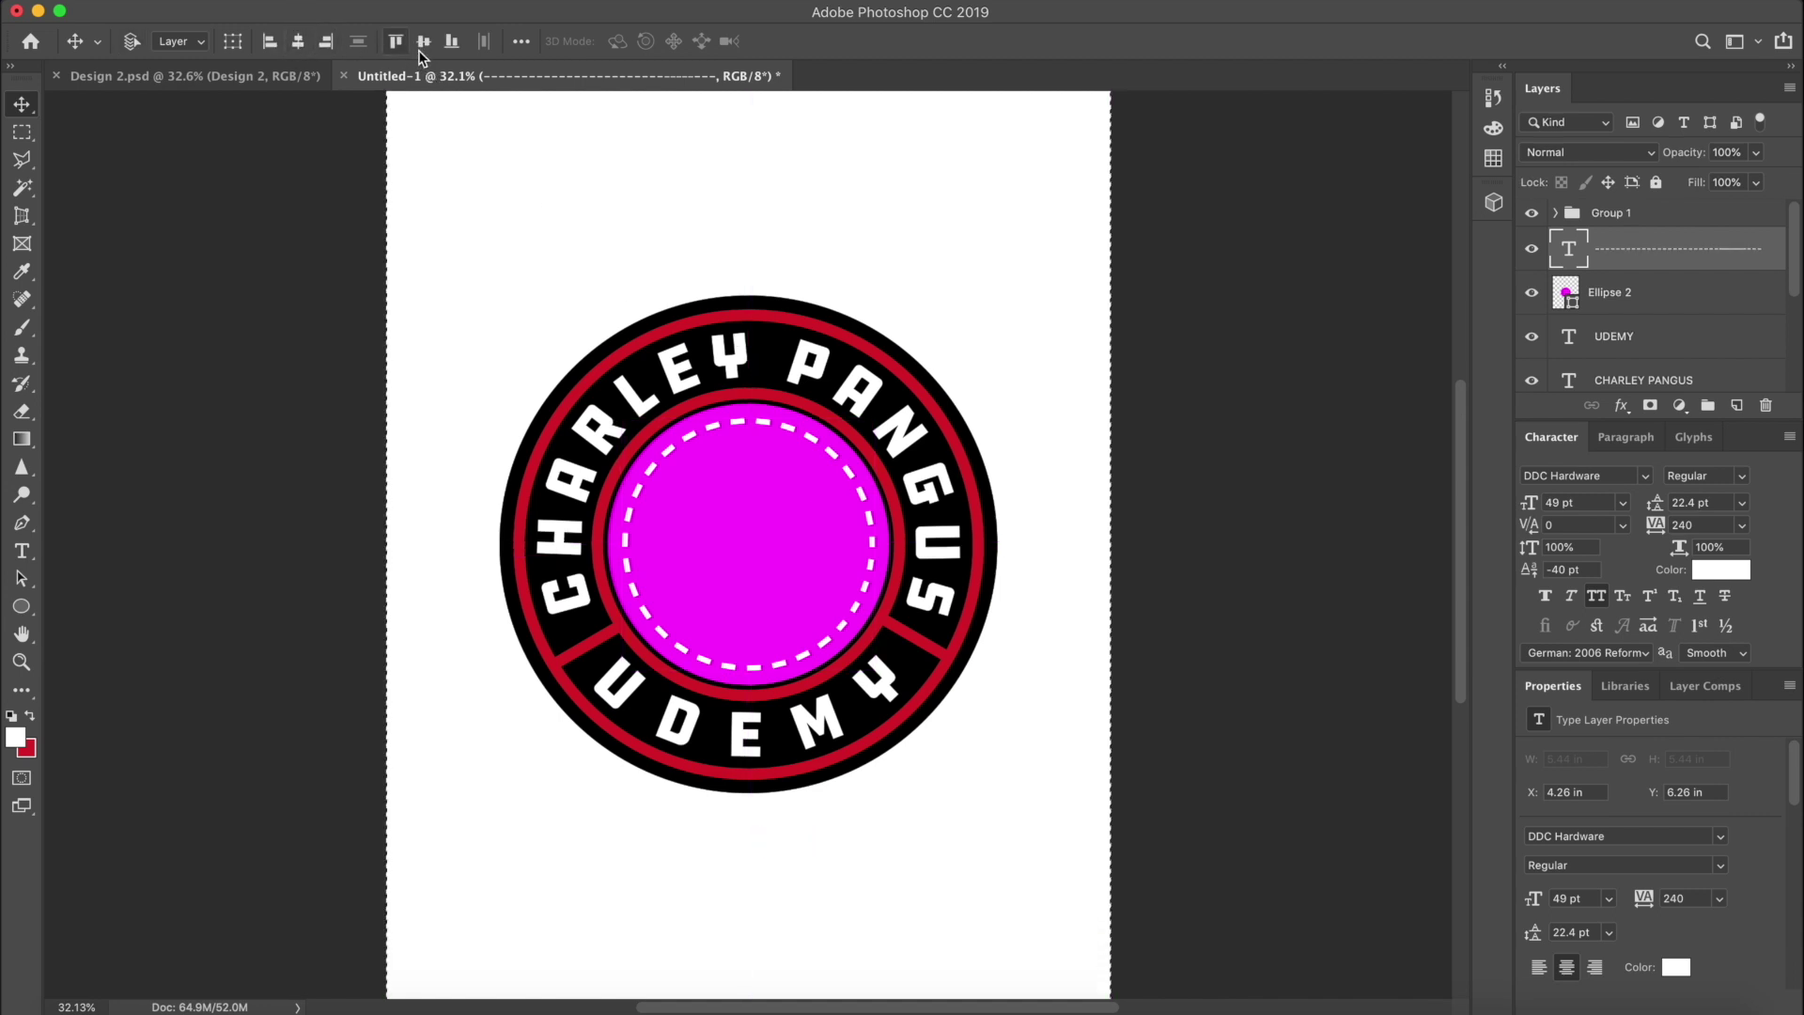
left_click(1650, 296)
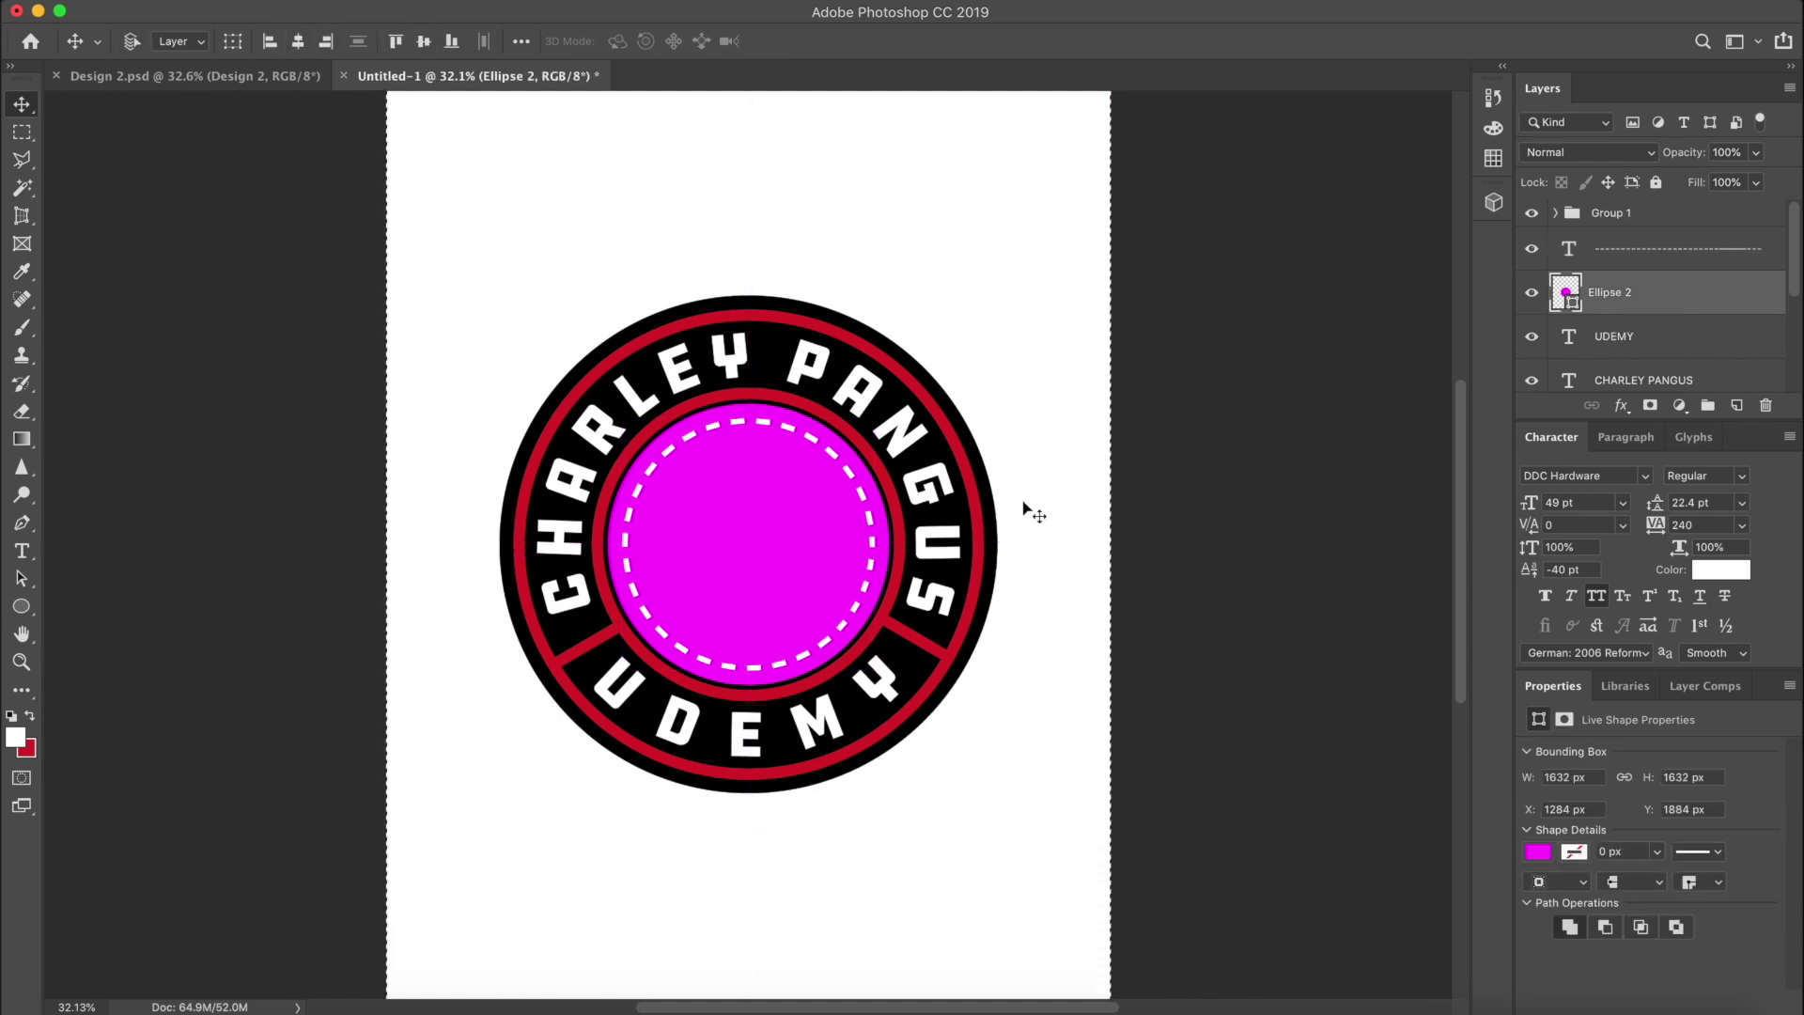
key("super+d")
key("Delete")
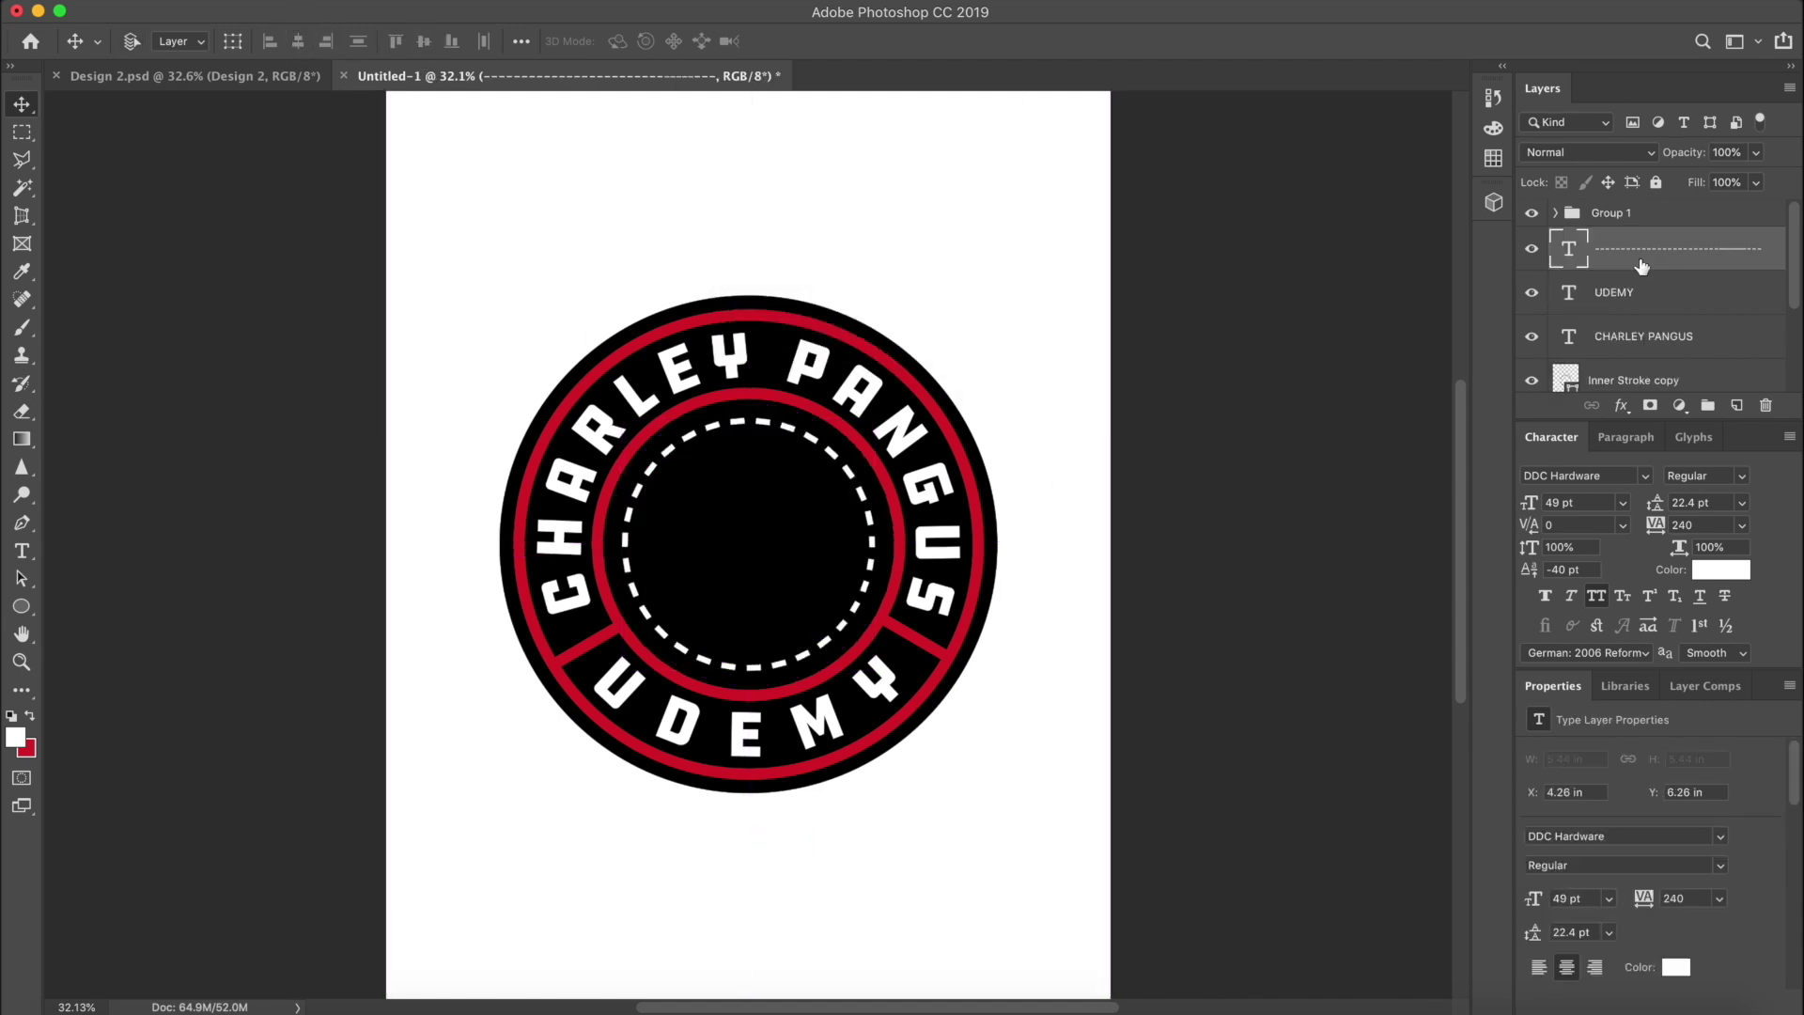
Change the dashed ring's Baseline Shift from -40 to -32 pt
double_click(1574, 250)
left_click_drag(1526, 577, 1534, 580)
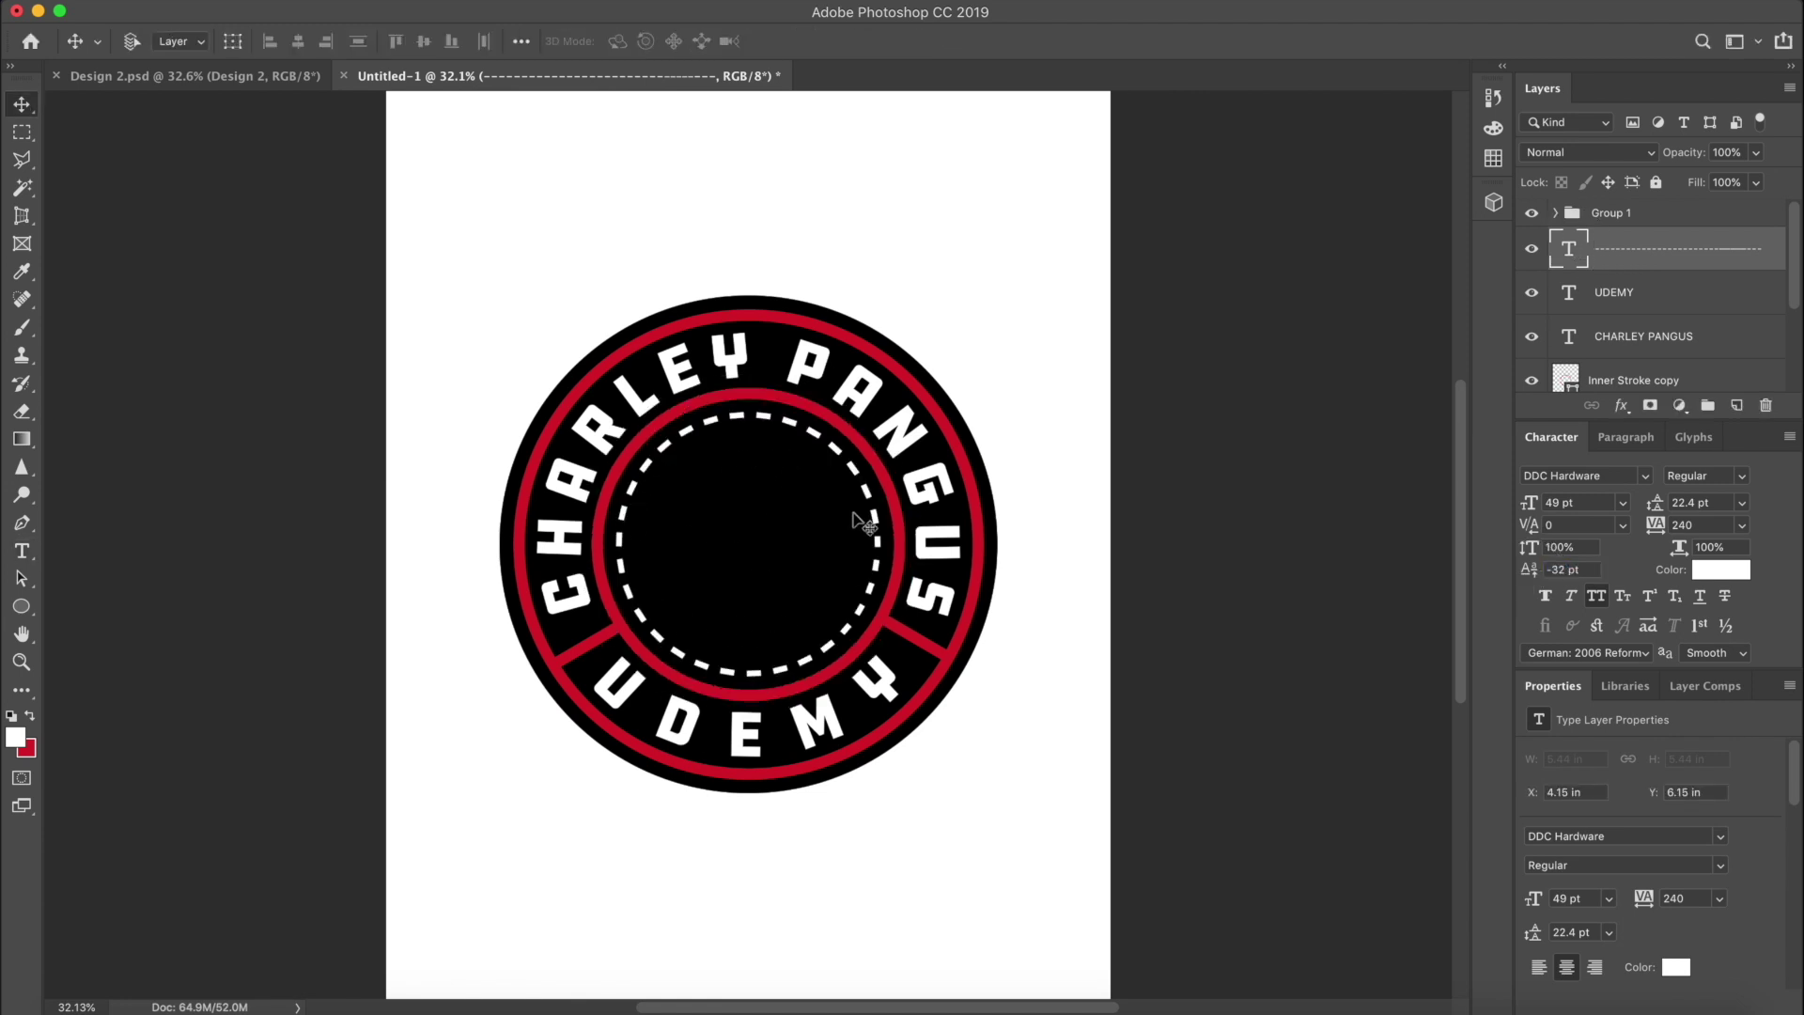
left_click(22, 606)
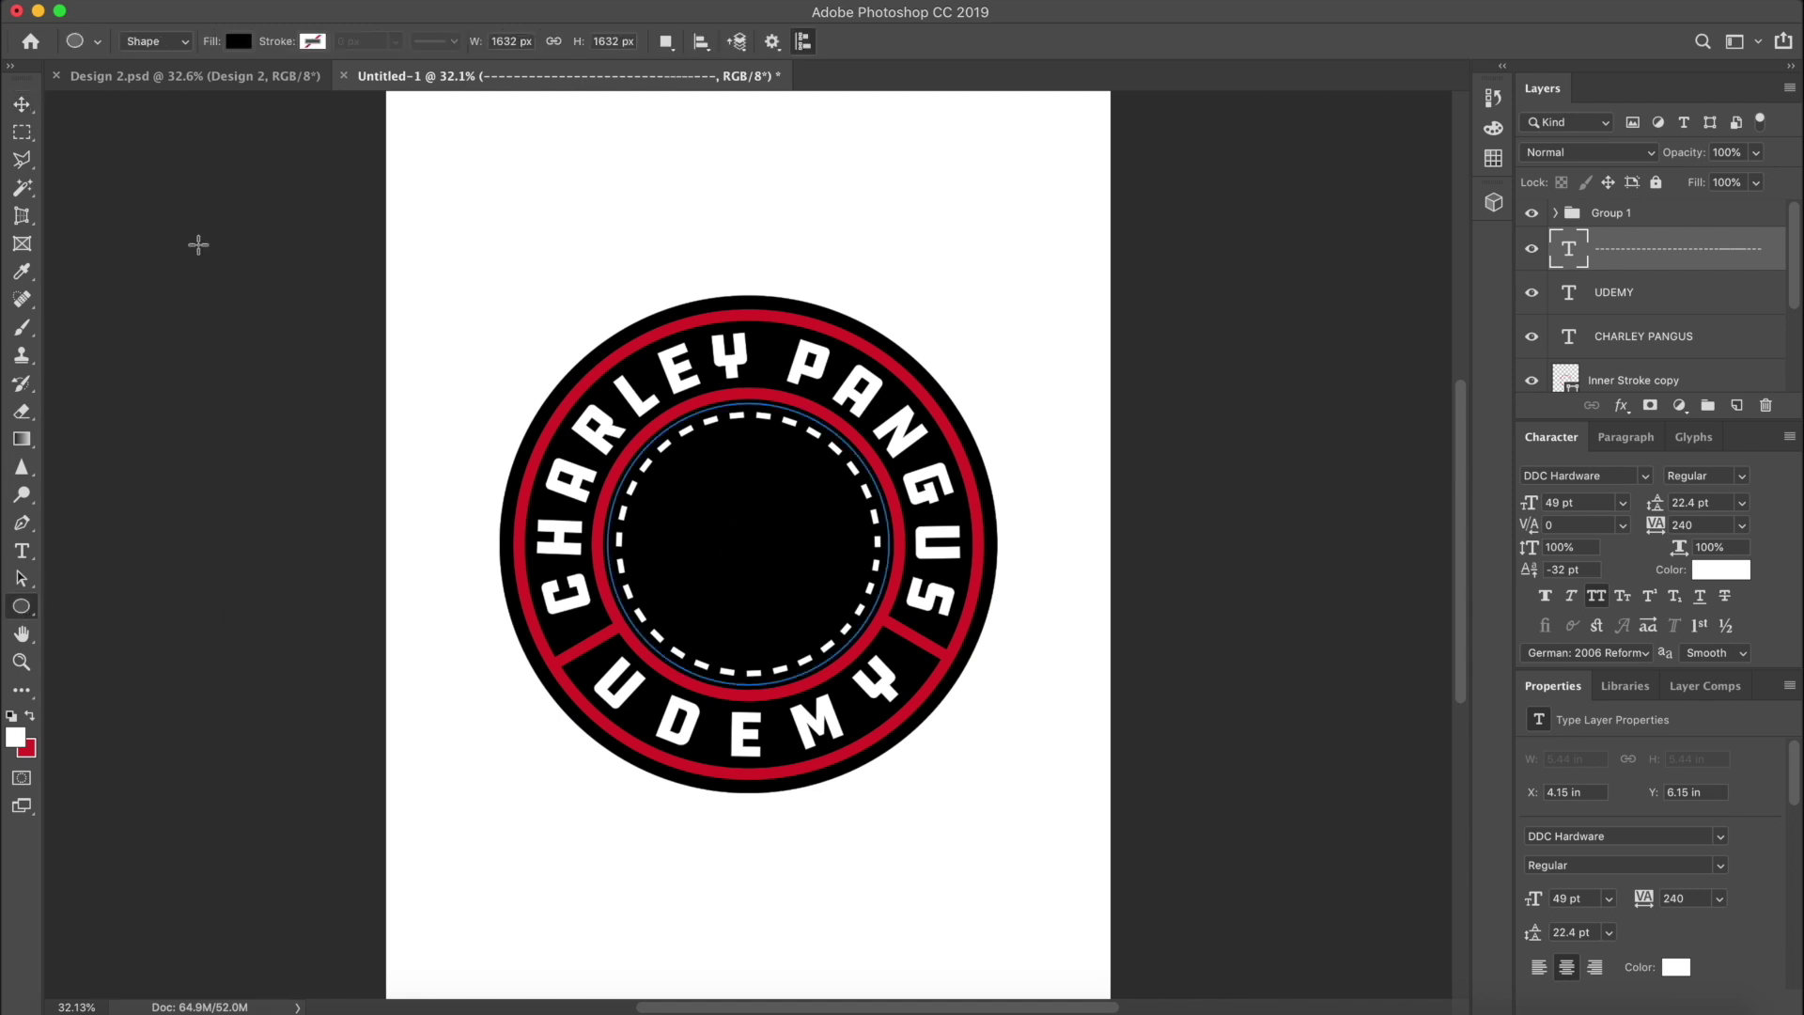
left_click(22, 105)
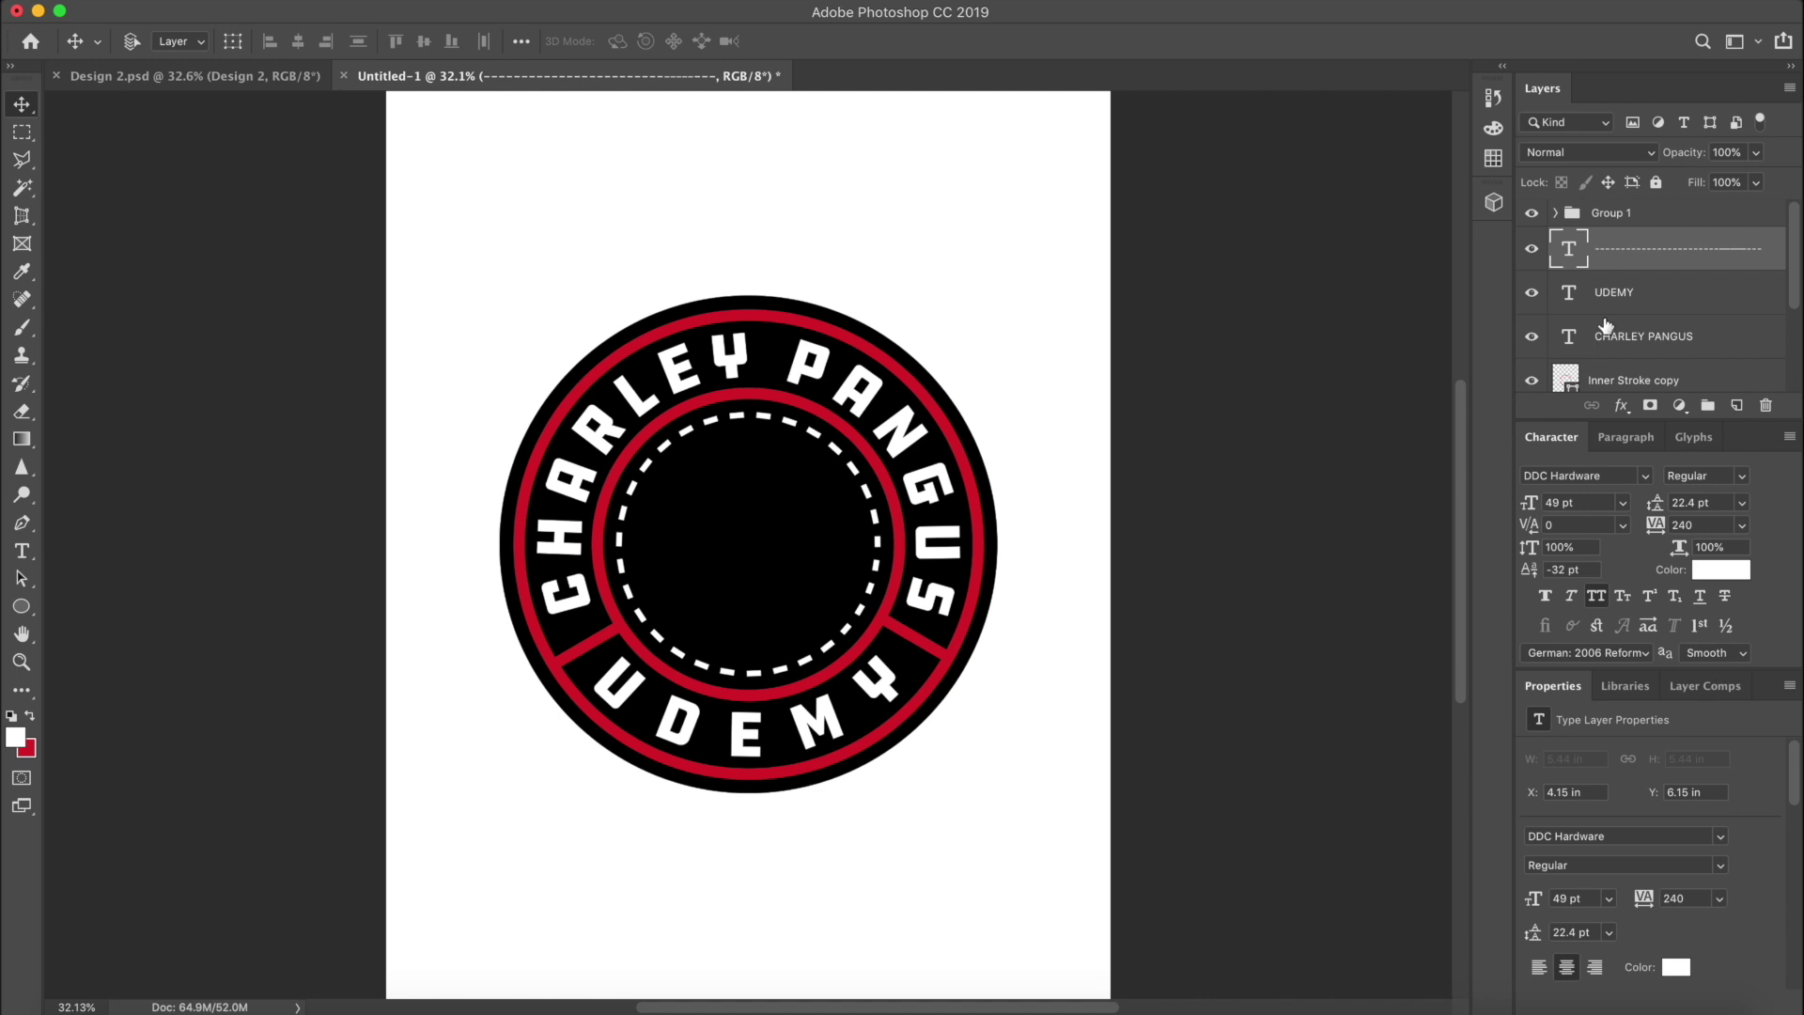
scroll(1596, 328, "down", 4)
Fill the Inner Stroke copy circle with red
left_click(1630, 239)
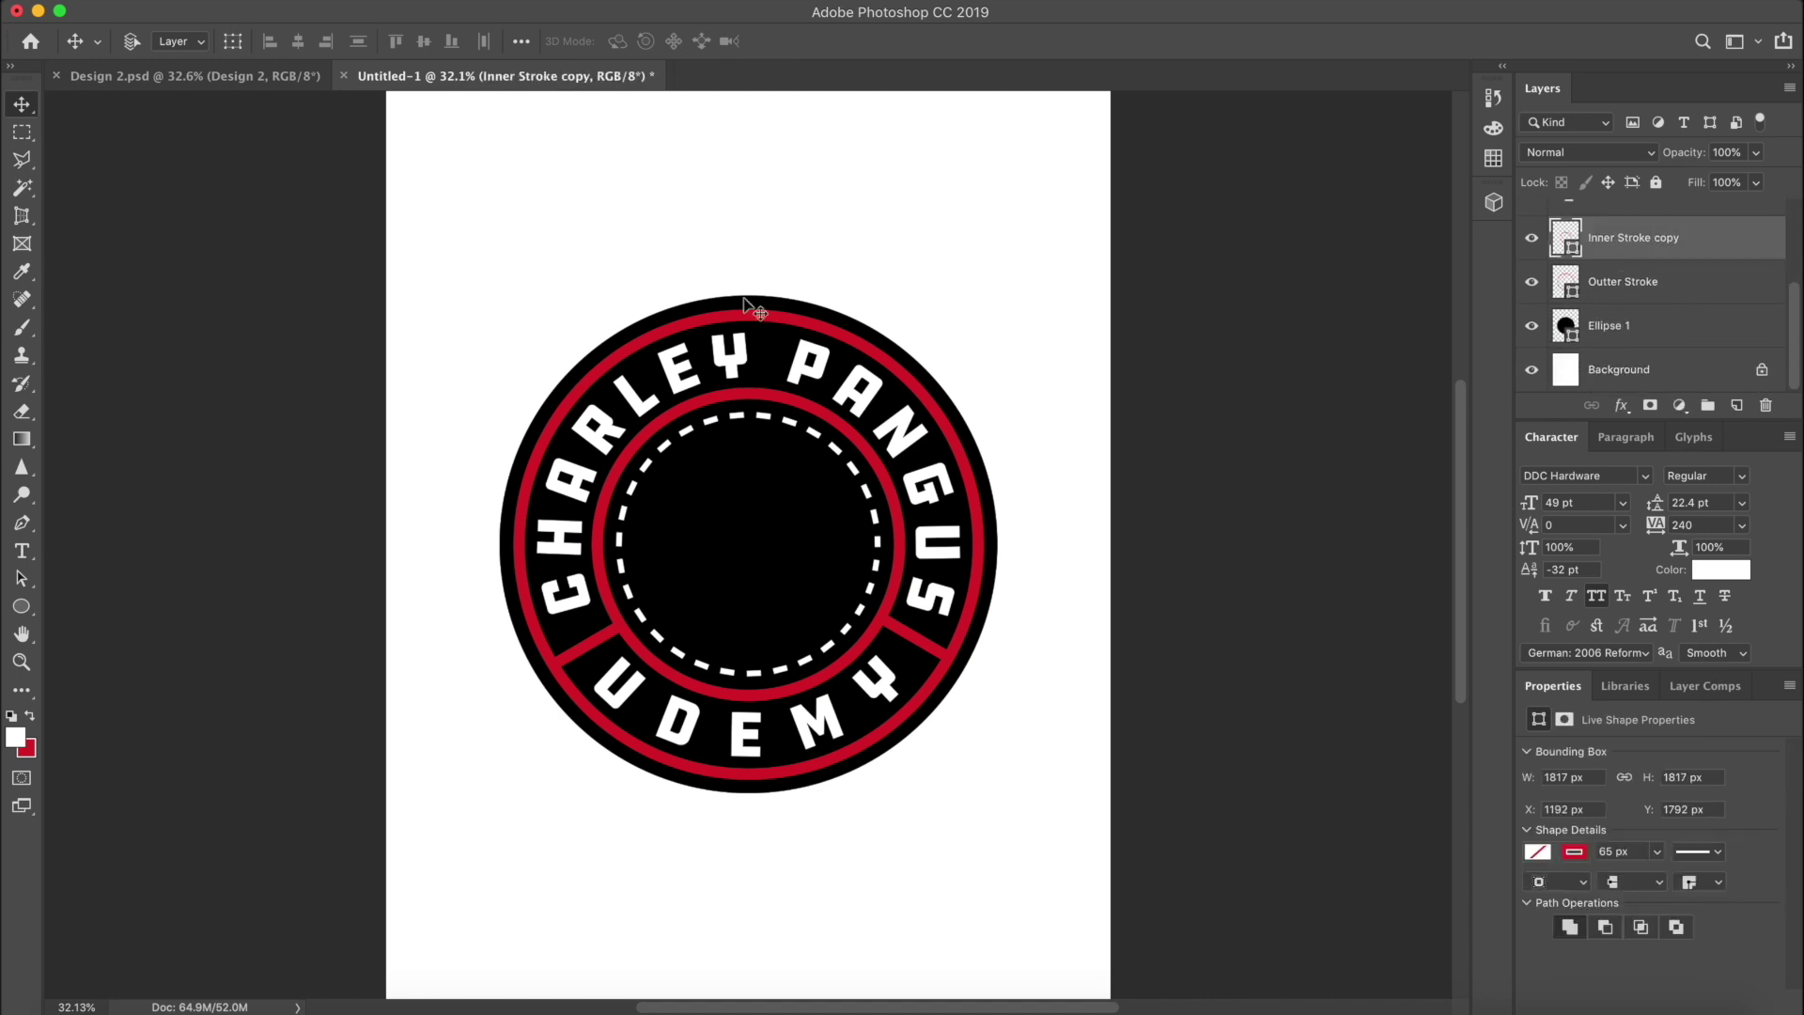
left_click(23, 609)
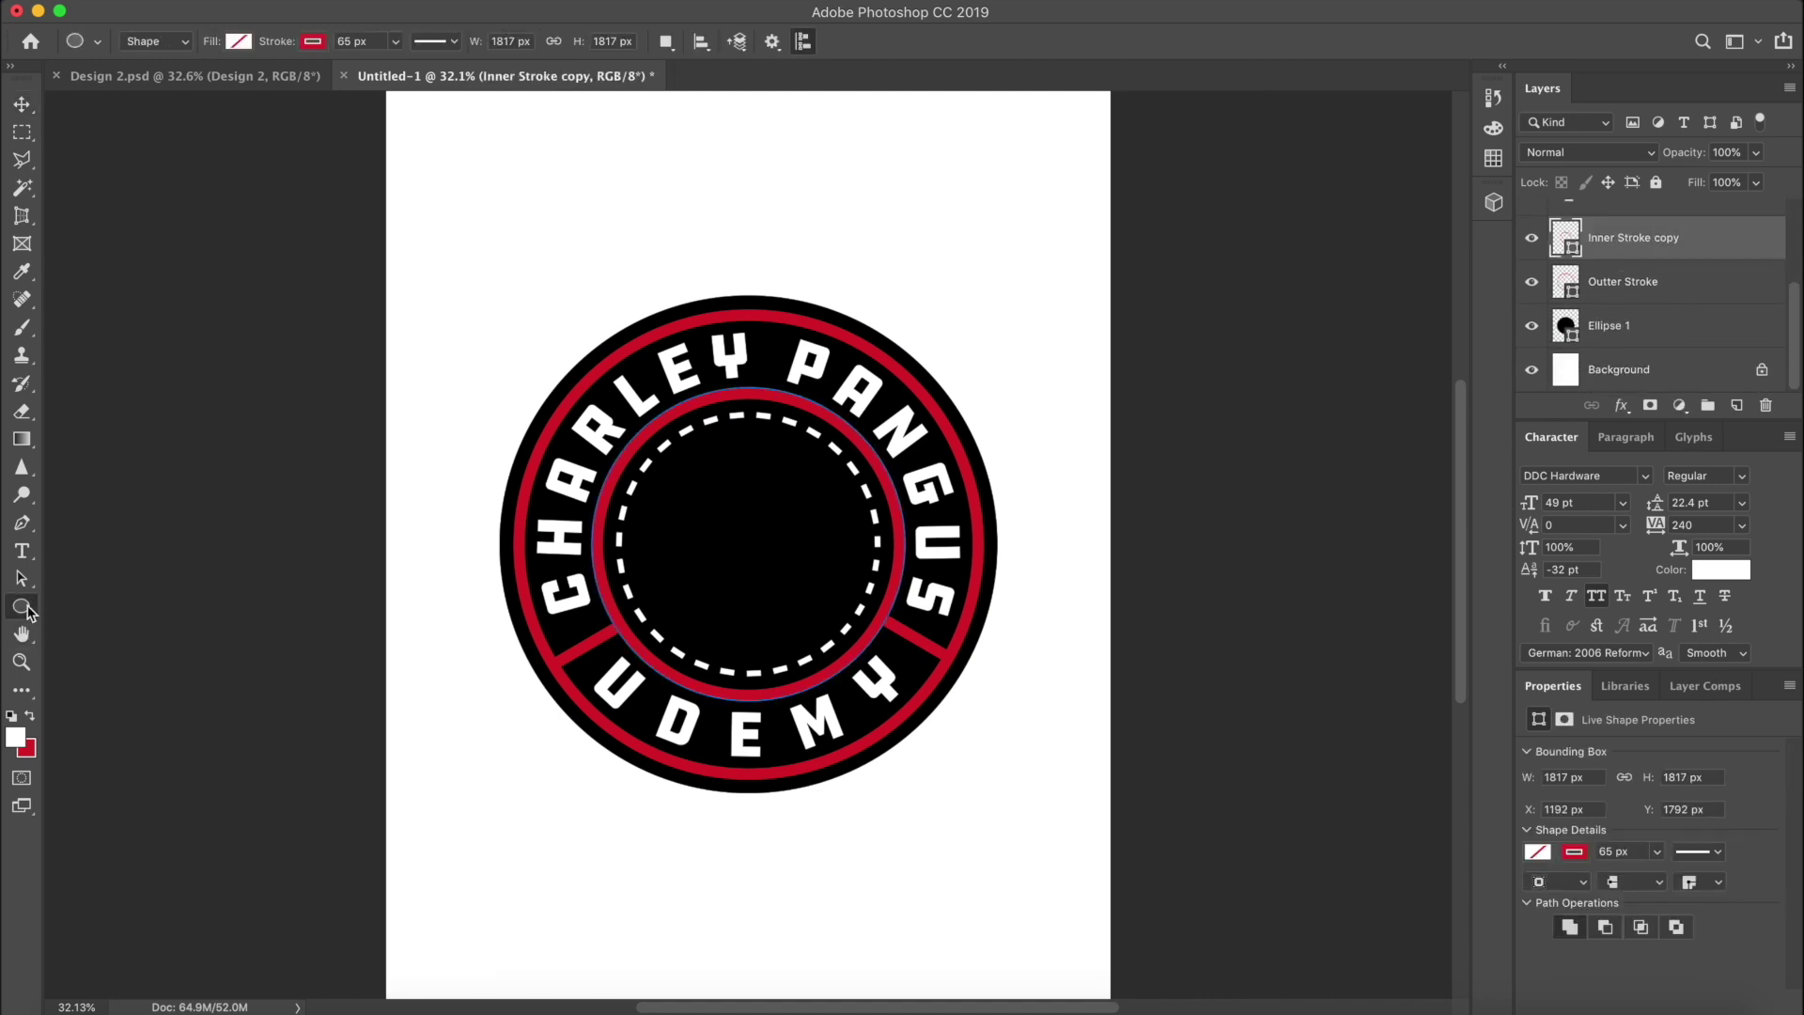
left_click(238, 41)
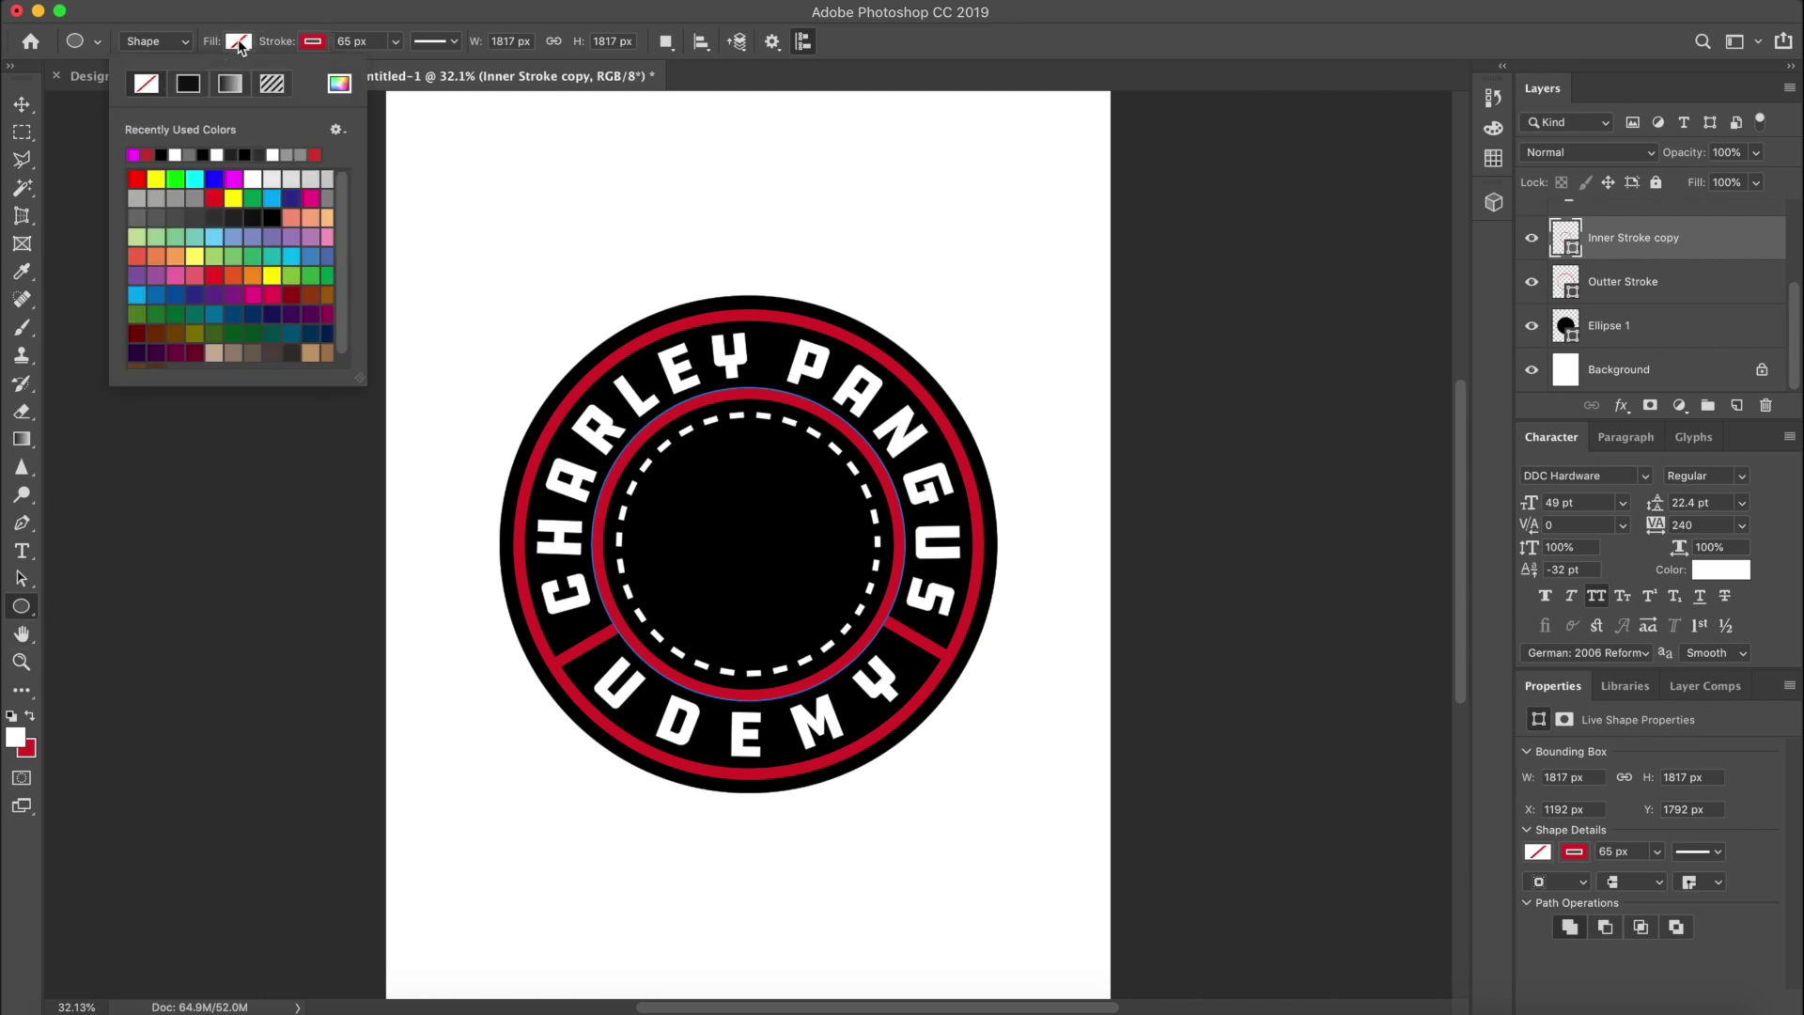
left_click(154, 154)
left_click(21, 106)
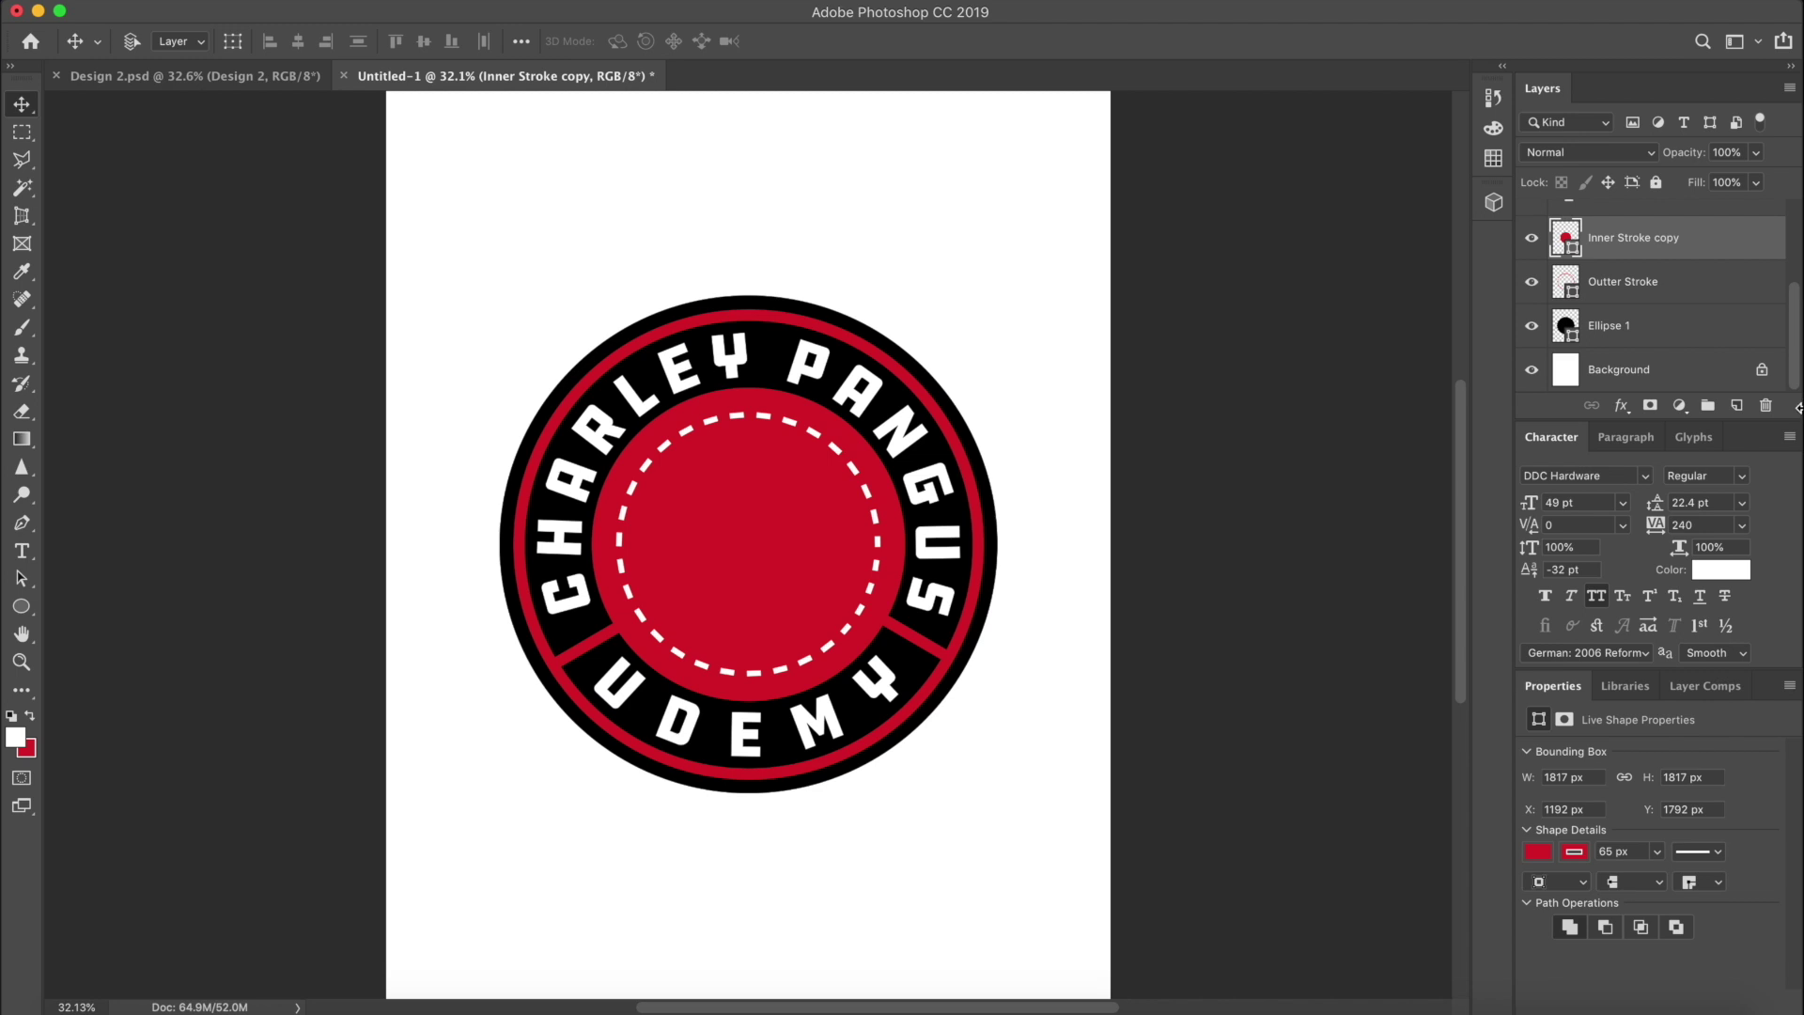
Set the dashed ring's Baseline Shift to -14 pt
scroll(1680, 333, "up", 3)
double_click(1567, 250)
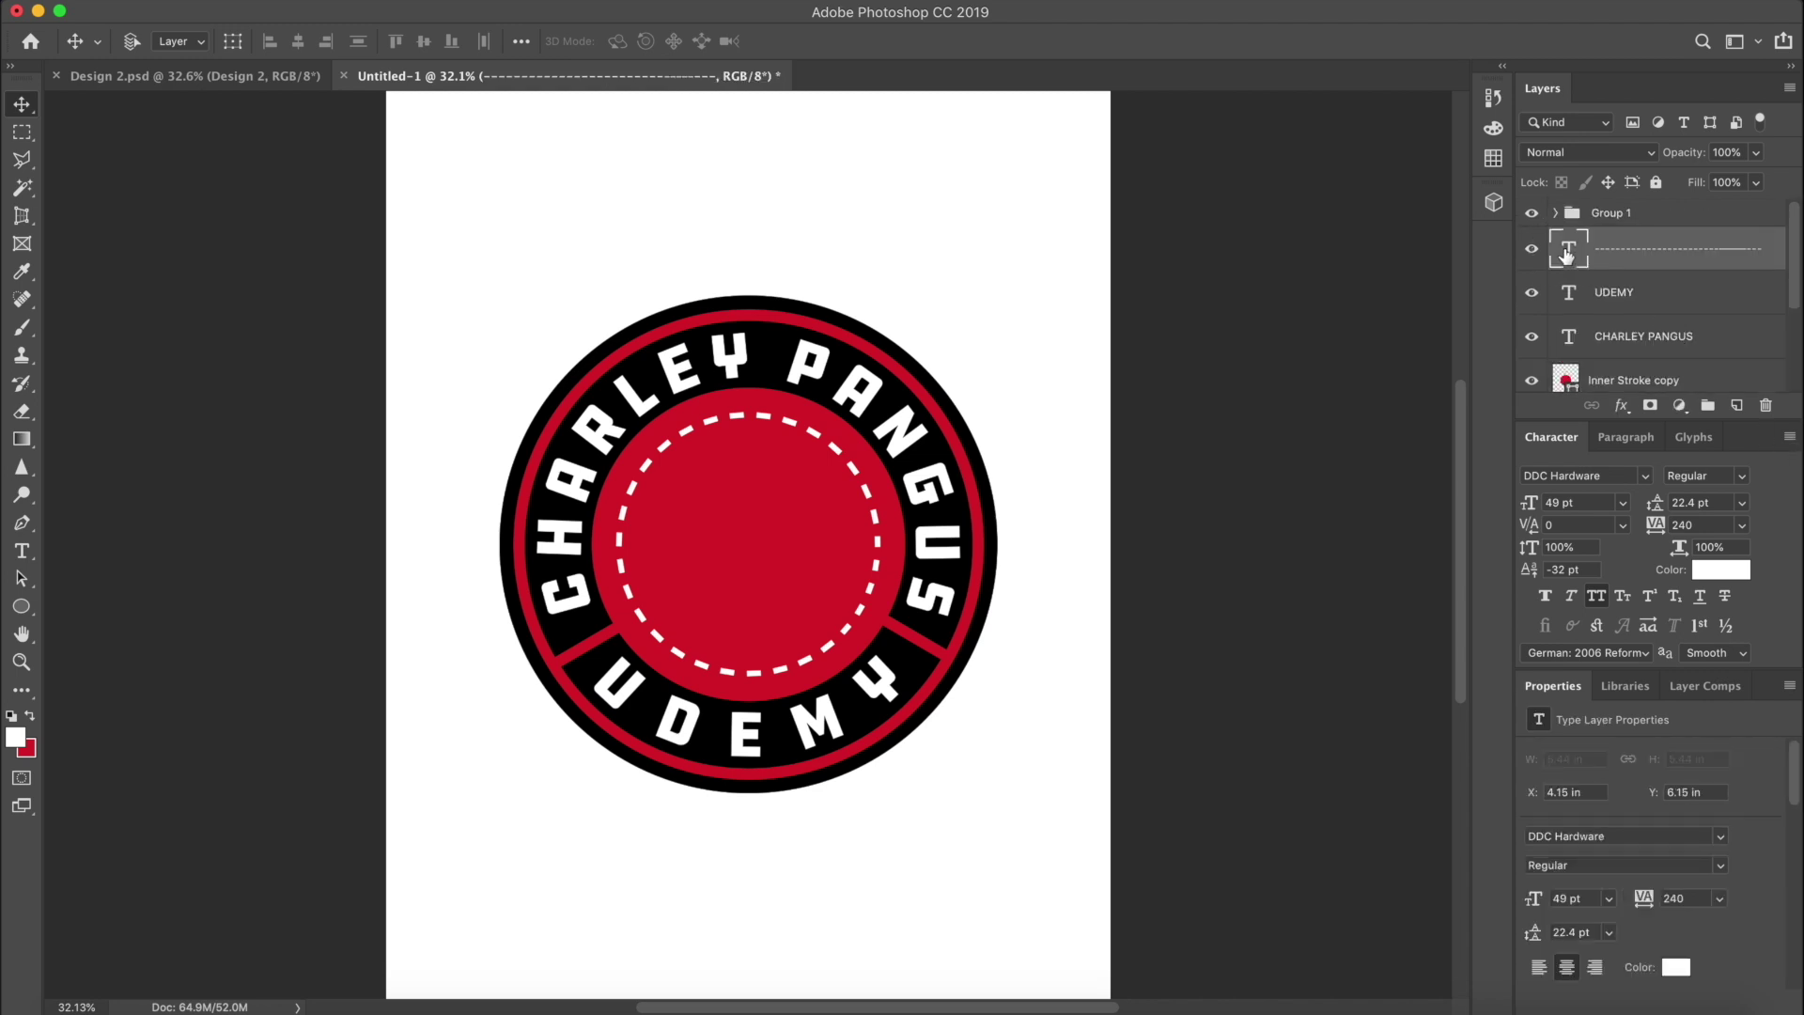
left_click_drag(1550, 569, 1550, 581)
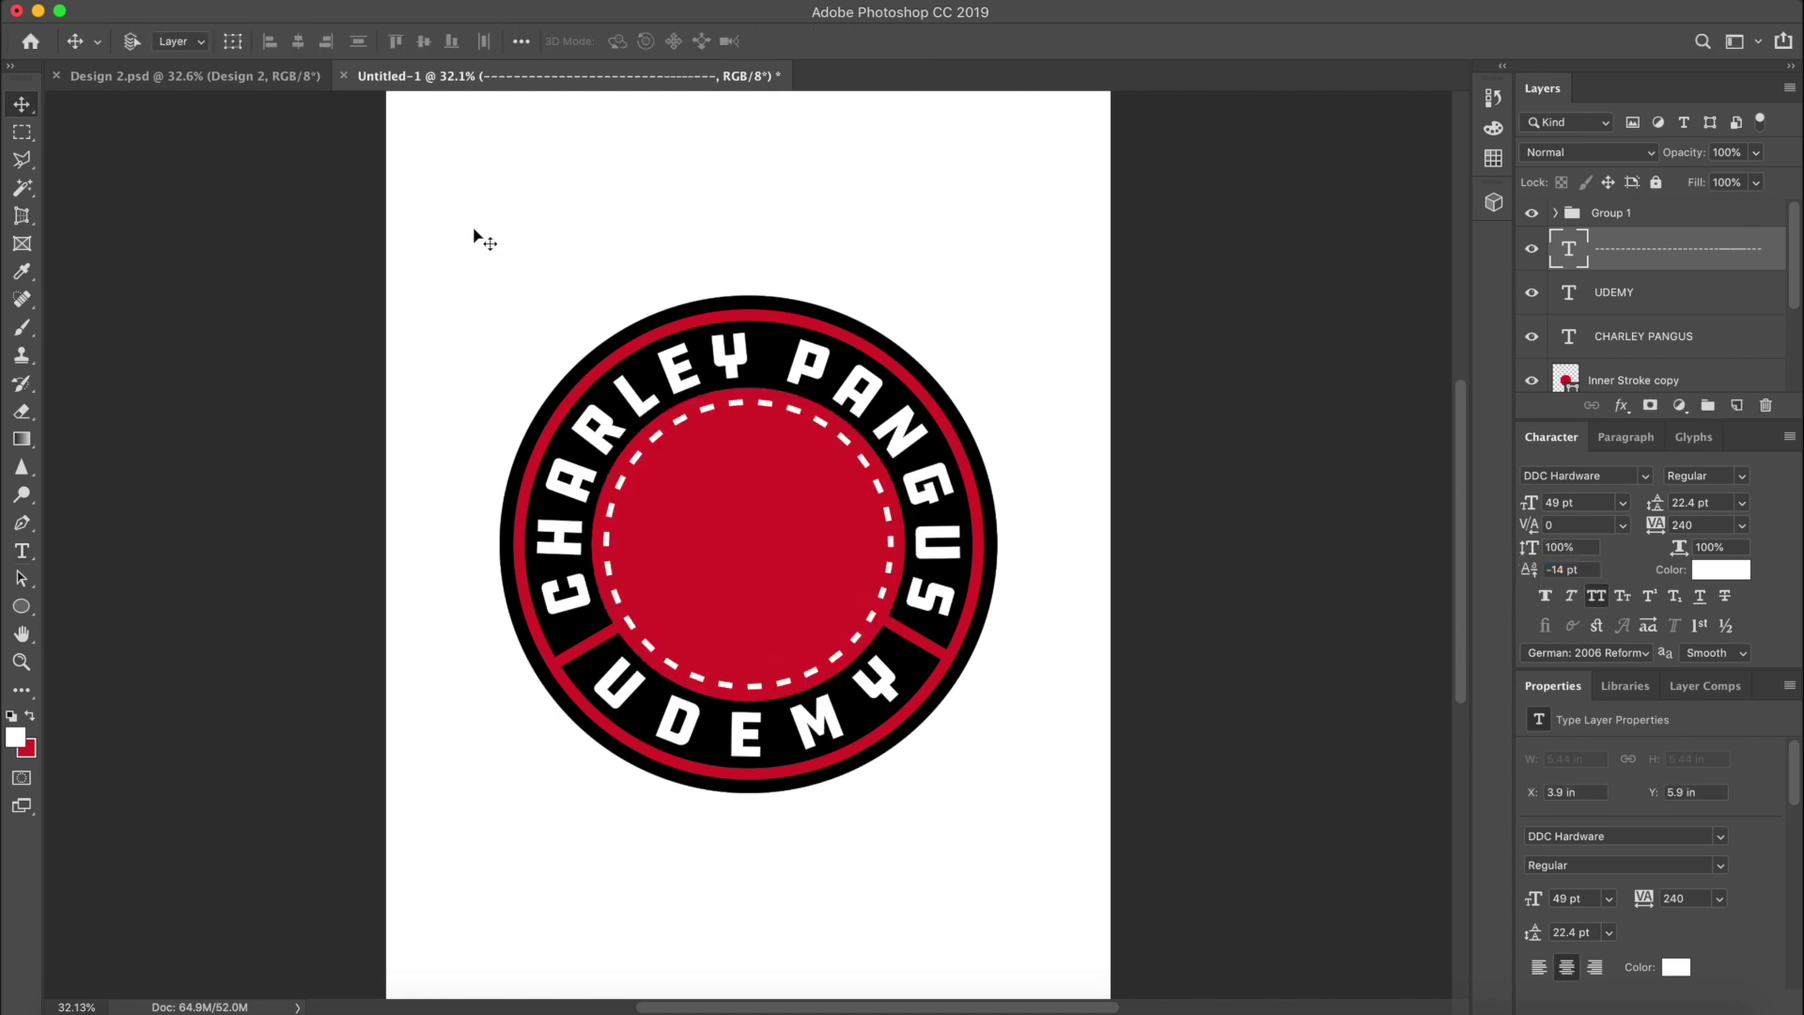
key("t")
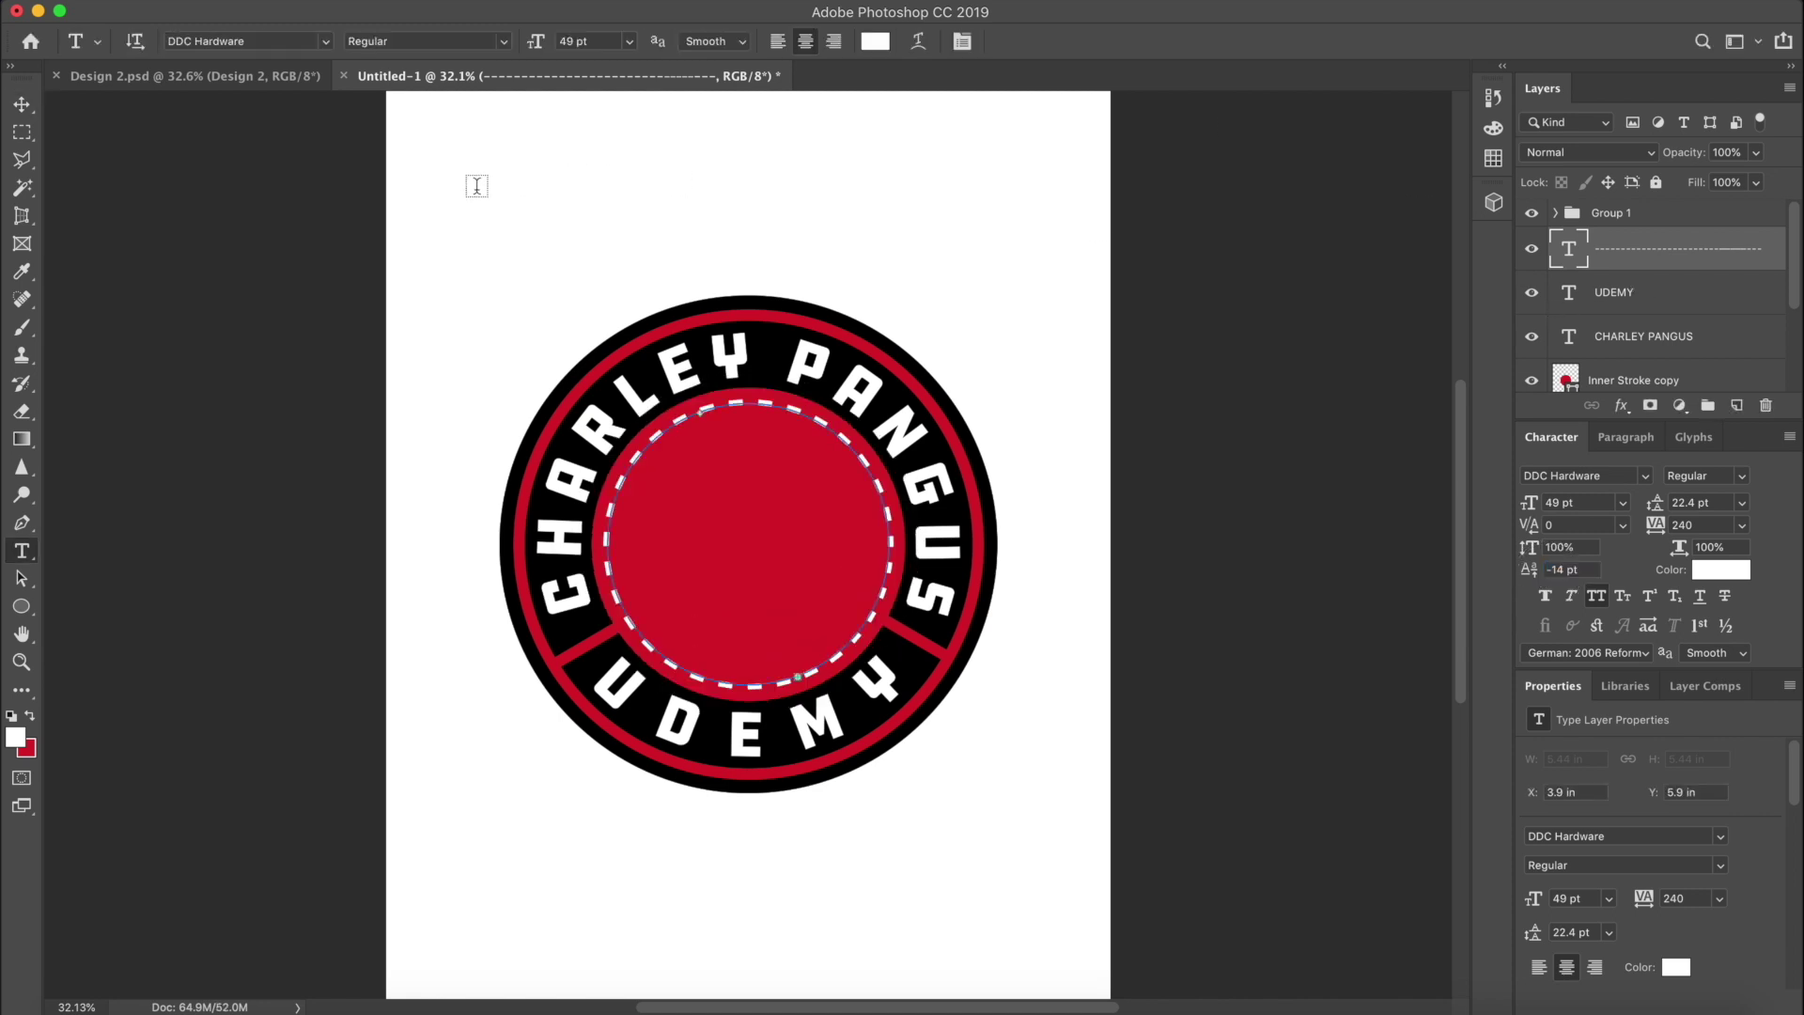
Type a black letter C and enlarge it to about 457%
left_click(486, 197)
type("C")
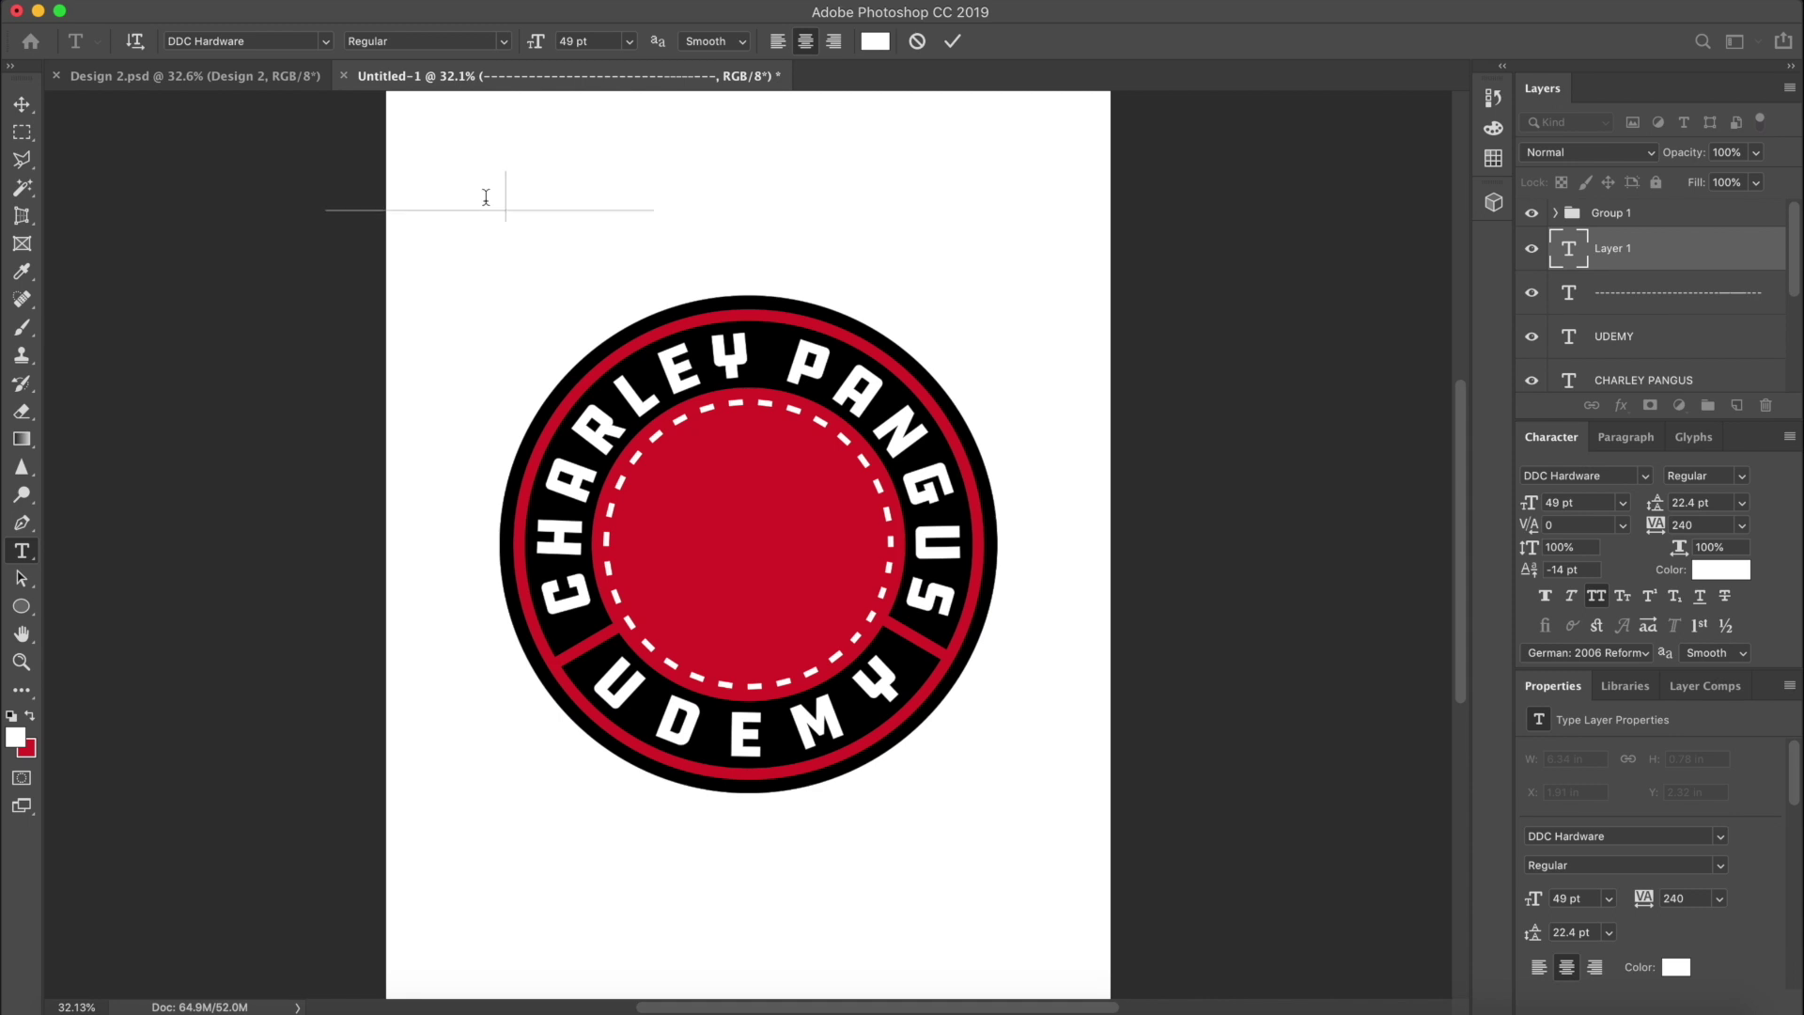
double_click(486, 197)
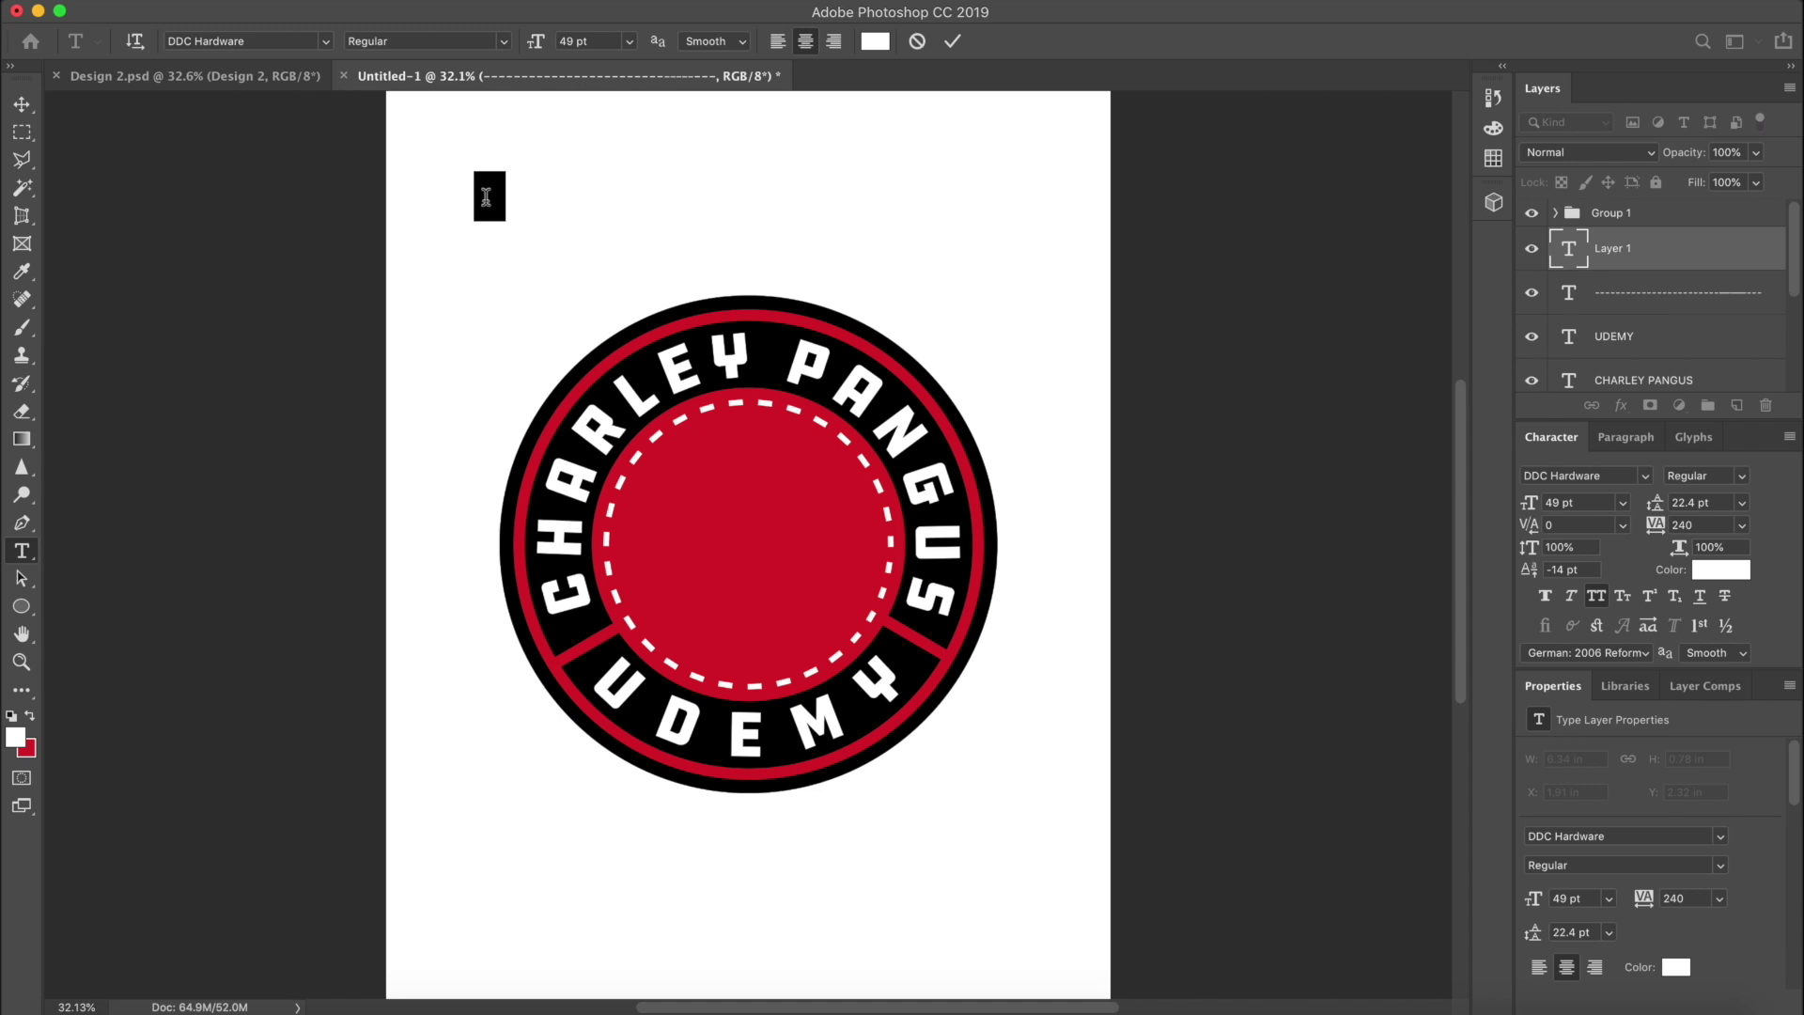
left_click(35, 715)
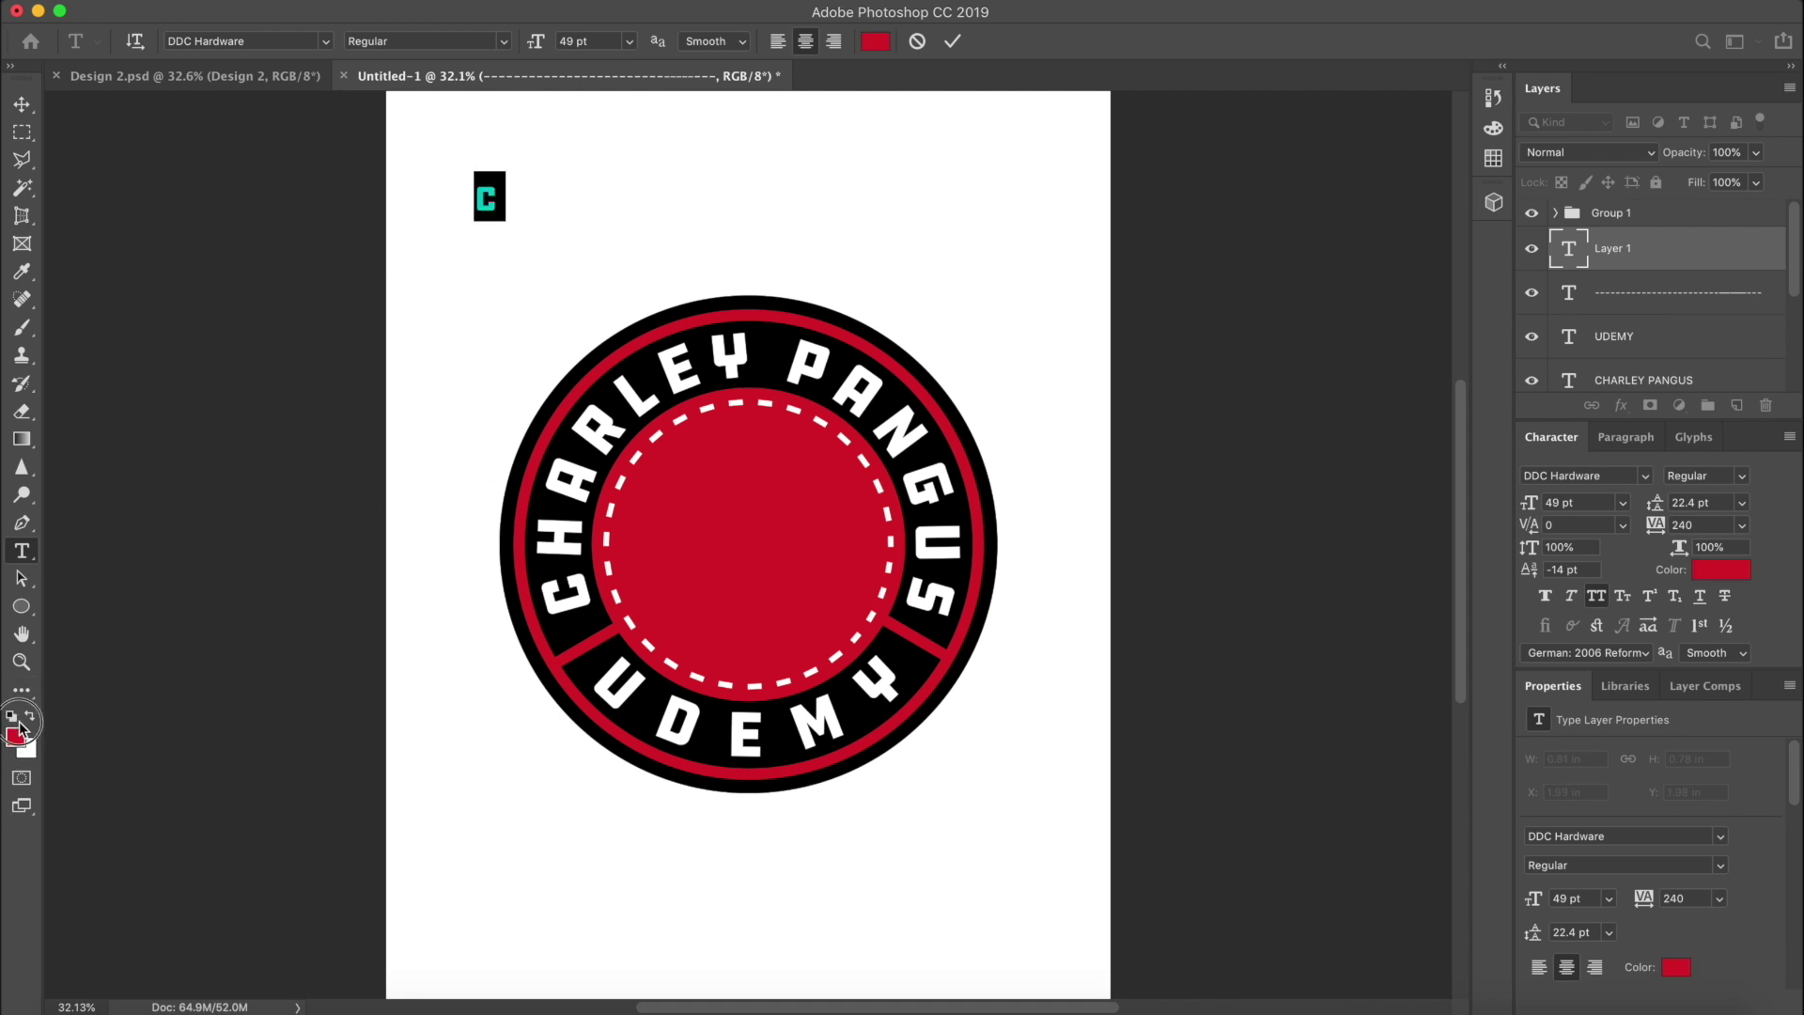
left_click(17, 735)
left_click(623, 395)
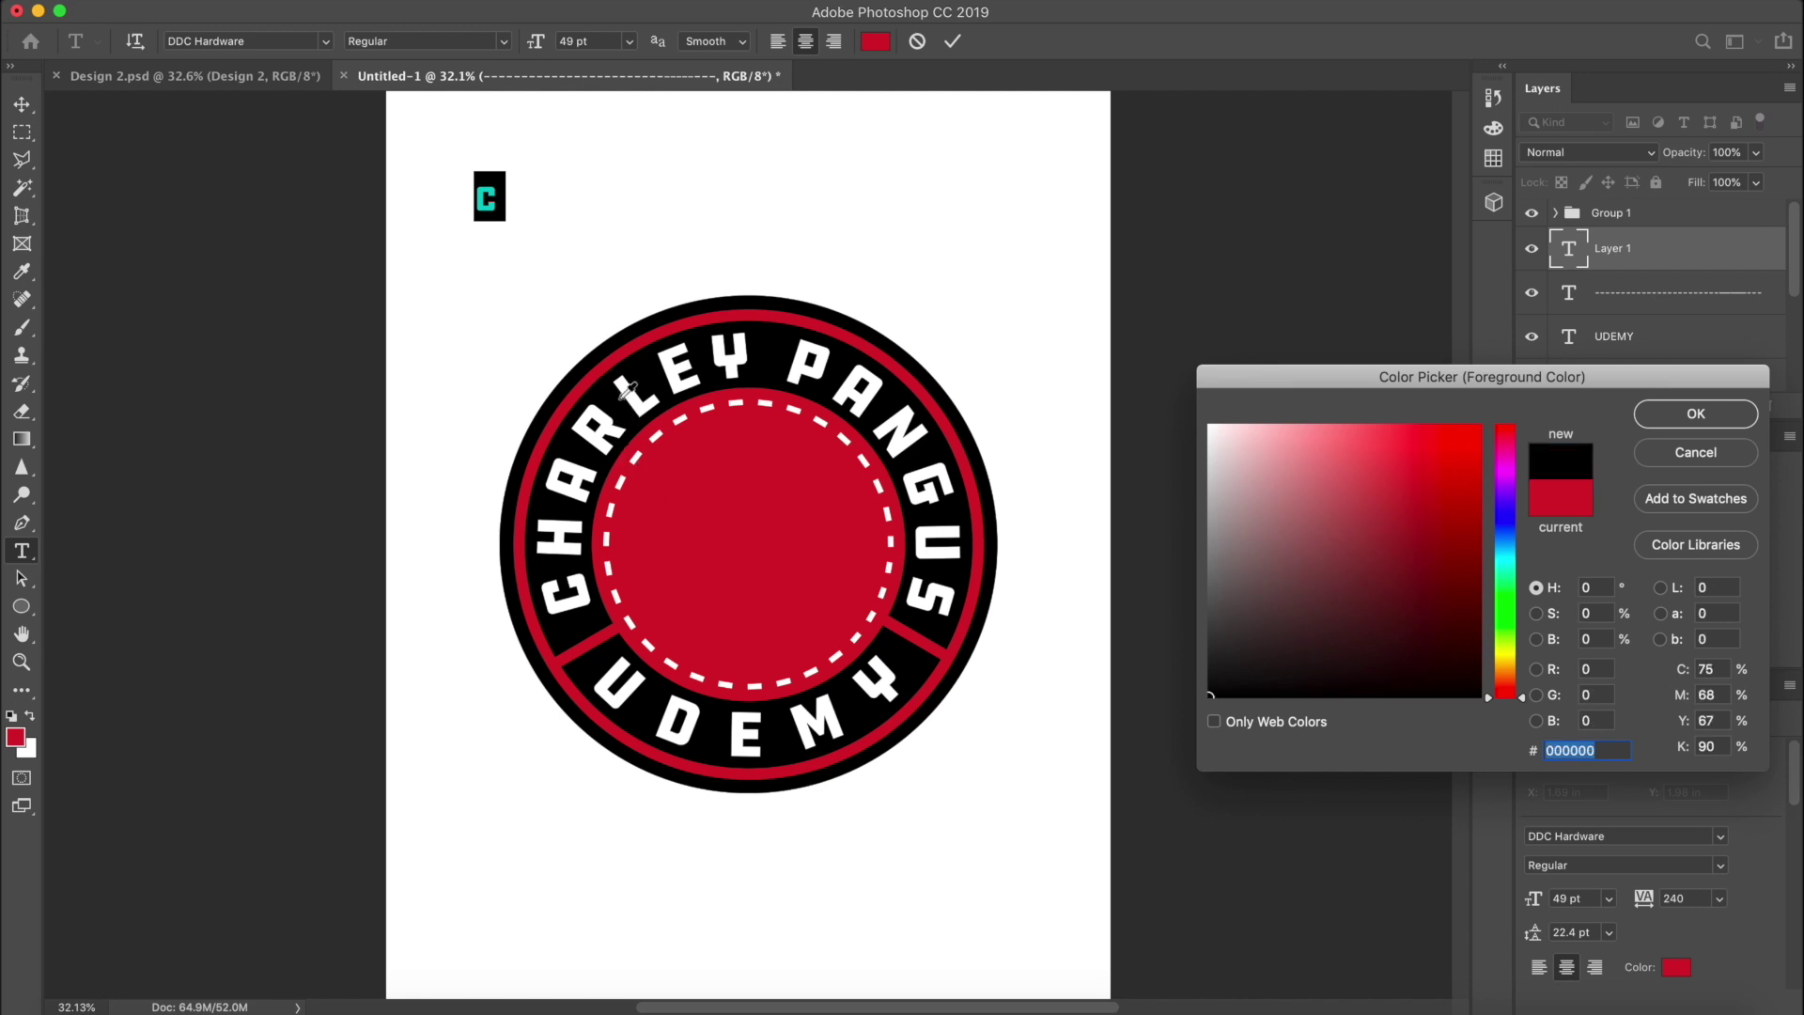
left_click(1738, 418)
key("ctrl+Return")
key("ctrl+t")
mouse_move(506, 221)
left_mouse_down()
mouse_move(632, 342)
mouse_move(664, 330)
mouse_move(555, 310)
mouse_move(524, 233)
left_mouse_up()
key("Return")
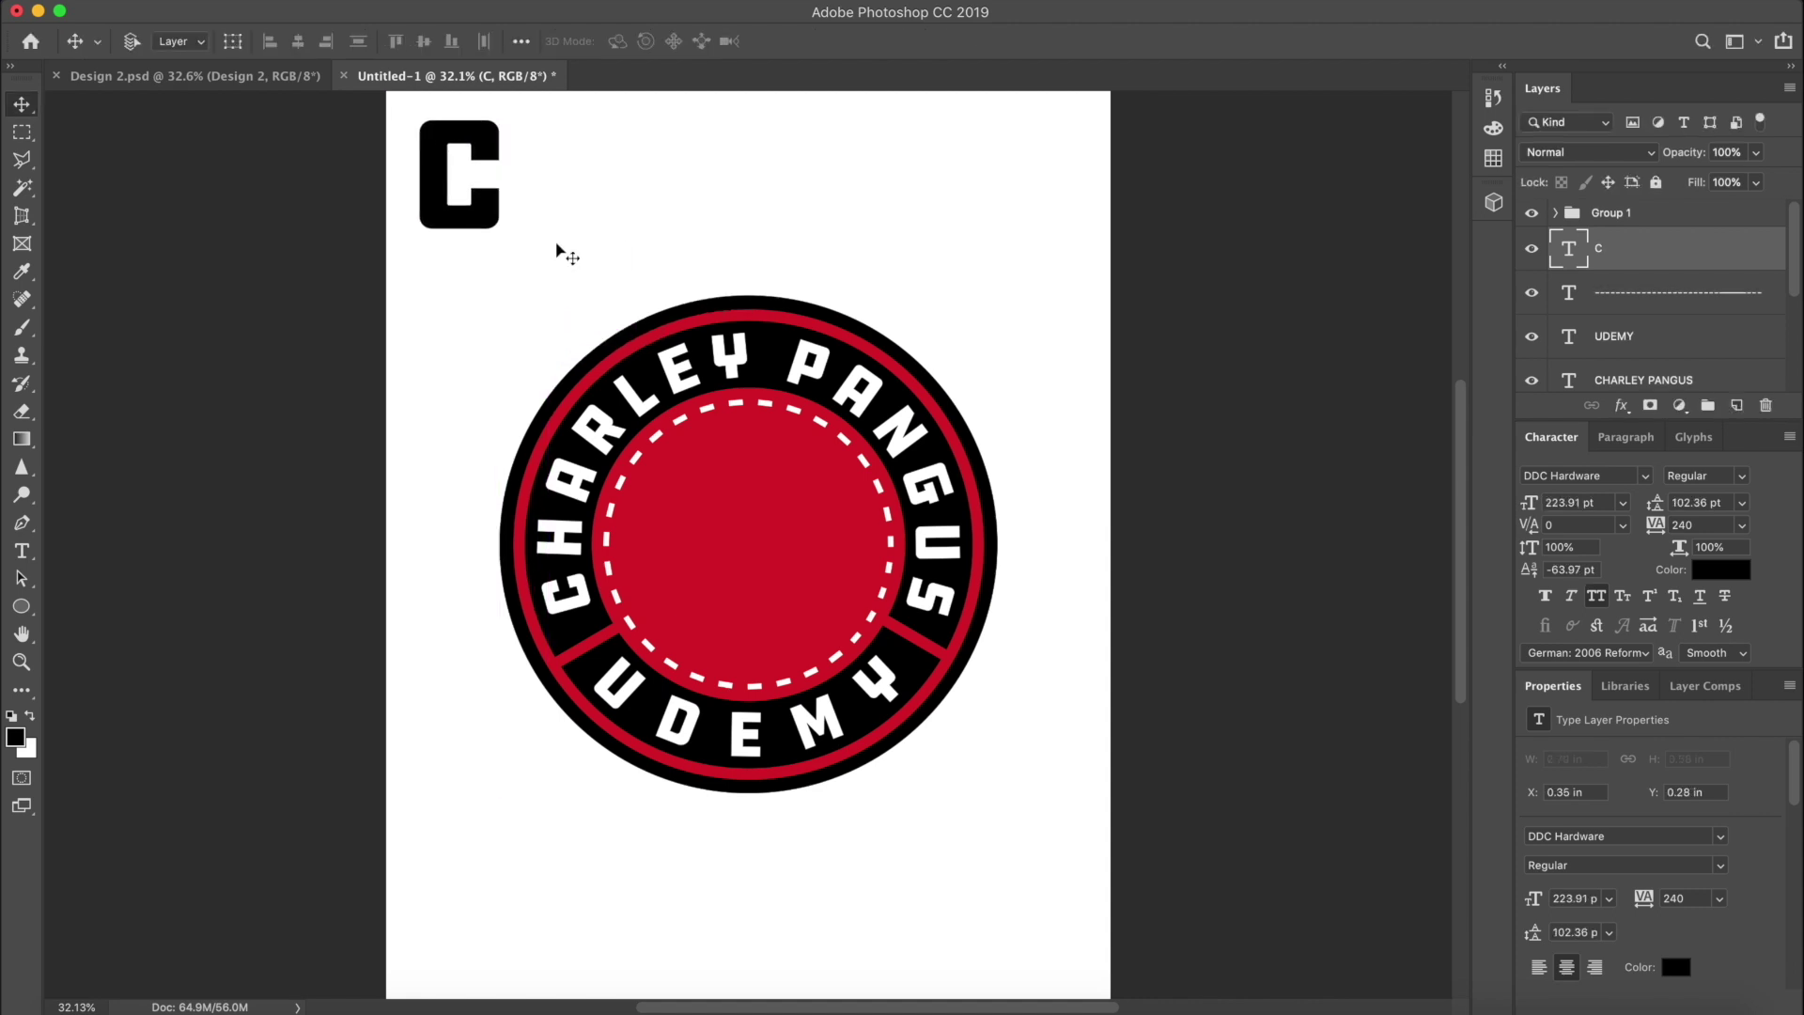
Copy the C down and to the right and change the copy to P
left_click_drag(498, 231, 576, 290)
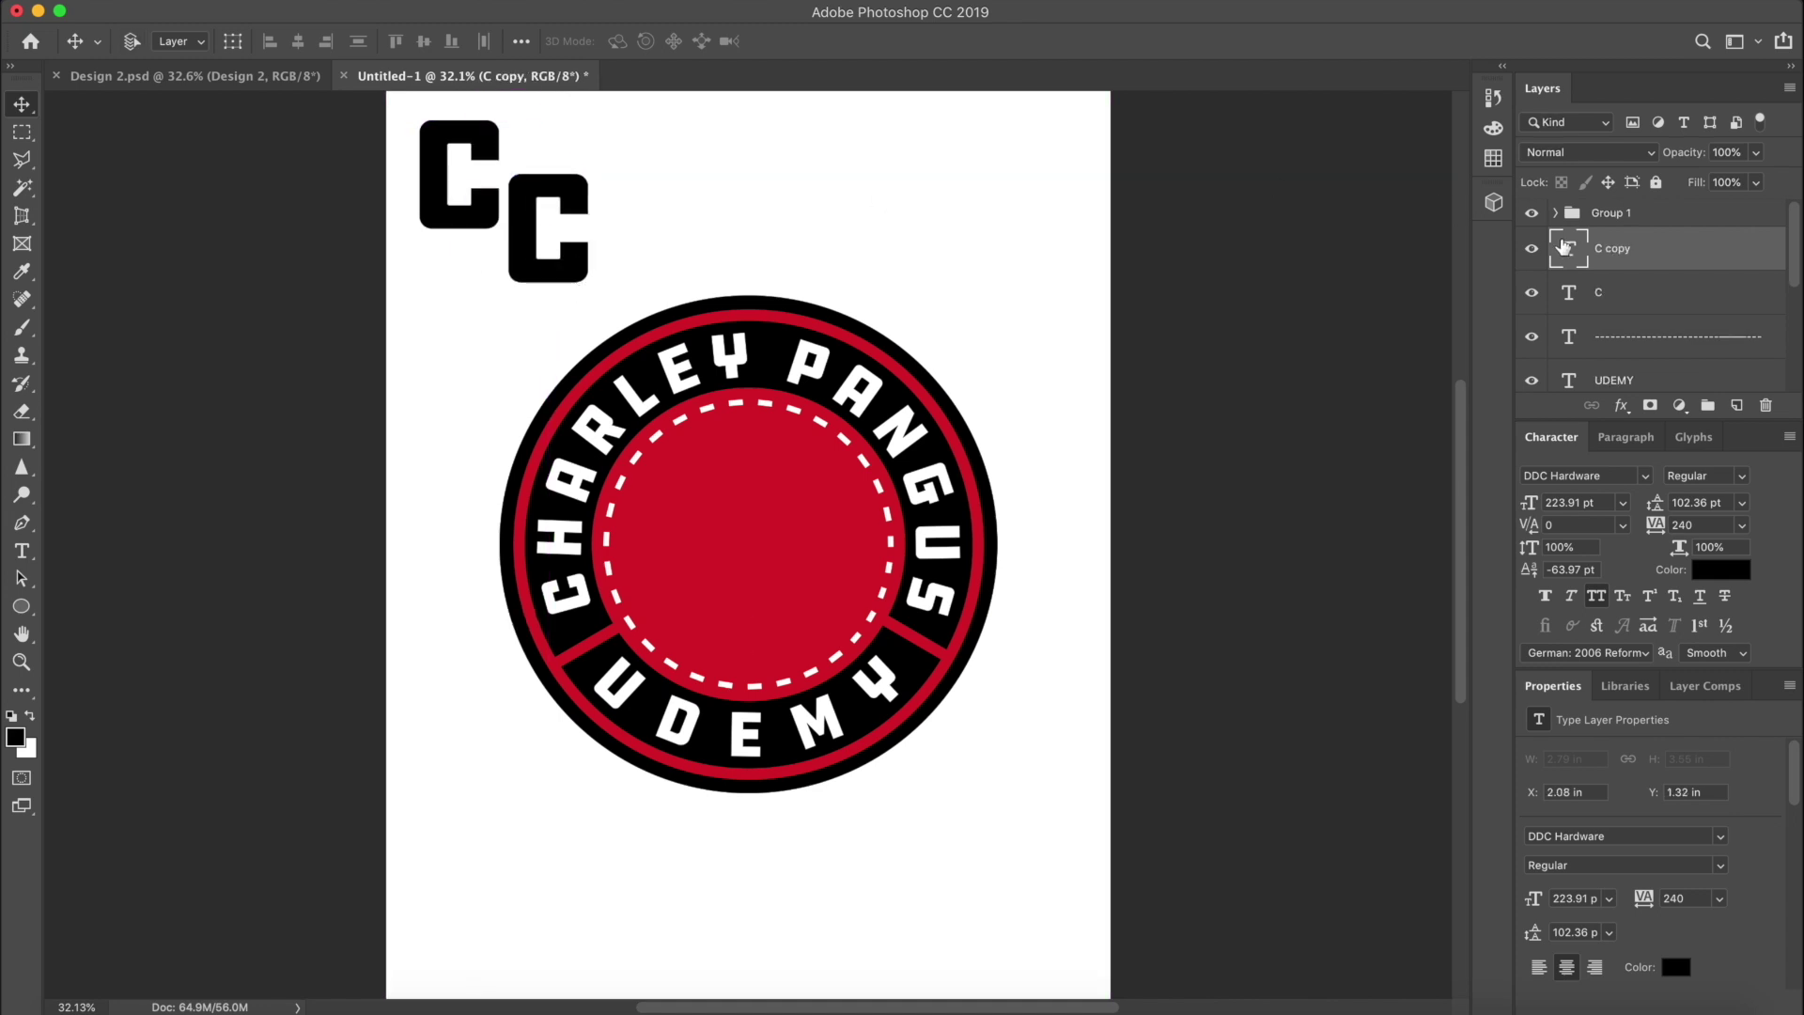
double_click(1564, 248)
type("P")
left_click(22, 104)
left_click_drag(608, 221, 609, 234)
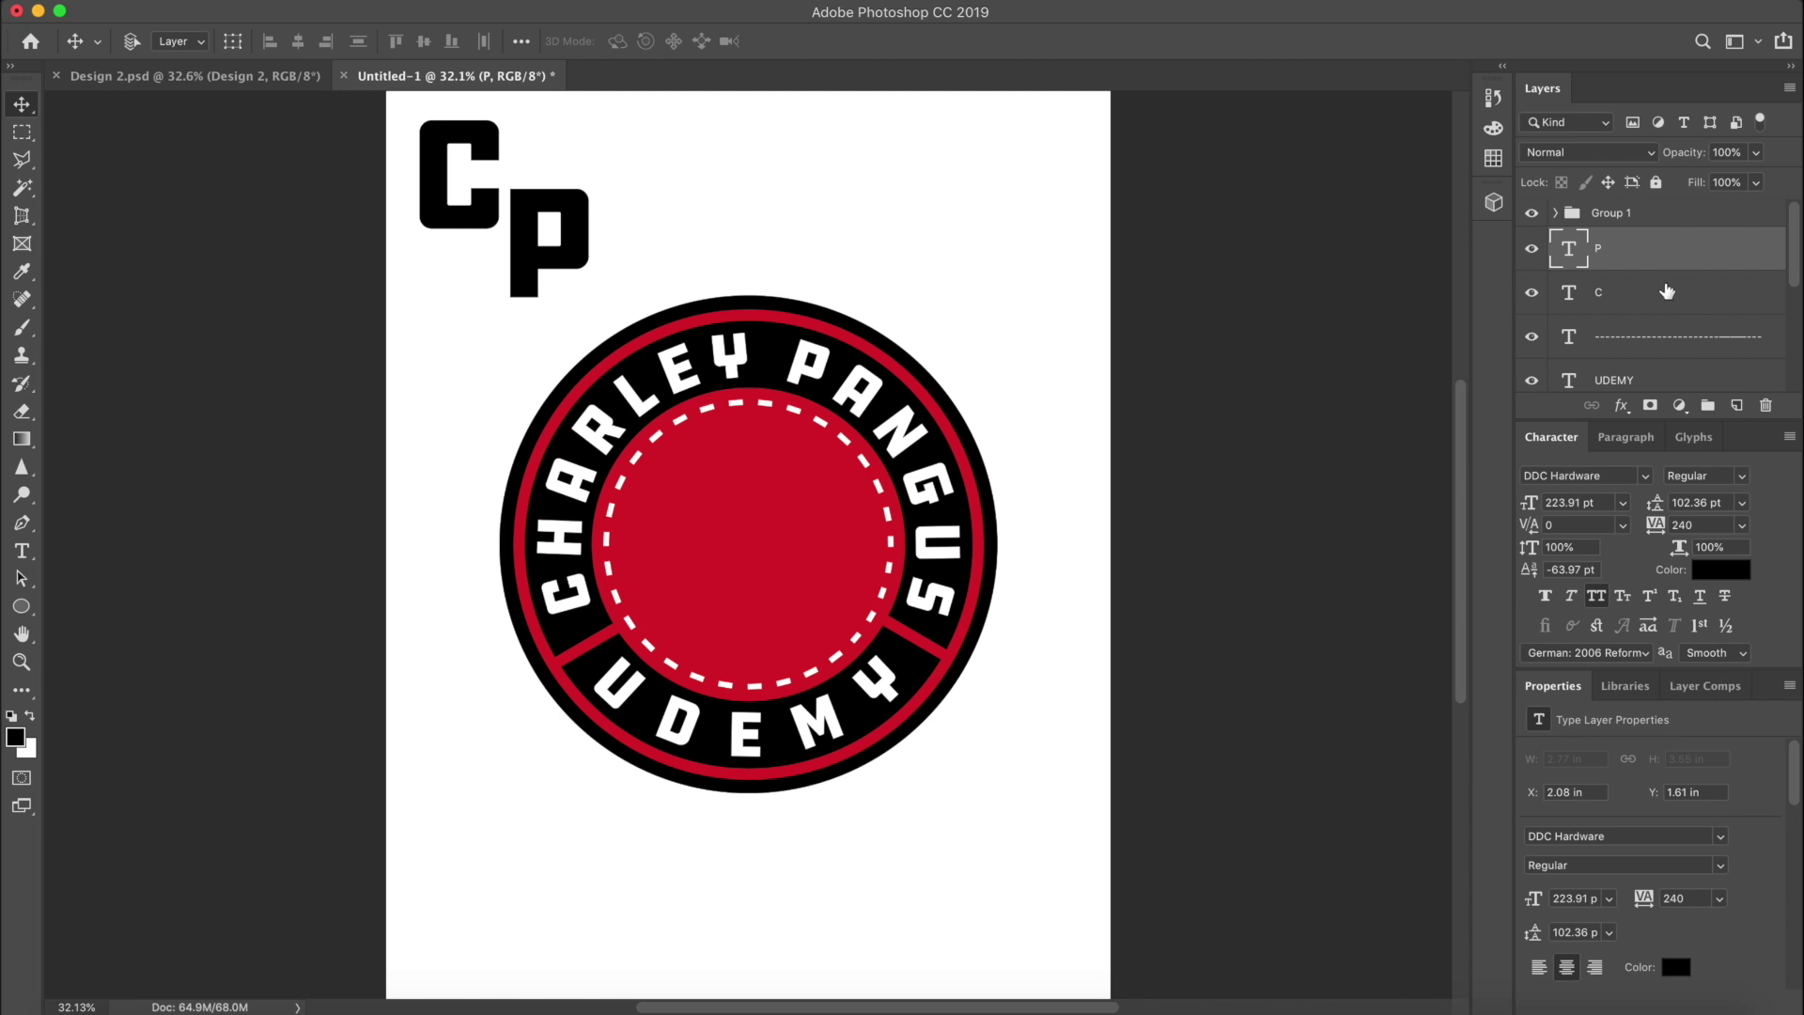
Group the C and P as CP and centre the group on the badge
left_click(1669, 286, "shift")
key("super+g")
double_click(1607, 241)
type("CP")
key("Return")
left_click_drag(518, 249, 759, 560)
key("super+a")
left_click(298, 41)
left_click(423, 42)
key("super+d")
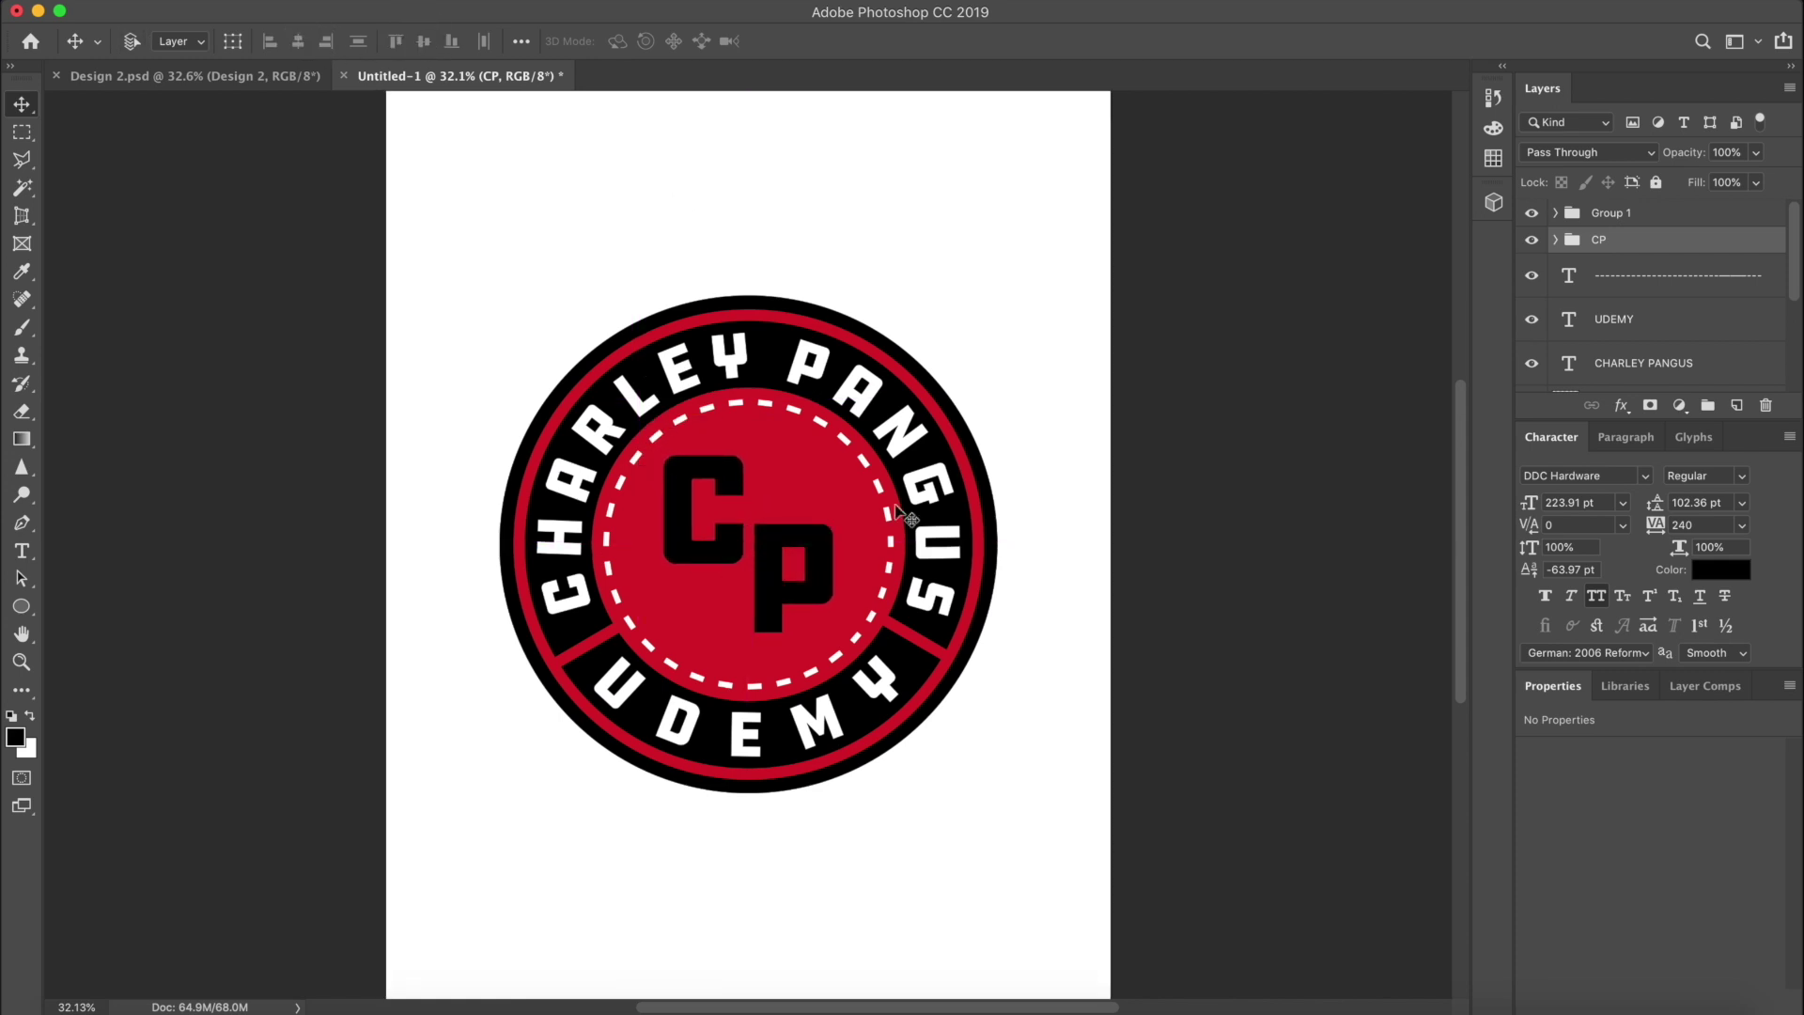
Enlarge the CP group to about 106% and duplicate it as CP copy
key("super+t")
left_click_drag(834, 453, 850, 443)
key("Return")
key("super+a")
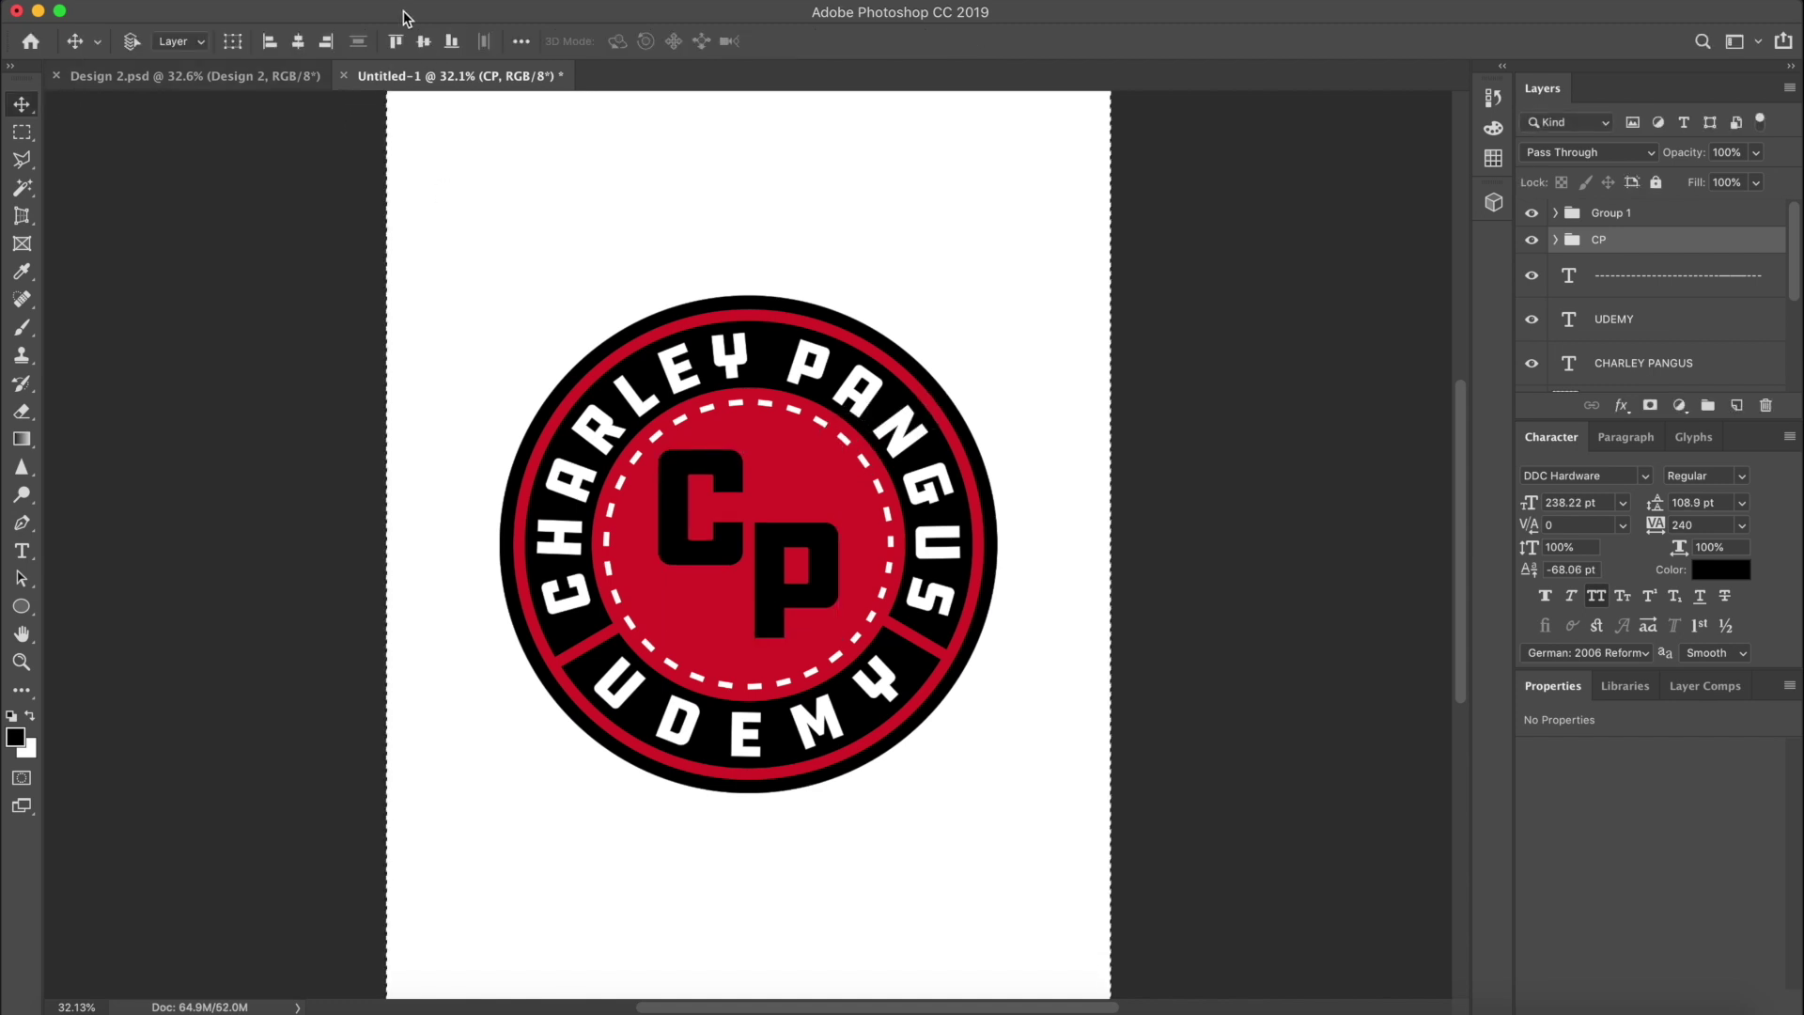
left_click(448, 43)
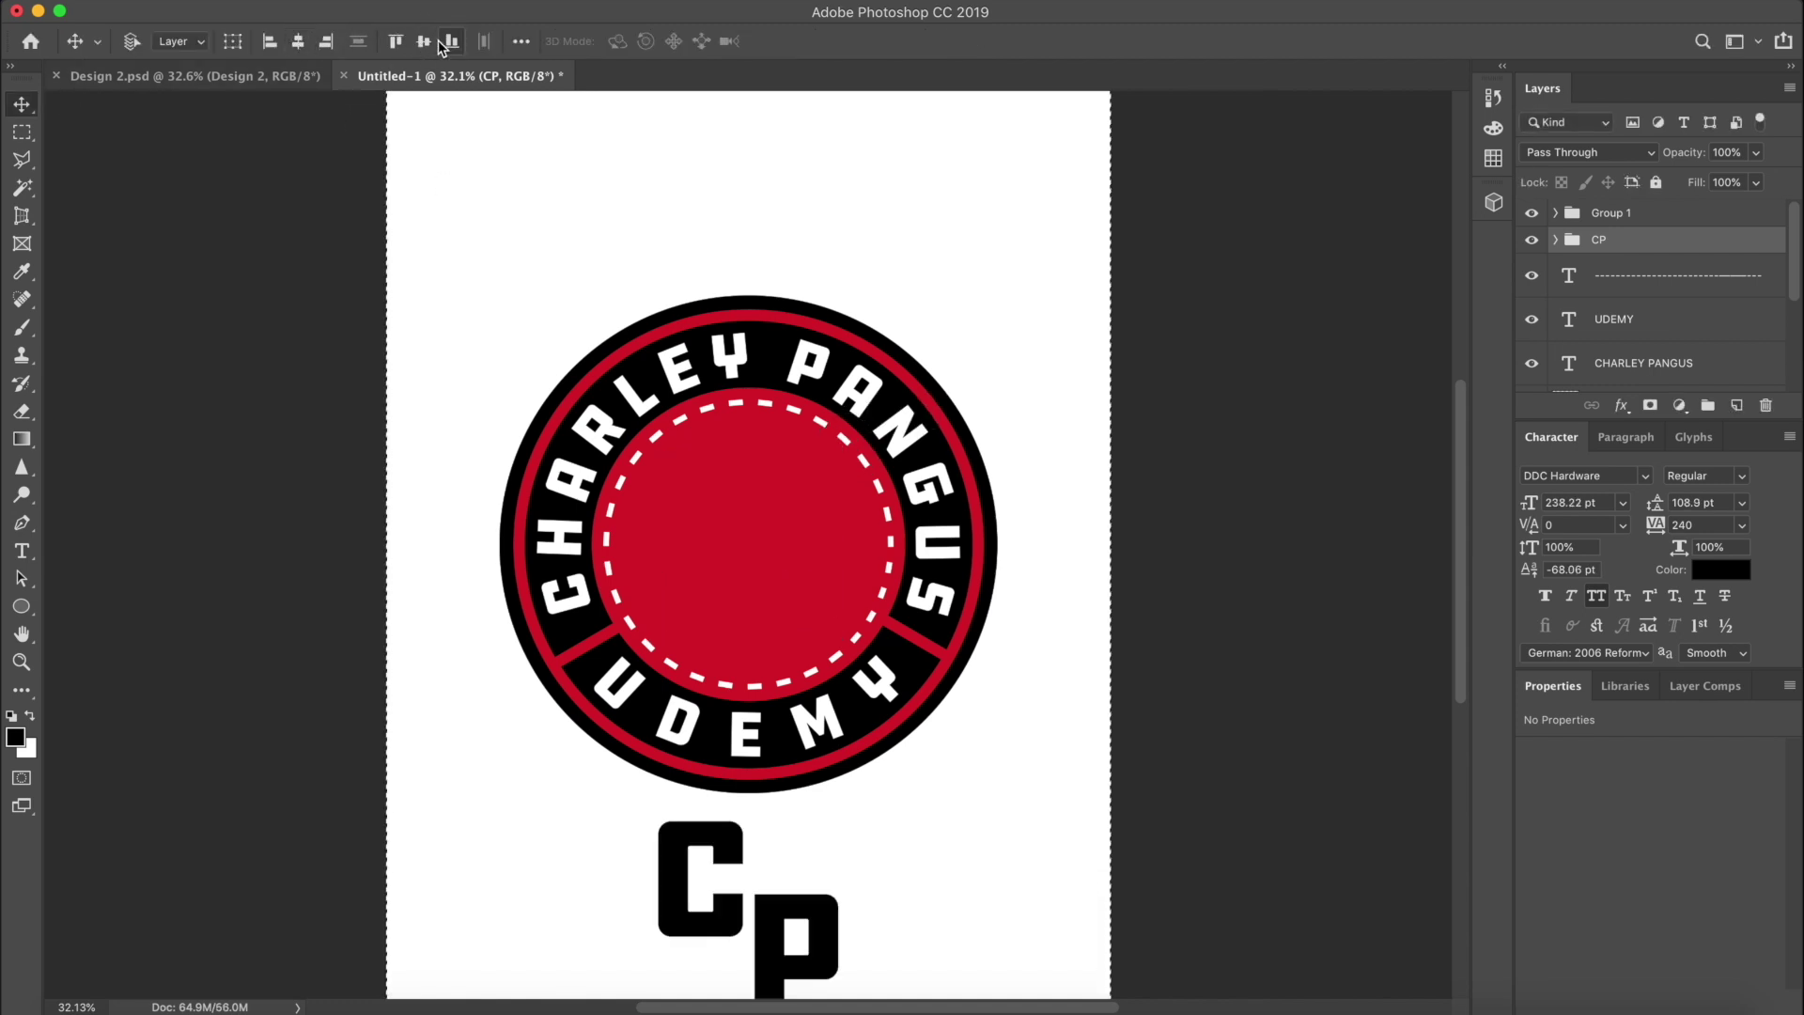
key("super+z")
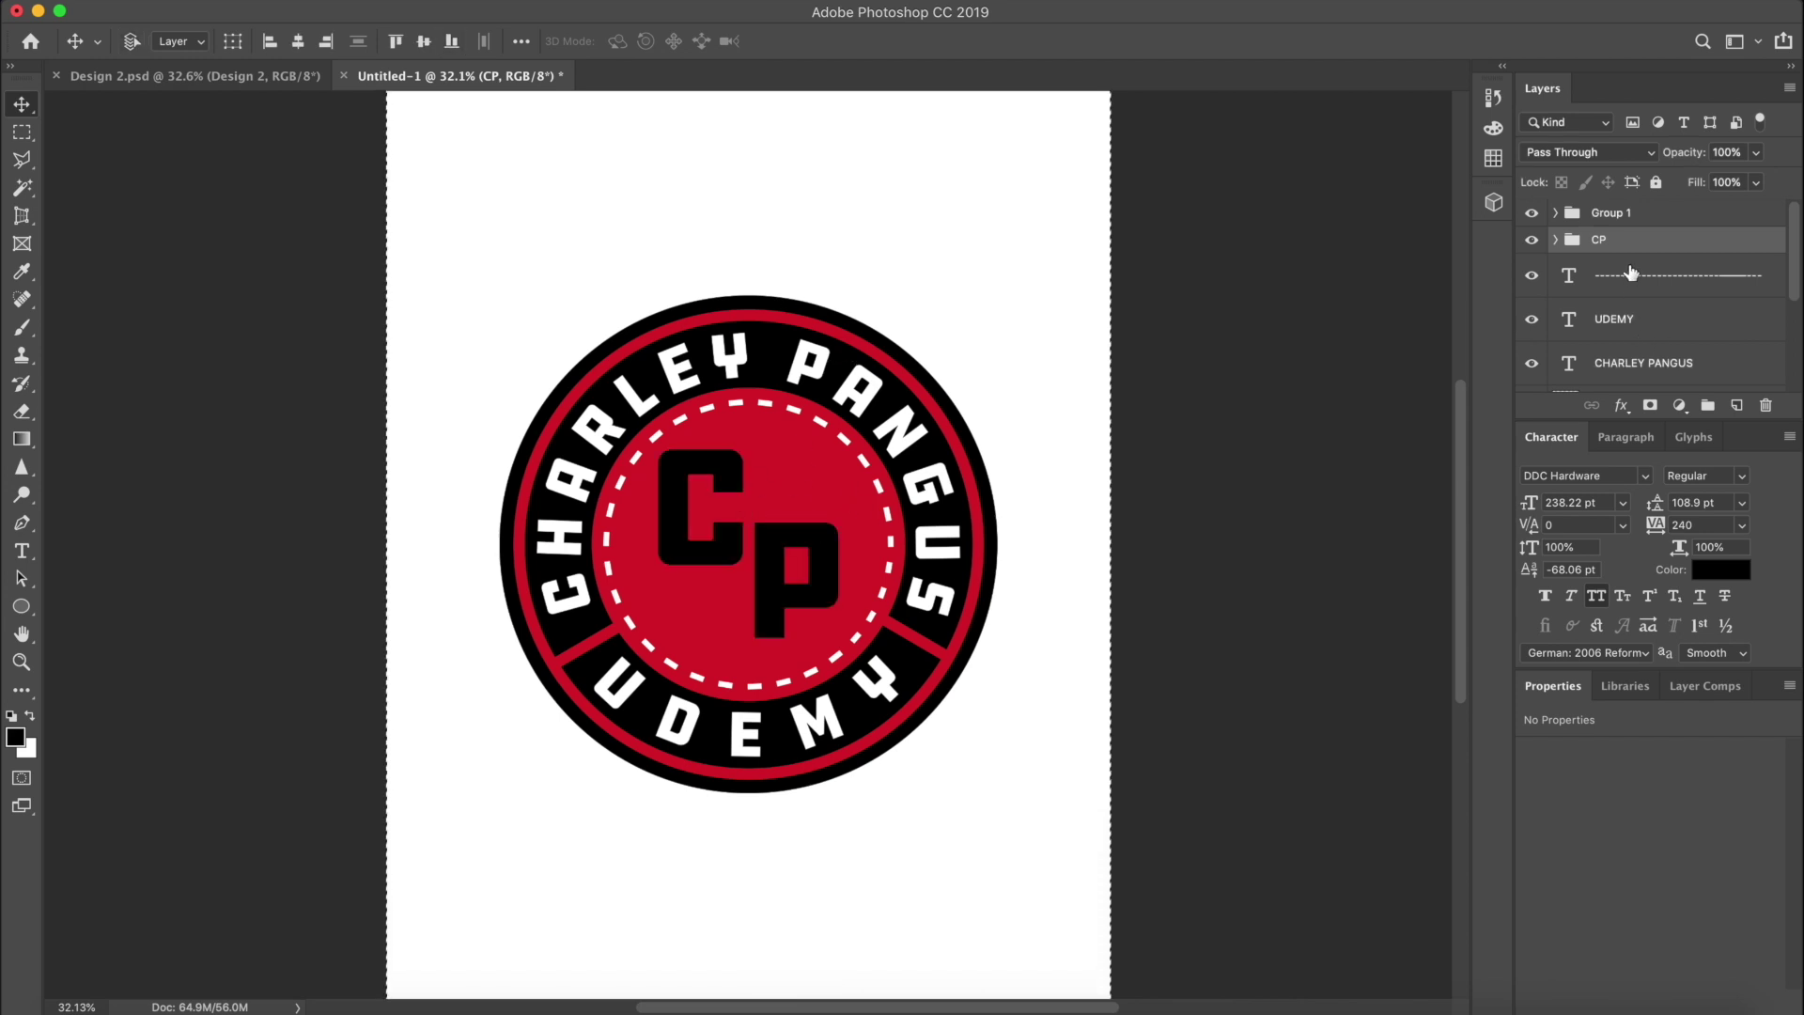
key("super+j")
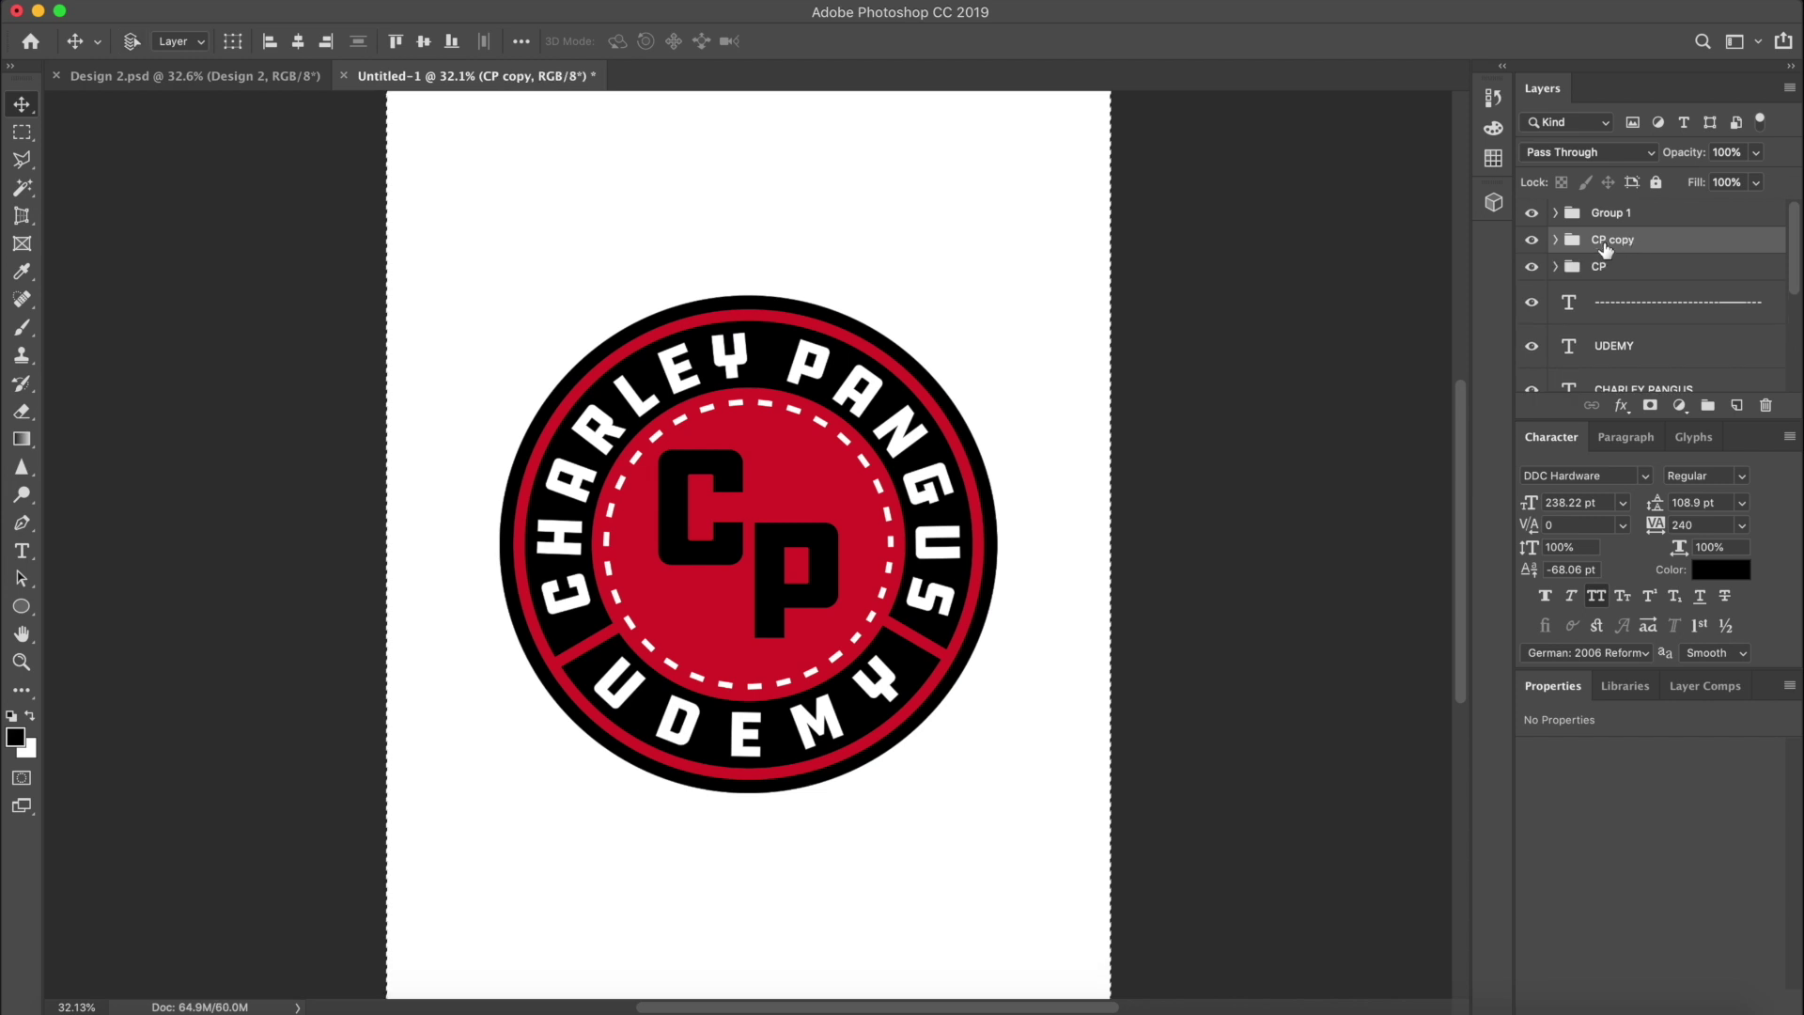
Hide the original CP group, give CP copy a white Color Overlay, and convert it to a smart object
left_click(1532, 267)
left_click(1620, 405)
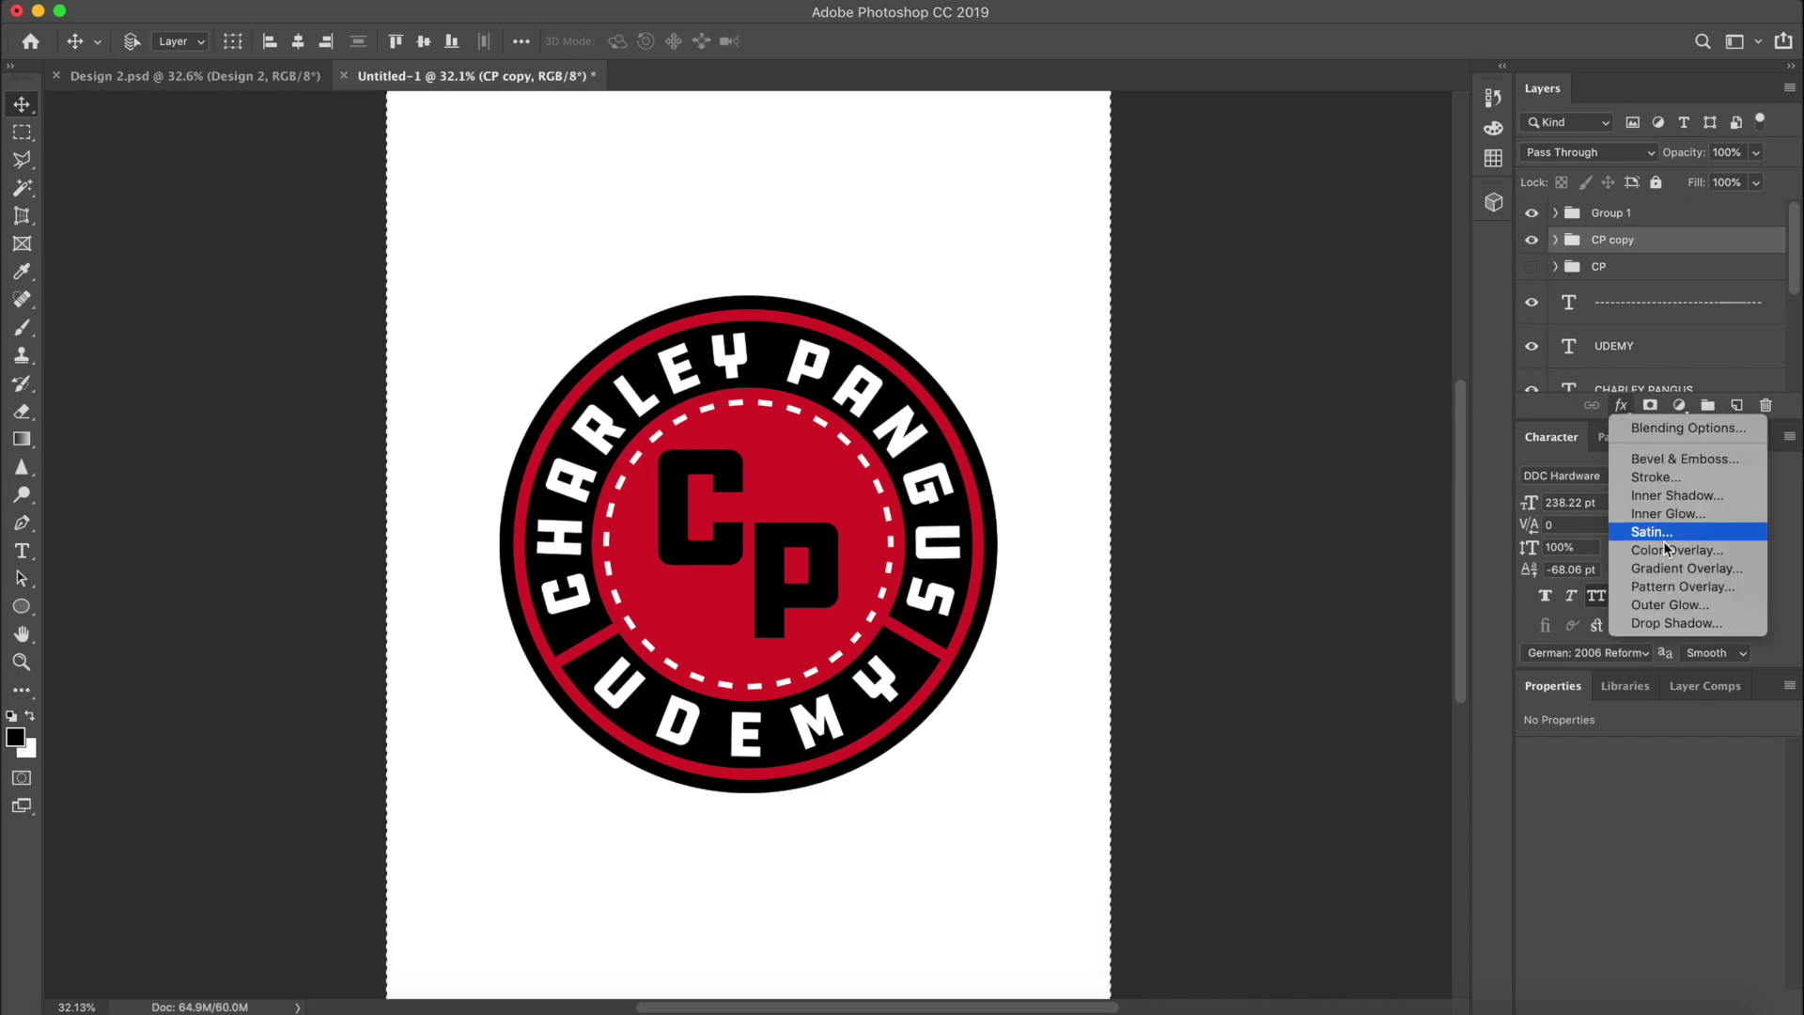
right_click(1615, 246)
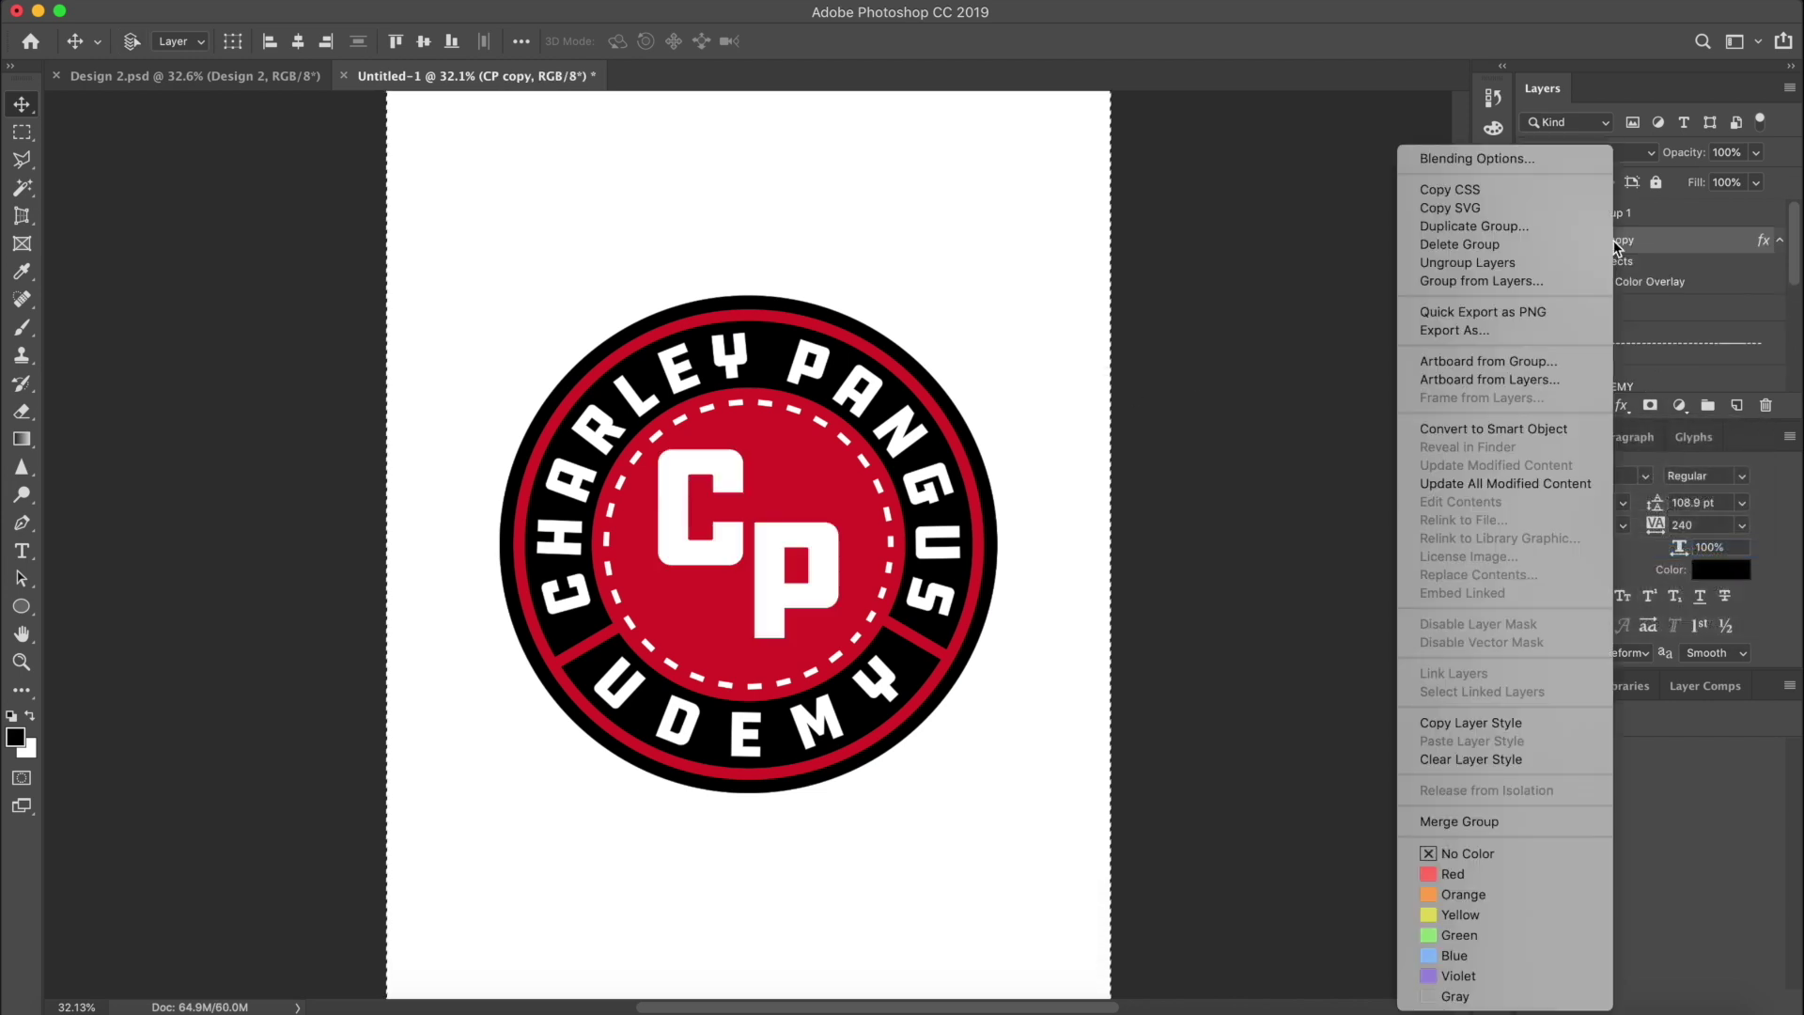
left_click(1515, 430)
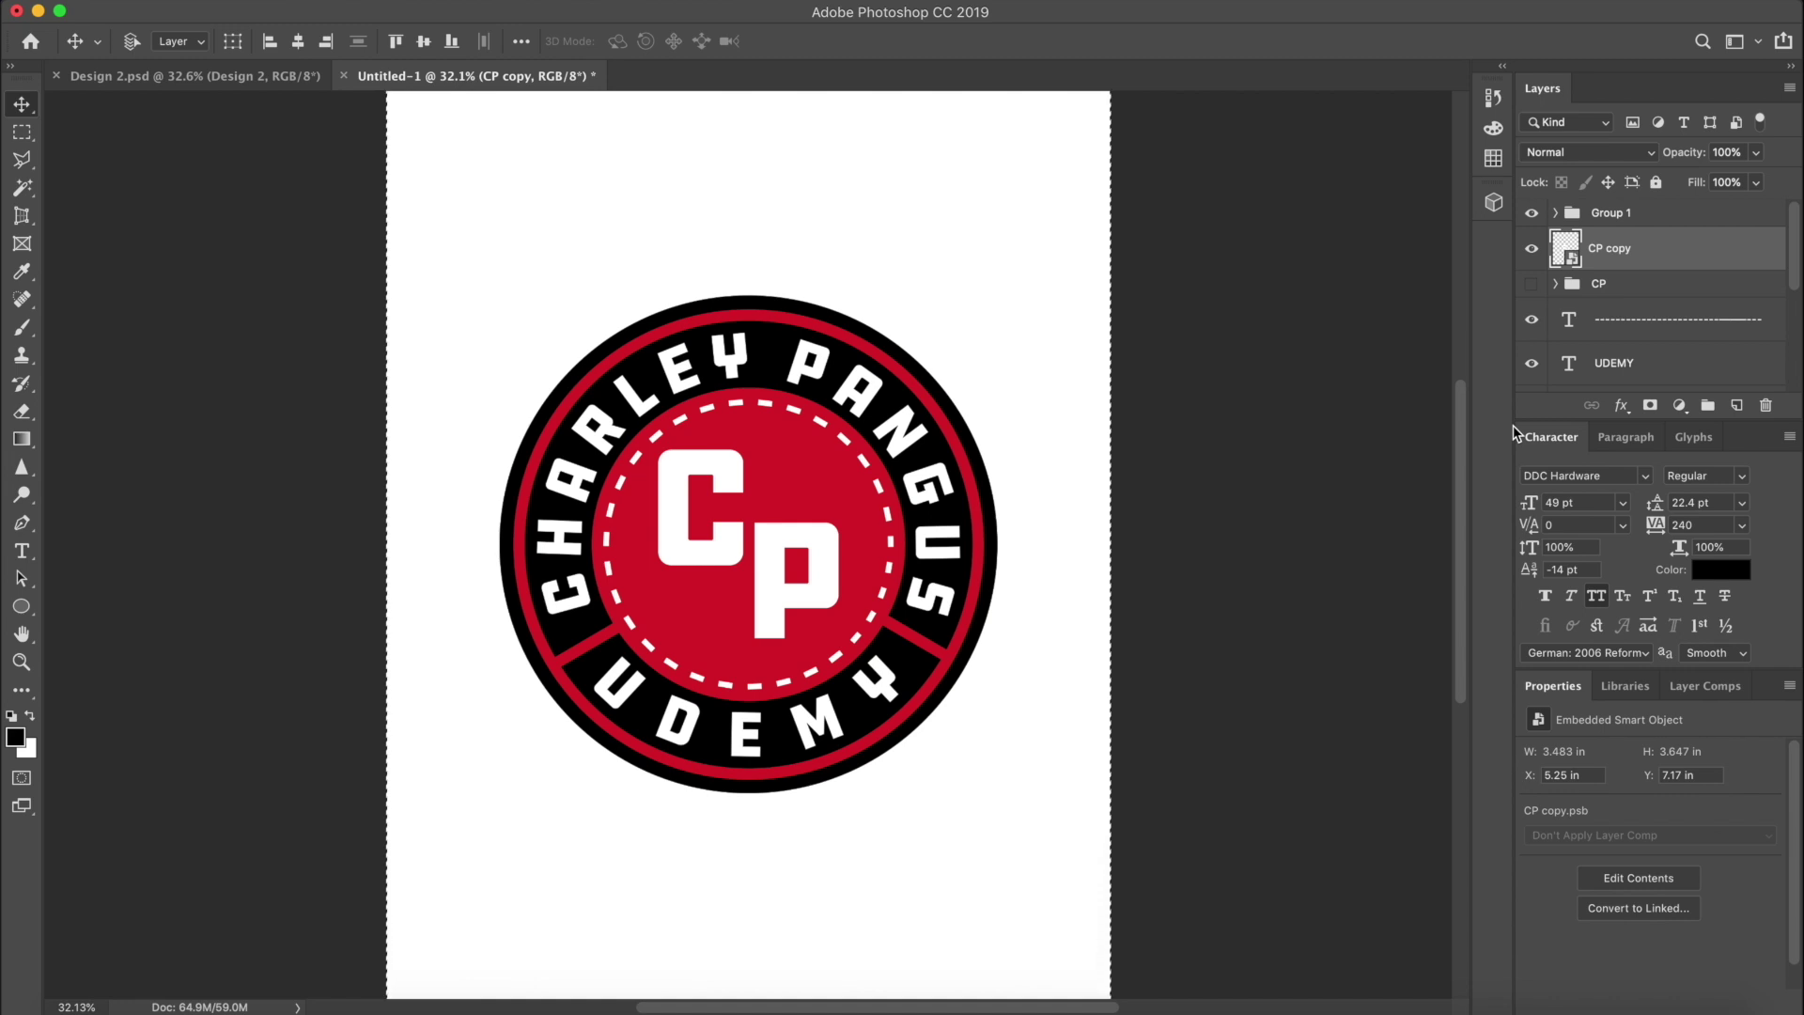
Add a 29 px black inside Stroke effect to the CP copy smart object
left_click(1623, 407)
left_click(1654, 477)
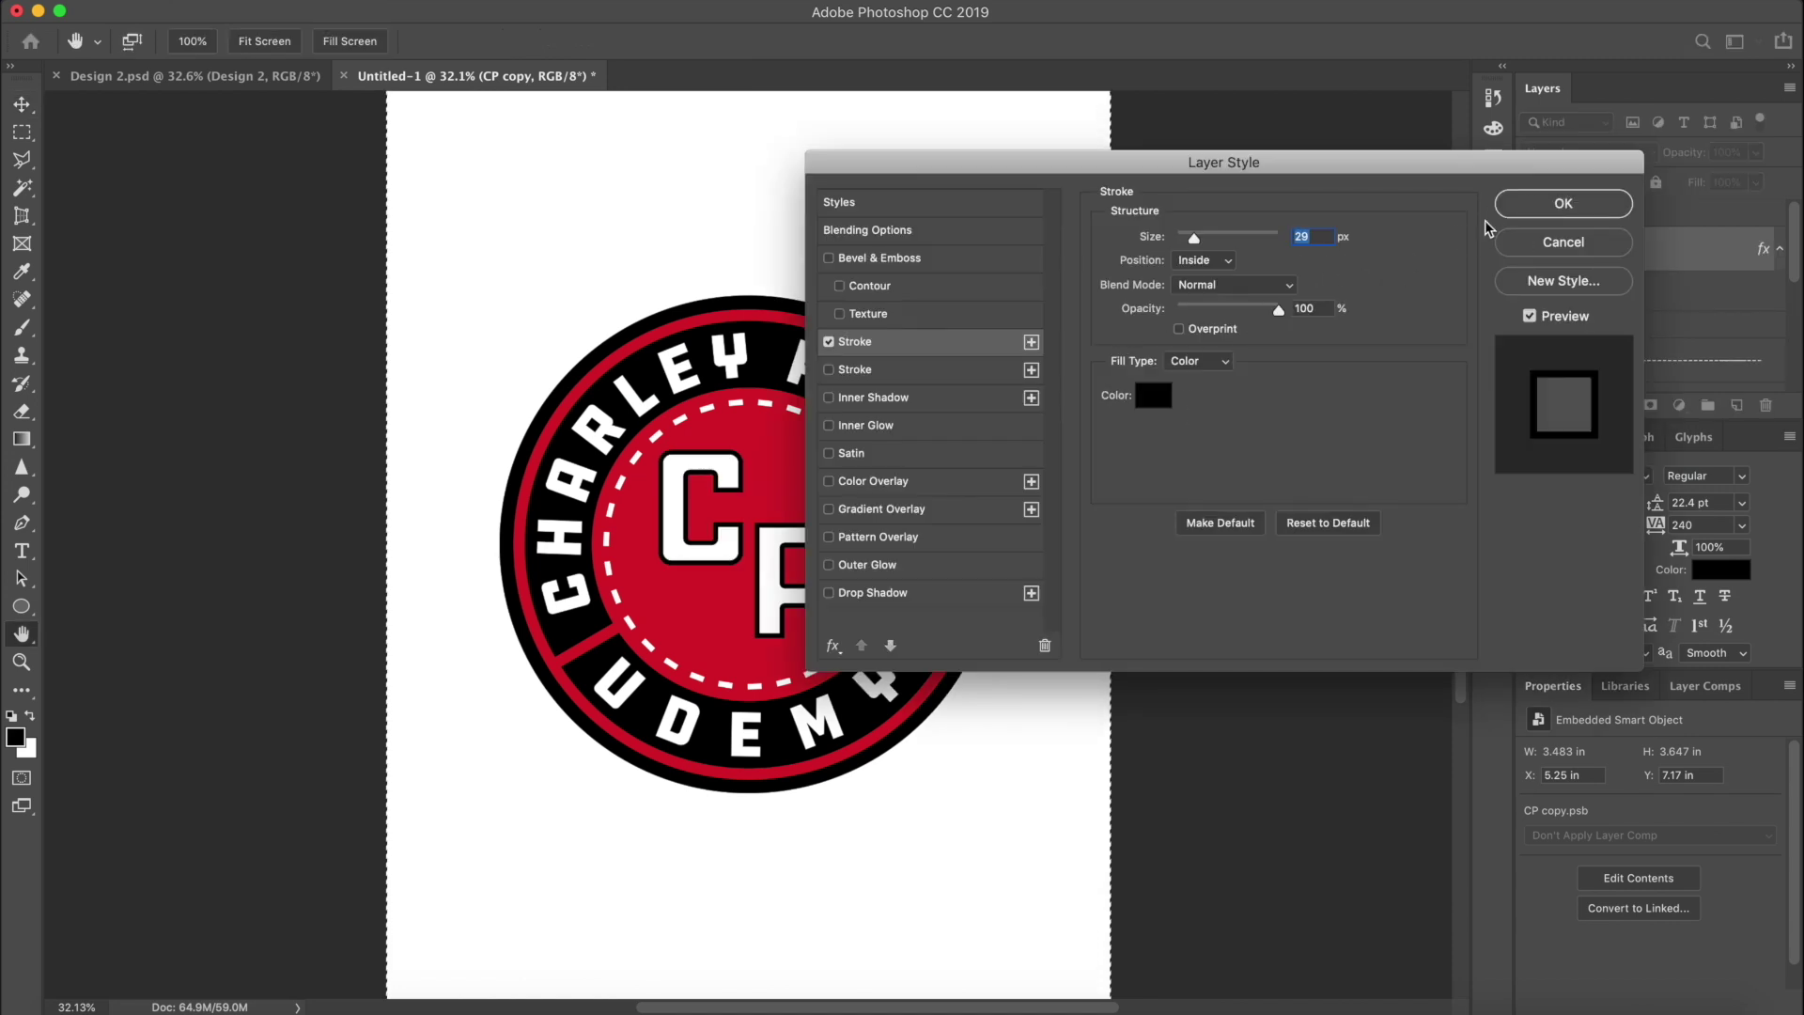
left_click(1562, 204)
left_click(576, 9)
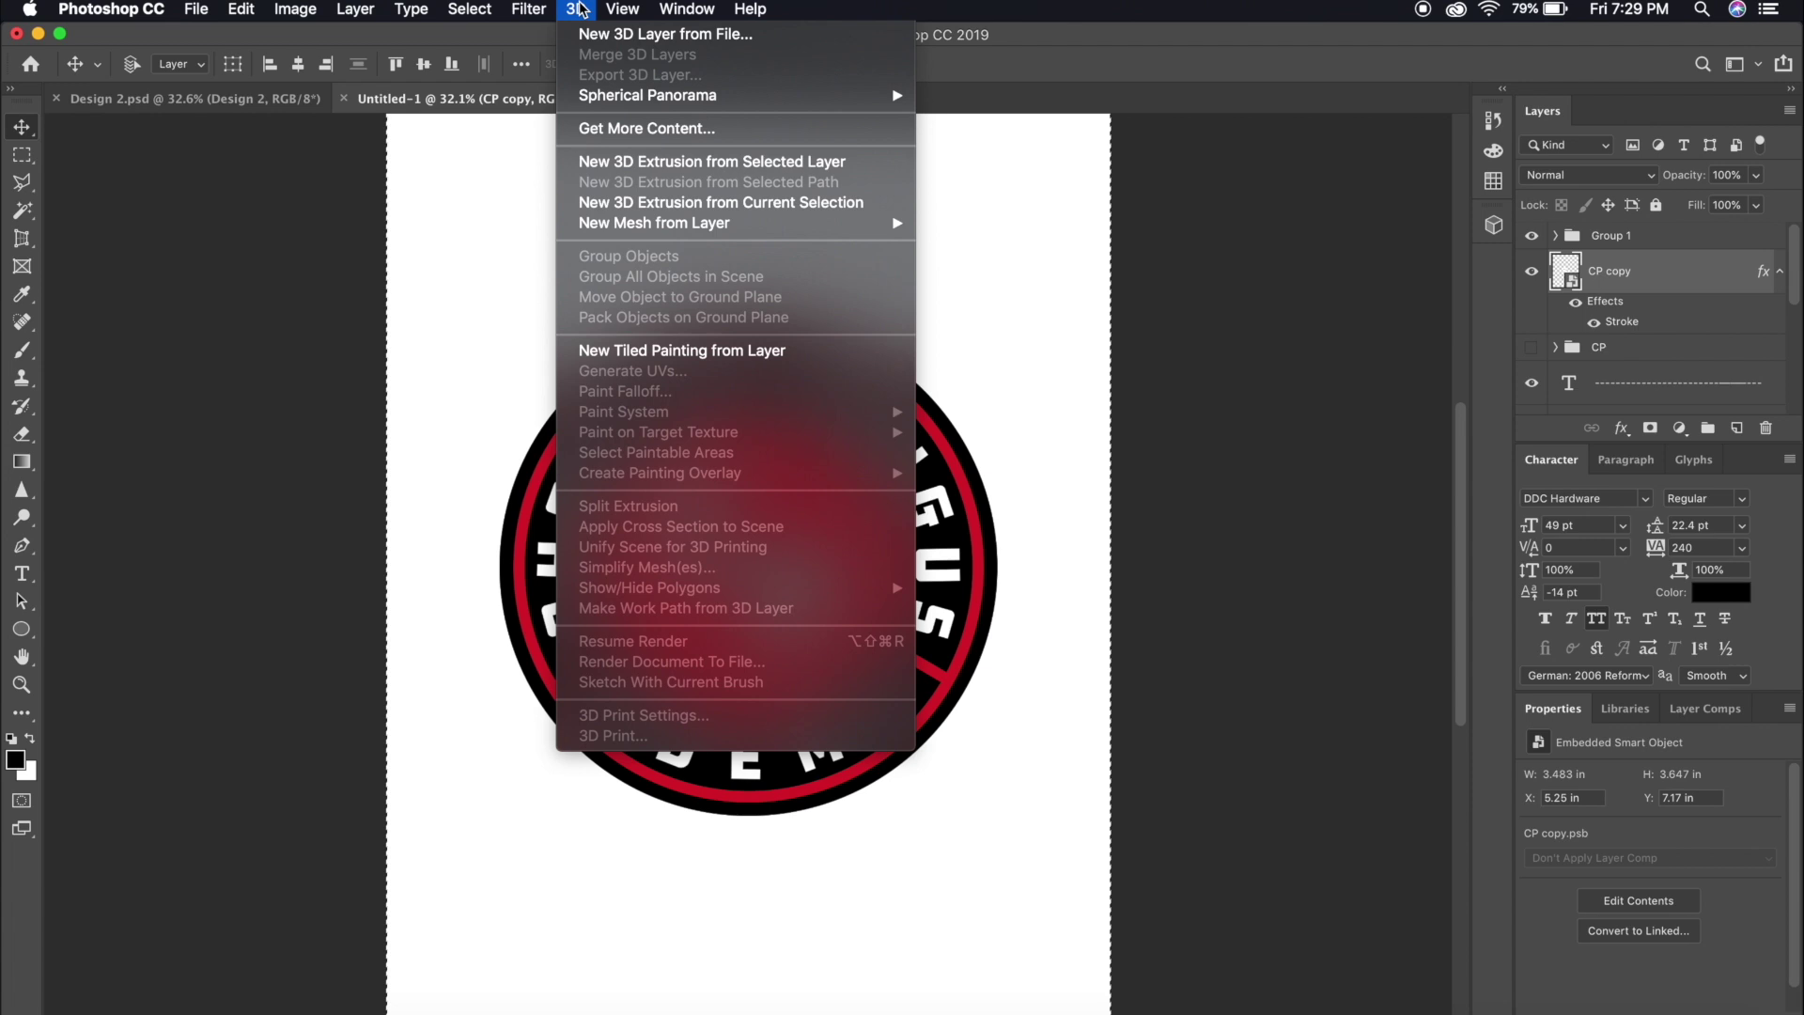
Extrude CP copy into 3D, shift it along its depth axis, and tilt the view
left_click(641, 167)
left_click(1066, 358)
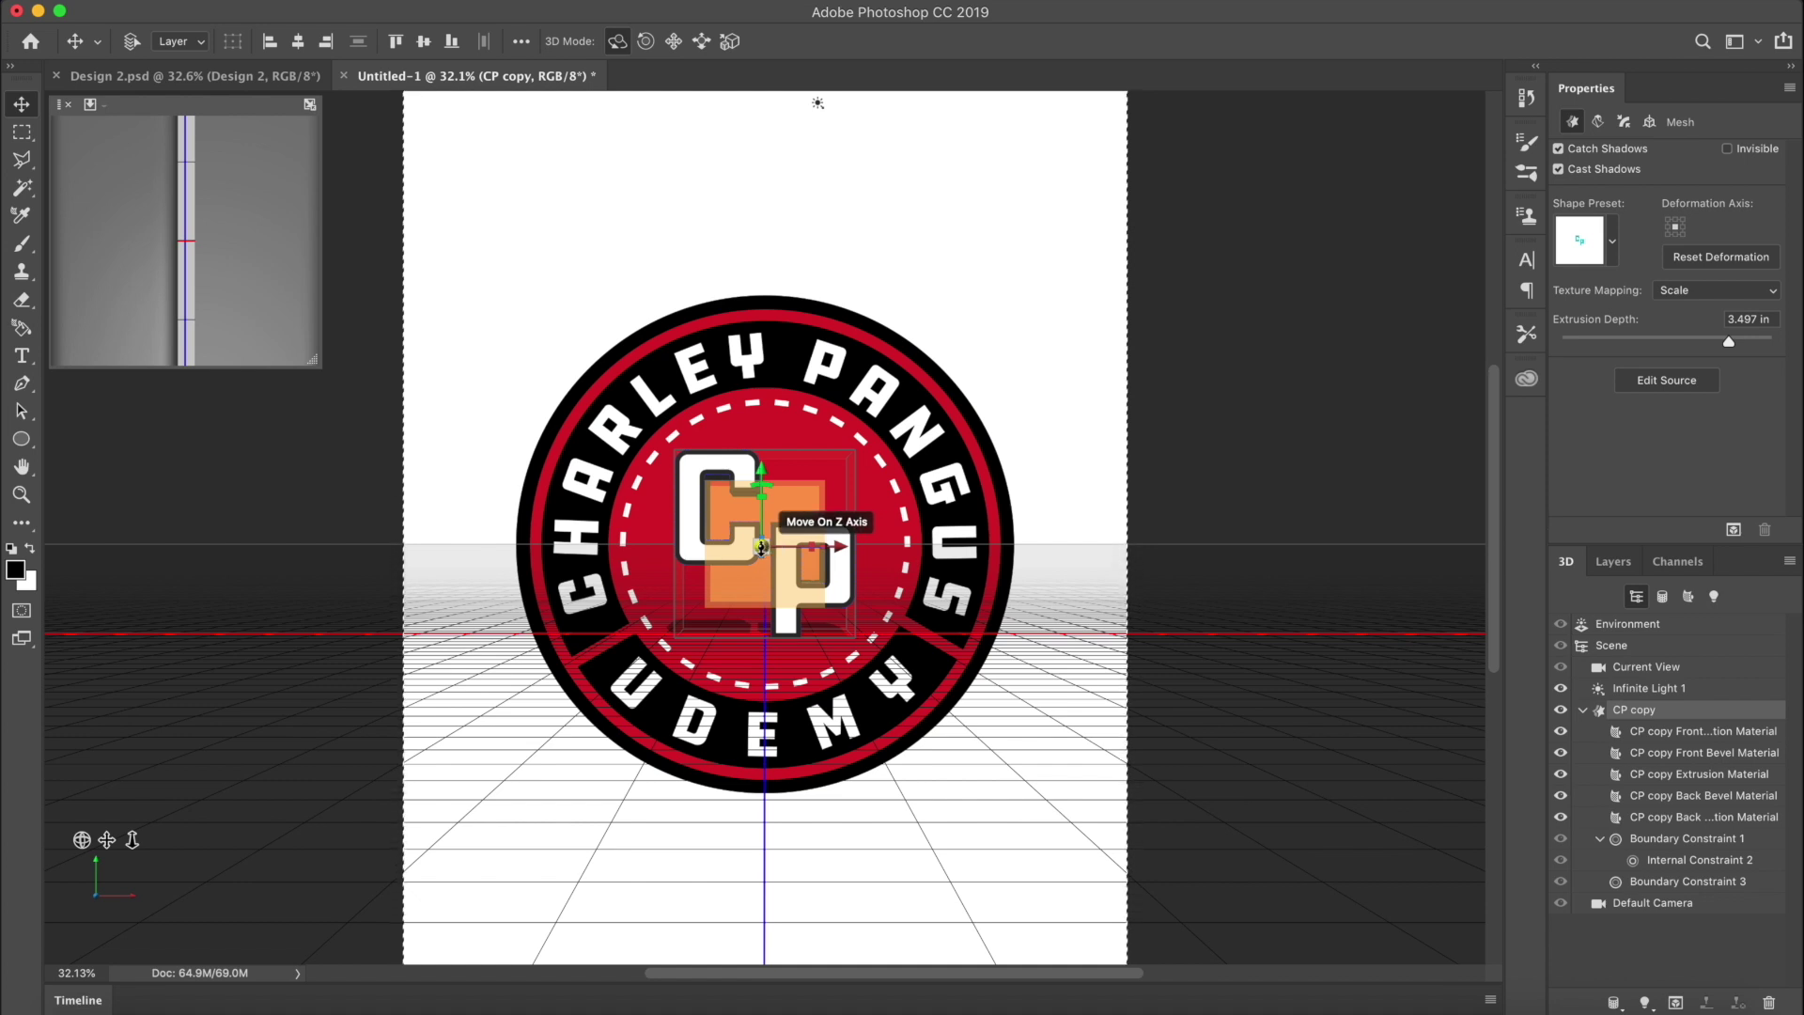
left_click(762, 547)
left_click_drag(766, 551, 766, 530)
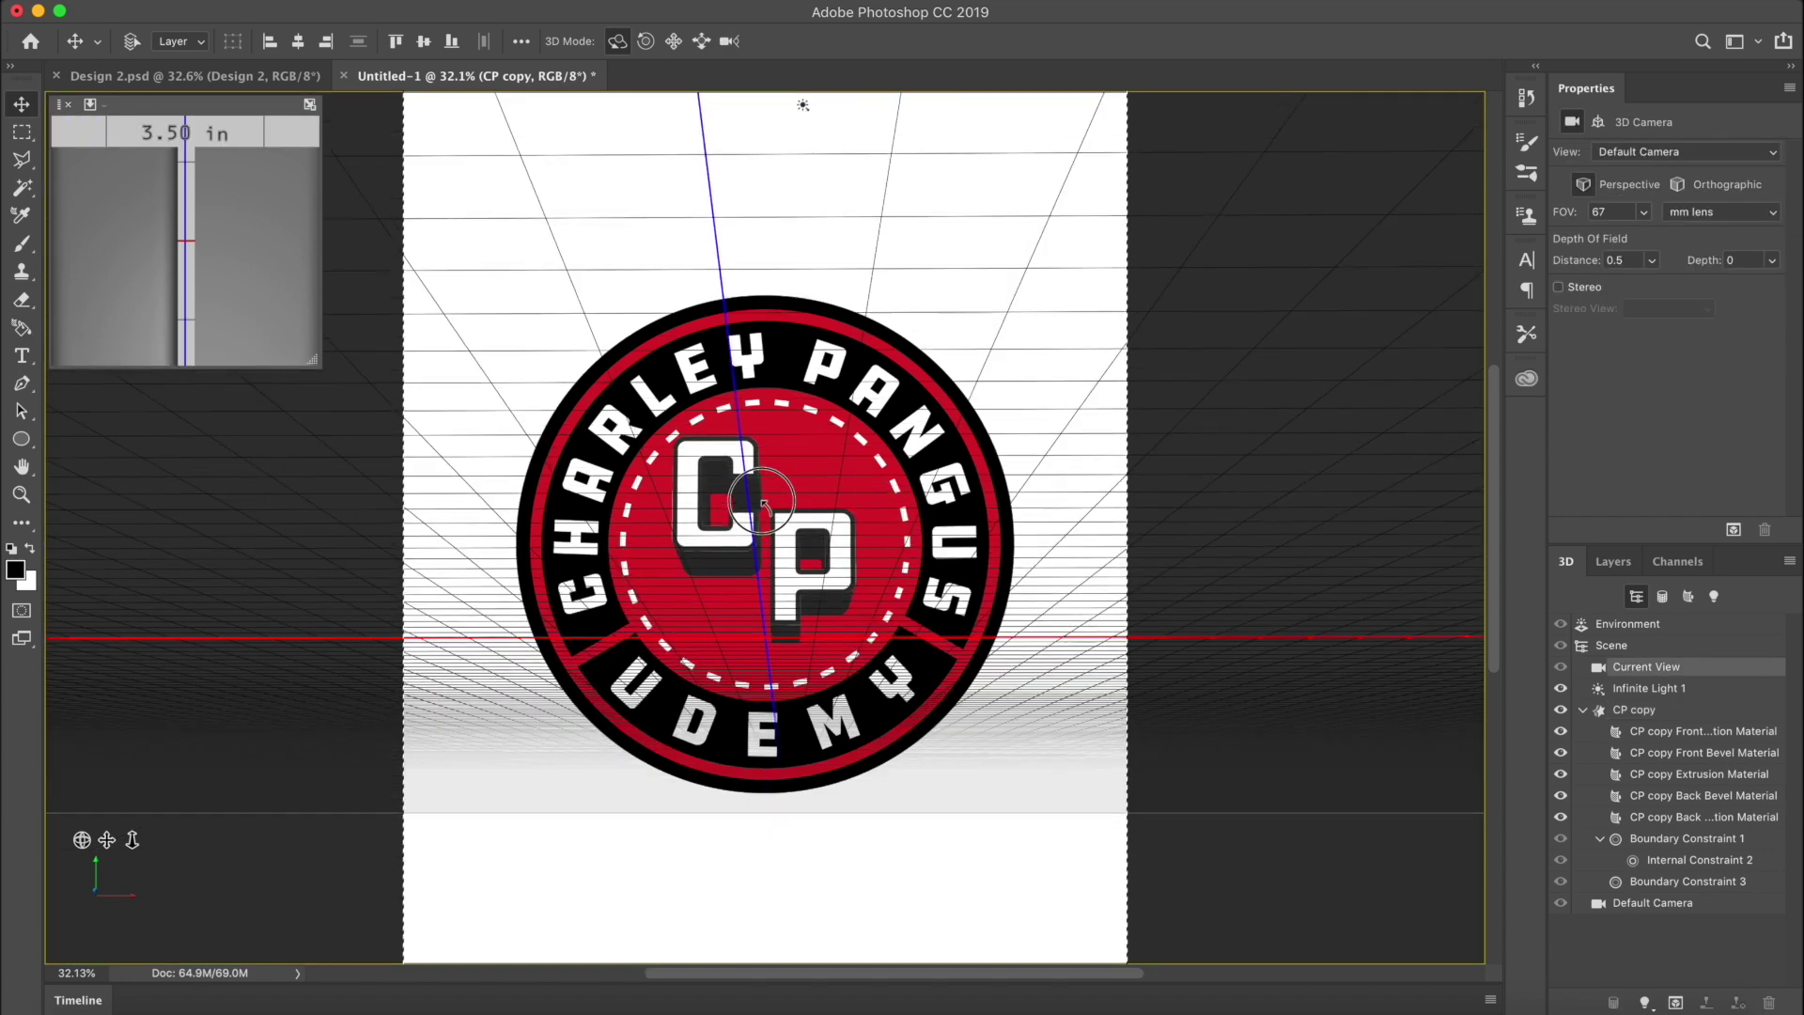
left_click_drag(762, 502, 765, 506)
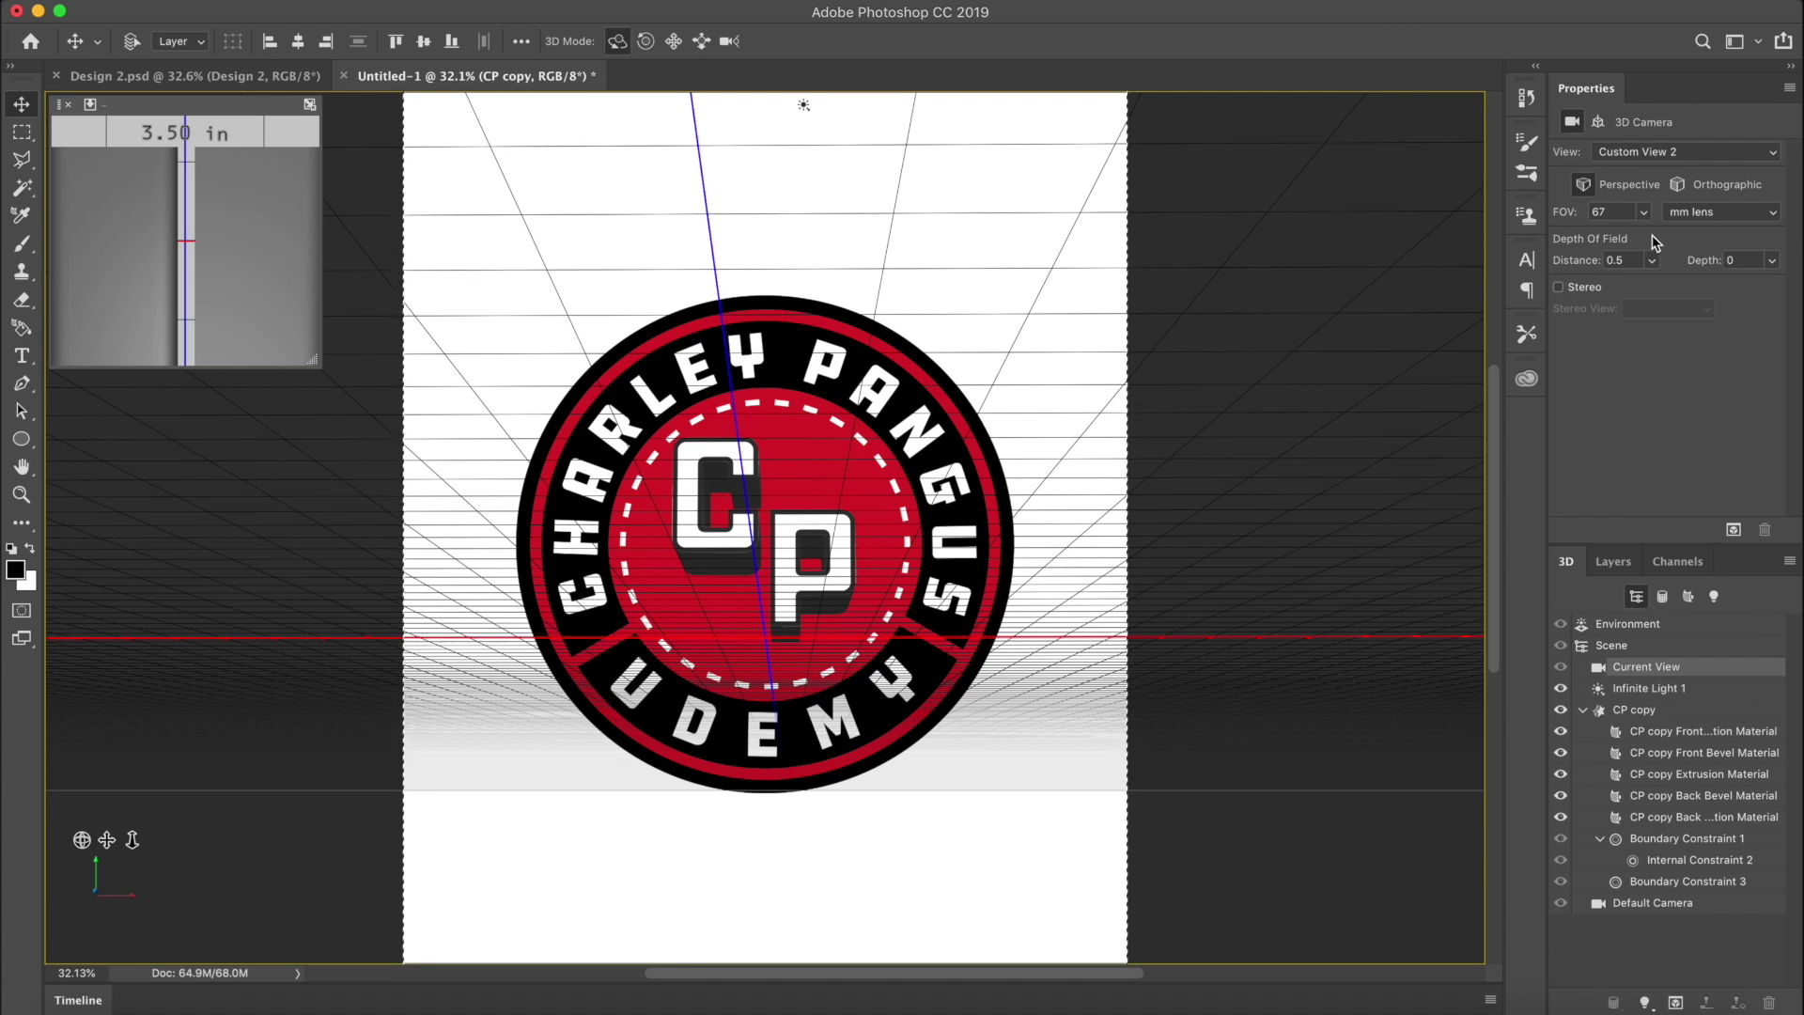
Convert the 3D CP copy layer back into a flat smart object
left_click(1613, 560)
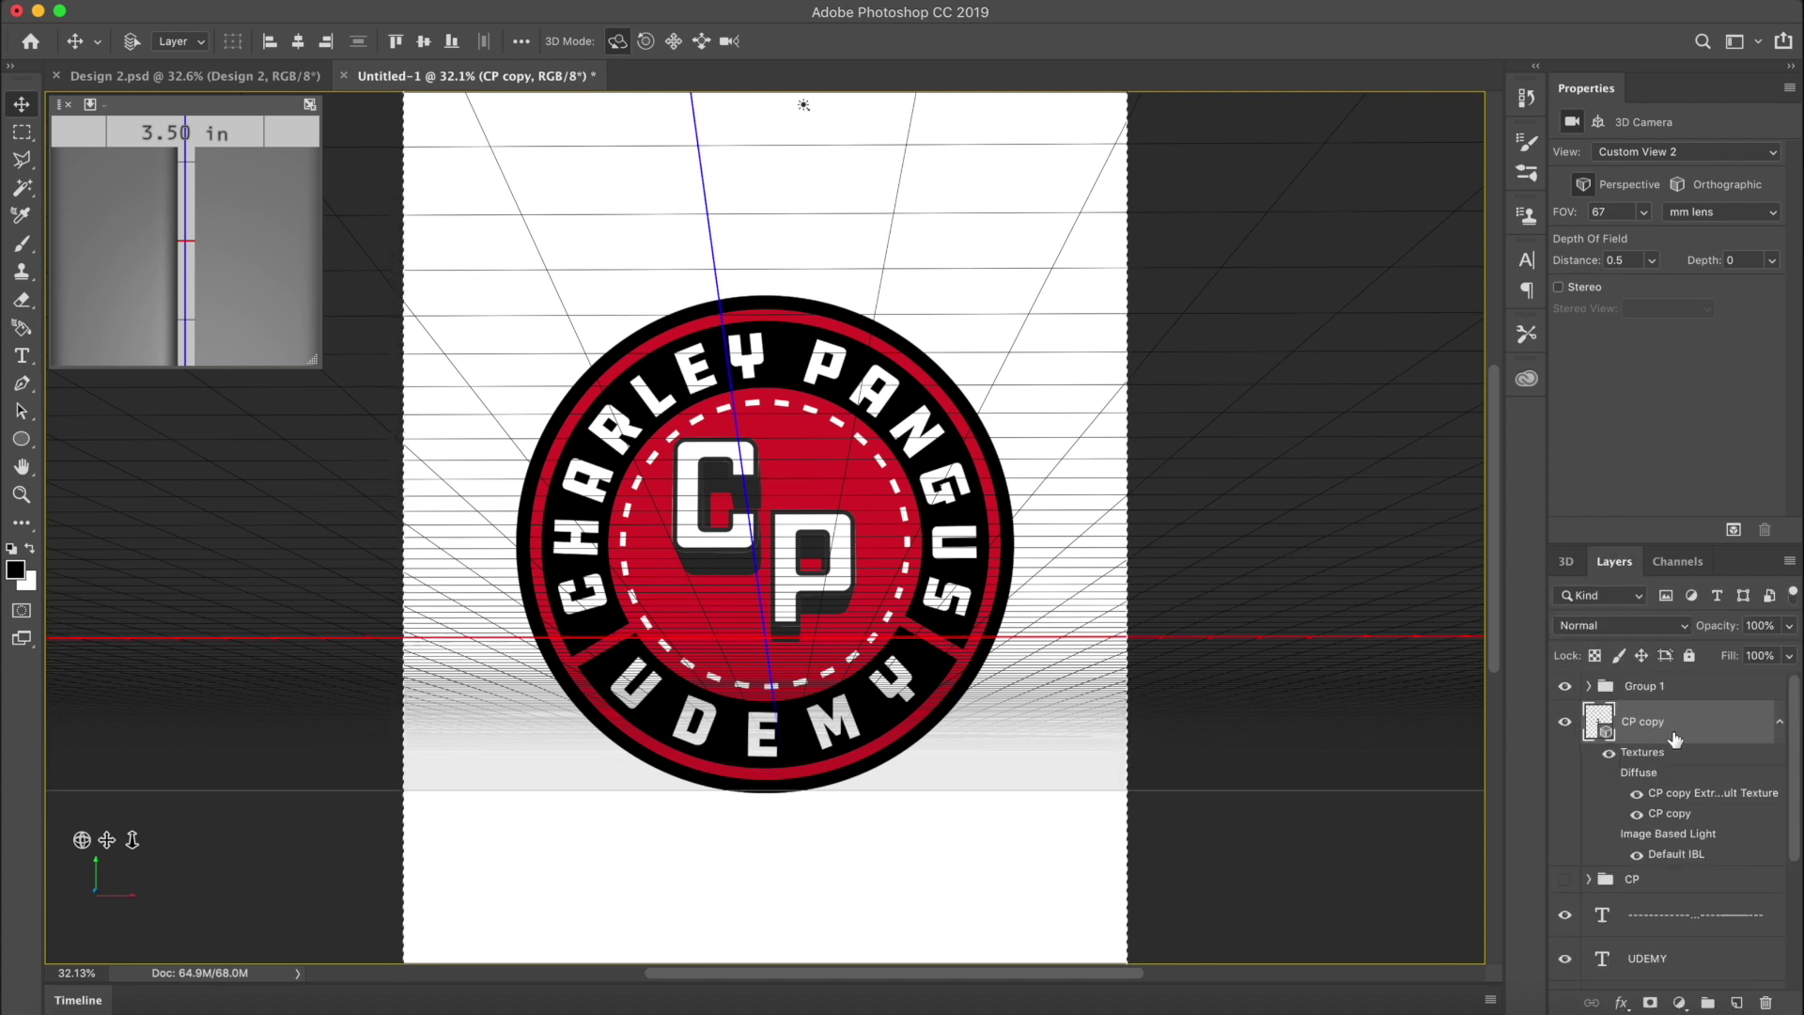
right_click(1674, 739)
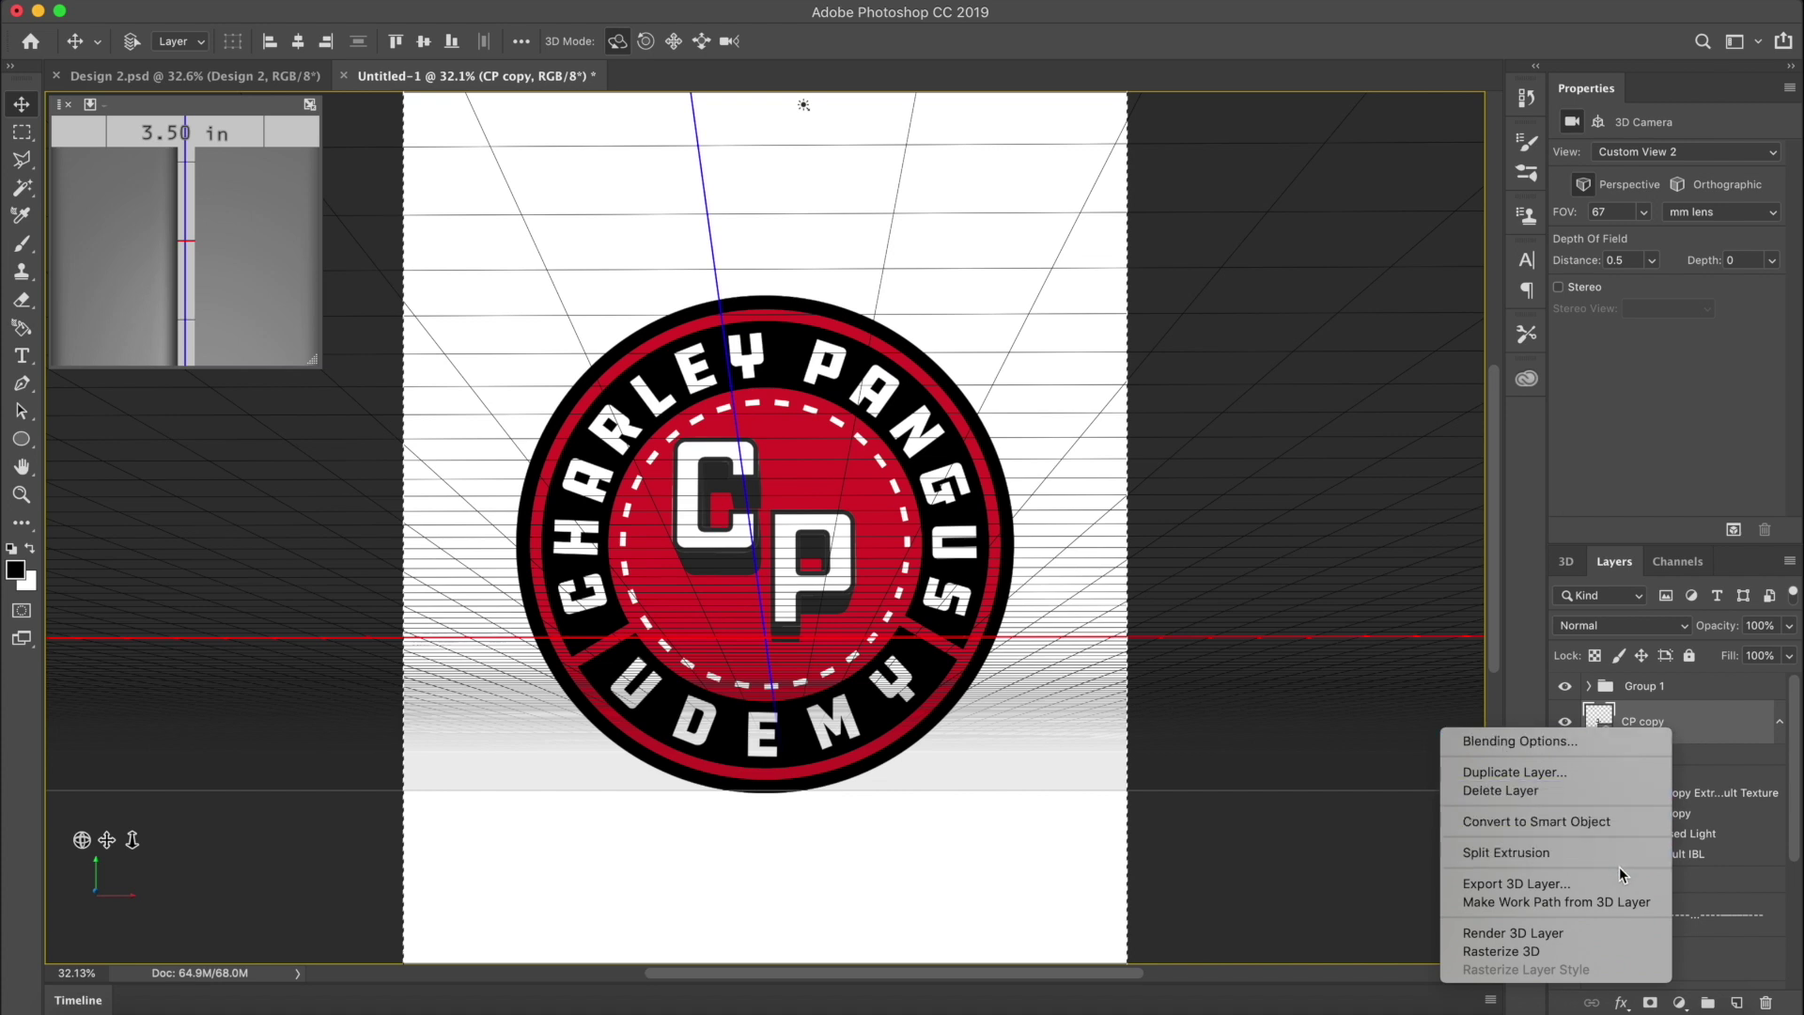
left_click(1554, 950)
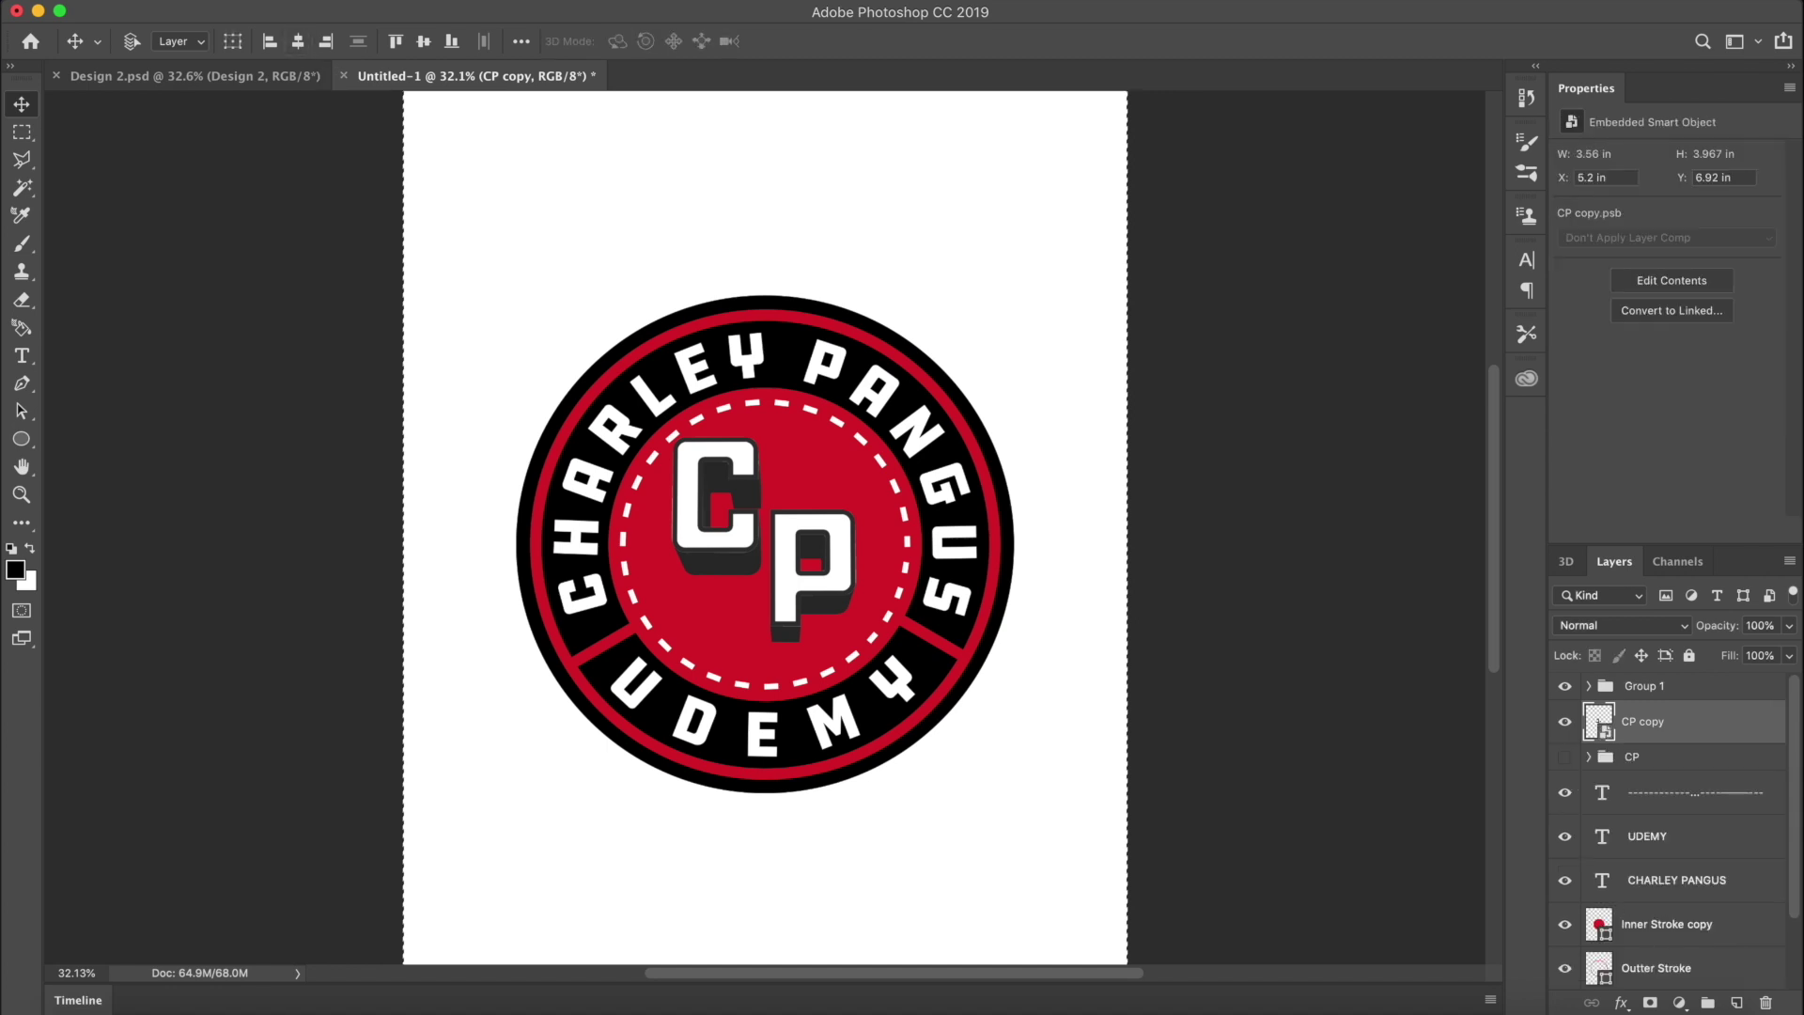
Darken the monogram with a Levels adjustment, midtones at 0.32
left_click(295, 1)
left_click(317, 47)
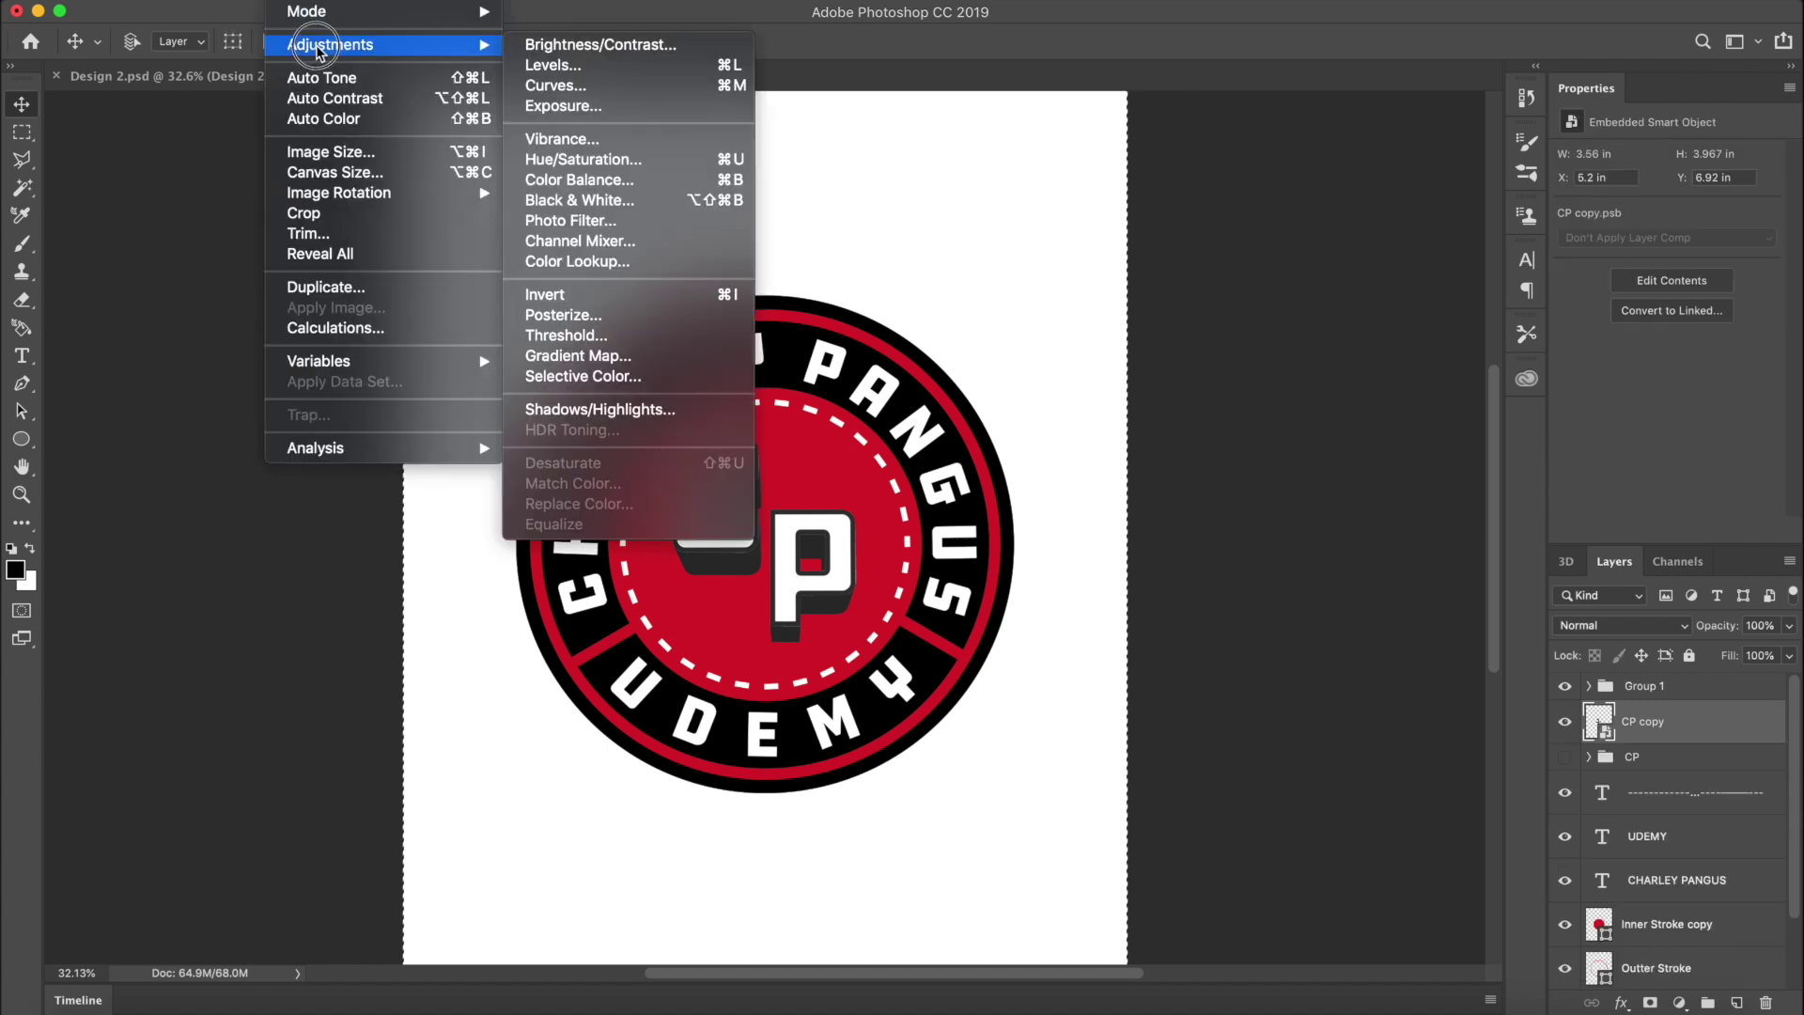
left_click(554, 65)
left_click_drag(1052, 383, 1137, 391)
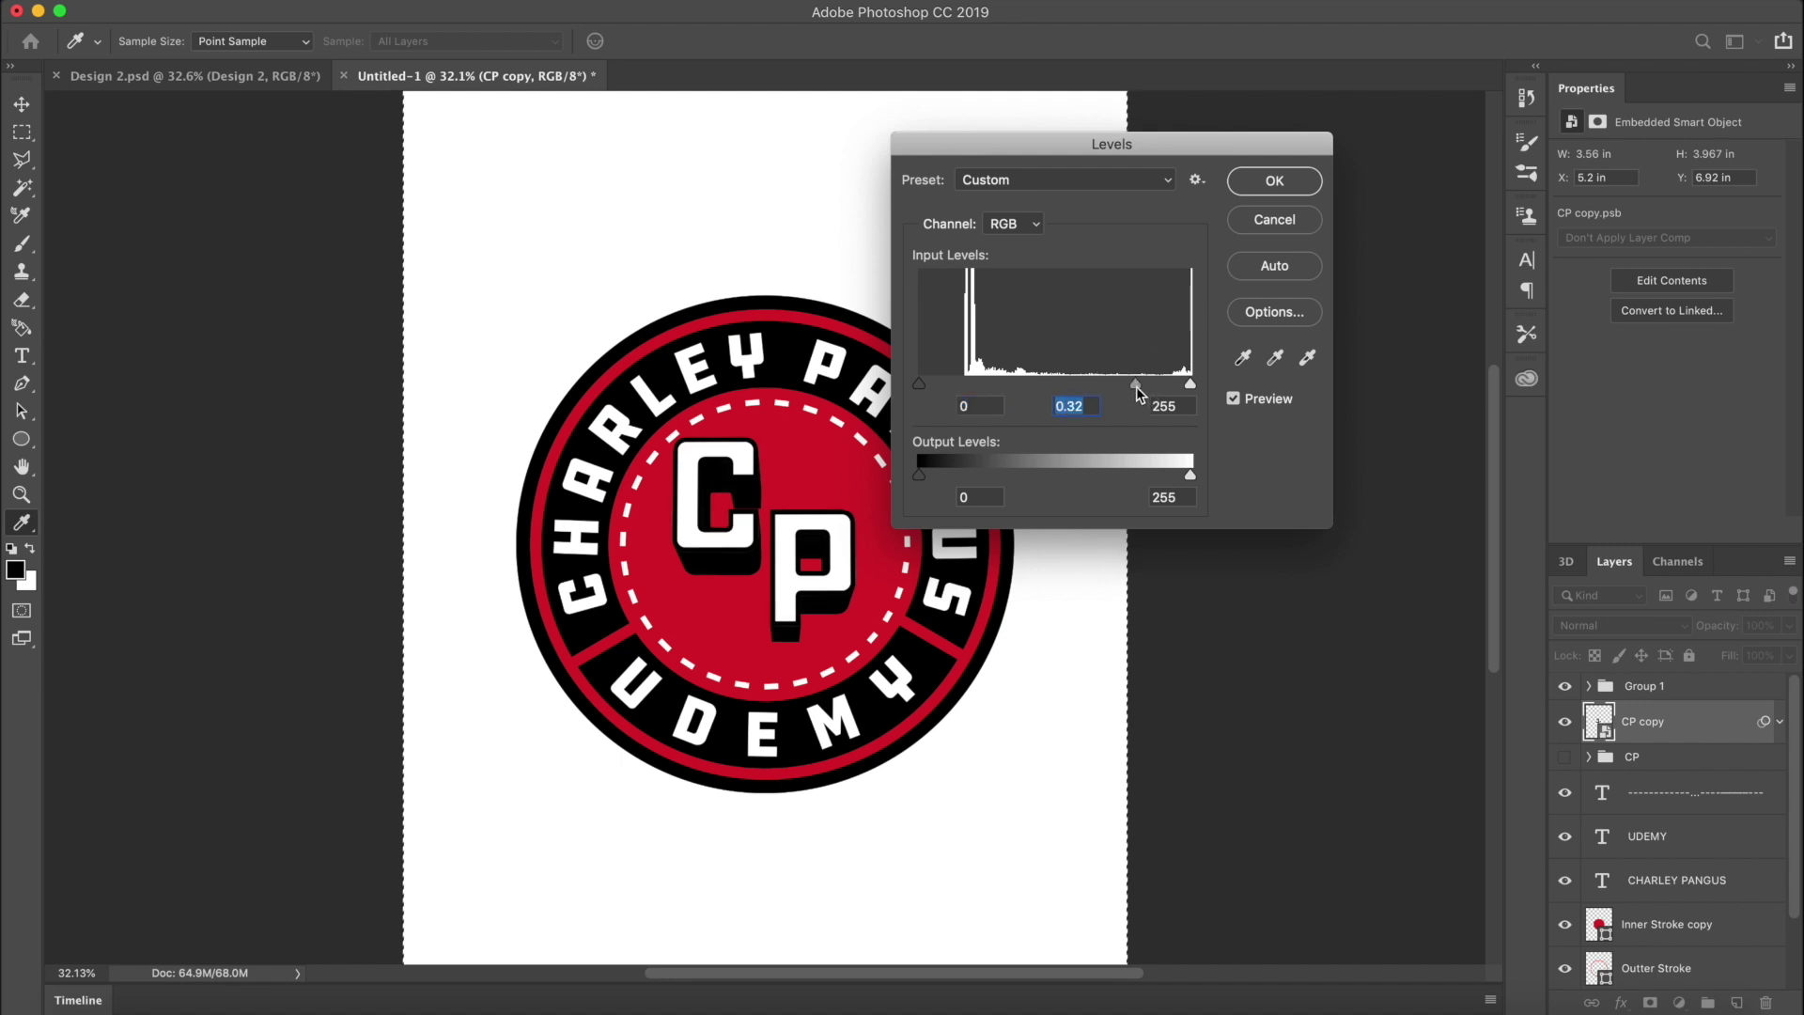